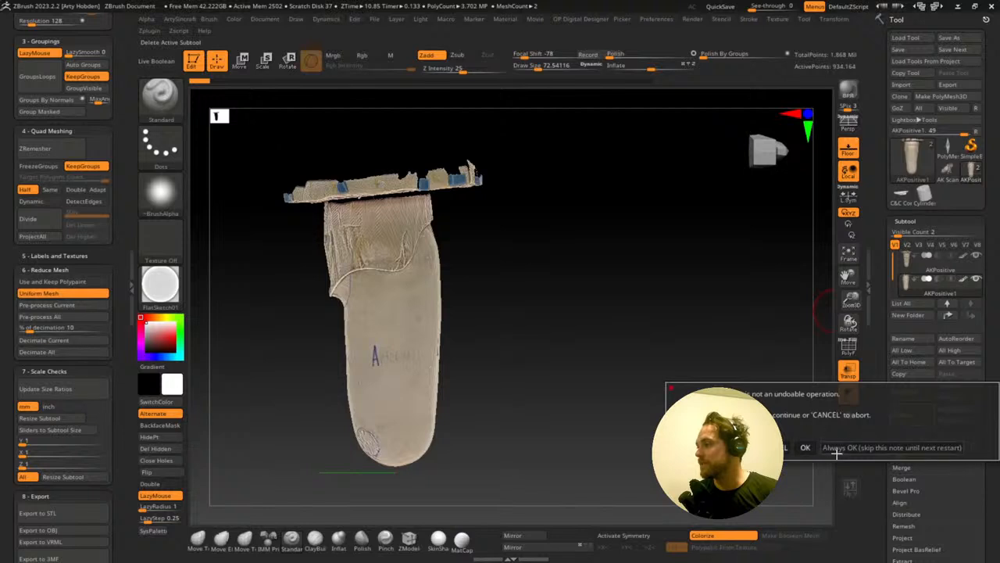
# - Delete the AKPositive1 subtool, skipping this note until the next restart, and rewind the undo history of AKPositive to its start
pyautogui.click(843, 449)
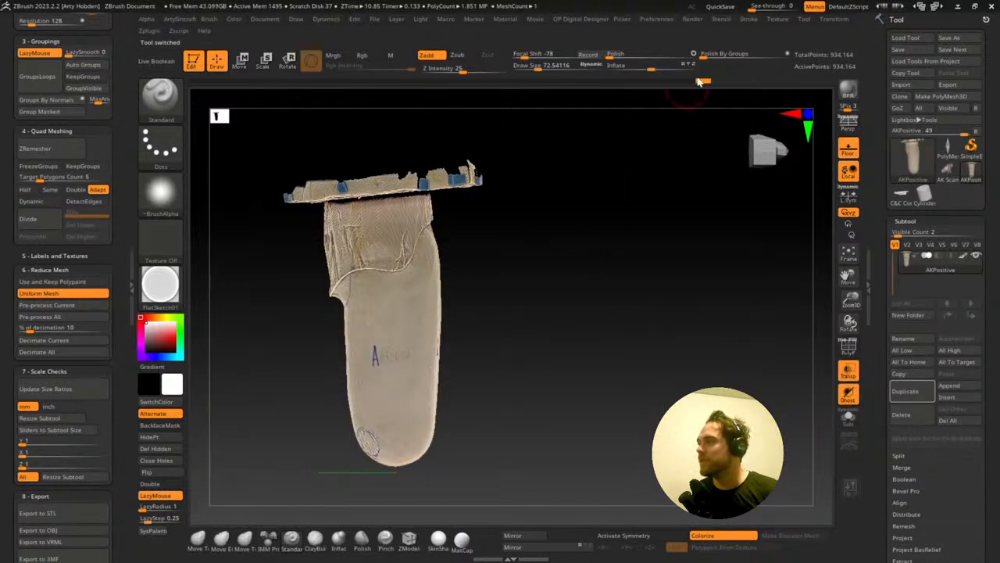
pyautogui.moveTo(701, 81); pyautogui.dragTo(197, 88)
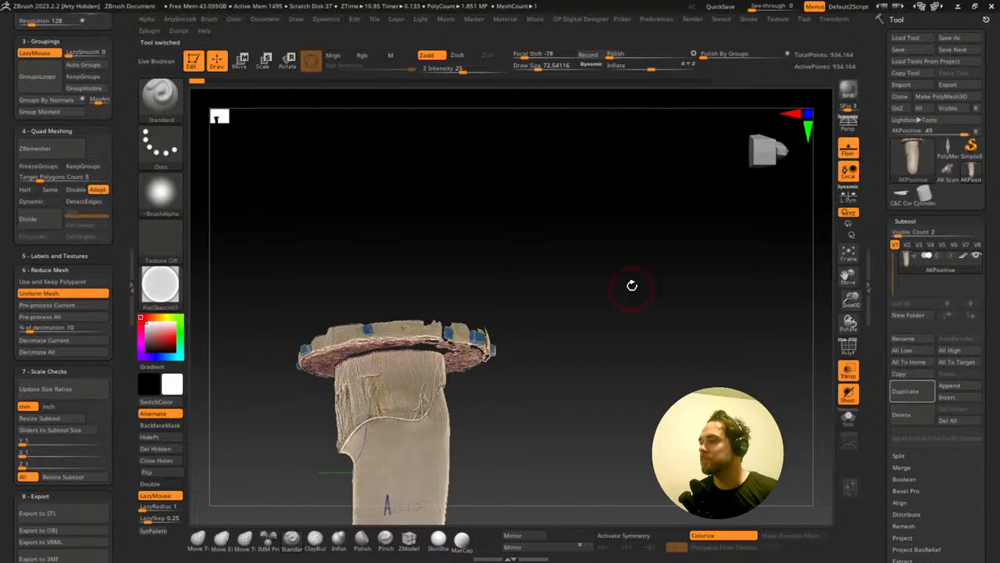
# - Reduce the brush draw size to about 46
pyautogui.moveTo(632, 285); pyautogui.dragTo(614, 313)
pyautogui.moveTo(614, 313); pyautogui.dragTo(613, 313, button='right')
pyautogui.rightClick(613, 313)
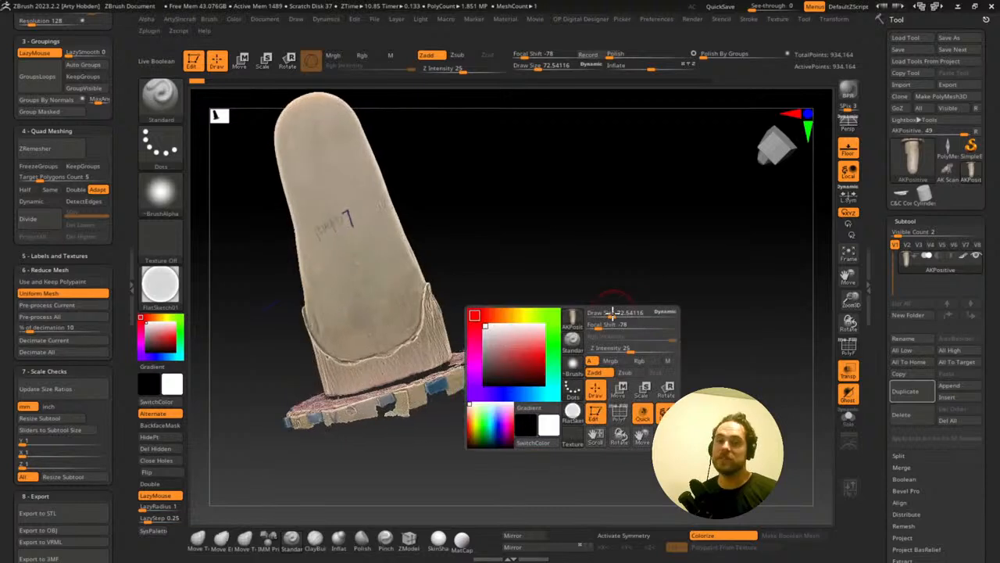
pyautogui.moveTo(628, 203); pyautogui.dragTo(589, 236, button='right')
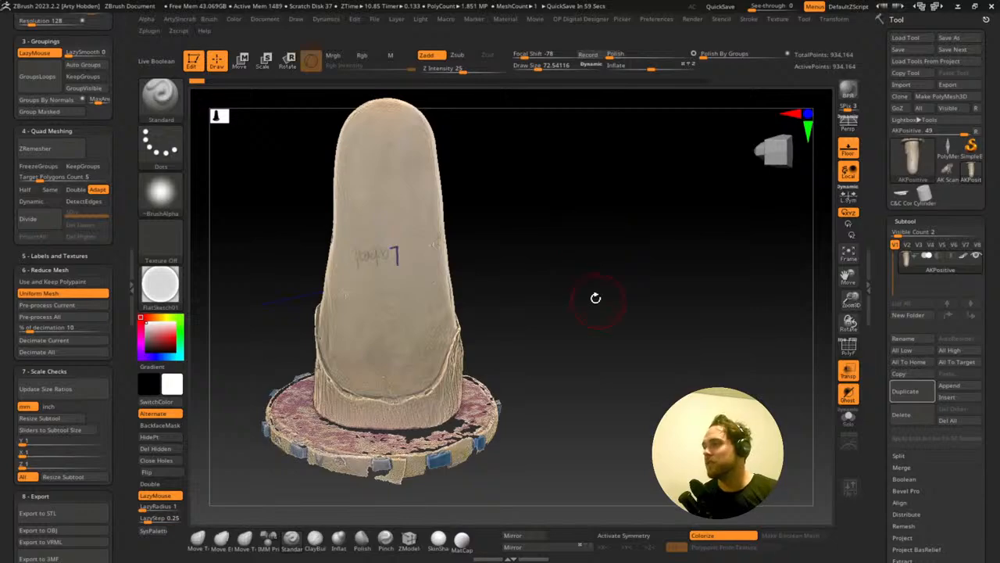
pyautogui.rightClick(568, 270)
pyautogui.moveTo(560, 273); pyautogui.dragTo(558, 273)
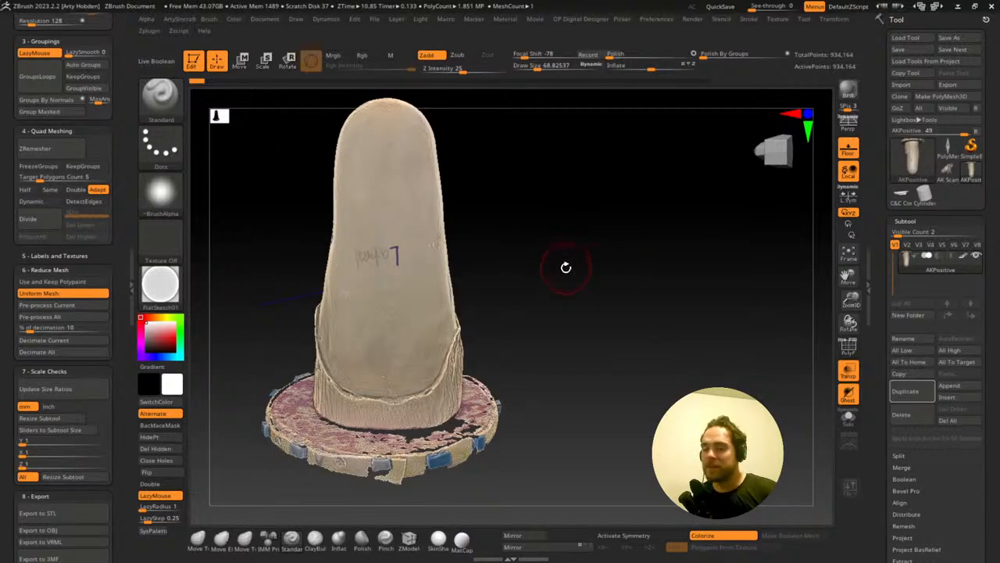
pyautogui.keyDown('alt'); pyautogui.moveTo(566, 268); pyautogui.dragTo(490, 302, button='right'); pyautogui.keyUp('alt')
pyautogui.moveTo(648, 243); pyautogui.dragTo(721, 216, button='right')
pyautogui.press('space')
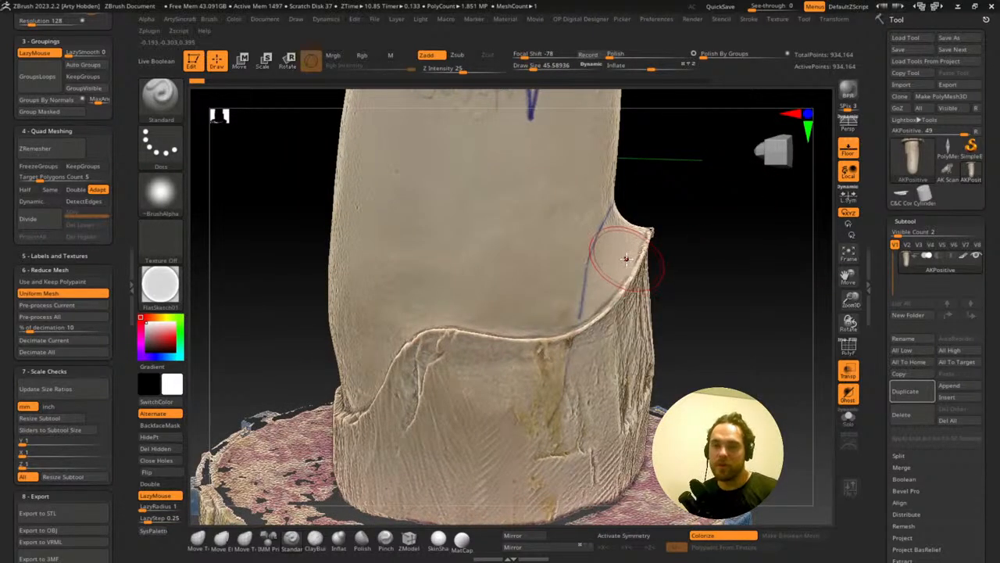
# - Mask a soft band on the medial side of the cast, between the trim edge and the blue line
pyautogui.moveTo(750, 232); pyautogui.dragTo(843, 366, button='right')
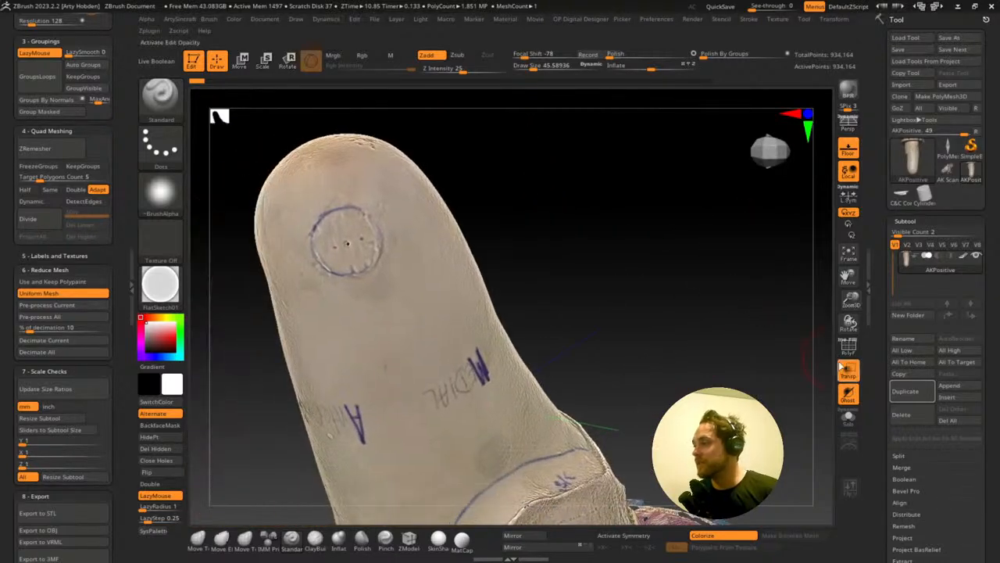
pyautogui.click(844, 349)
pyautogui.moveTo(724, 325); pyautogui.dragTo(825, 344, button='right')
pyautogui.click(842, 350)
pyautogui.keyDown('ctrl'); pyautogui.moveTo(824, 344); pyautogui.dragTo(414, 316, button='right'); pyautogui.keyUp('ctrl')
pyautogui.press('ctrl')
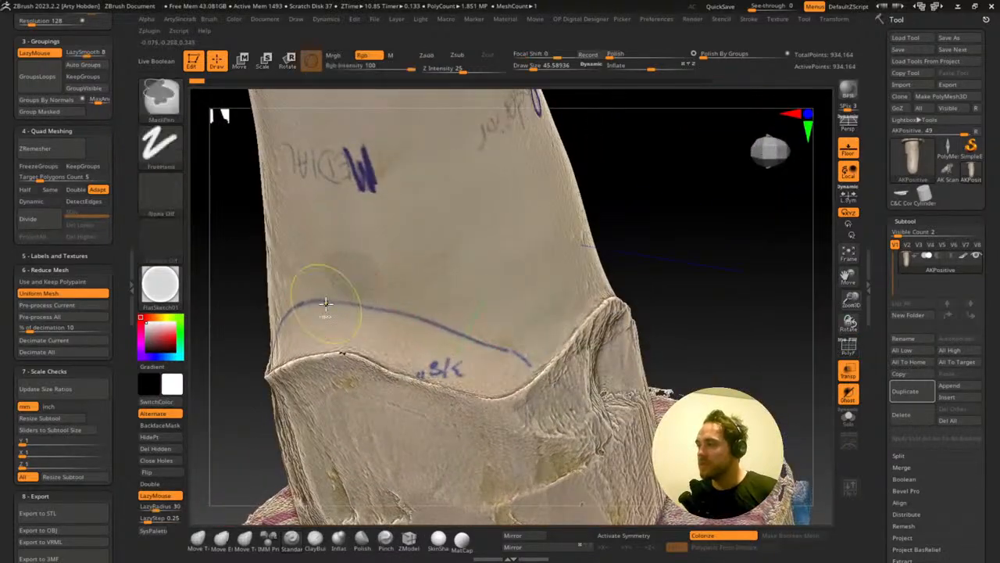
pyautogui.moveTo(342, 320)
pyautogui.keyDown('ctrl'); pyautogui.mouseDown()
pyautogui.moveTo(435, 361)
pyautogui.moveTo(502, 361)
pyautogui.mouseUp(); pyautogui.keyUp('ctrl')
pyautogui.click(505, 394)
# - Extend the mask band along the trim edge across the posterior side towards the lateral side
pyautogui.moveTo(446, 353); pyautogui.dragTo(374, 362, button='right')
pyautogui.keyDown('ctrl'); pyautogui.moveTo(368, 364); pyautogui.dragTo(383, 361); pyautogui.keyUp('ctrl')
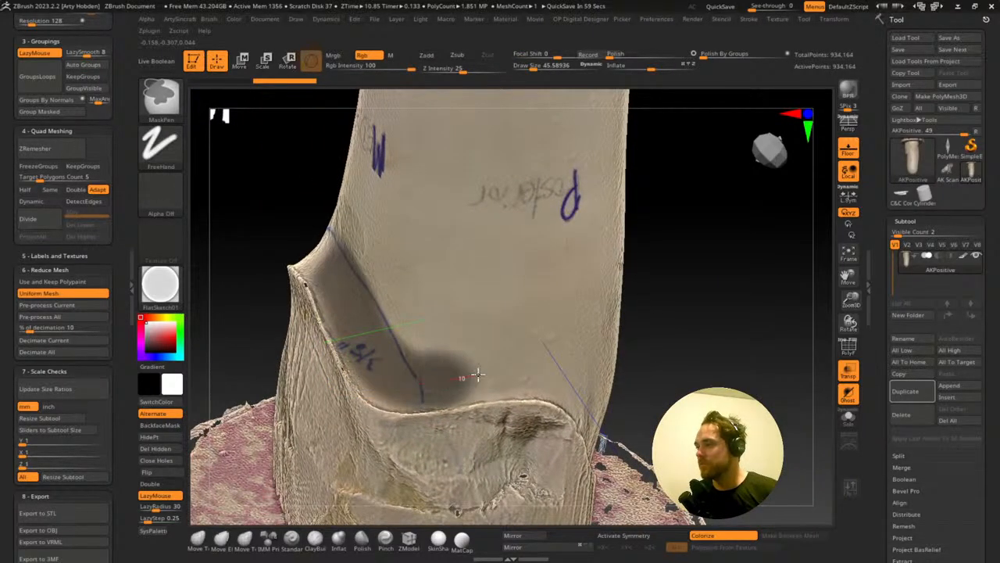
pyautogui.keyDown('ctrl'); pyautogui.moveTo(548, 372); pyautogui.dragTo(591, 383); pyautogui.keyUp('ctrl')
pyautogui.moveTo(599, 386); pyautogui.dragTo(422, 321, button='right')
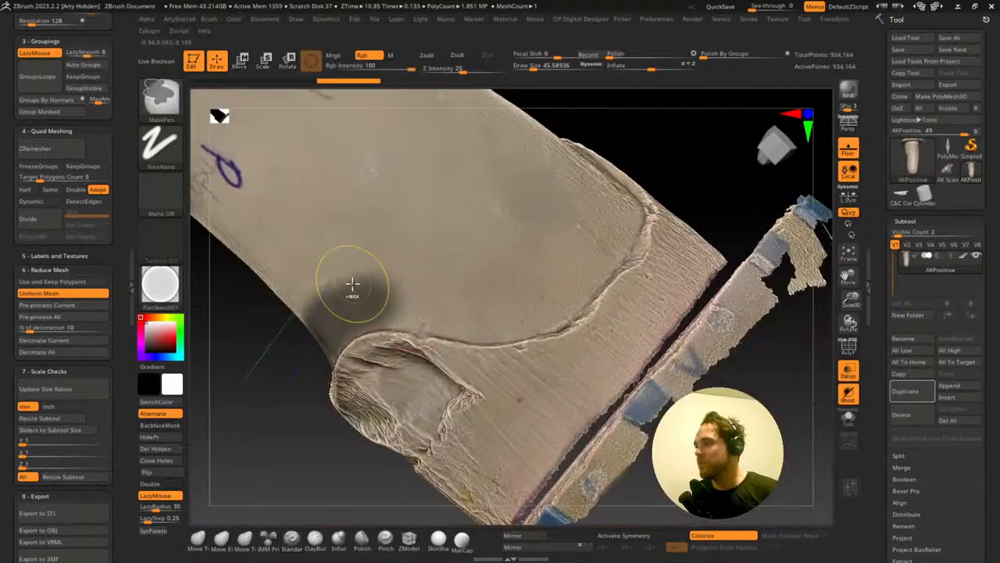
pyautogui.keyDown('ctrl'); pyautogui.moveTo(375, 300); pyautogui.dragTo(487, 318); pyautogui.keyUp('ctrl')
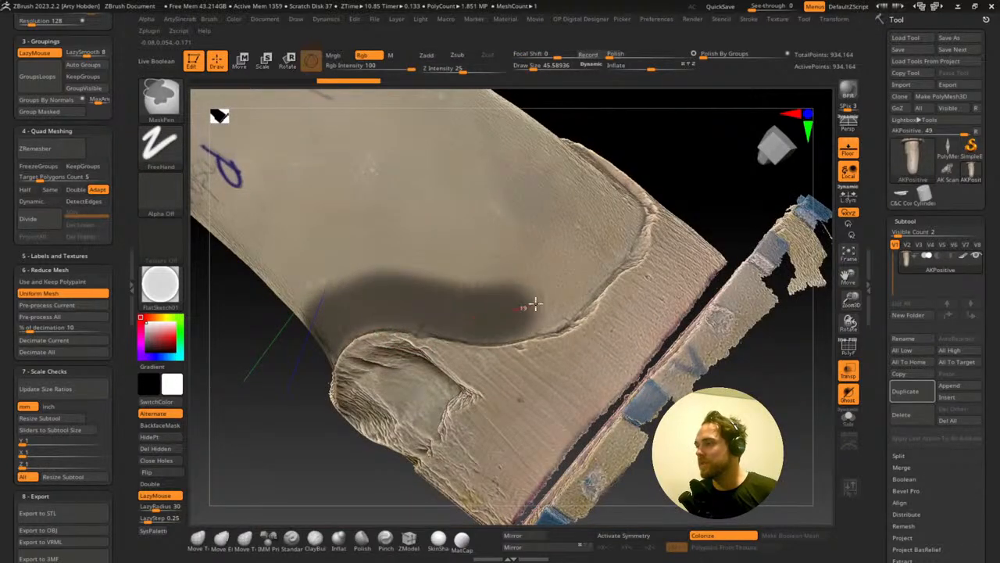
# - Continue the mask band along the curved trim edge around the lateral side of the cast
pyautogui.moveTo(534, 304)
pyautogui.mouseDown(button='right')
pyautogui.moveTo(518, 306)
pyautogui.moveTo(399, 412)
pyautogui.mouseUp(button='right')
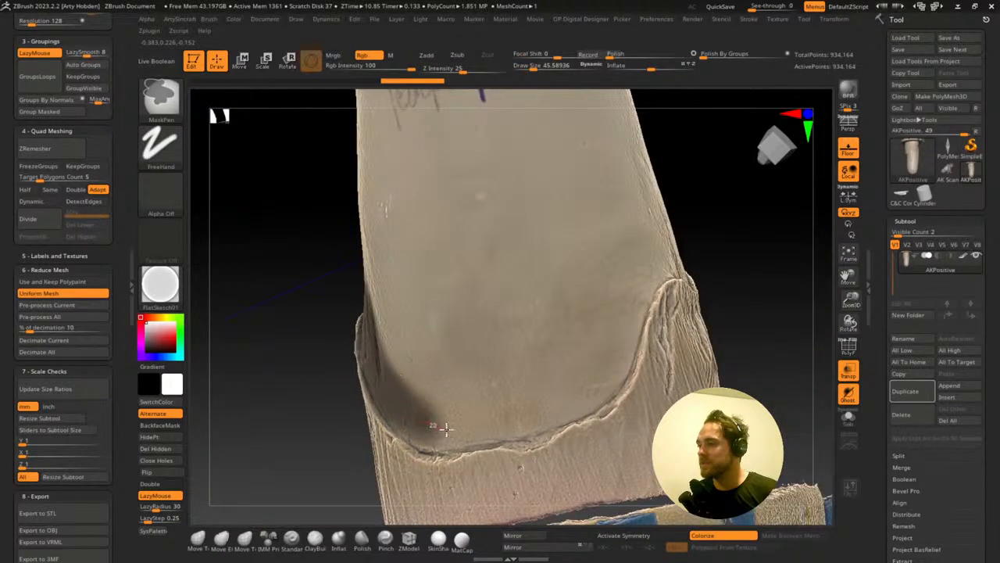
pyautogui.moveTo(445, 427)
pyautogui.keyDown('ctrl'); pyautogui.mouseDown()
pyautogui.moveTo(547, 402)
pyautogui.moveTo(601, 369)
pyautogui.mouseUp(); pyautogui.keyUp('ctrl')
pyautogui.moveTo(602, 369); pyautogui.dragTo(500, 414, button='right')
pyautogui.keyDown('ctrl'); pyautogui.moveTo(553, 358); pyautogui.dragTo(629, 287); pyautogui.keyUp('ctrl')
# - Mask along the anterior trim edge to close the band at the medial side, and undo the stray stroke below the edge
pyautogui.moveTo(506, 440); pyautogui.dragTo(506, 429, button='right')
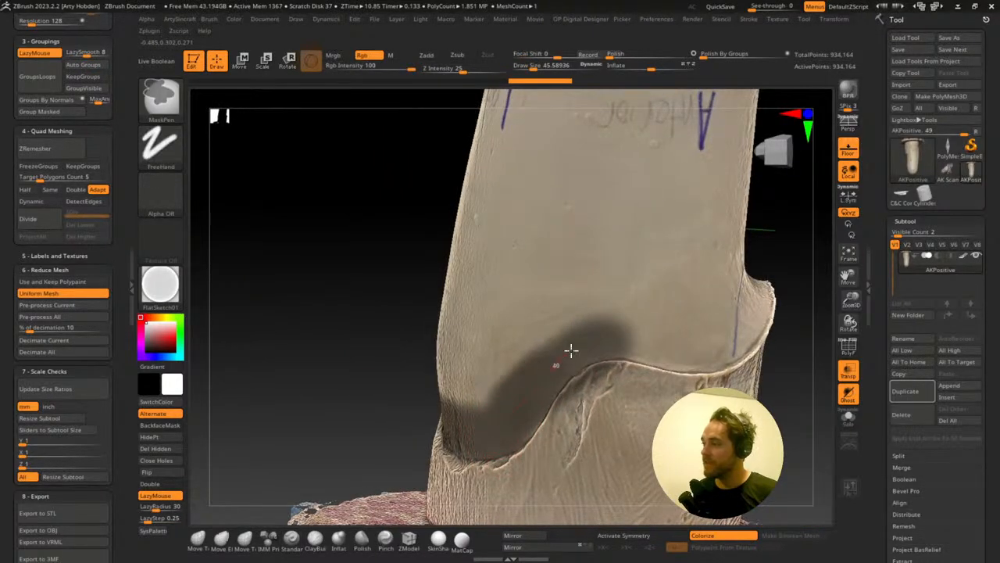
pyautogui.keyDown('ctrl'); pyautogui.moveTo(650, 344); pyautogui.dragTo(719, 348); pyautogui.keyUp('ctrl')
pyautogui.moveTo(719, 348); pyautogui.dragTo(478, 365, button='right')
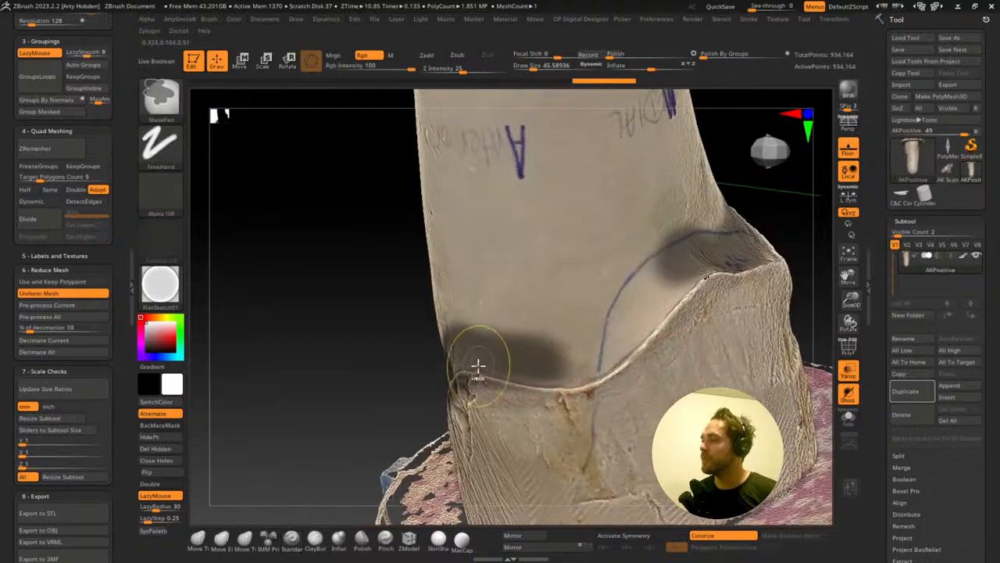
pyautogui.keyDown('ctrl'); pyautogui.moveTo(621, 334); pyautogui.dragTo(659, 279); pyautogui.keyUp('ctrl')
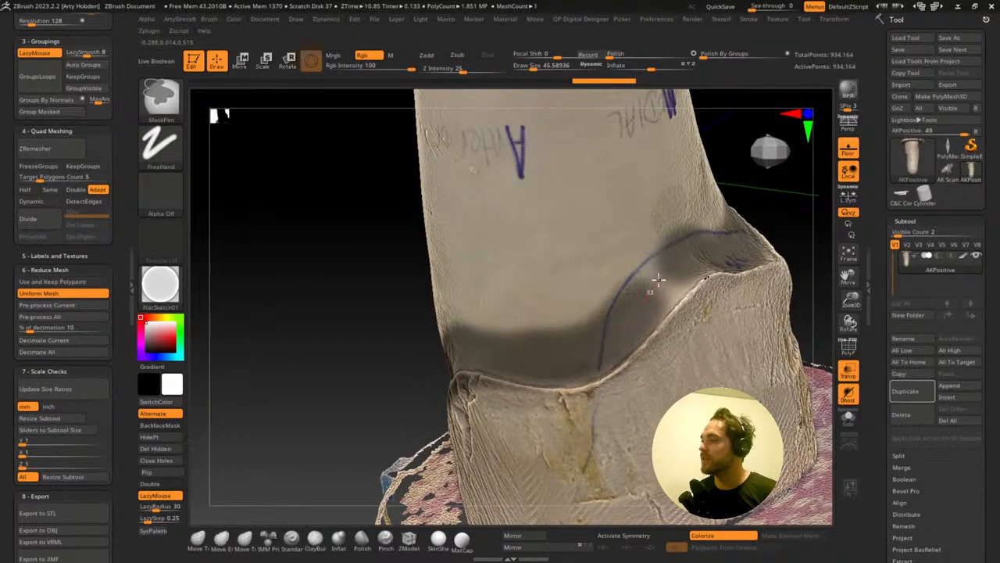
pyautogui.moveTo(711, 257)
pyautogui.mouseDown(button='right')
pyautogui.moveTo(605, 330)
pyautogui.moveTo(556, 335)
pyautogui.moveTo(536, 351)
pyautogui.mouseUp(button='right')
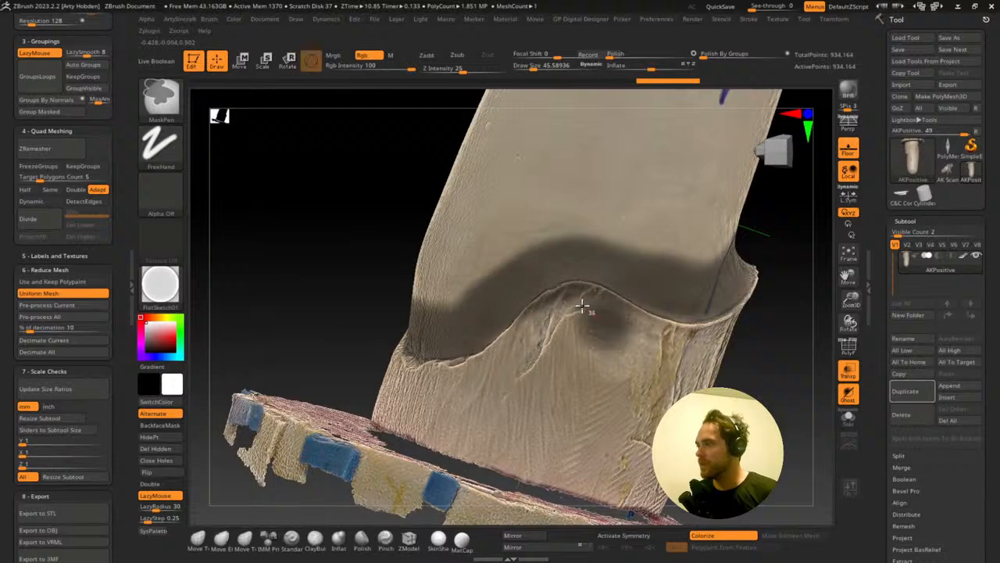
pyautogui.hotkey('ctrl', 'z')
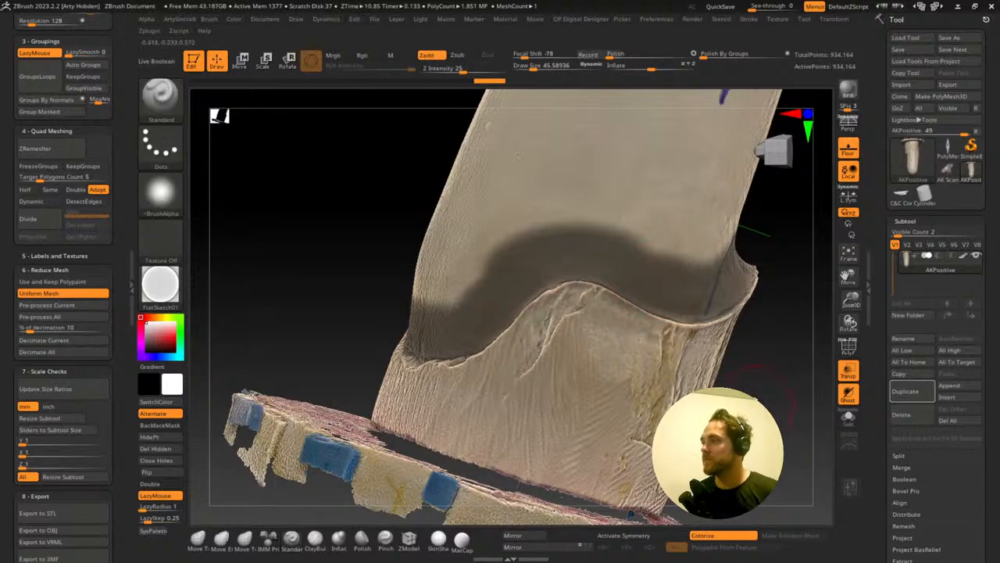
pyautogui.moveTo(737, 391)
pyautogui.mouseDown()
pyautogui.moveTo(762, 400)
pyautogui.moveTo(747, 397)
pyautogui.moveTo(760, 391)
pyautogui.moveTo(748, 375)
pyautogui.moveTo(757, 279)
pyautogui.moveTo(725, 268)
pyautogui.mouseUp()
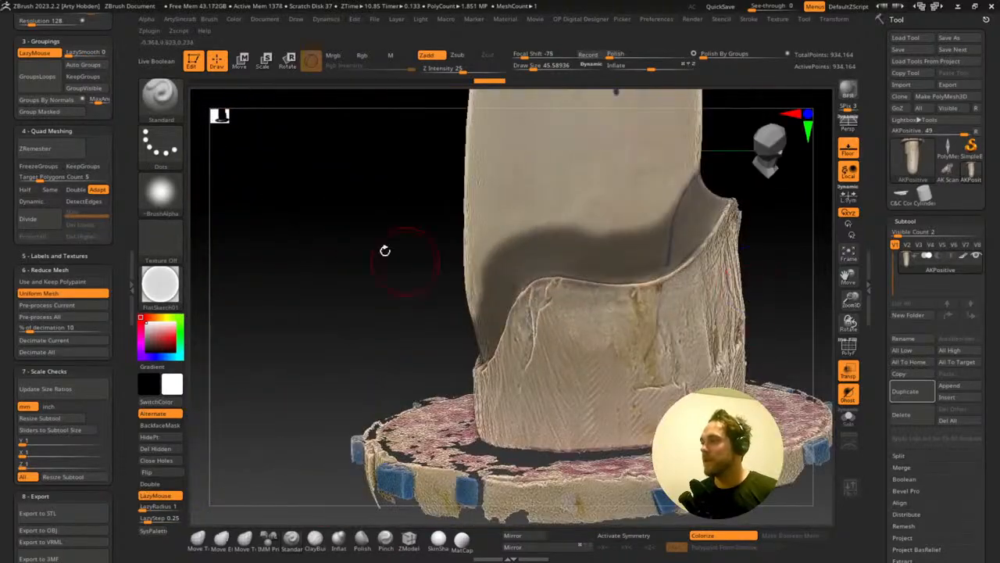
pyautogui.keyDown('alt'); pyautogui.moveTo(368, 293); pyautogui.dragTo(303, 466); pyautogui.keyUp('alt')
pyautogui.moveTo(297, 317); pyautogui.dragTo(295, 307)
pyautogui.keyDown('ctrl'); pyautogui.moveTo(739, 289); pyautogui.dragTo(346, 317); pyautogui.keyUp('ctrl')
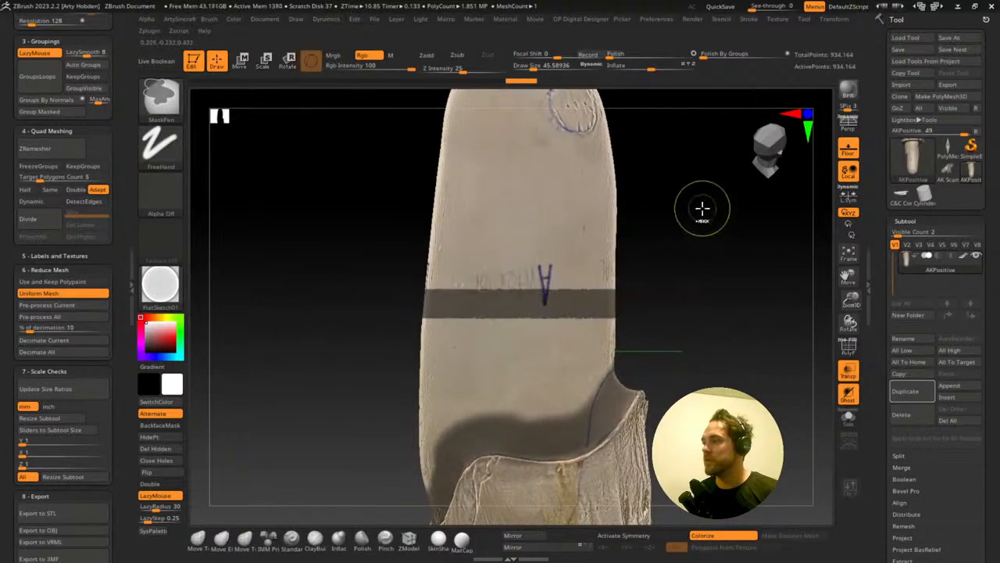
pyautogui.keyDown('ctrl'); pyautogui.moveTo(698, 208); pyautogui.dragTo(357, 297); pyautogui.keyUp('ctrl')
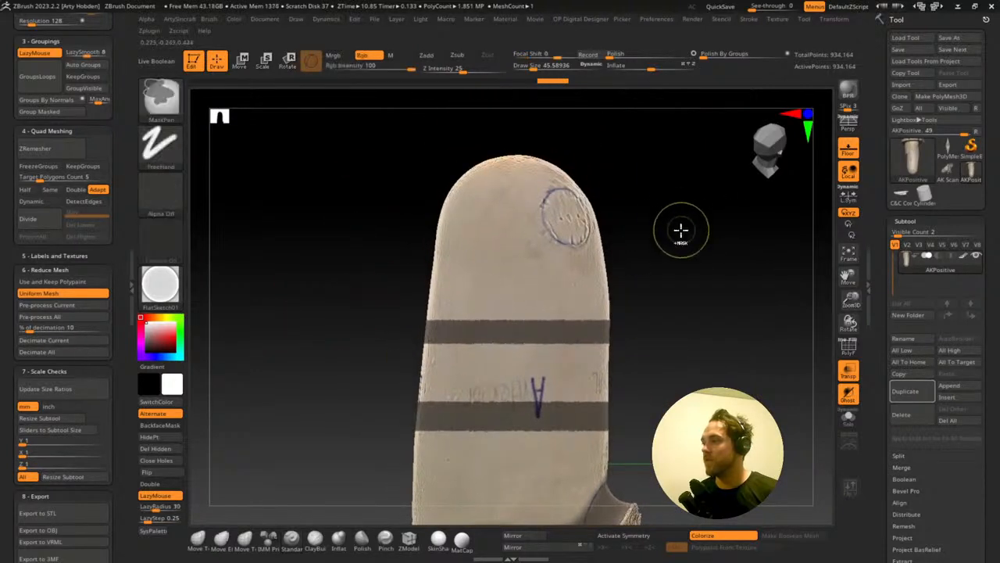
pyautogui.keyDown('ctrl'); pyautogui.moveTo(680, 230); pyautogui.dragTo(213, 259); pyautogui.keyUp('ctrl')
pyautogui.moveTo(283, 247); pyautogui.dragTo(686, 364)
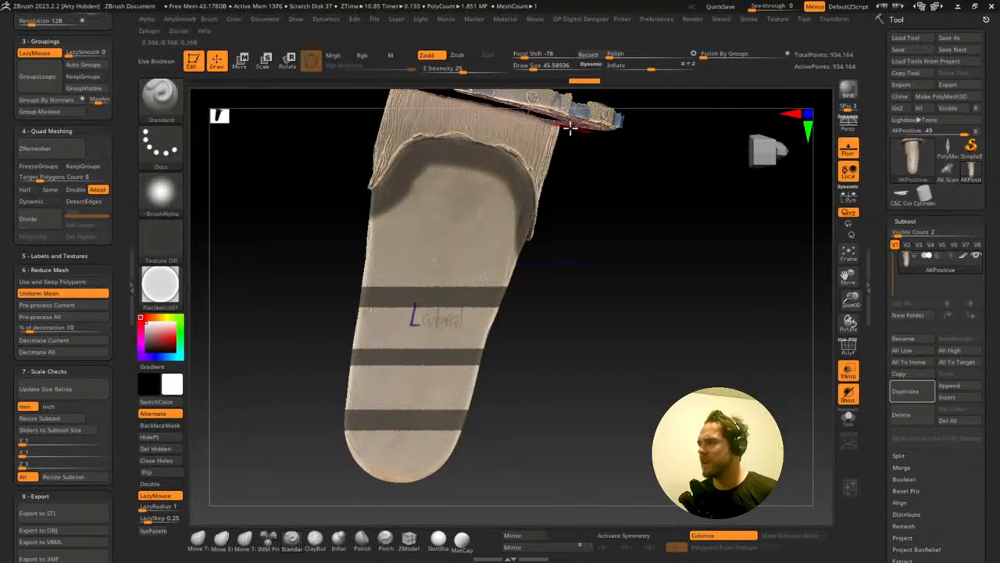
pyautogui.moveTo(582, 87); pyautogui.dragTo(451, 86)
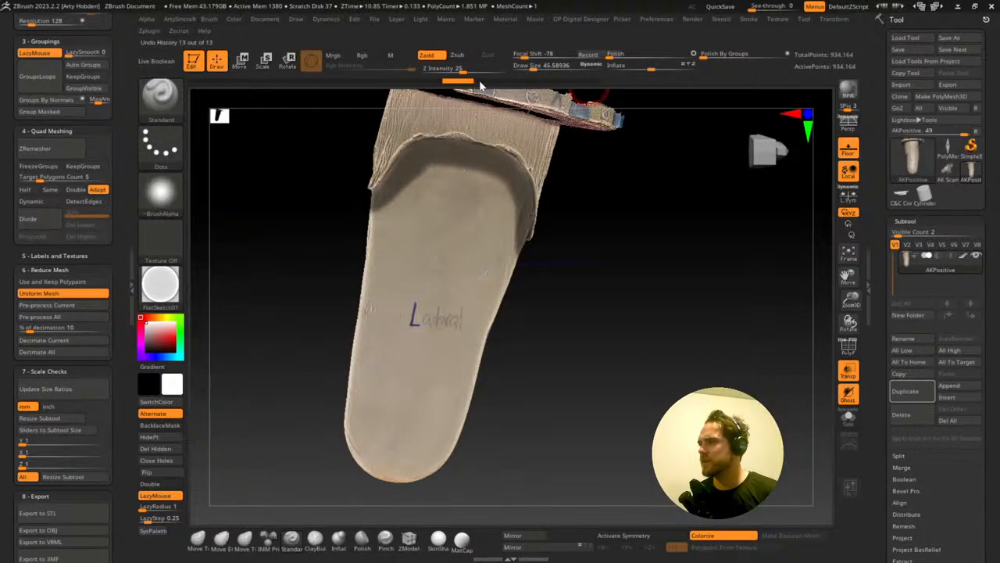
# - Mask three thin horizontal bands across the full width of the shaft, spaced from the Lateral label towards the rounded end
pyautogui.moveTo(665, 336)
pyautogui.mouseDown()
pyautogui.moveTo(654, 294)
pyautogui.moveTo(310, 318)
pyautogui.moveTo(320, 294)
pyautogui.mouseUp()
pyautogui.keyDown('ctrl'); pyautogui.moveTo(650, 351); pyautogui.dragTo(338, 380); pyautogui.keyUp('ctrl')
pyautogui.keyDown('ctrl'); pyautogui.moveTo(646, 420); pyautogui.dragTo(336, 449); pyautogui.keyUp('ctrl')
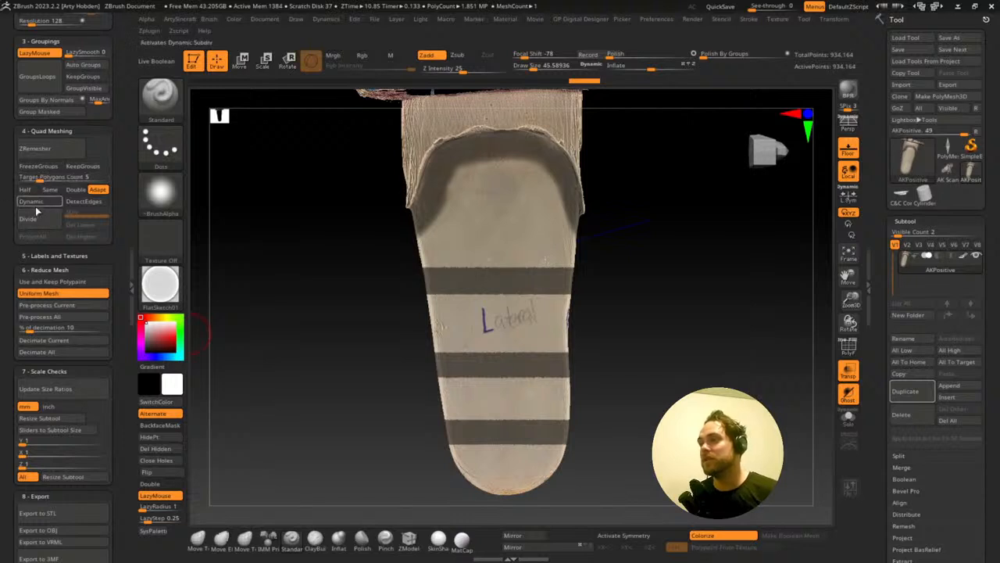
# - Group the masked trim band and three shaft bands into their own polygroup, clear the mask, and show the polyframe
pyautogui.click(42, 256)
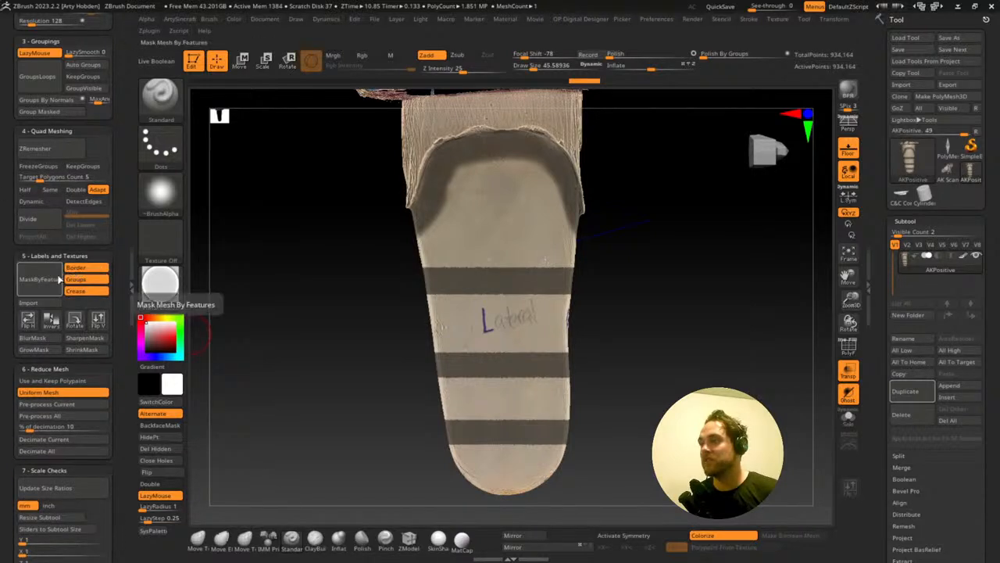
pyautogui.click(47, 254)
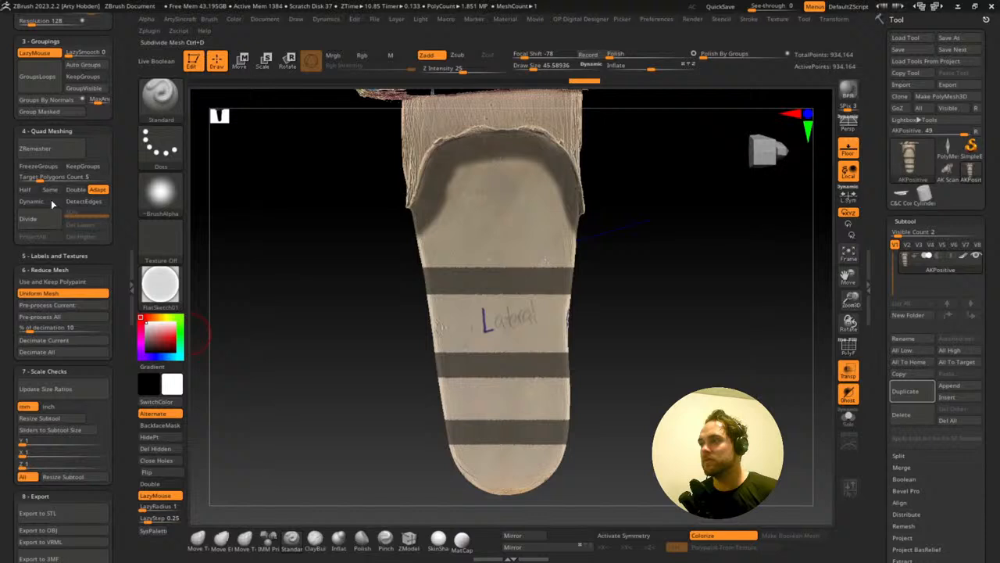
pyautogui.click(52, 132)
pyautogui.moveTo(121, 160); pyautogui.dragTo(100, 231)
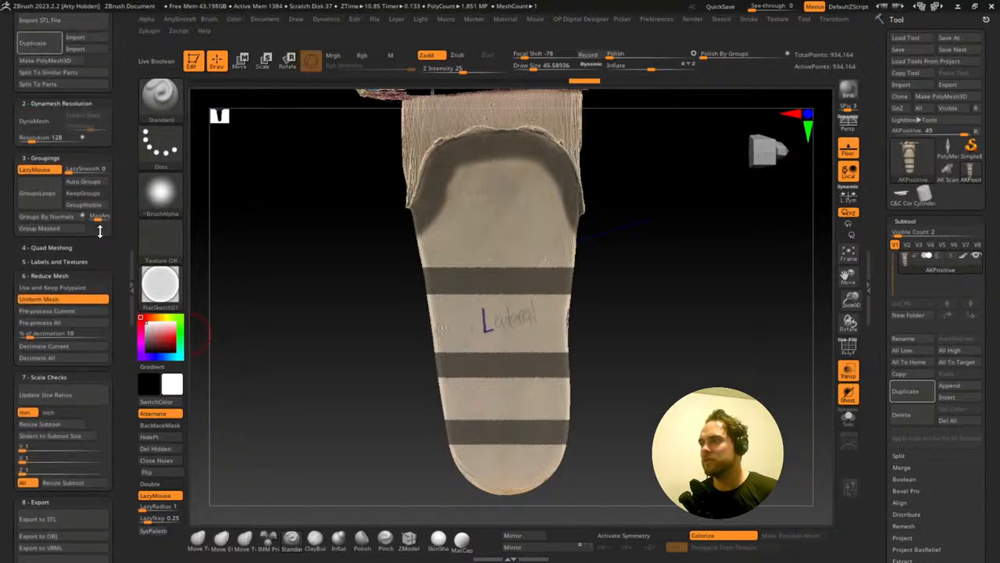
pyautogui.click(51, 229)
pyautogui.keyDown('ctrl'); pyautogui.click(602, 240); pyautogui.keyUp('ctrl')
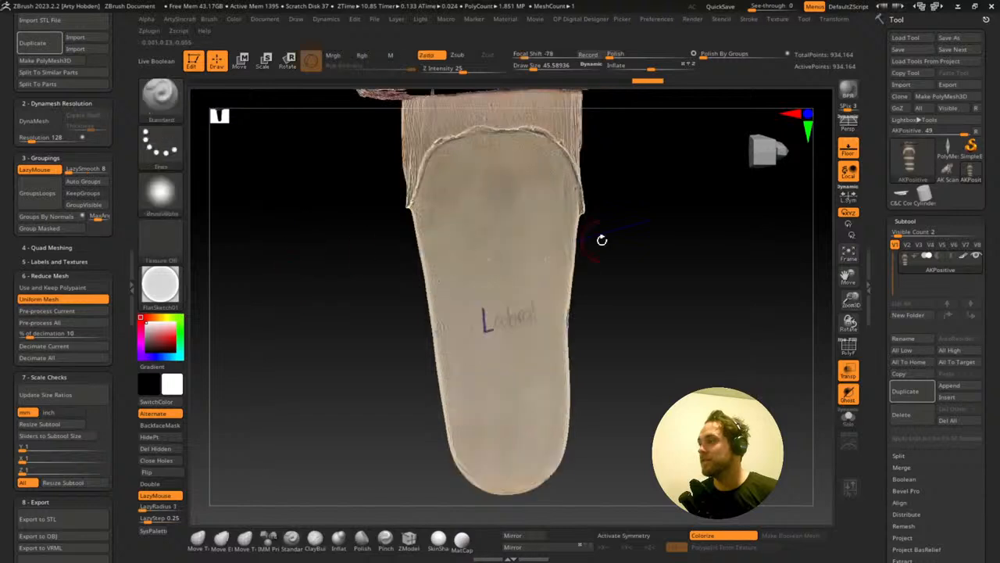
pyautogui.click(852, 351)
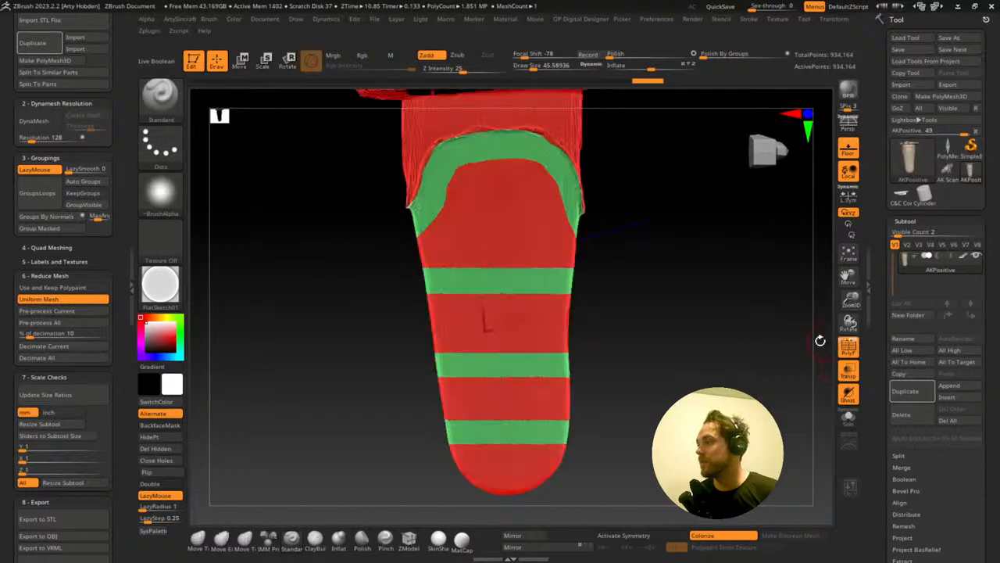
# - Rotate the model with the transform gizmo in the lateral view until its shaft stands upright
pyautogui.moveTo(704, 317); pyautogui.dragTo(661, 360)
pyautogui.press('w')
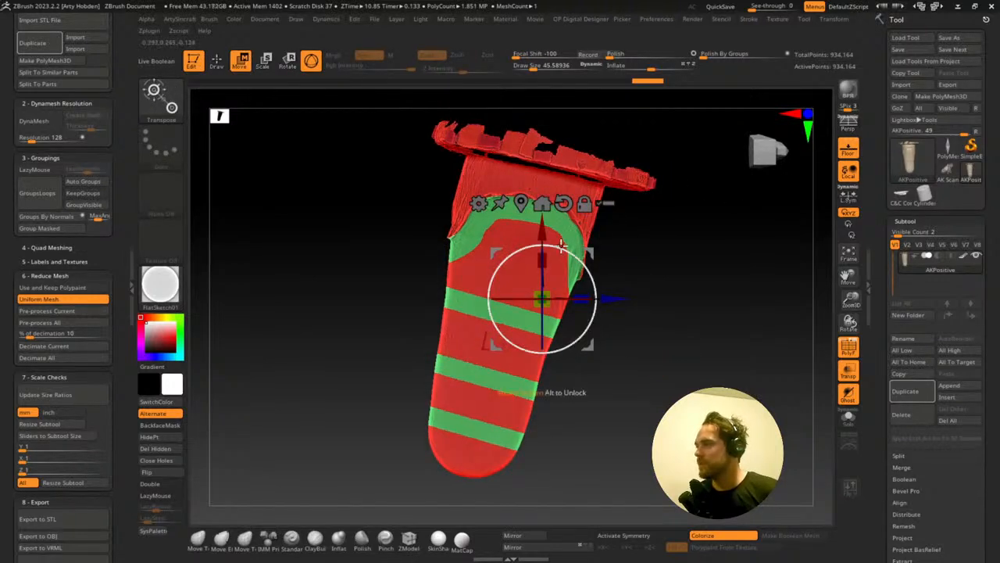
pyautogui.moveTo(561, 244); pyautogui.dragTo(553, 240)
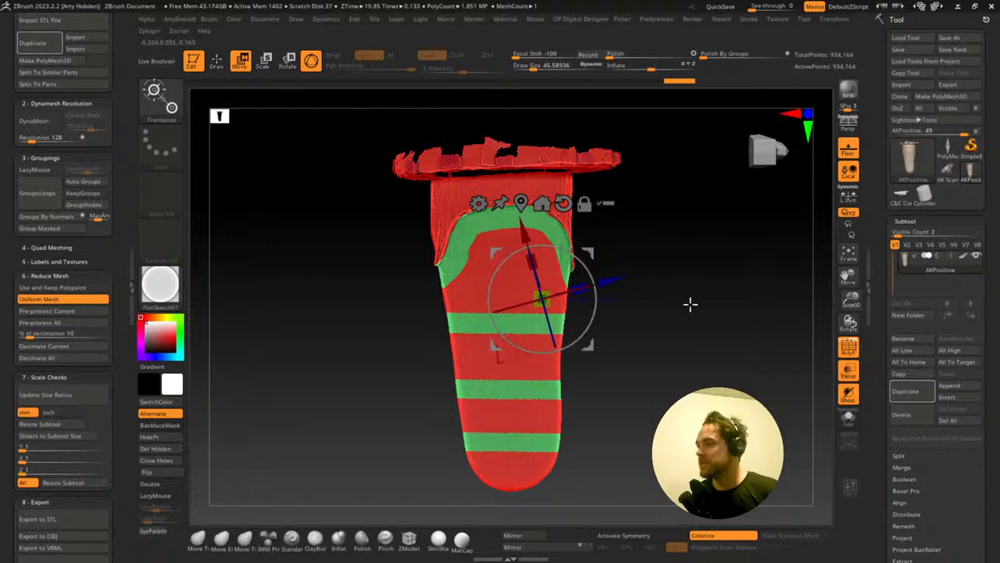
pyautogui.moveTo(690, 304); pyautogui.dragTo(722, 304)
pyautogui.moveTo(592, 283); pyautogui.dragTo(594, 279)
pyautogui.keyDown('alt'); pyautogui.moveTo(757, 346); pyautogui.dragTo(750, 297); pyautogui.keyUp('alt')
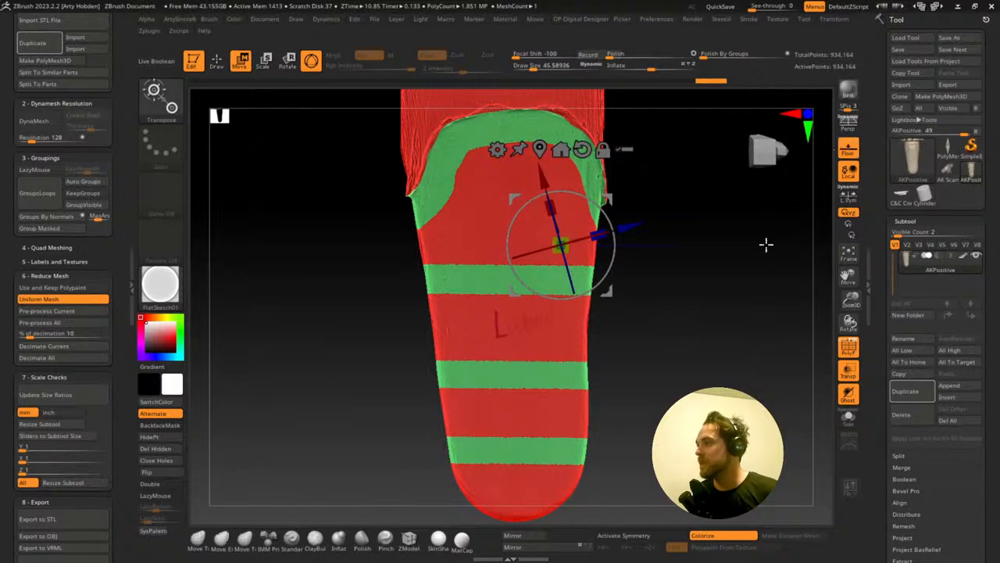
pyautogui.moveTo(697, 276)
pyautogui.keyDown('alt'); pyautogui.mouseDown()
pyautogui.moveTo(716, 281)
pyautogui.moveTo(687, 262)
pyautogui.mouseUp(); pyautogui.keyUp('alt')
pyautogui.moveTo(556, 257); pyautogui.dragTo(549, 262)
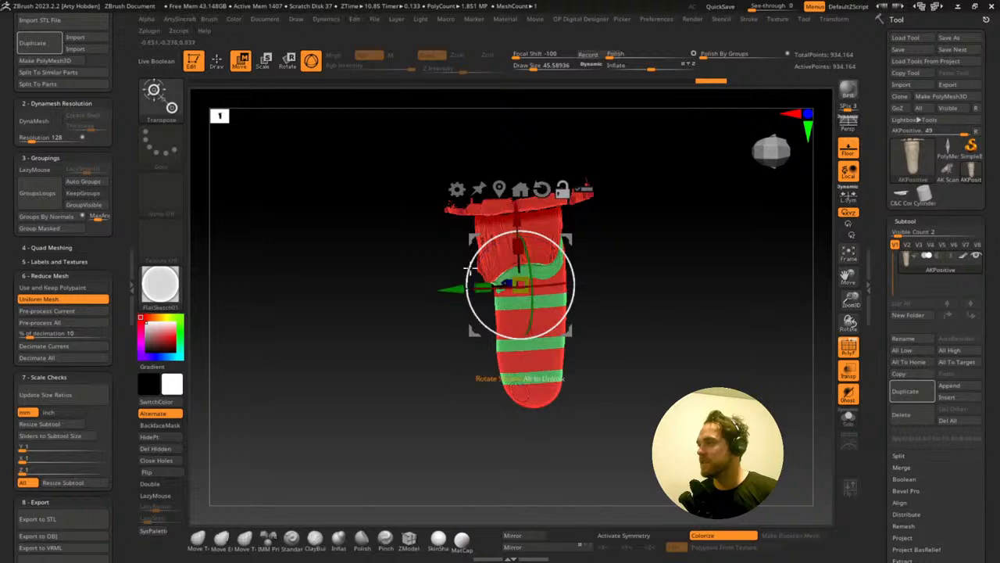
pyautogui.moveTo(458, 286); pyautogui.dragTo(704, 255)
pyautogui.keyDown('shift'); pyautogui.moveTo(583, 317); pyautogui.dragTo(585, 344); pyautogui.keyUp('shift')
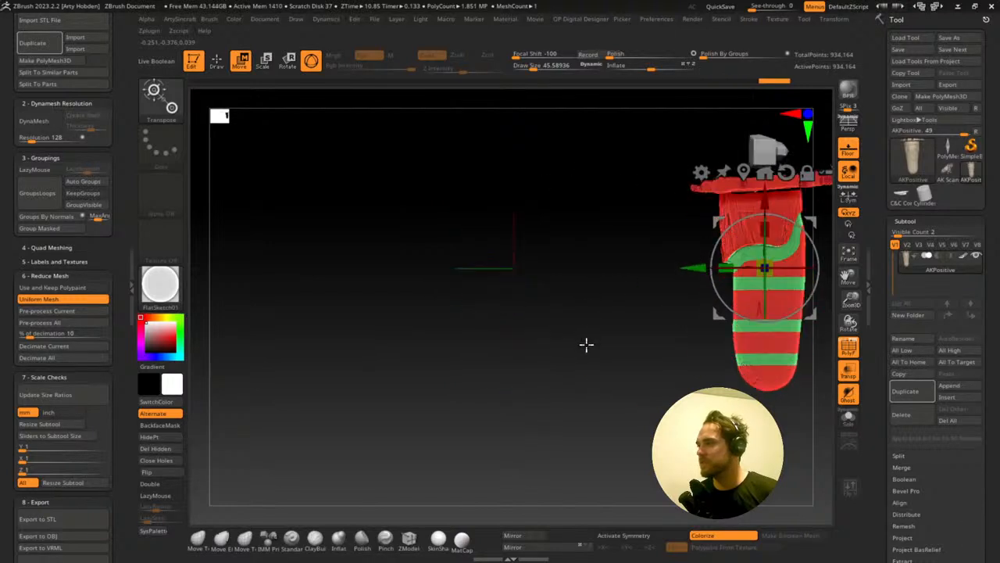
pyautogui.keyDown('alt'); pyautogui.moveTo(663, 254); pyautogui.dragTo(619, 313); pyautogui.keyUp('alt')
pyautogui.hotkey('ctrl', 'z')
pyautogui.hotkey('ctrl', 'z')
pyautogui.hotkey('ctrl', 'z')
pyautogui.hotkey('ctrl', 'z')
pyautogui.hotkey('ctrl', 'z')
pyautogui.hotkey('ctrl', 'z')
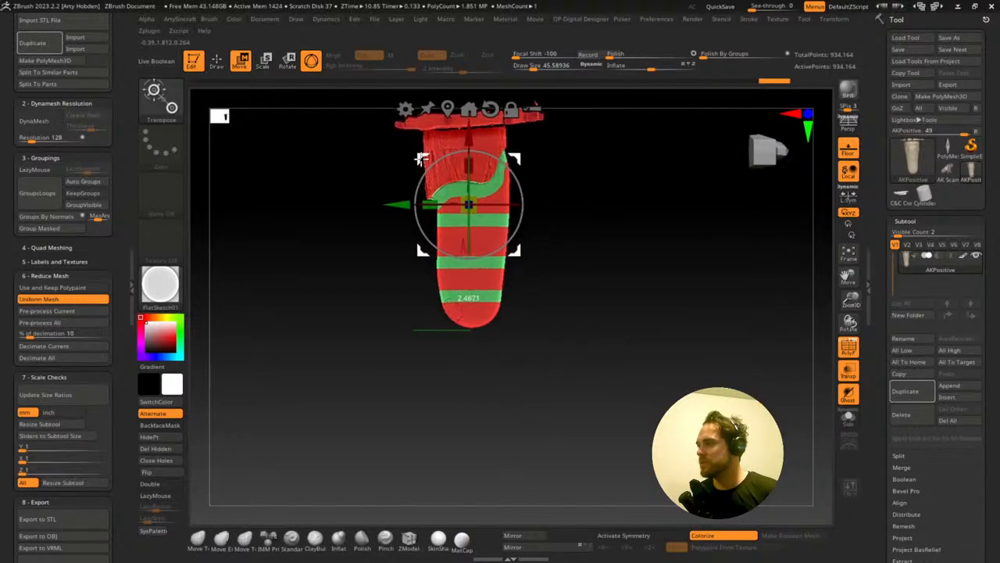
pyautogui.moveTo(664, 284); pyautogui.dragTo(606, 286)
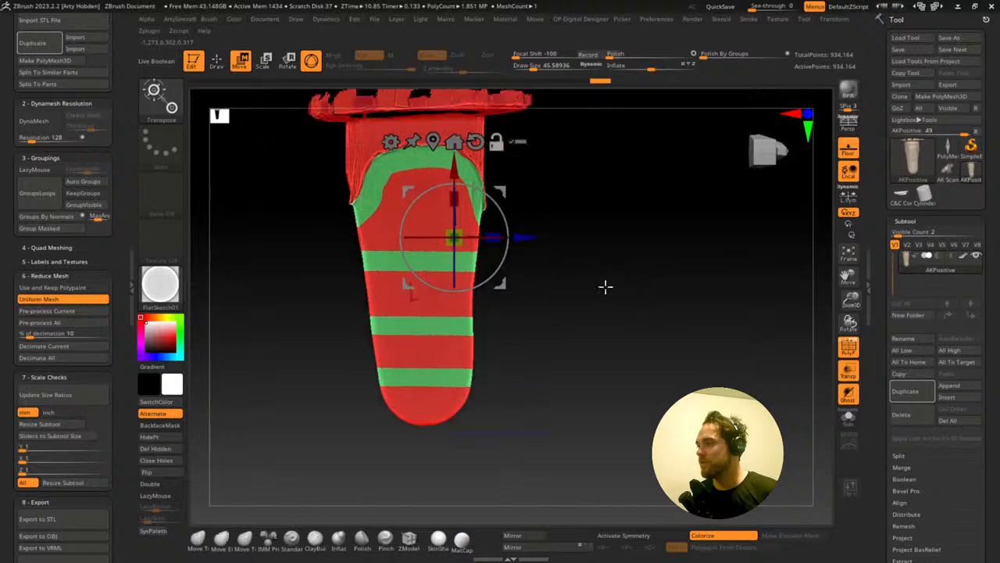
# - Shift the limb sideways and fine-tune its upright rotation with the transform gizmo in the lateral view
pyautogui.moveTo(536, 239); pyautogui.dragTo(564, 241)
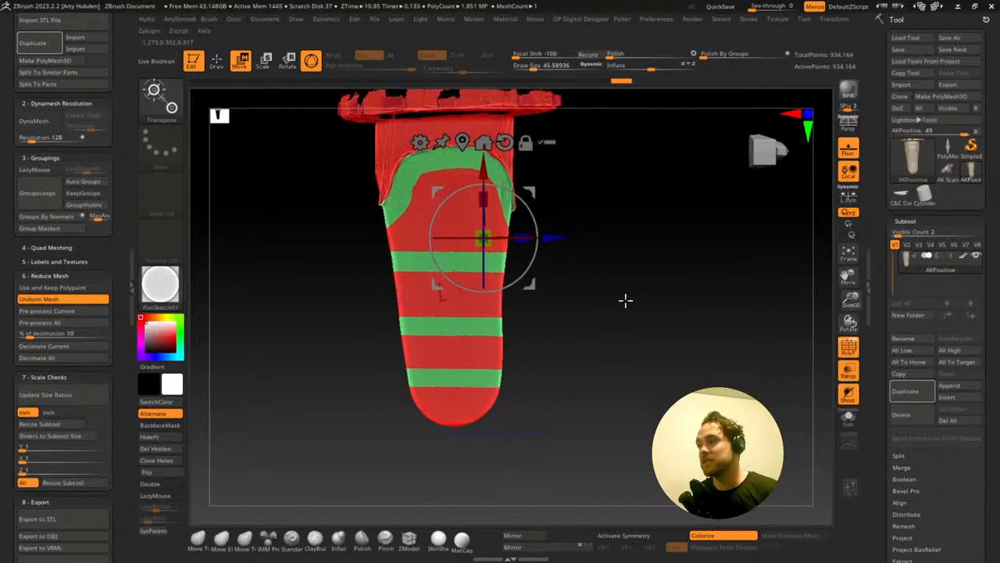
pyautogui.keyDown('alt'); pyautogui.moveTo(625, 300); pyautogui.dragTo(652, 320); pyautogui.keyUp('alt')
pyautogui.moveTo(428, 216); pyautogui.dragTo(431, 217)
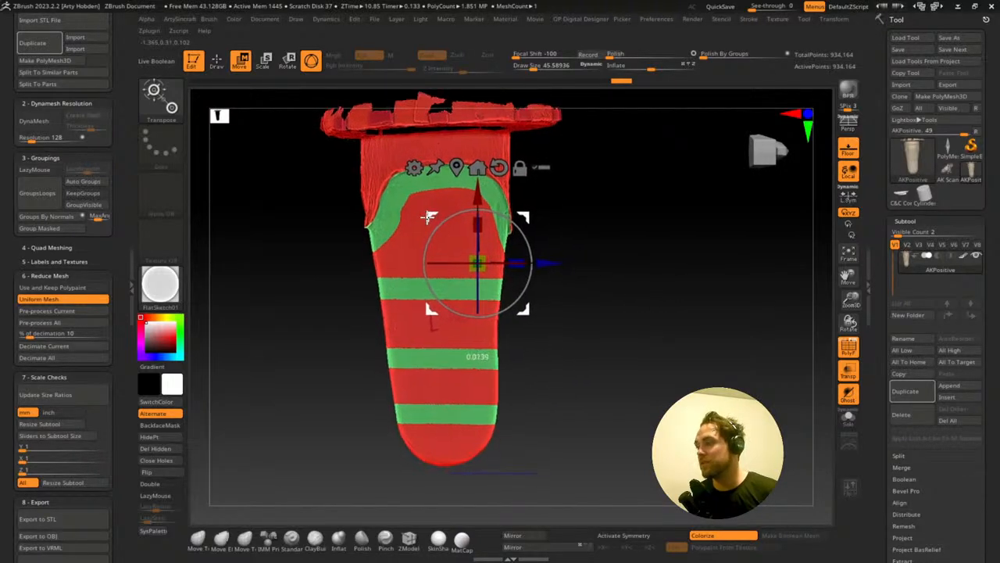
pyautogui.moveTo(729, 327); pyautogui.dragTo(656, 306)
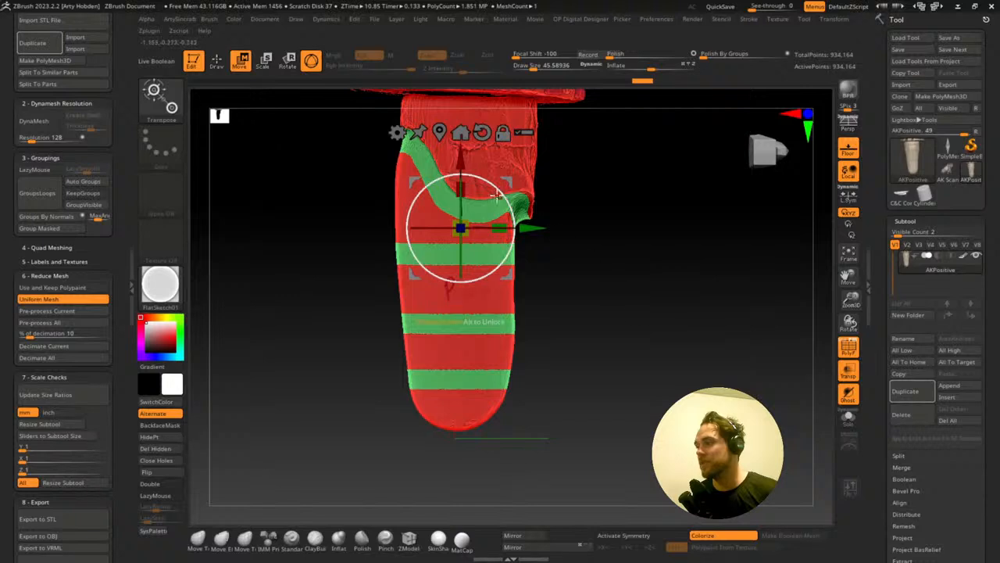
pyautogui.moveTo(667, 240); pyautogui.dragTo(713, 256)
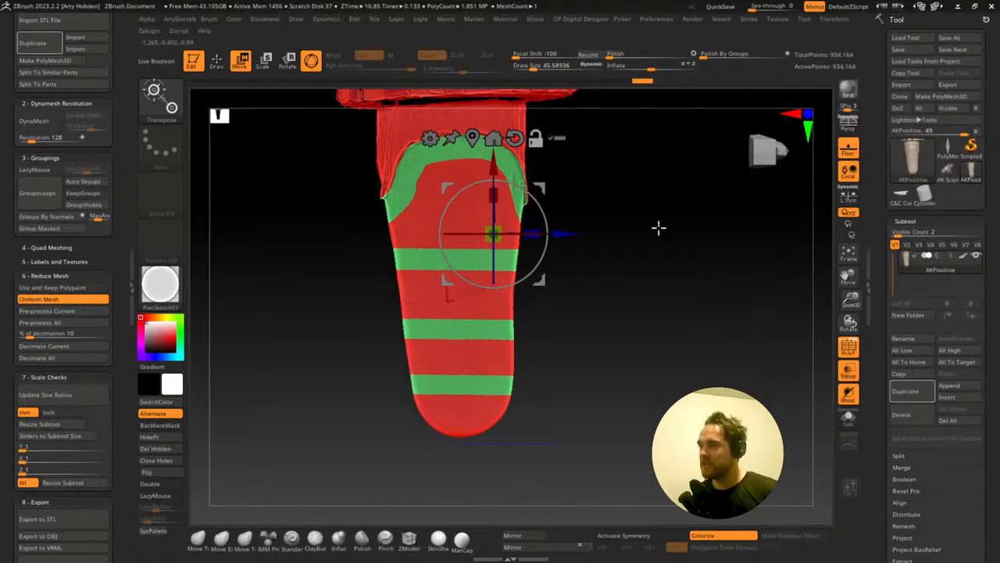
pyautogui.press('q')
pyautogui.moveTo(658, 227)
pyautogui.mouseDown()
pyautogui.moveTo(694, 242)
pyautogui.moveTo(702, 270)
pyautogui.moveTo(644, 268)
pyautogui.mouseUp()
pyautogui.press('w')
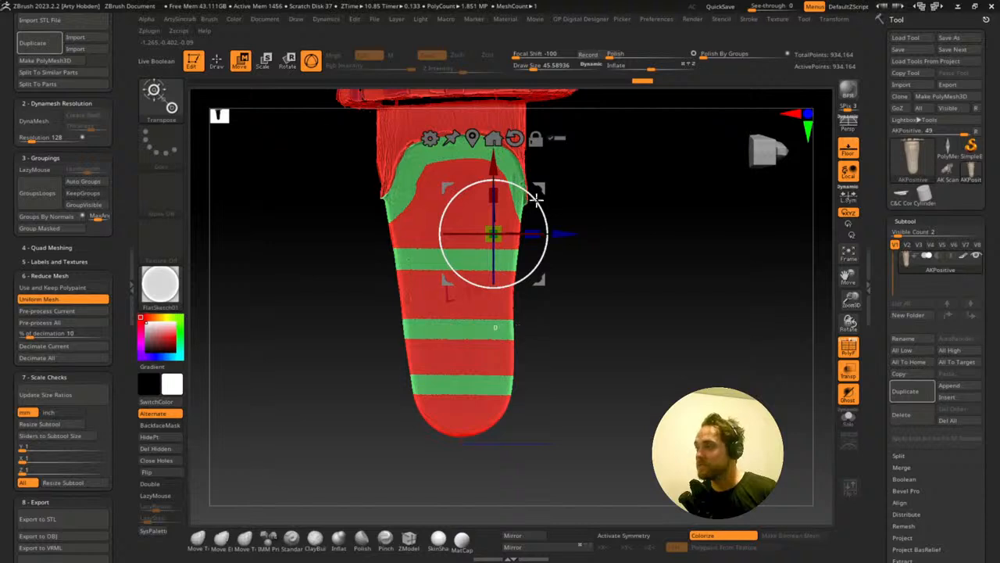
# - Try tilting the limb off vertical and shifting it sideways with the transform gizmo
pyautogui.moveTo(536, 199); pyautogui.dragTo(543, 205)
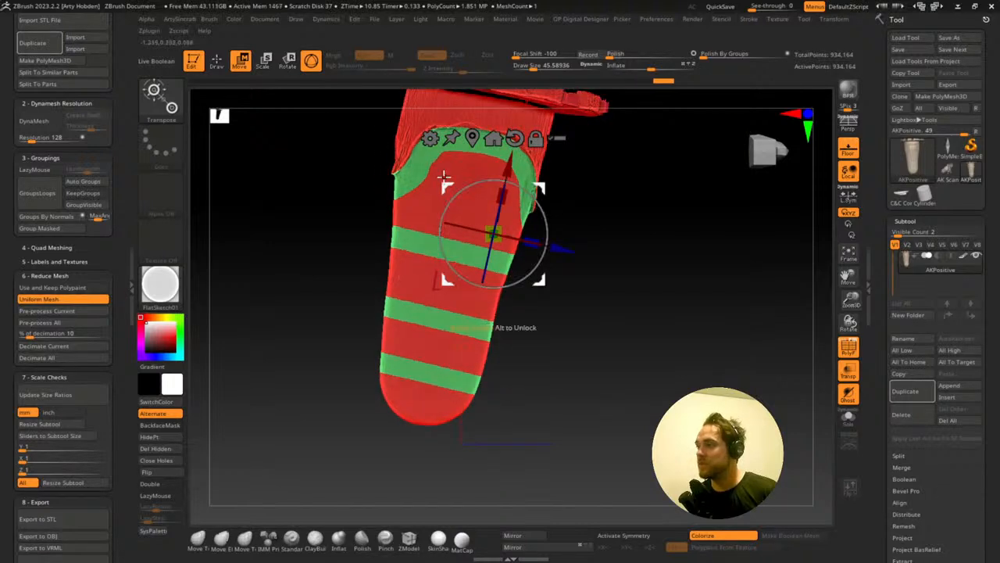
pyautogui.moveTo(444, 177); pyautogui.dragTo(467, 184)
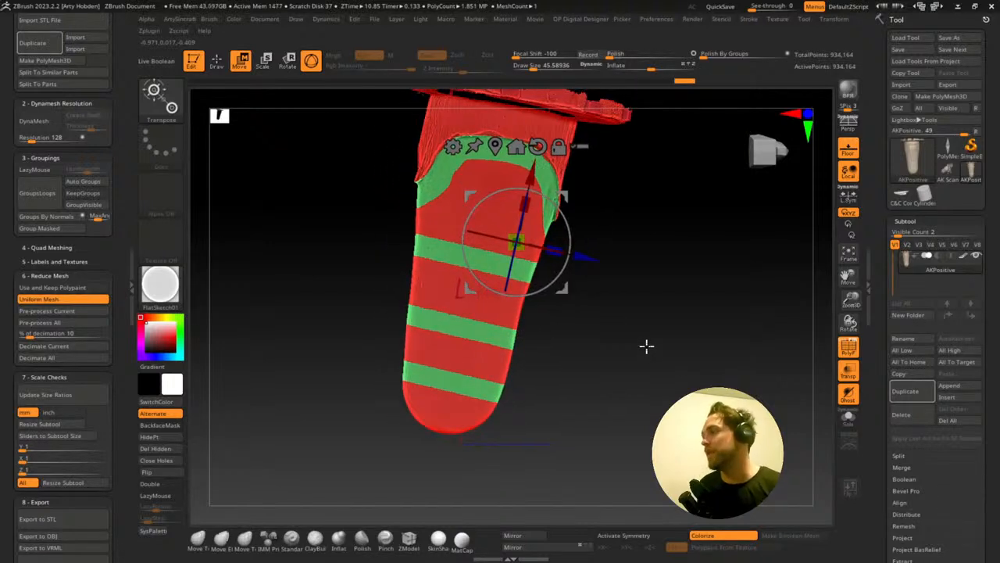
pyautogui.moveTo(645, 337); pyautogui.dragTo(592, 315)
pyautogui.moveTo(617, 377); pyautogui.dragTo(659, 401)
pyautogui.press('q')
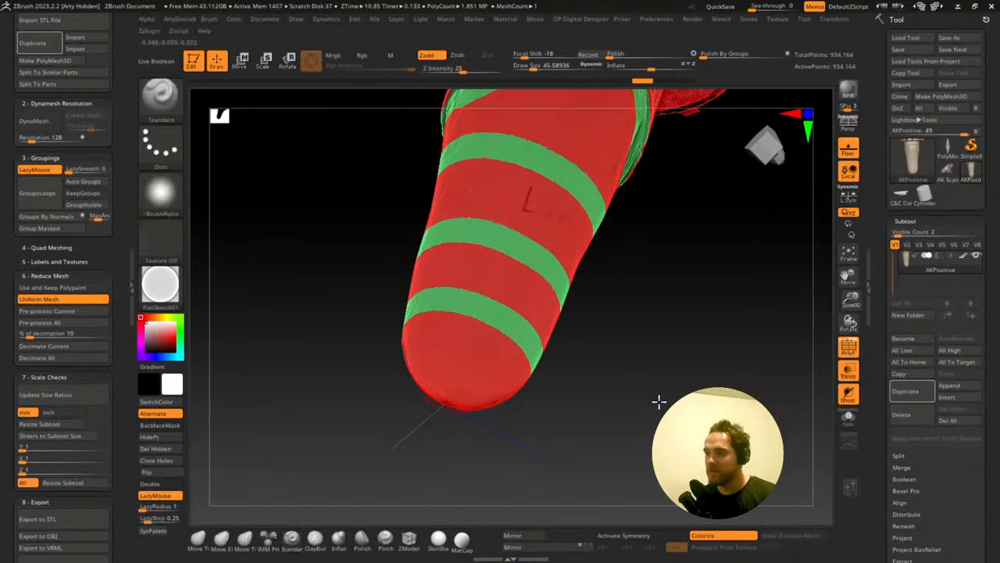
# - Isolate the red sections between the green bands, split them into separate polygroups with Auto Groups, and show the whole limb again
pyautogui.moveTo(696, 310)
pyautogui.mouseDown()
pyautogui.moveTo(679, 354)
pyautogui.moveTo(684, 342)
pyautogui.moveTo(663, 338)
pyautogui.mouseUp()
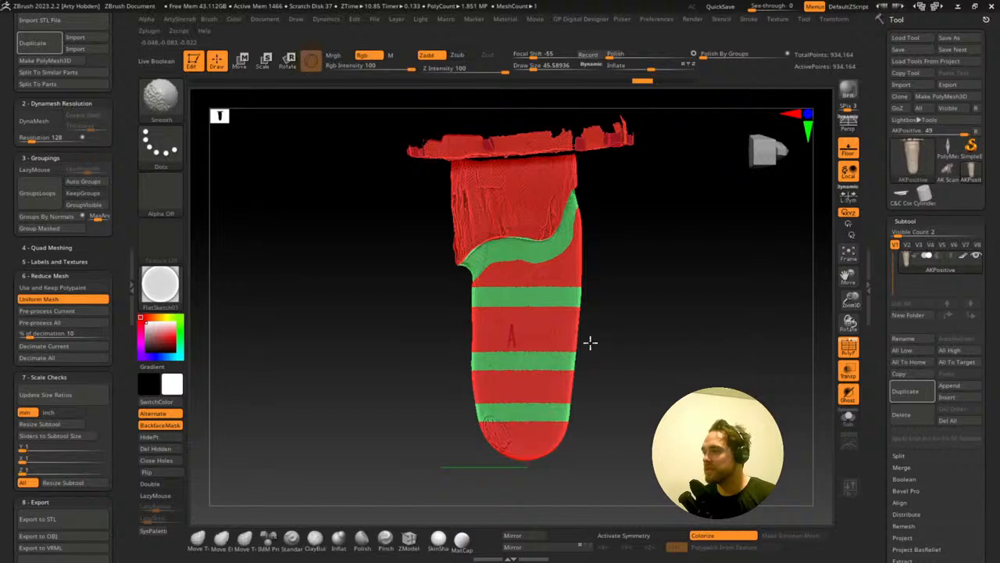
pyautogui.moveTo(727, 331)
pyautogui.mouseDown()
pyautogui.moveTo(629, 337)
pyautogui.moveTo(695, 347)
pyautogui.moveTo(558, 339)
pyautogui.moveTo(706, 339)
pyautogui.moveTo(711, 315)
pyautogui.moveTo(708, 329)
pyautogui.moveTo(611, 339)
pyautogui.moveTo(642, 330)
pyautogui.mouseUp()
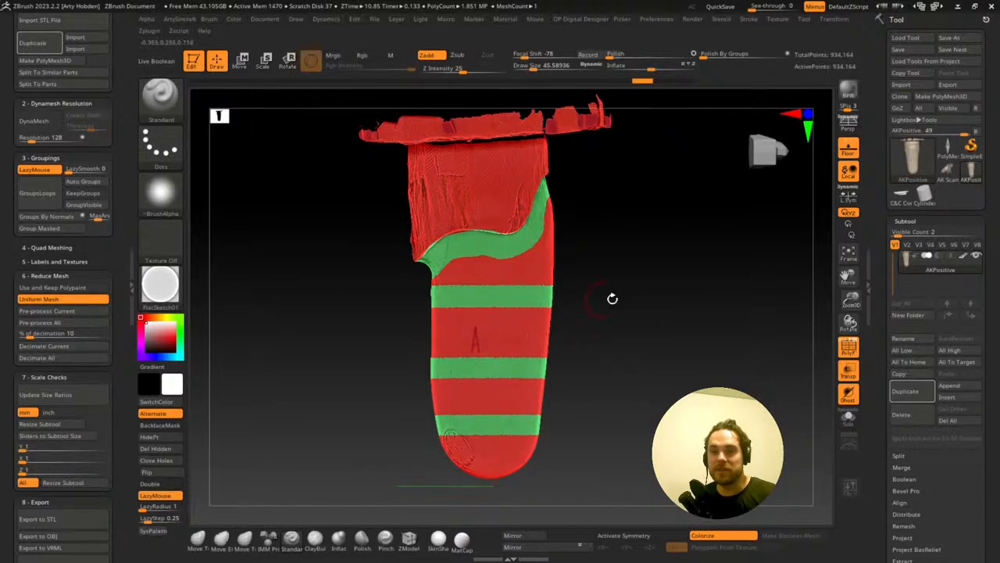
pyautogui.hotkey('ctrl', 'shift')
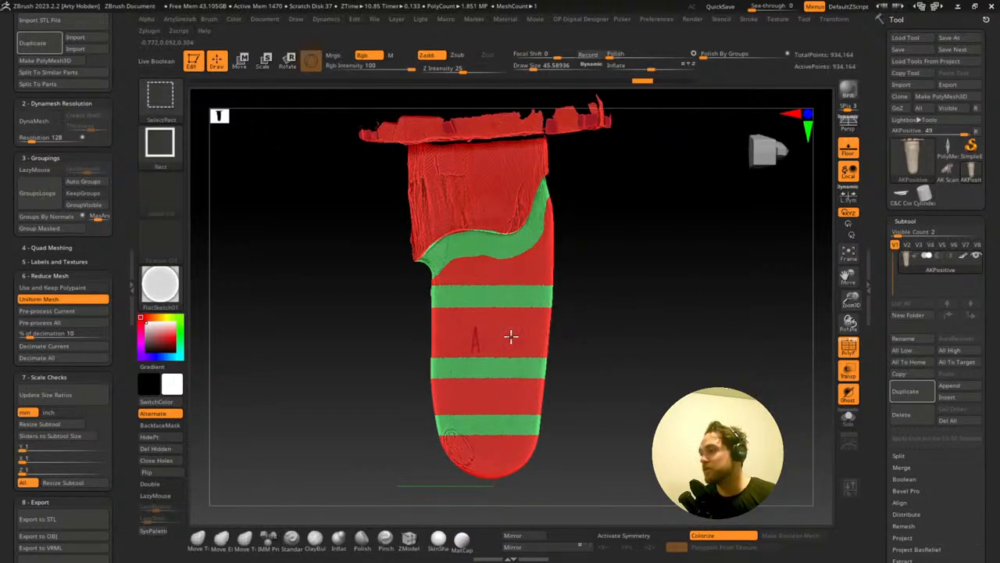
pyautogui.keyDown('ctrl'); pyautogui.keyDown('shift'); pyautogui.click(510, 336); pyautogui.keyUp('shift'); pyautogui.keyUp('ctrl')
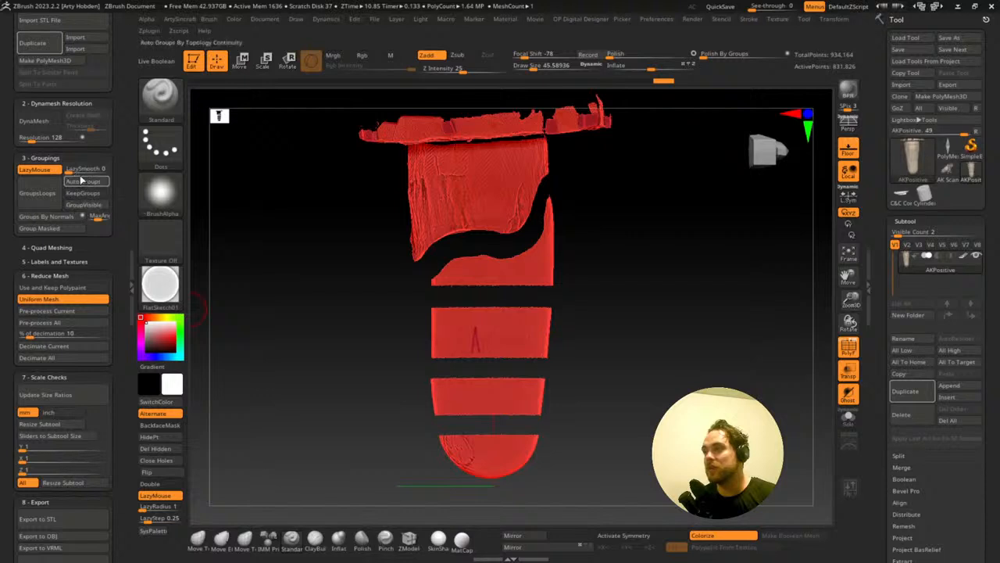
pyautogui.click(81, 180)
pyautogui.keyDown('ctrl'); pyautogui.keyDown('shift'); pyautogui.click(347, 355); pyautogui.keyUp('shift'); pyautogui.keyUp('ctrl')
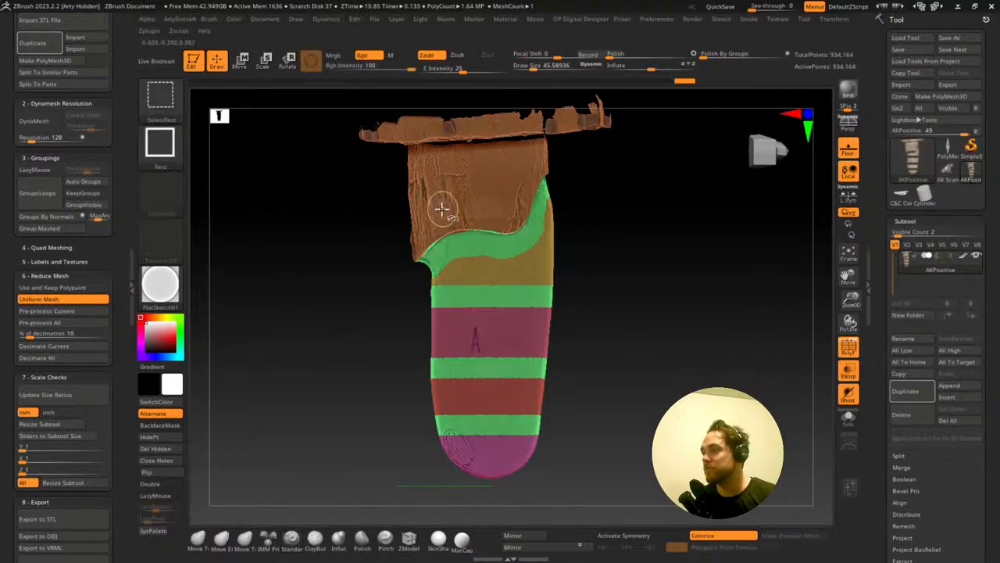
# - Check the region above the trim line by hiding it, inverting the visibility, and showing the whole limb again
pyautogui.keyDown('ctrl'); pyautogui.keyDown('shift'); pyautogui.click(460, 183); pyautogui.keyUp('shift'); pyautogui.keyUp('ctrl')
pyautogui.keyDown('ctrl'); pyautogui.keyDown('shift'); pyautogui.click(283, 222); pyautogui.keyUp('shift'); pyautogui.keyUp('ctrl')
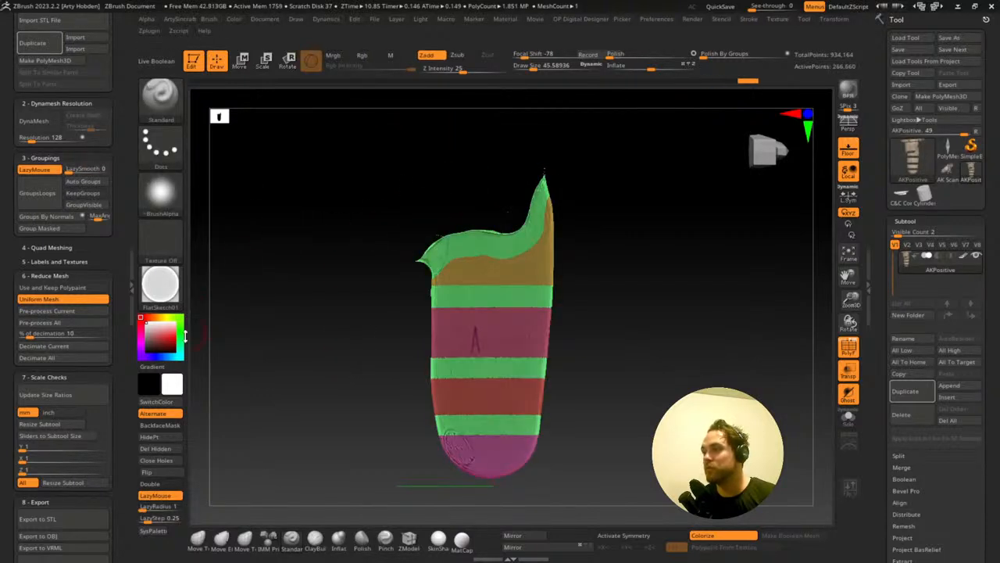
pyautogui.keyDown('ctrl'); pyautogui.keyDown('shift'); pyautogui.click(281, 360); pyautogui.keyUp('shift'); pyautogui.keyUp('ctrl')
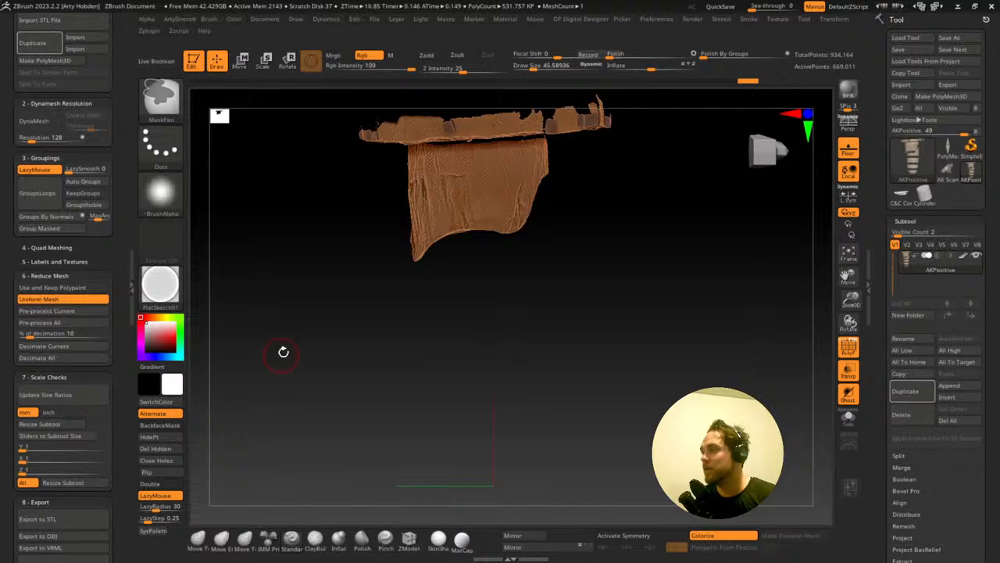
pyautogui.keyDown('ctrl'); pyautogui.keyDown('shift'); pyautogui.click(492, 302); pyautogui.keyUp('shift'); pyautogui.keyUp('ctrl')
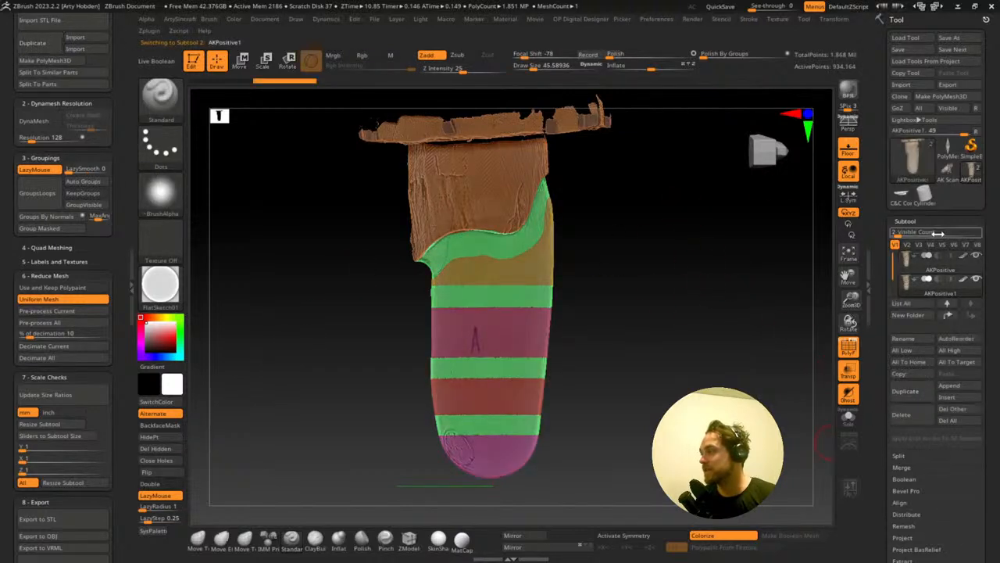
# - On a soloed duplicate of AKPositive, delete the region above the trim band and turn on double-sided display
pyautogui.click(858, 423)
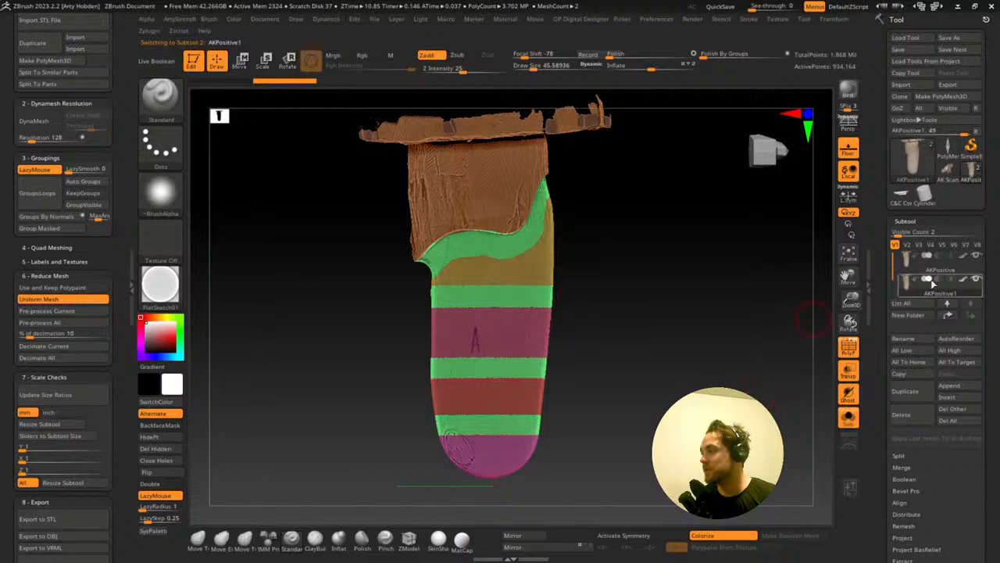
pyautogui.keyDown('ctrl'); pyautogui.keyDown('shift'); pyautogui.click(464, 206); pyautogui.keyUp('shift'); pyautogui.keyUp('ctrl')
pyautogui.keyDown('ctrl'); pyautogui.keyDown('shift'); pyautogui.click(328, 313); pyautogui.keyUp('shift'); pyautogui.keyUp('ctrl')
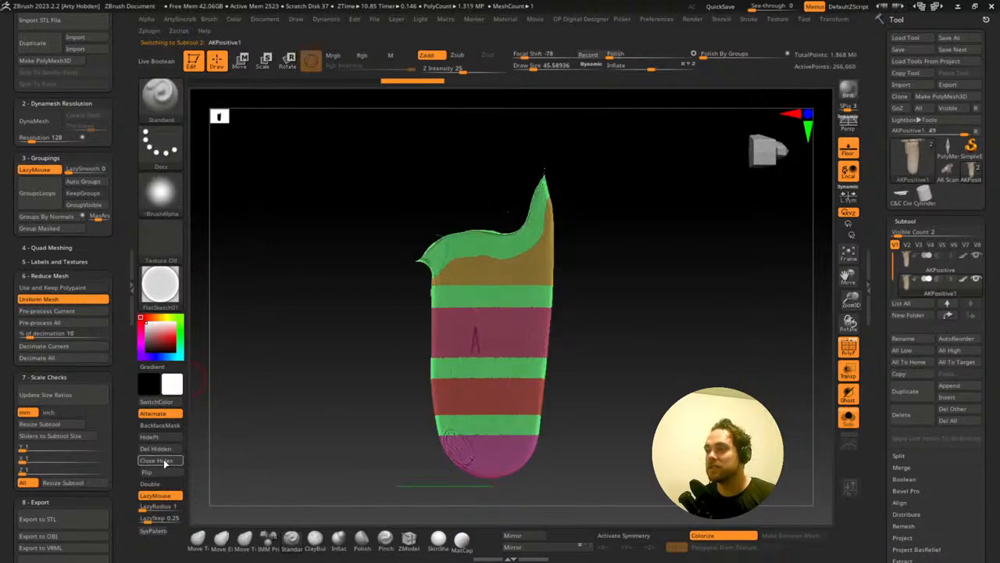
pyautogui.click(169, 452)
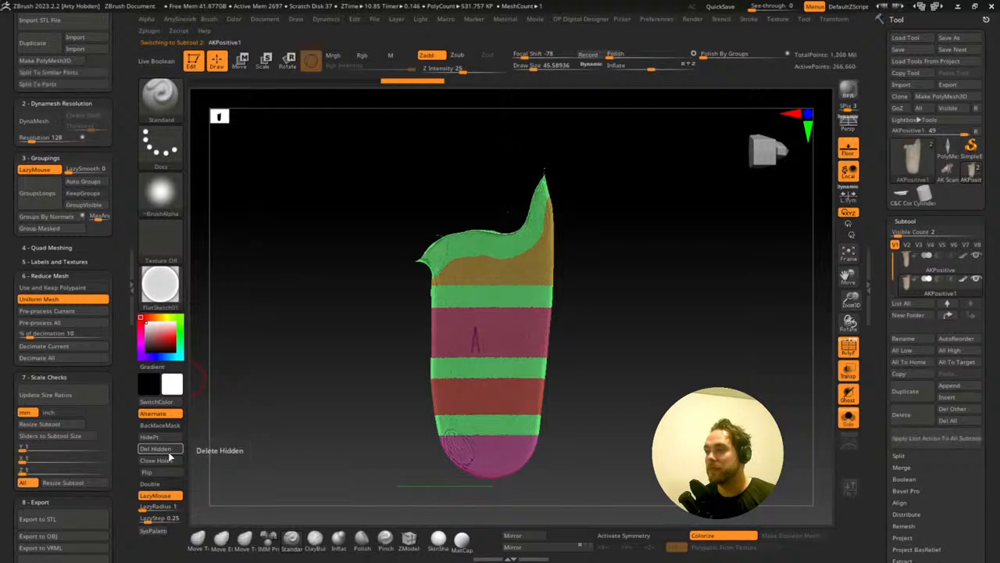
pyautogui.click(155, 484)
pyautogui.moveTo(347, 312); pyautogui.dragTo(372, 266)
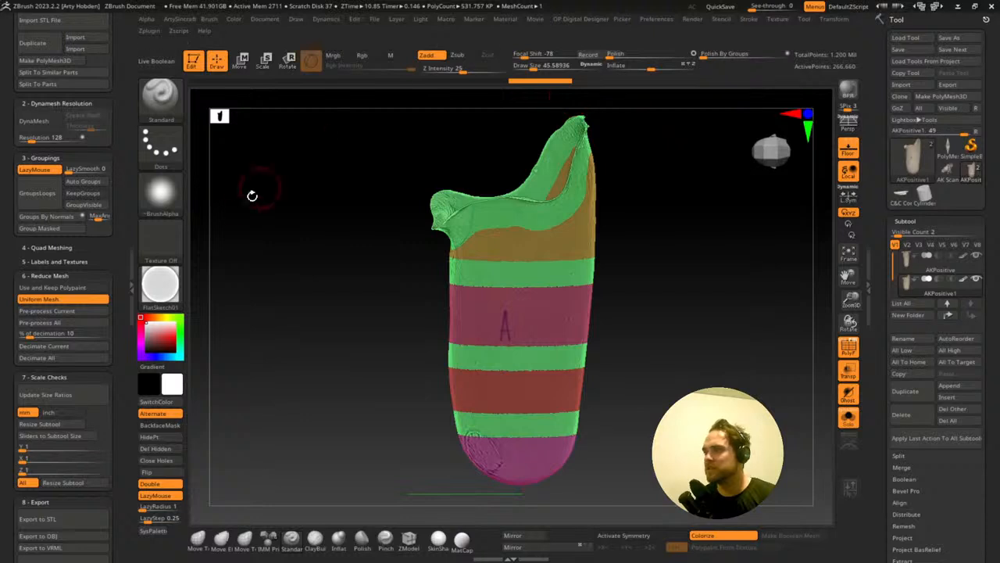
# - Quad-mesh the trimmed copy with ZRemesher, keeping its polygroups at a target polygons count of 5
pyautogui.click(31, 248)
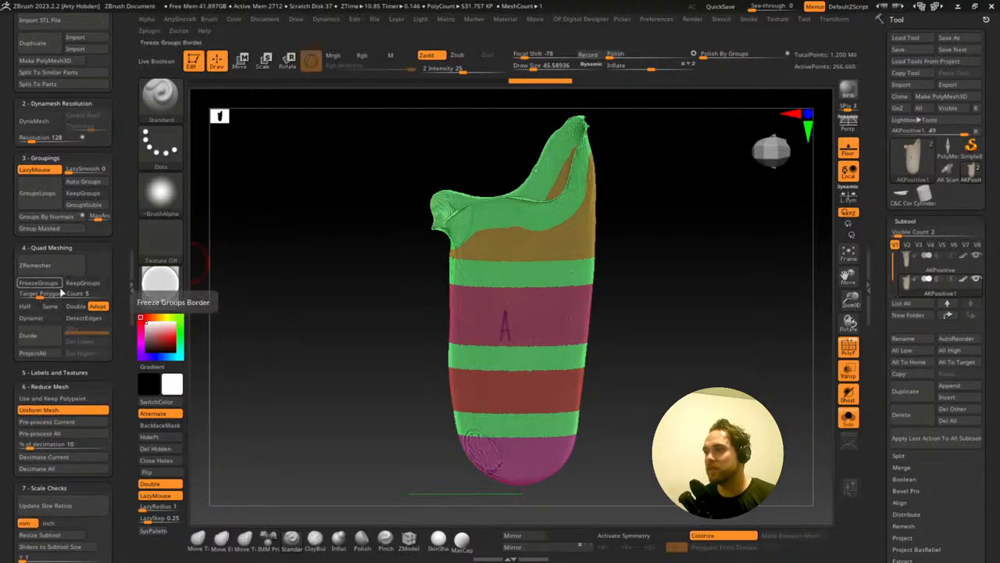
pyautogui.click(83, 282)
pyautogui.click(46, 269)
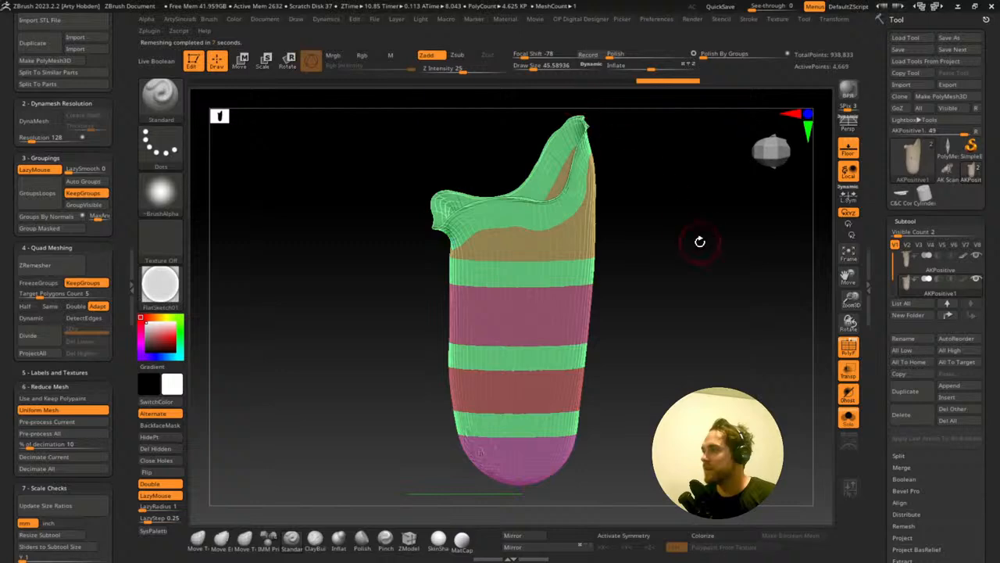
# - Polish the copy by groups to close the flaw in the rounded end, and run ZRemesher again at half the polygon count
pyautogui.moveTo(813, 364); pyautogui.dragTo(666, 281)
pyautogui.scroll(10, 667, 282)
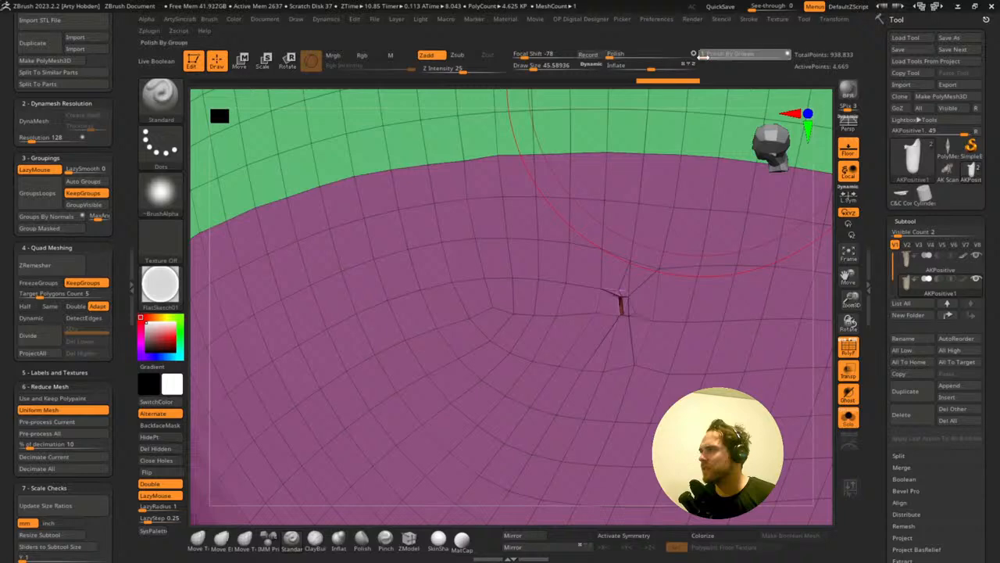
pyautogui.click(704, 62)
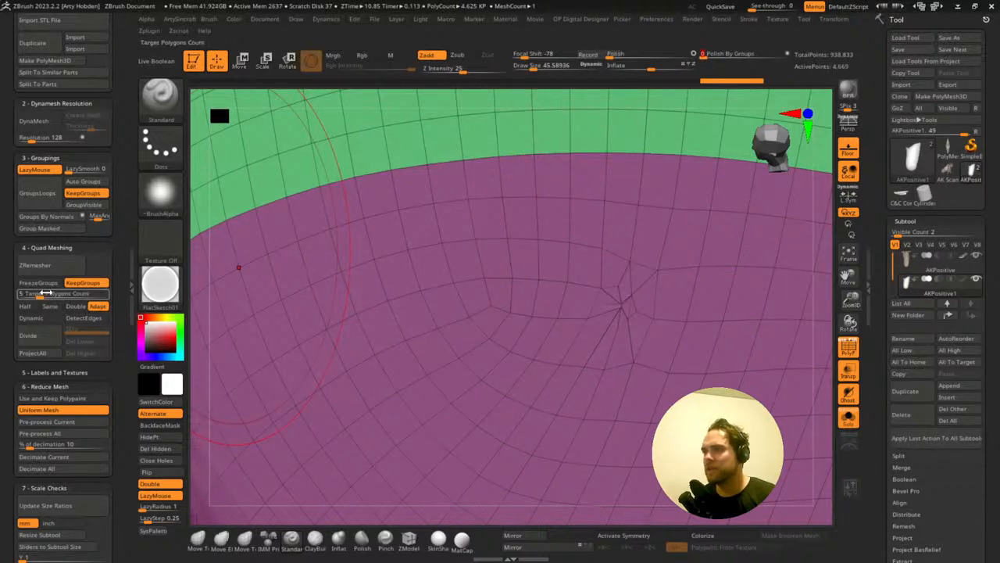
pyautogui.click(25, 306)
pyautogui.click(34, 265)
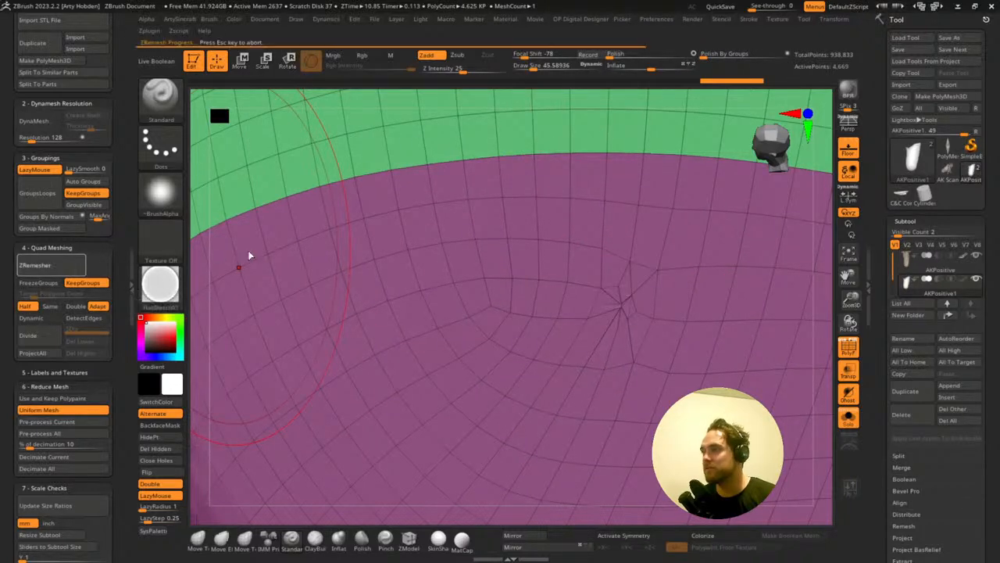
pyautogui.press('f')
# - Compare the remeshed copy with the original scan with and without ghost transparency, and isolate the copy again
pyautogui.moveTo(390, 288); pyautogui.dragTo(818, 339)
pyautogui.click(849, 418)
pyautogui.moveTo(670, 297)
pyautogui.keyDown('shift'); pyautogui.mouseDown()
pyautogui.moveTo(677, 313)
pyautogui.moveTo(702, 315)
pyautogui.moveTo(482, 361)
pyautogui.moveTo(397, 339)
pyautogui.moveTo(175, 366)
pyautogui.mouseUp(); pyautogui.keyUp('shift')
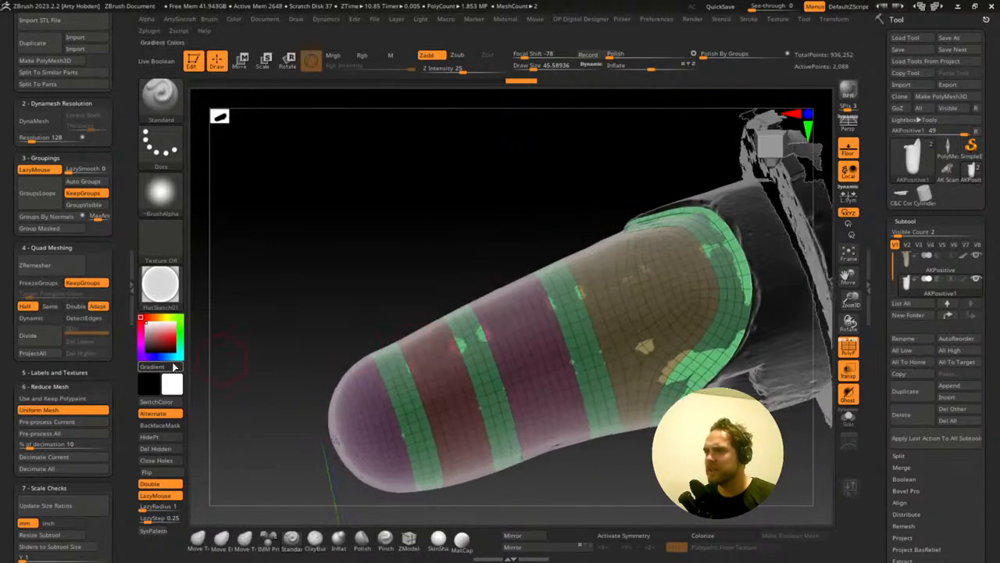
pyautogui.moveTo(294, 189); pyautogui.dragTo(453, 313)
pyautogui.click(851, 396)
pyautogui.click(850, 395)
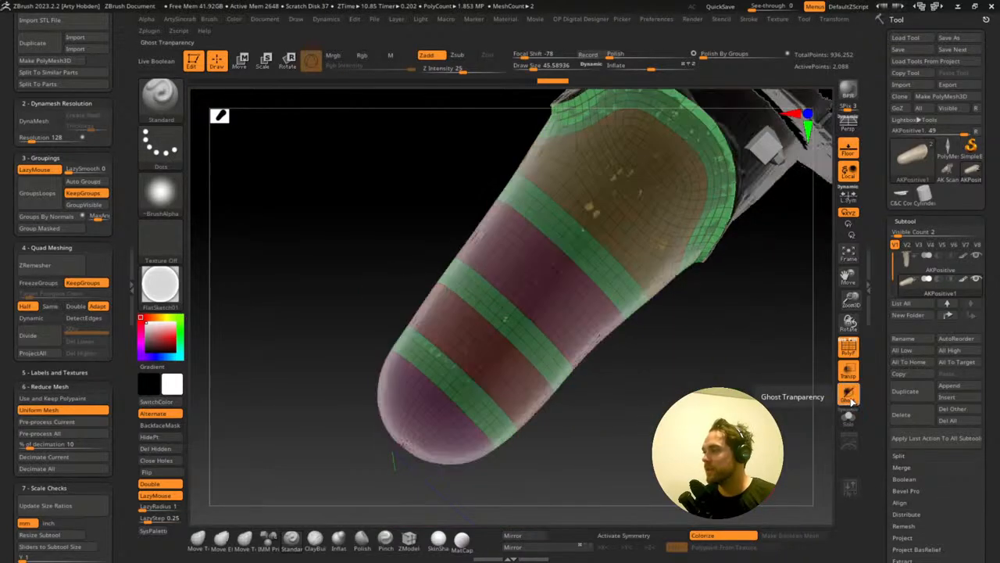
pyautogui.click(850, 396)
pyautogui.click(850, 418)
pyautogui.click(849, 397)
pyautogui.moveTo(762, 332); pyautogui.dragTo(723, 365)
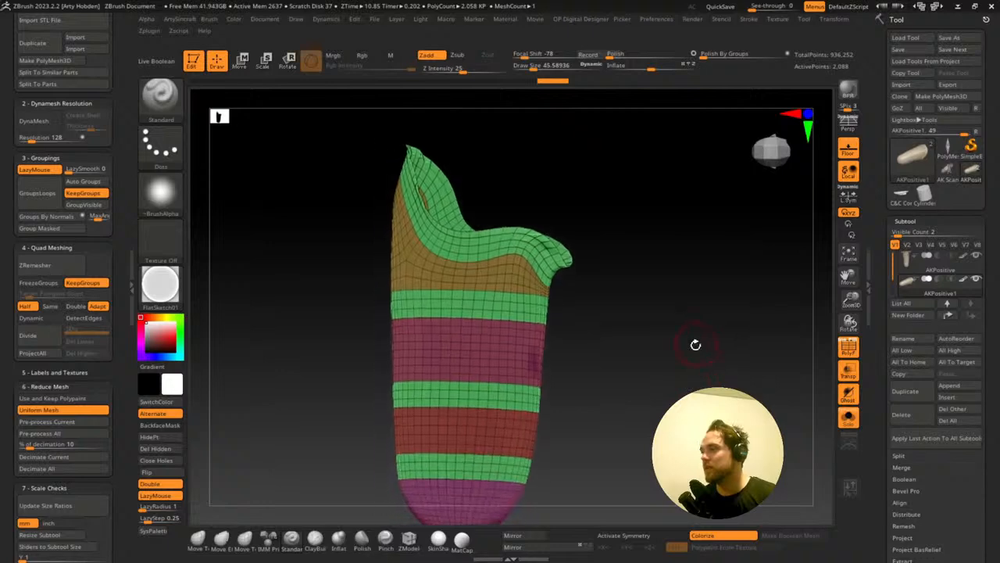
# - Smooth the jagged trim edge of the remeshed copy with Polish By Groups
pyautogui.moveTo(695, 501); pyautogui.dragTo(668, 186)
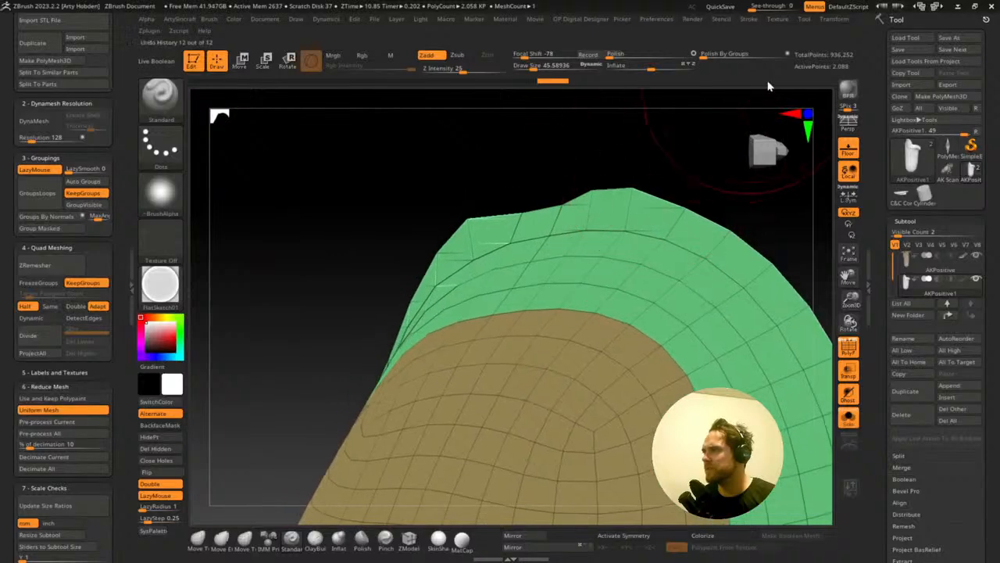
pyautogui.moveTo(709, 59); pyautogui.dragTo(708, 60)
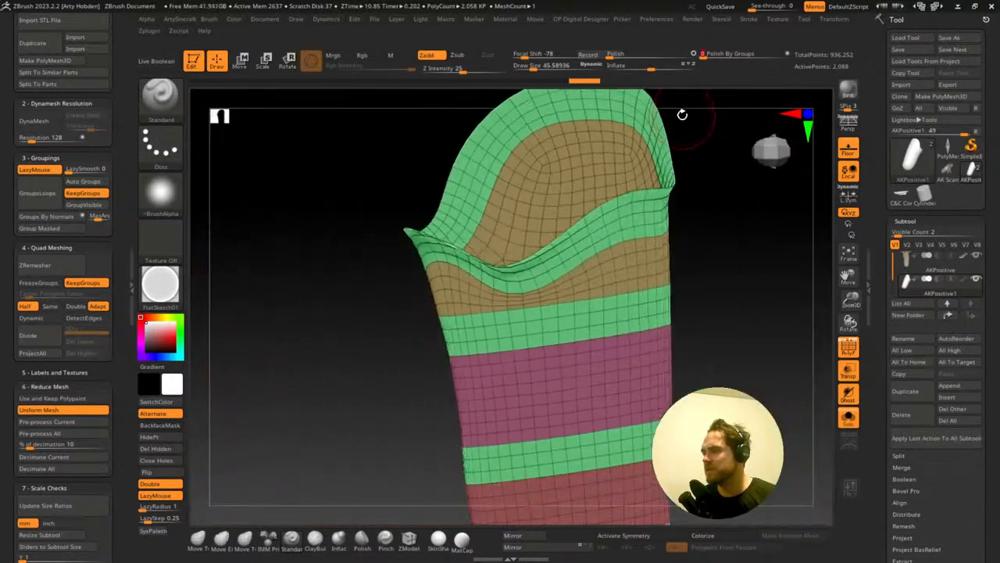
pyautogui.keyDown('shift'); pyautogui.moveTo(737, 250); pyautogui.dragTo(687, 272); pyautogui.keyUp('shift')
# - Update the copy's size ratios, choosing 339.04 x 151.08 x 163.99 mm as its real size
pyautogui.moveTo(124, 438); pyautogui.dragTo(126, 362)
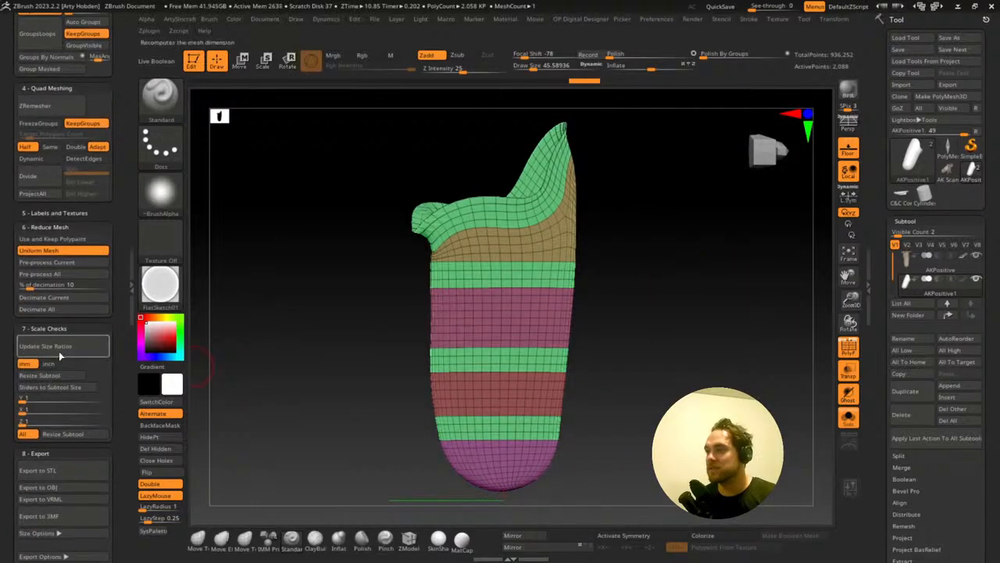
pyautogui.click(63, 351)
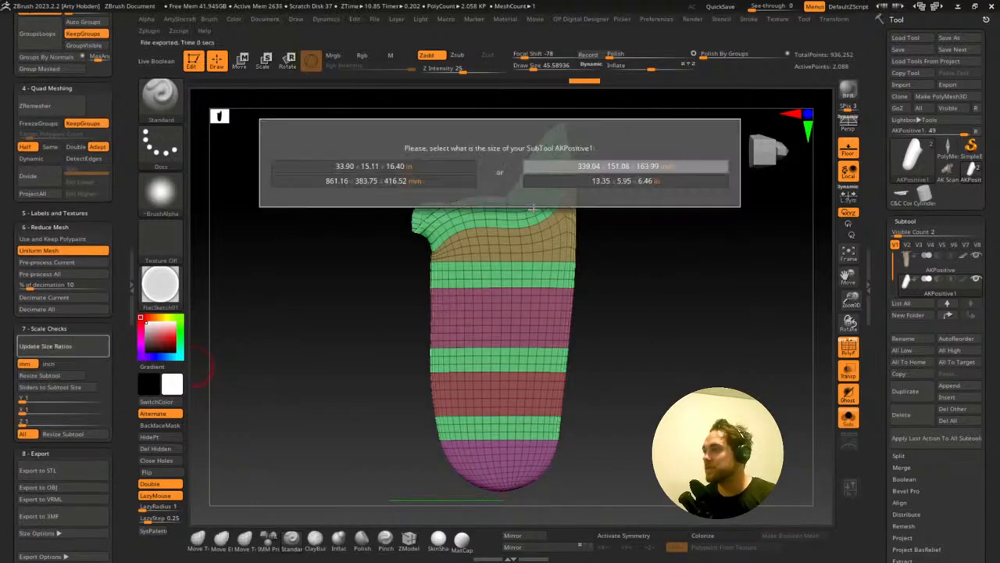
pyautogui.click(608, 166)
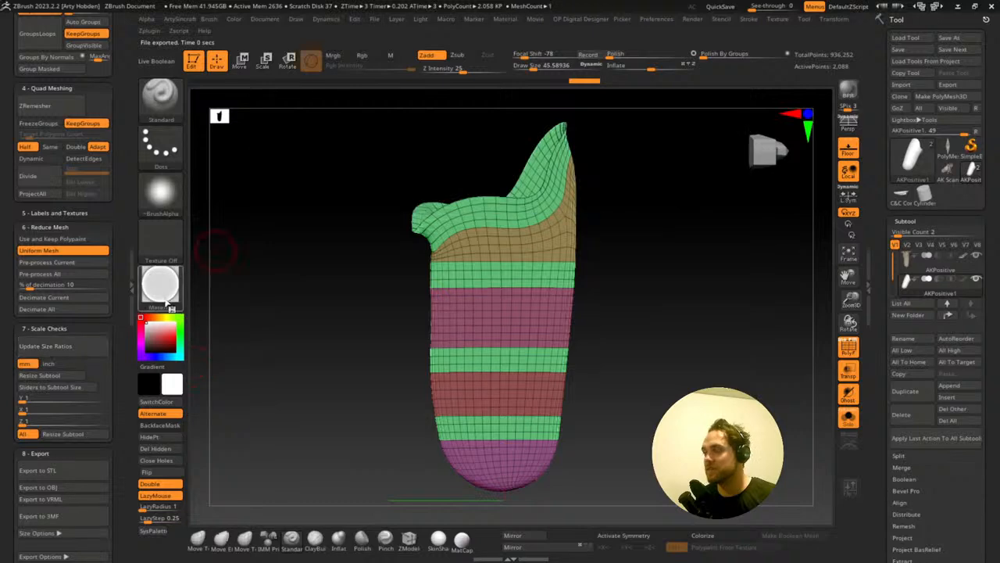
pyautogui.keyDown('alt'); pyautogui.moveTo(286, 390); pyautogui.dragTo(287, 350); pyautogui.keyUp('alt')
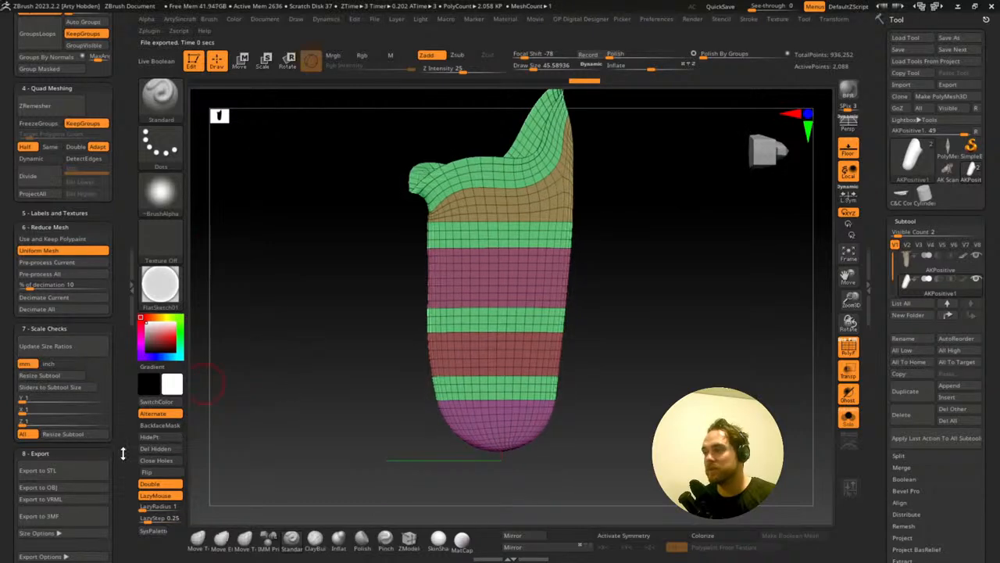
pyautogui.scroll(-1, 122, 454)
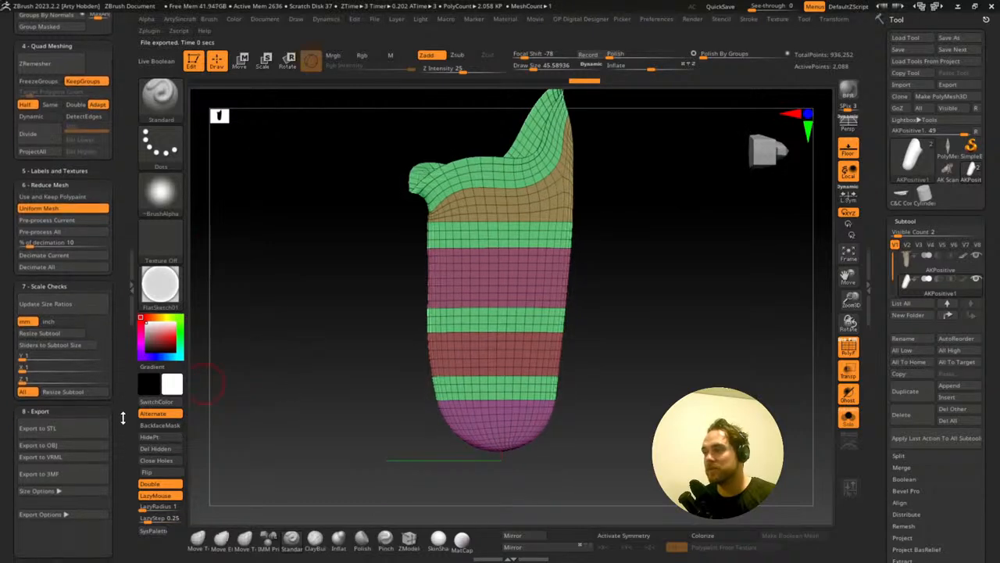
# - Export the remeshed copy to the Desktop in OBJ format as AKPositive1.obj, replacing the existing file
pyautogui.click(69, 445)
pyautogui.click(87, 117)
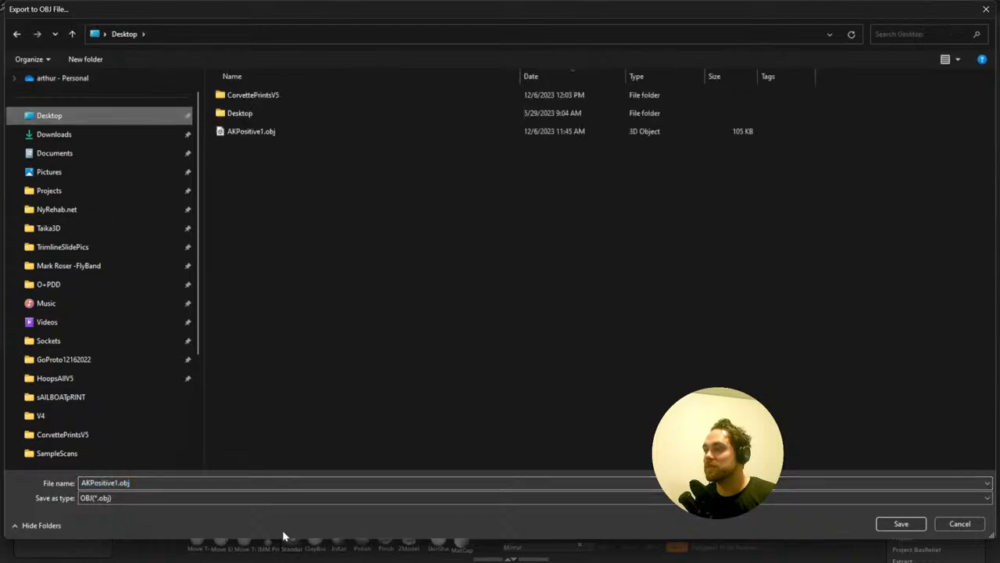
pyautogui.click(903, 522)
pyautogui.click(528, 290)
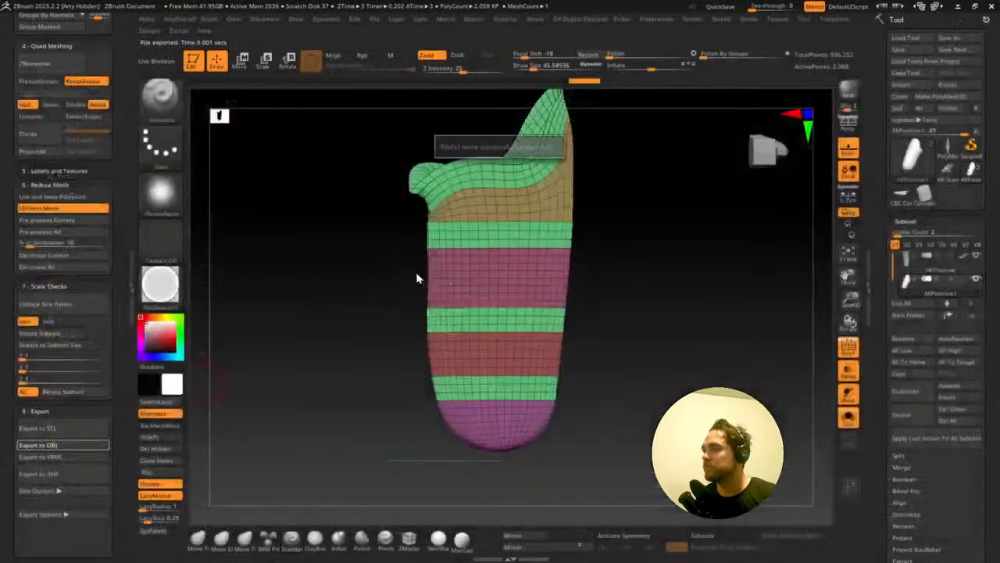
# - Switch to Fusion 360, open the mesh tools and save the empty design as AKDEMO in the OPDD project
pyautogui.hotkey('alt', 'Tab')
pyautogui.hotkey('alt', 'Tab')
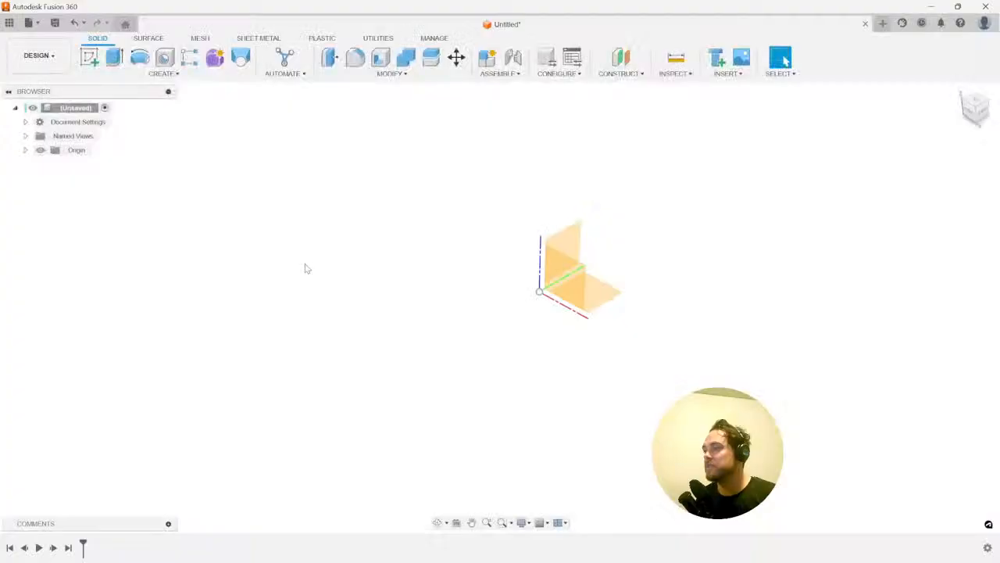
pyautogui.click(202, 39)
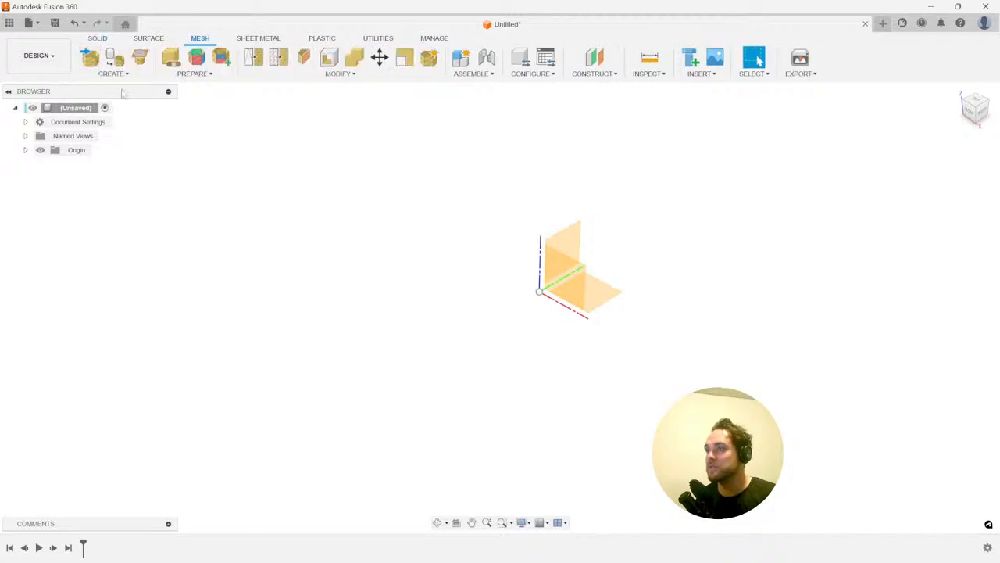
pyautogui.hotkey('ctrl', 's')
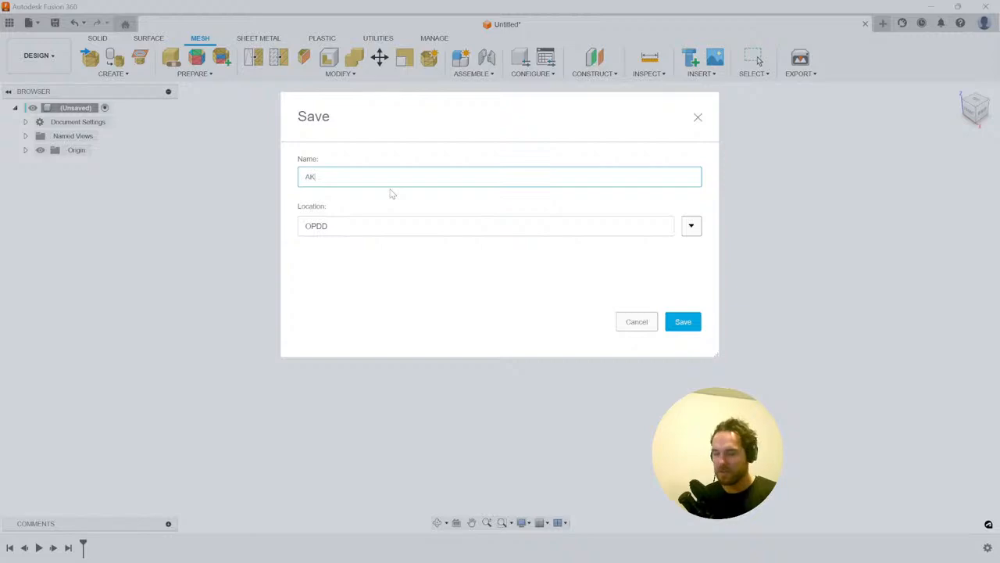
pyautogui.write('AKDEMO')
pyautogui.press('Return')
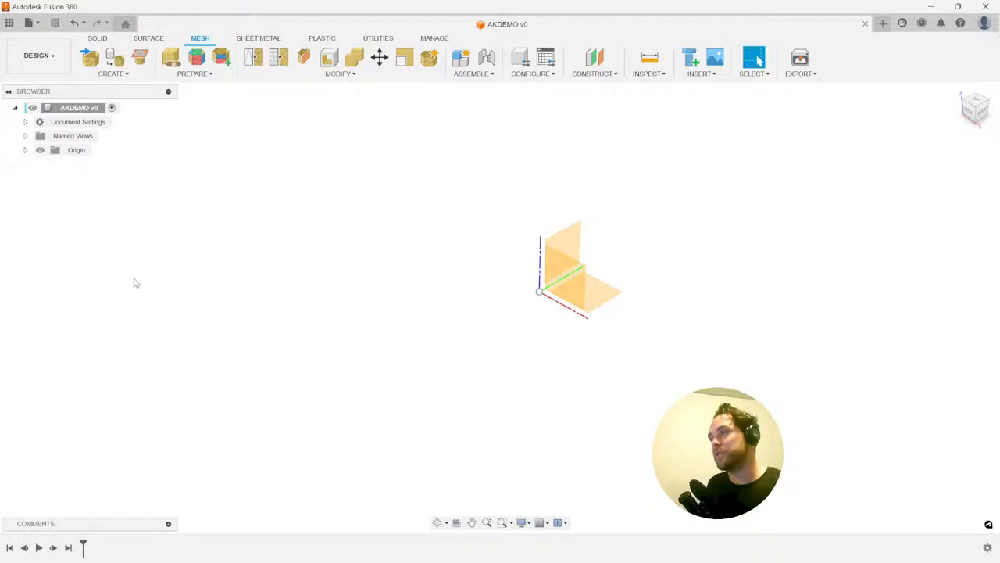
# - Insert the AKPositive1.obj mesh from the computer's Desktop folder into the design
pyautogui.click(90, 57)
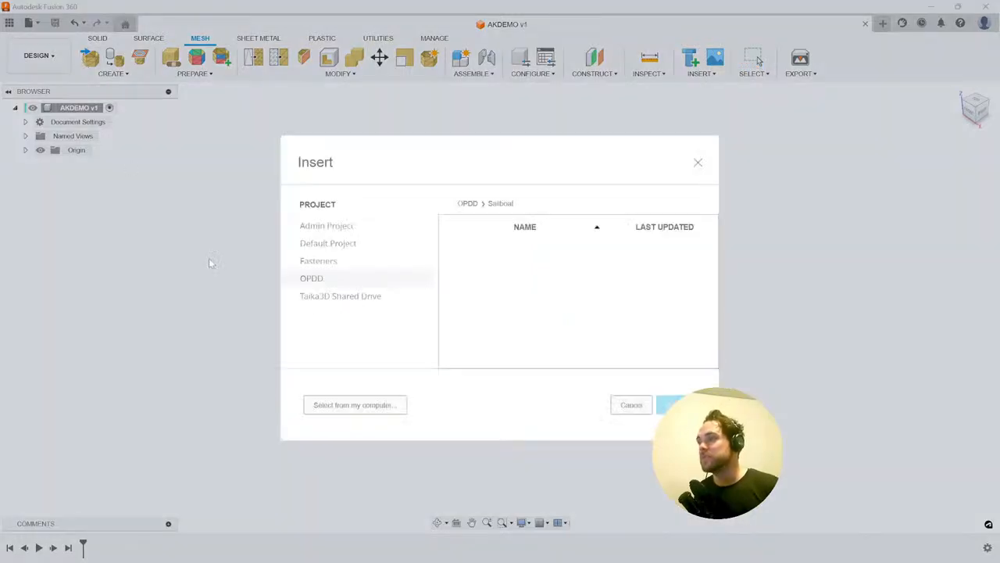
pyautogui.click(356, 404)
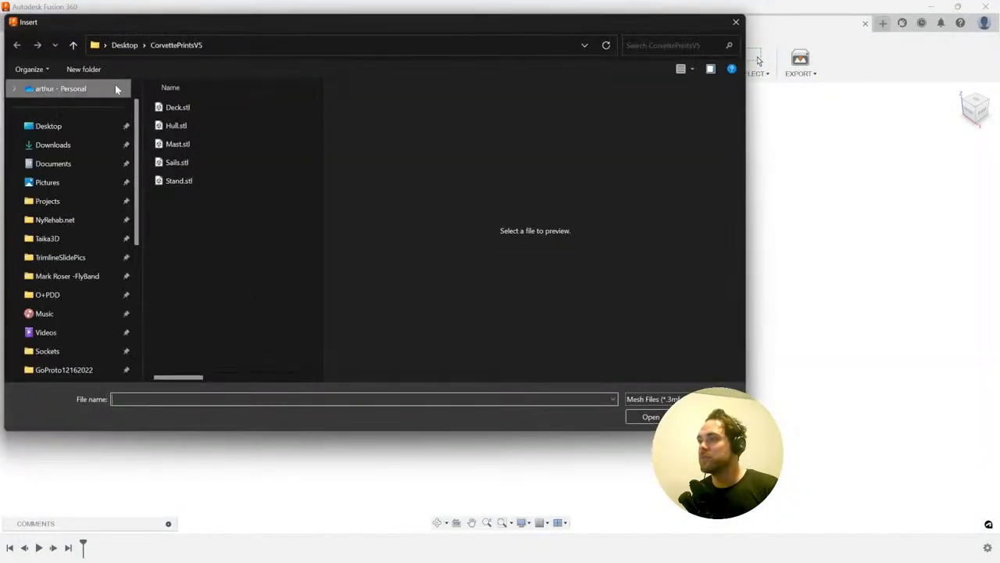
pyautogui.click(86, 130)
pyautogui.doubleClick(247, 146)
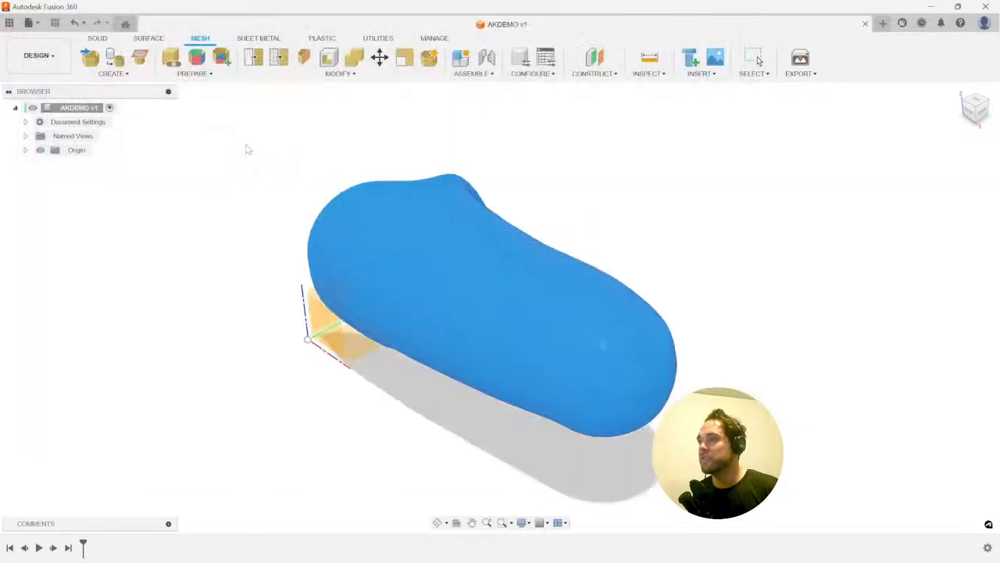
# - Stand the inserted mesh upright, center it, and shift it in the bottom view so its rounded end sits over the origin
pyautogui.moveTo(543, 336); pyautogui.dragTo(500, 393)
pyautogui.keyDown('shift'); pyautogui.moveTo(498, 376); pyautogui.dragTo(510, 331, button='middle'); pyautogui.keyUp('shift')
pyautogui.click(923, 214)
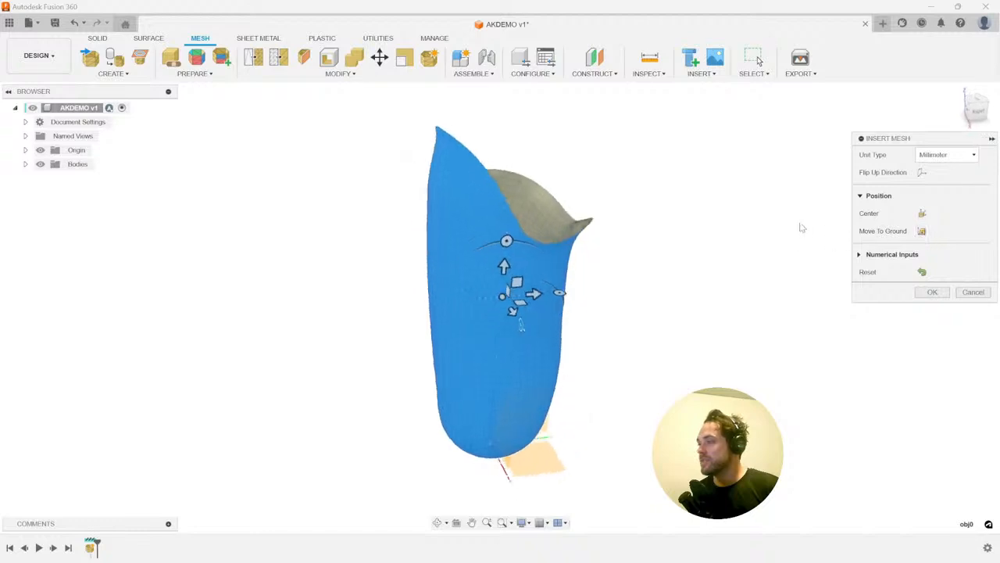
pyautogui.keyDown('shift'); pyautogui.moveTo(801, 241); pyautogui.dragTo(926, 139, button='middle'); pyautogui.keyUp('shift')
pyautogui.click(978, 109)
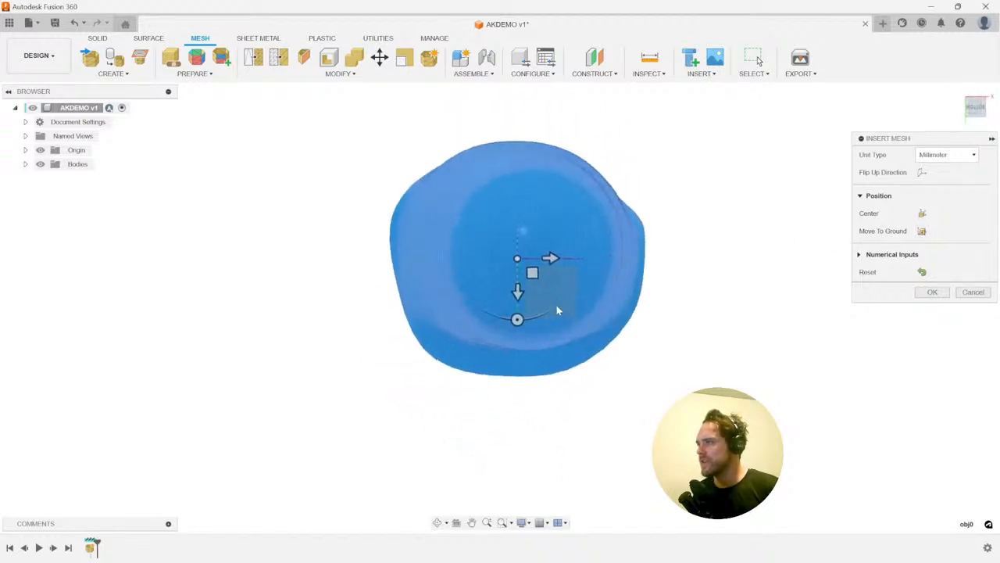
pyautogui.moveTo(528, 268)
pyautogui.mouseDown()
pyautogui.moveTo(518, 282)
pyautogui.moveTo(522, 273)
pyautogui.mouseUp()
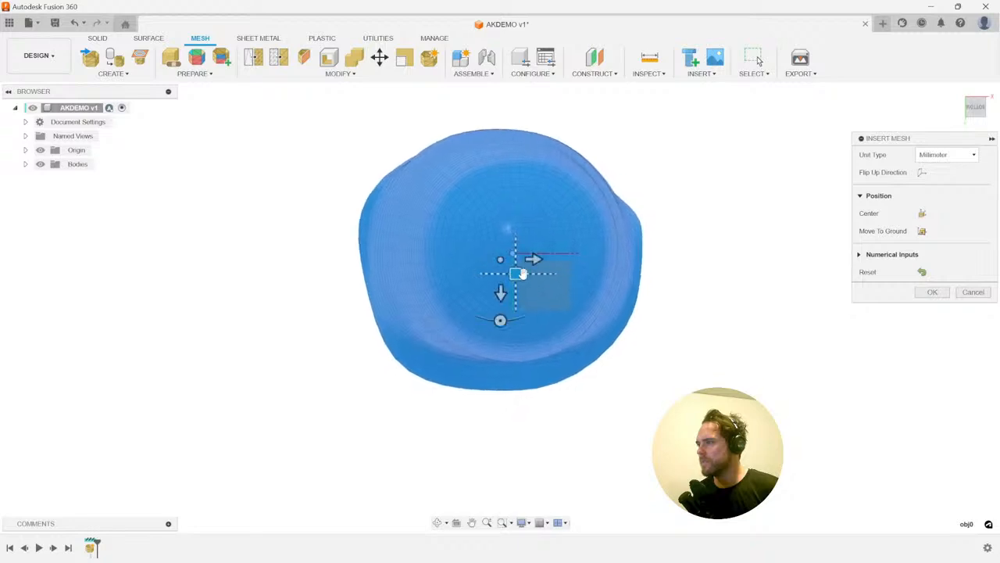
pyautogui.click(980, 96)
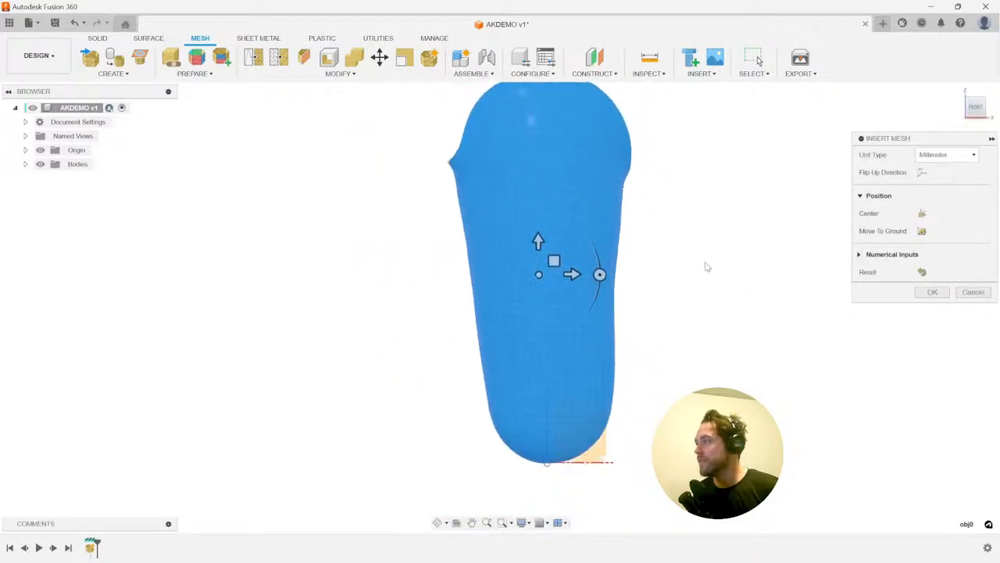
pyautogui.click(975, 111)
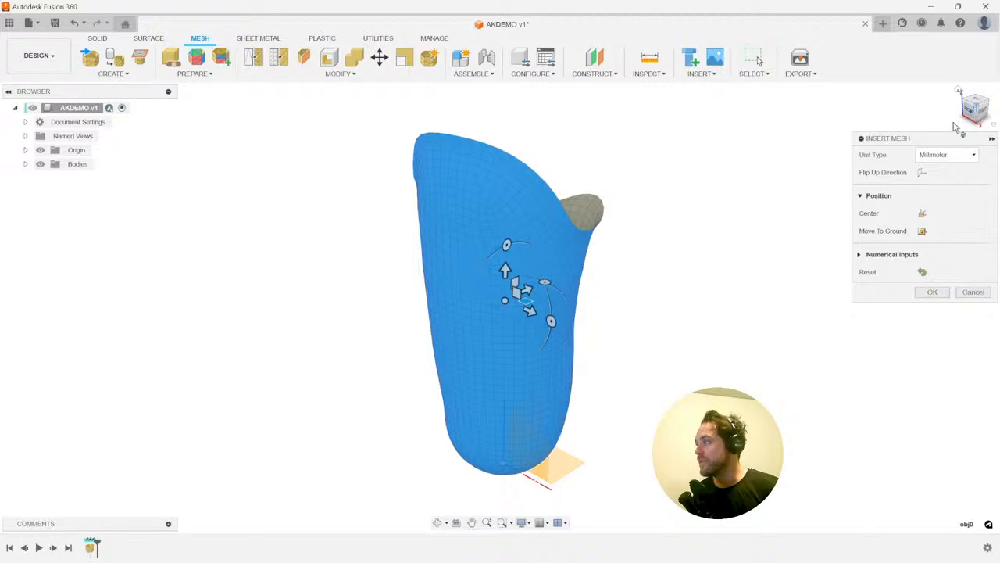
pyautogui.moveTo(551, 279); pyautogui.dragTo(464, 278)
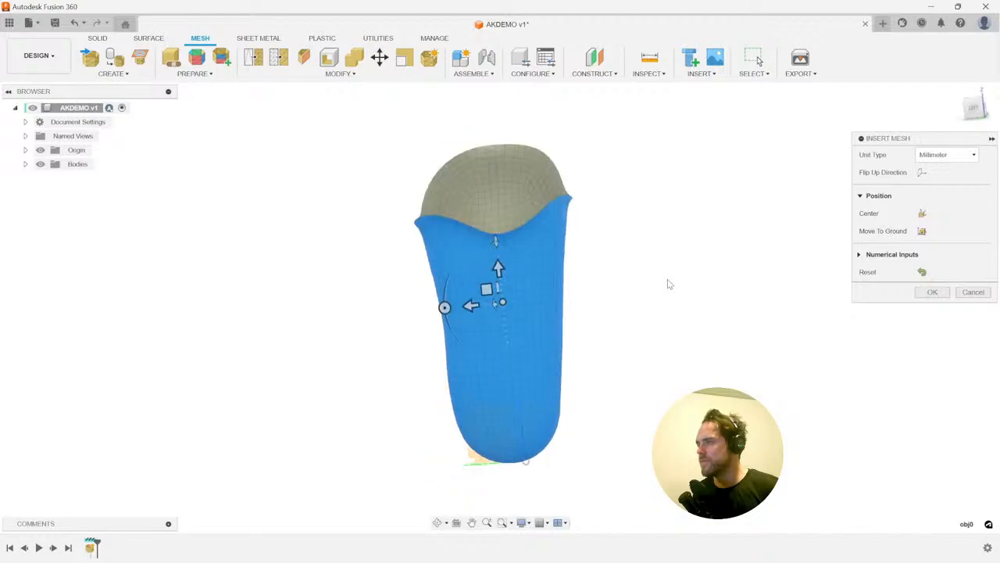
# - Switch to ZBrush, compare the remeshed copy's orientation with the original scan with and without polyframe, and return to Fusion 360
pyautogui.hotkey('alt', 'Tab')
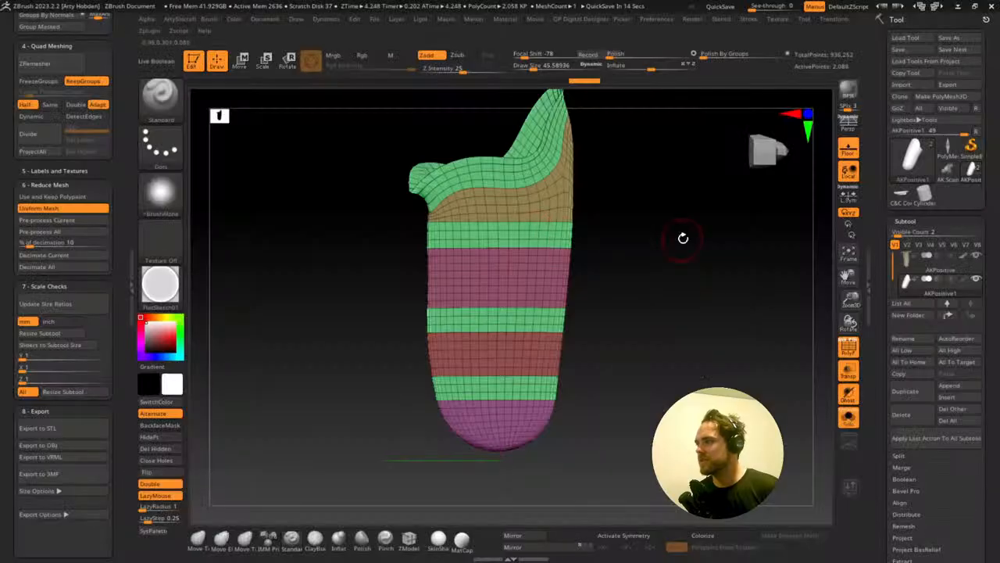
pyautogui.click(848, 418)
pyautogui.moveTo(797, 367); pyautogui.dragTo(786, 296)
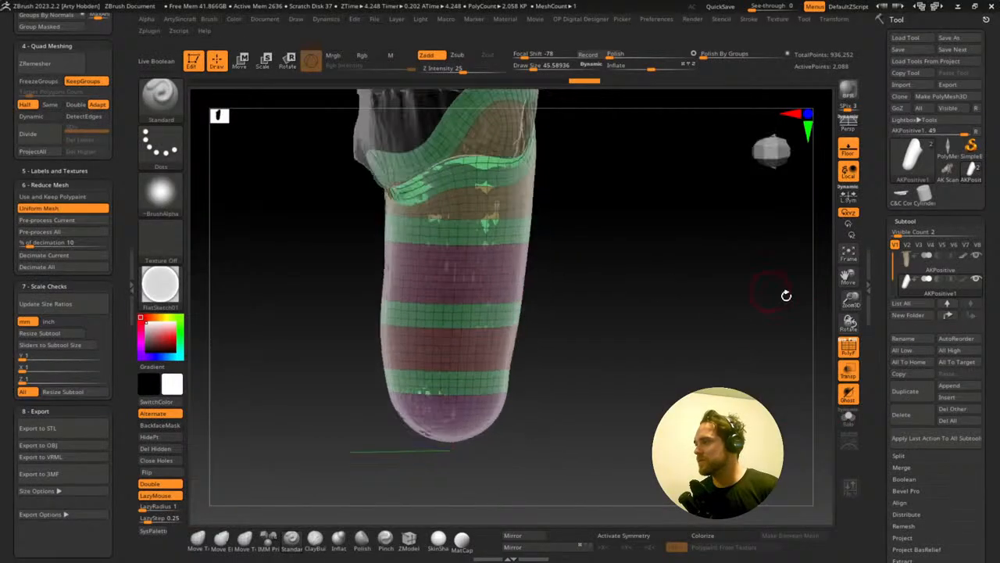
pyautogui.click(901, 264)
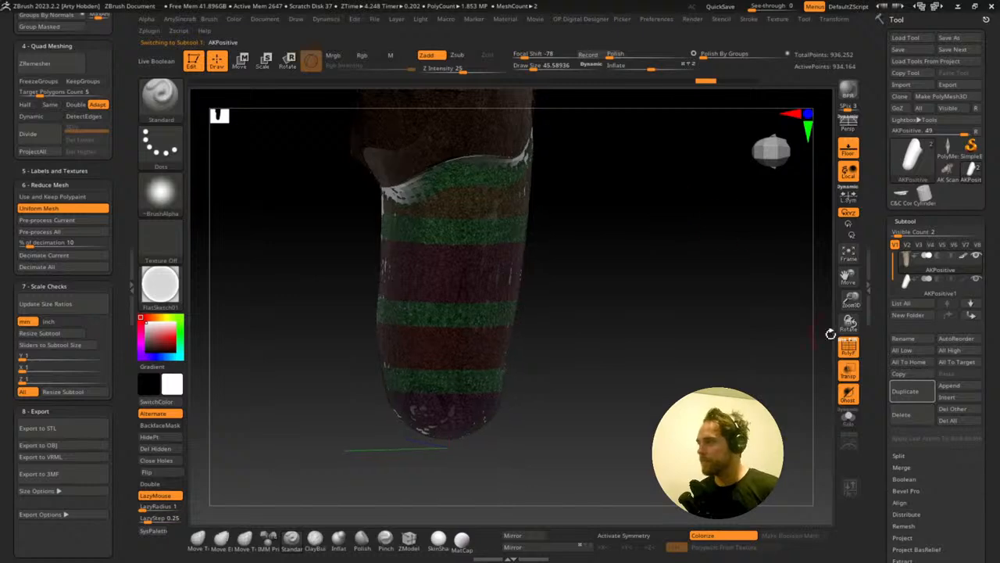
pyautogui.click(849, 354)
pyautogui.click(848, 418)
pyautogui.moveTo(785, 366); pyautogui.dragTo(719, 330)
pyautogui.hotkey('alt', 'Tab')
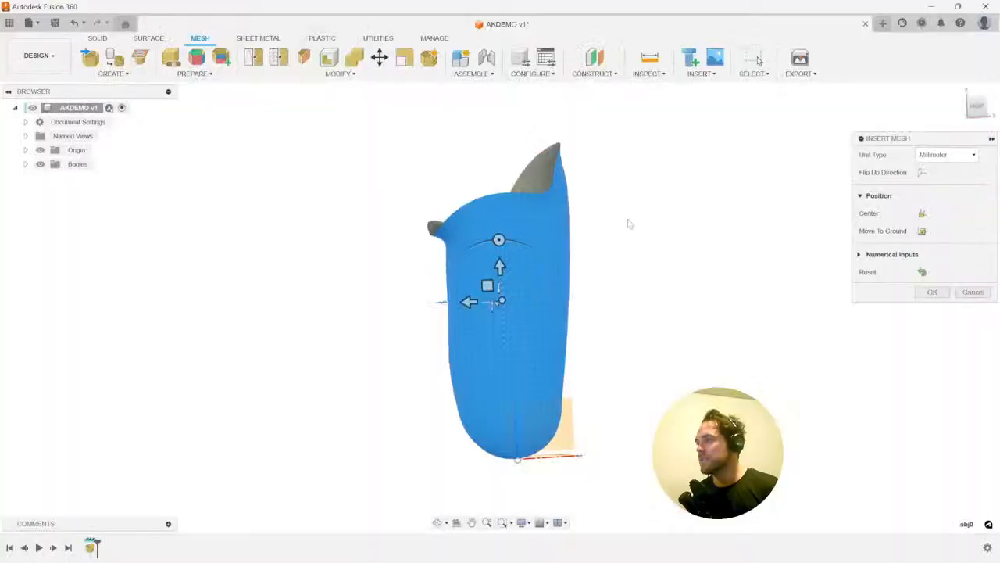
# - Tilt the limb mesh in the side view, raise its rounded end above the origin, and accept the mesh insertion
pyautogui.keyDown('shift'); pyautogui.moveTo(649, 204); pyautogui.dragTo(563, 272, button='middle'); pyautogui.keyUp('shift')
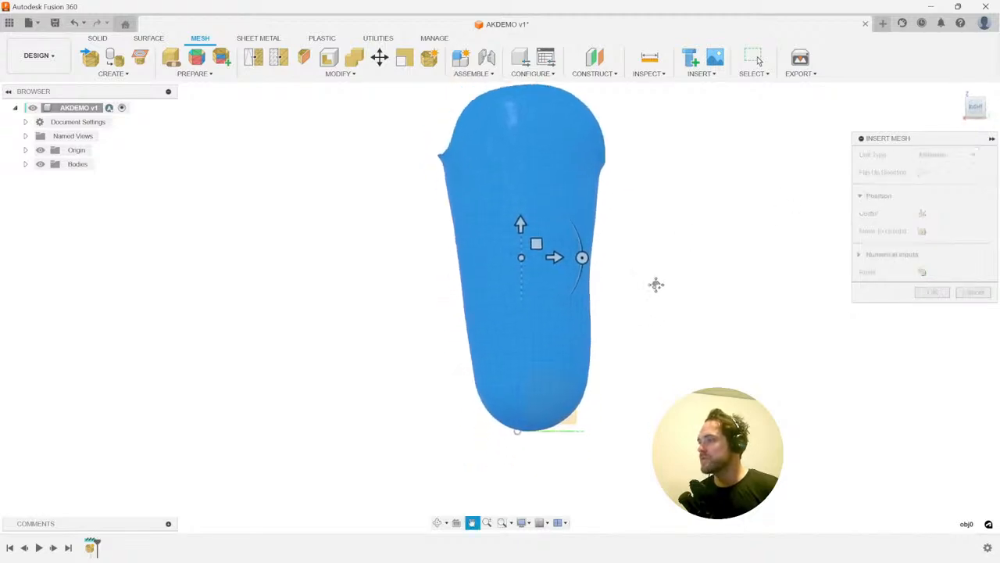
pyautogui.moveTo(535, 247)
pyautogui.mouseDown()
pyautogui.moveTo(524, 235)
pyautogui.moveTo(569, 262)
pyautogui.moveTo(527, 237)
pyautogui.moveTo(547, 226)
pyautogui.mouseUp()
pyautogui.moveTo(659, 264)
pyautogui.keyDown('shift'); pyautogui.mouseDown(button='middle')
pyautogui.moveTo(656, 290)
pyautogui.moveTo(680, 307)
pyautogui.moveTo(758, 313)
pyautogui.moveTo(864, 295)
pyautogui.mouseUp(button='middle'); pyautogui.keyUp('shift')
pyautogui.keyDown('shift'); pyautogui.moveTo(716, 251); pyautogui.dragTo(342, 227, button='middle'); pyautogui.keyUp('shift')
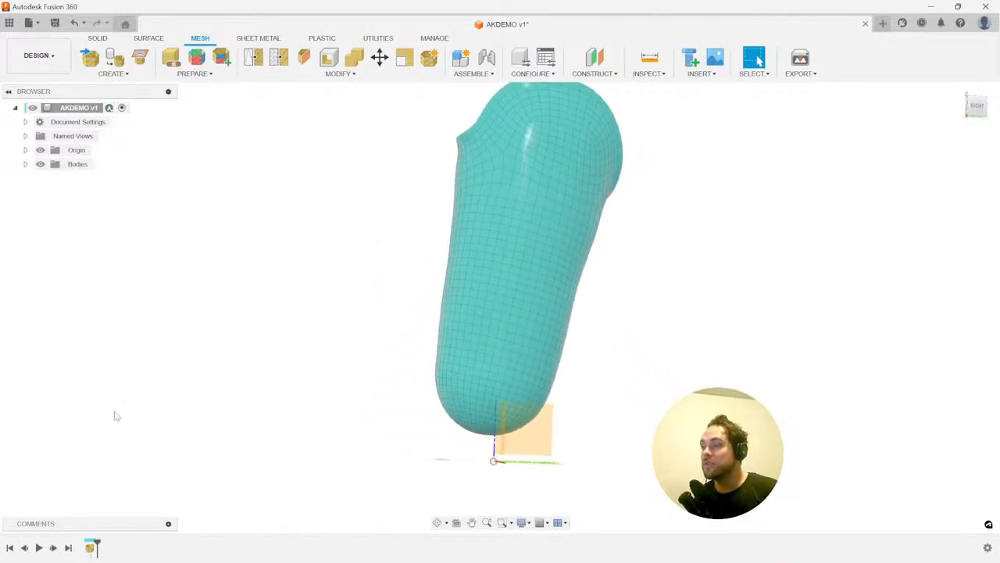
pyautogui.keyDown('shift'); pyautogui.moveTo(115, 416); pyautogui.dragTo(430, 297, button='middle'); pyautogui.keyUp('shift')
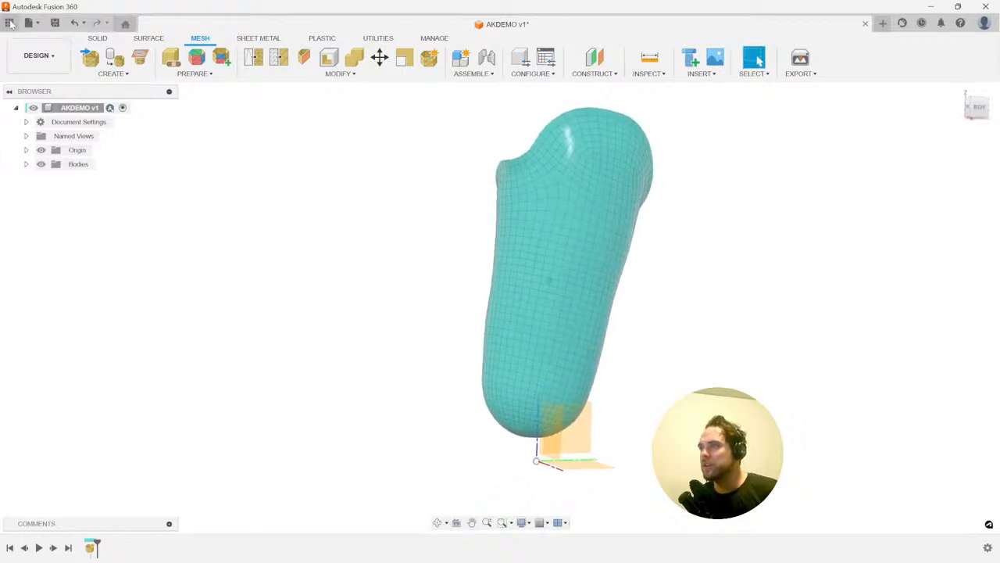
# - Insert the Graceplate design from the OPDD project's Hardware folder into the current design
pyautogui.click(9, 23)
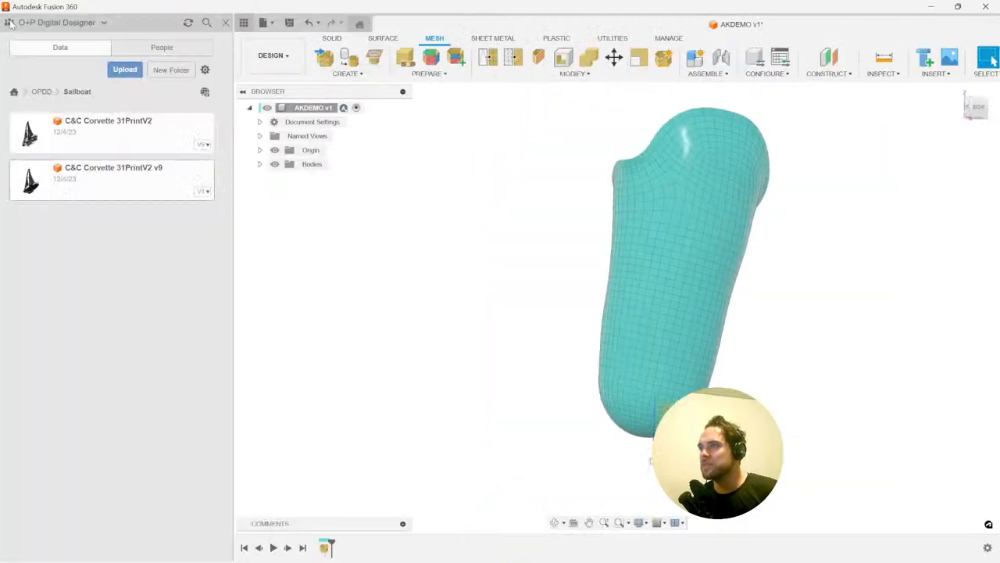
pyautogui.click(41, 91)
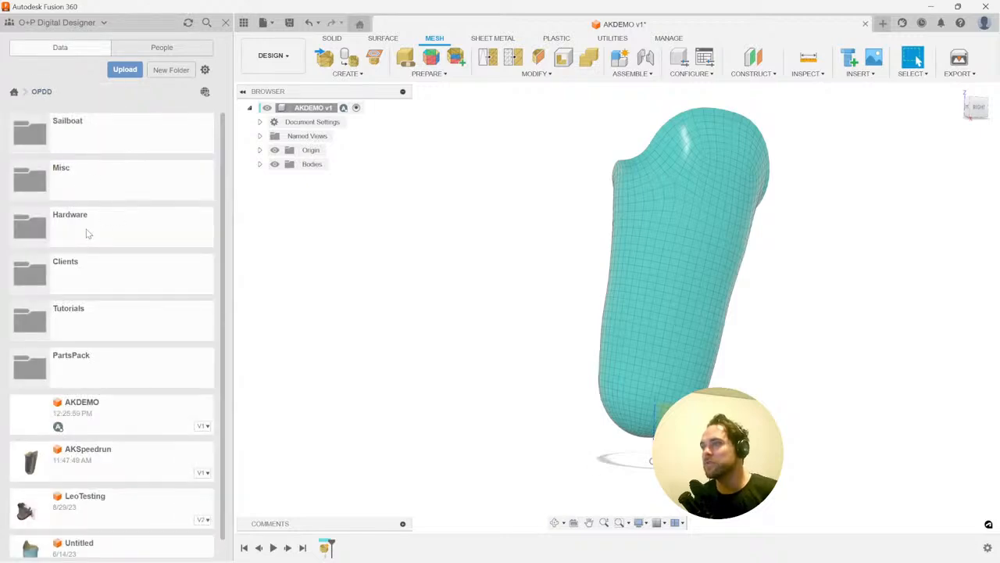
pyautogui.scroll(-8, 136, 250)
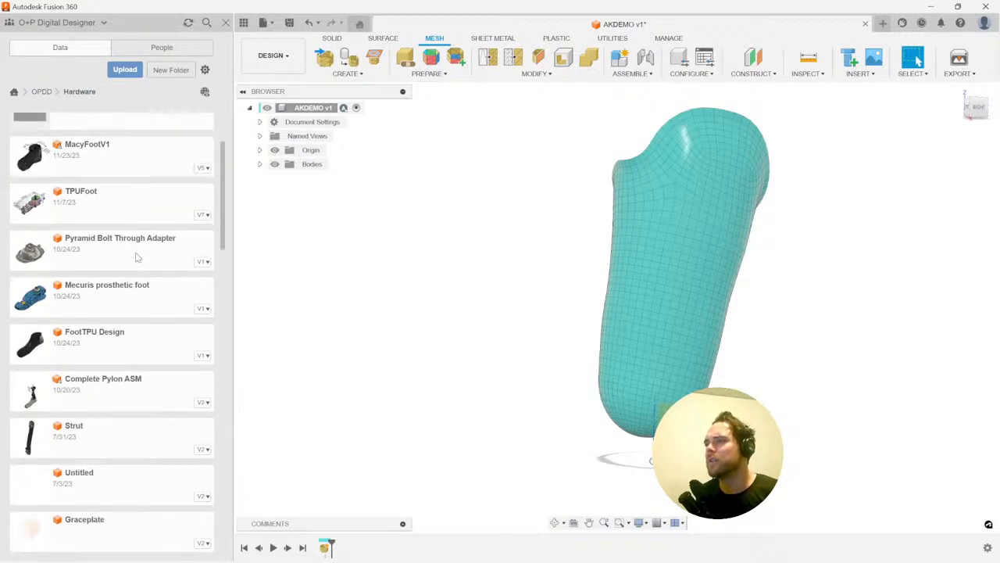
pyautogui.scroll(-2, 117, 269)
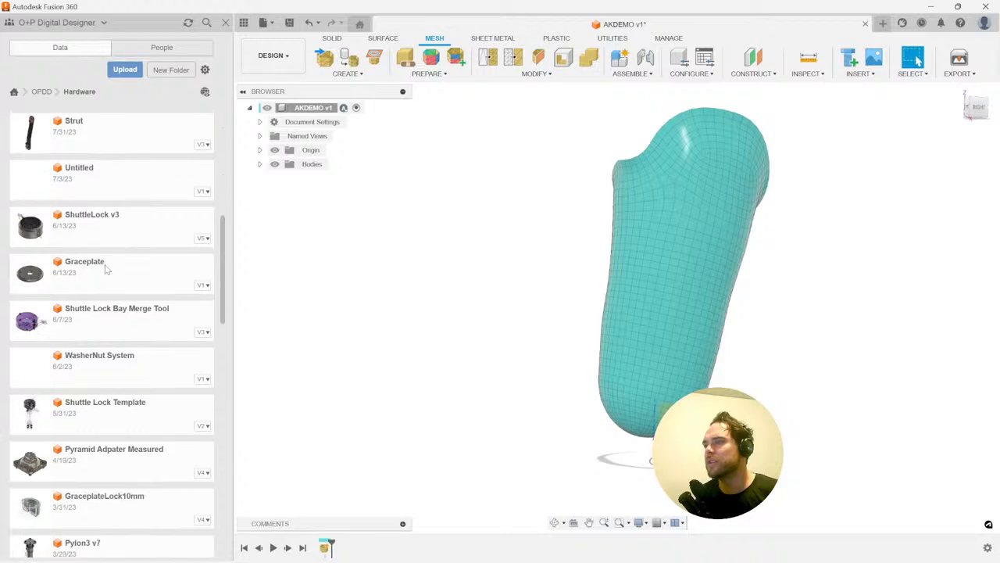
pyautogui.rightClick(108, 273)
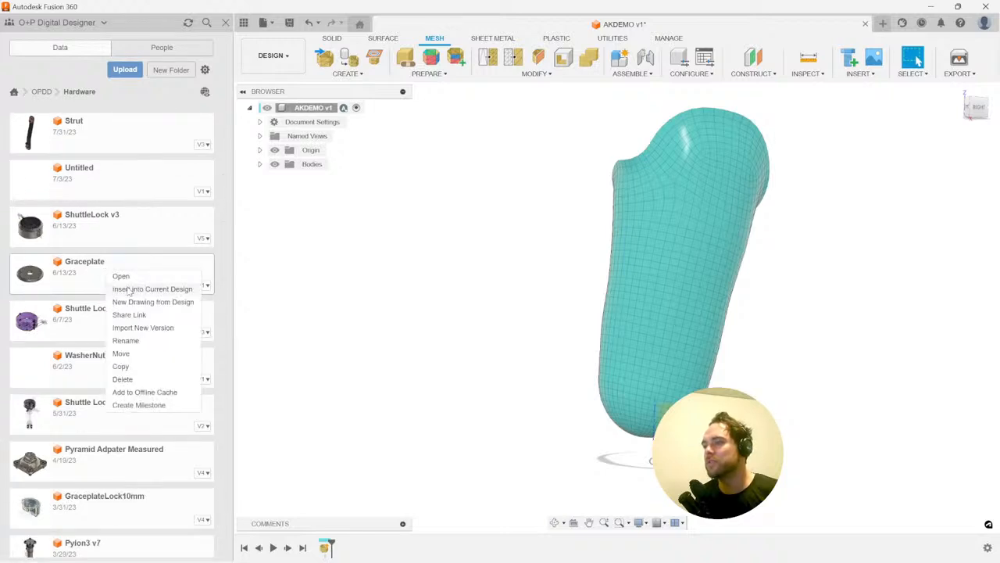
pyautogui.click(130, 289)
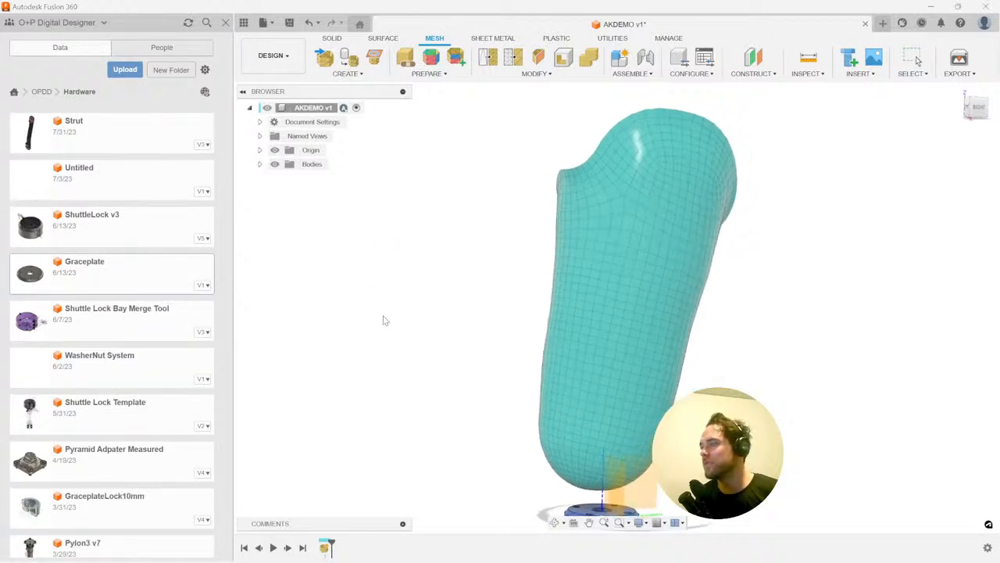
# - Flip the Graceplate upside down beneath the limb mesh and lower it by about 8.4 mm
pyautogui.keyDown('shift'); pyautogui.moveTo(491, 383); pyautogui.dragTo(552, 261, button='middle'); pyautogui.keyUp('shift')
pyautogui.scroll(4, 493, 346)
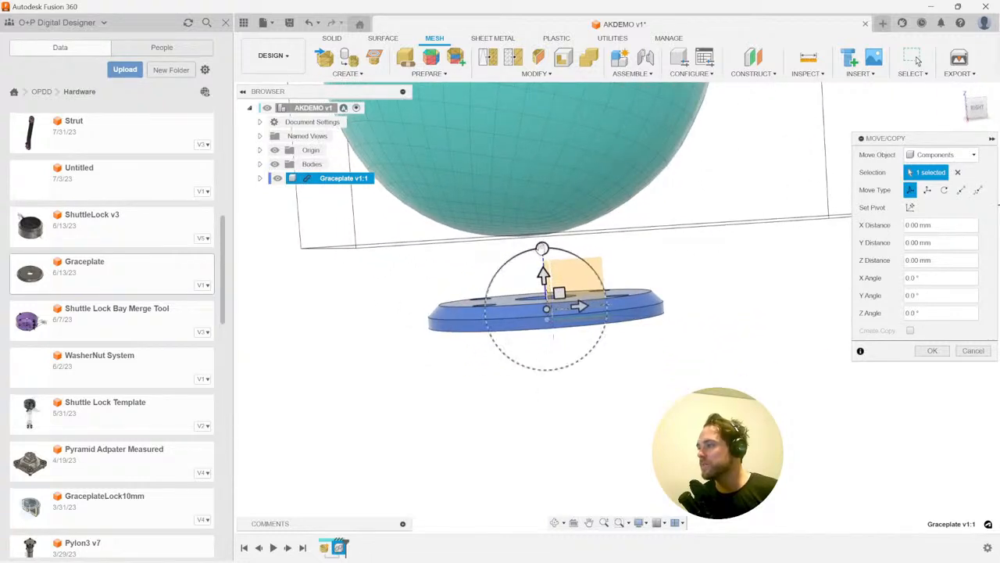
pyautogui.moveTo(542, 249); pyautogui.dragTo(552, 375)
pyautogui.moveTo(539, 319)
pyautogui.keyDown('shift'); pyautogui.mouseDown(button='middle')
pyautogui.moveTo(537, 292)
pyautogui.moveTo(539, 303)
pyautogui.mouseUp(button='middle'); pyautogui.keyUp('shift')
pyautogui.moveTo(548, 354); pyautogui.dragTo(549, 388)
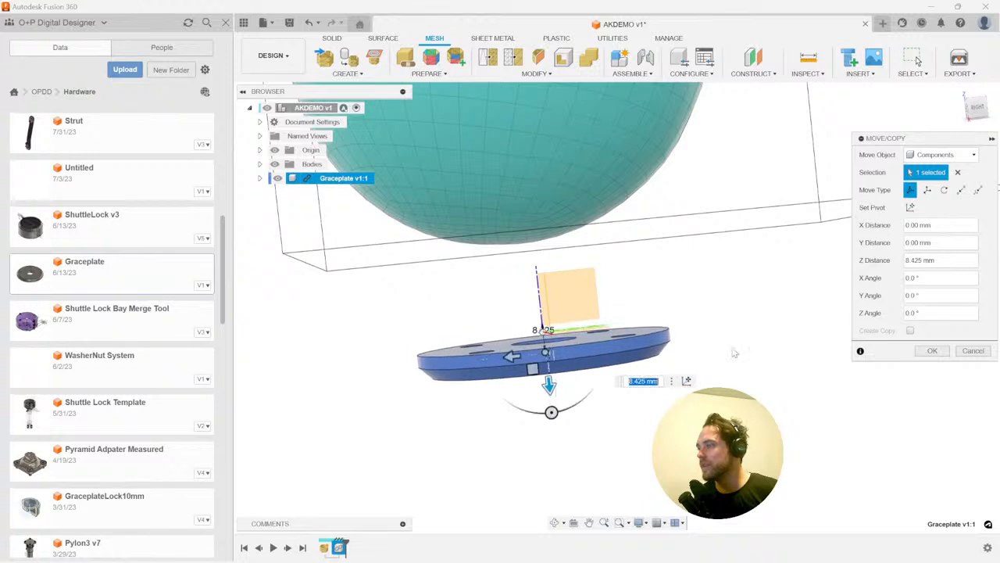
# - Move the Graceplate point to point so the center of its upper face's central hole lands on the design origin
pyautogui.click(961, 191)
pyautogui.scroll(2, 516, 336)
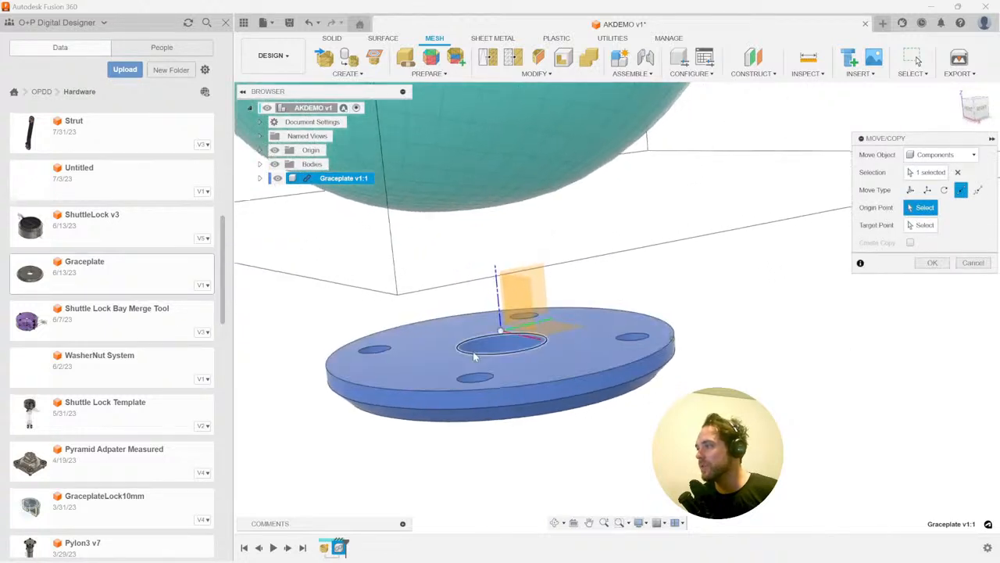
pyautogui.click(499, 332)
pyautogui.keyDown('shift'); pyautogui.moveTo(853, 314); pyautogui.dragTo(899, 278, button='middle'); pyautogui.keyUp('shift')
pyautogui.scroll(-3, 906, 270)
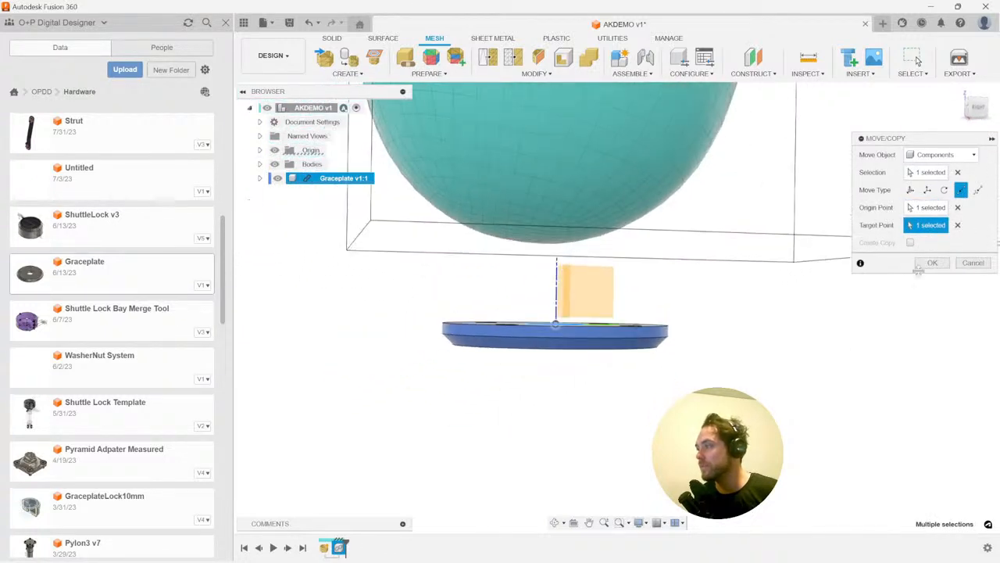
pyautogui.click(931, 263)
pyautogui.scroll(-2, 734, 348)
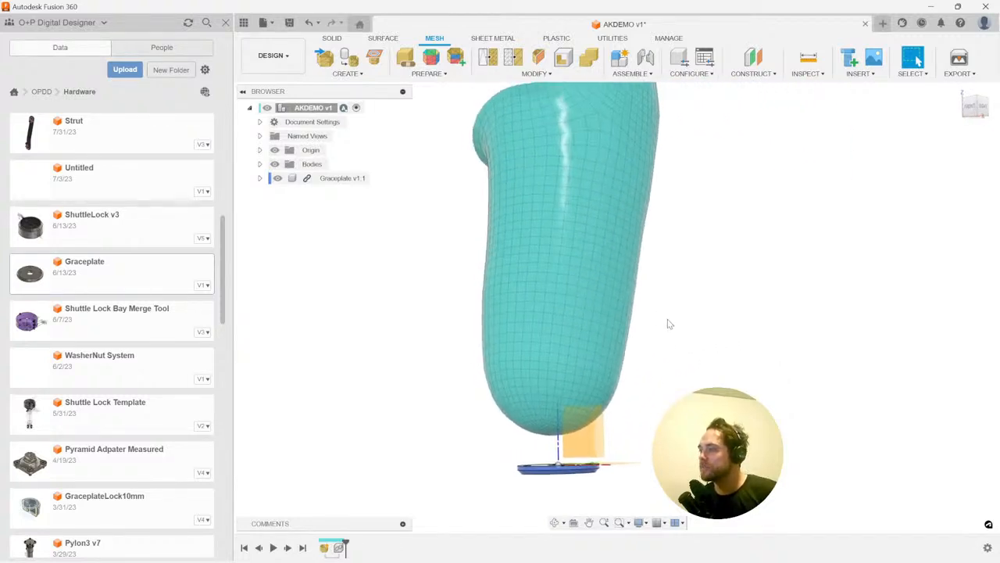
# - Create a new internal component named Socket under the top-level AKDEMO assembly
pyautogui.rightClick(312, 108)
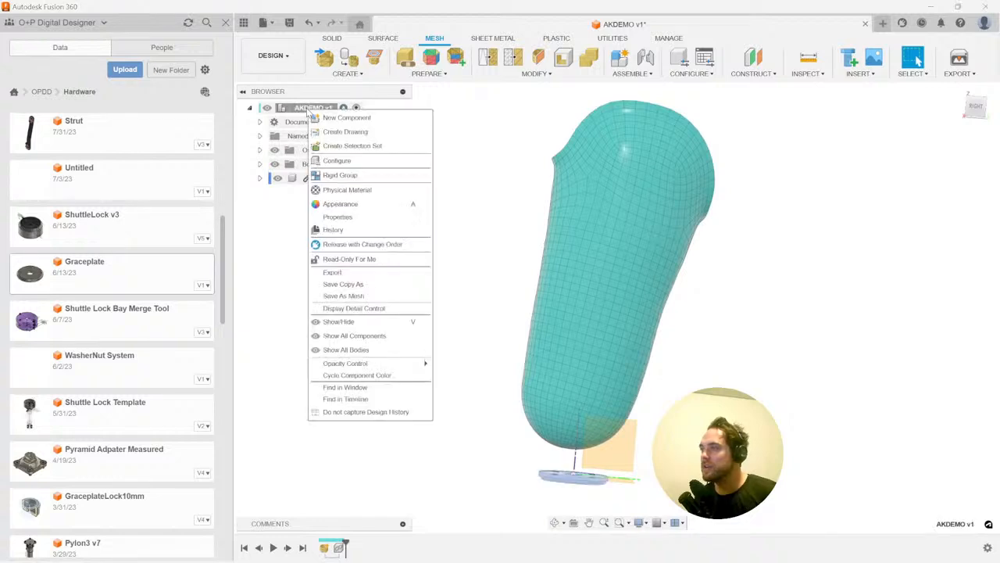
pyautogui.click(328, 117)
pyautogui.click(225, 22)
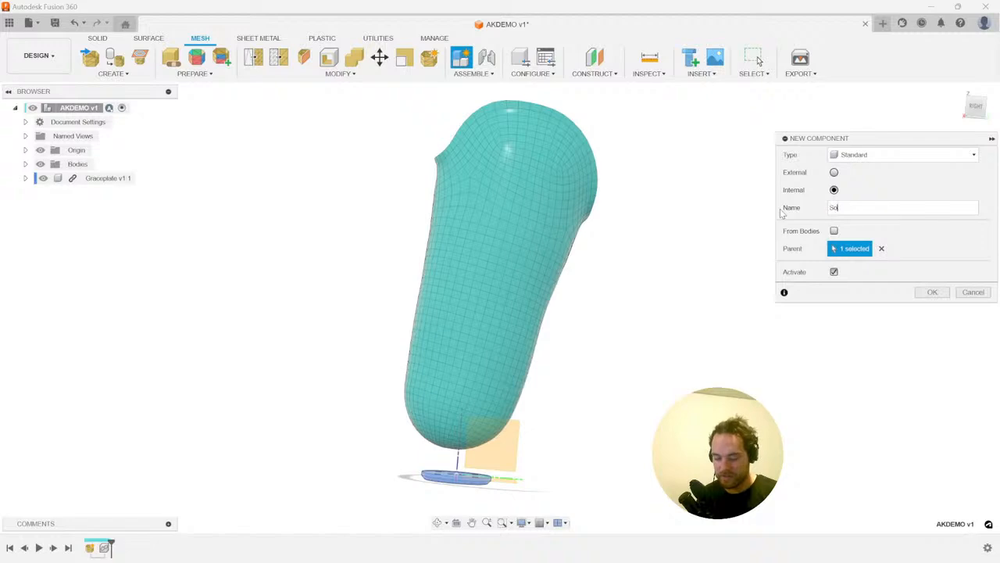
pyautogui.write('Socket')
pyautogui.press('Return')
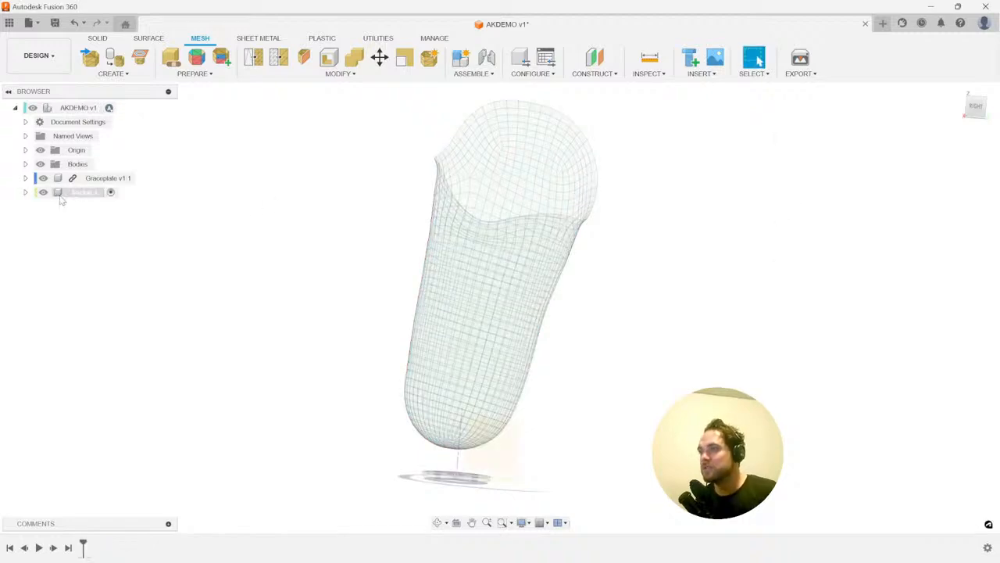
# - Create a new internal component named Liner inside the Socket component
pyautogui.rightClick(83, 195)
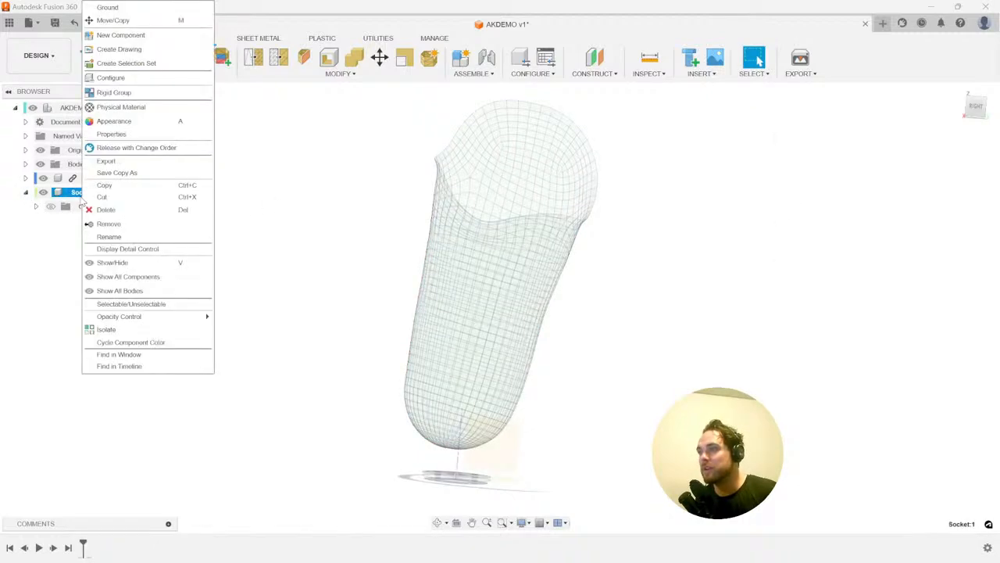
pyautogui.click(121, 36)
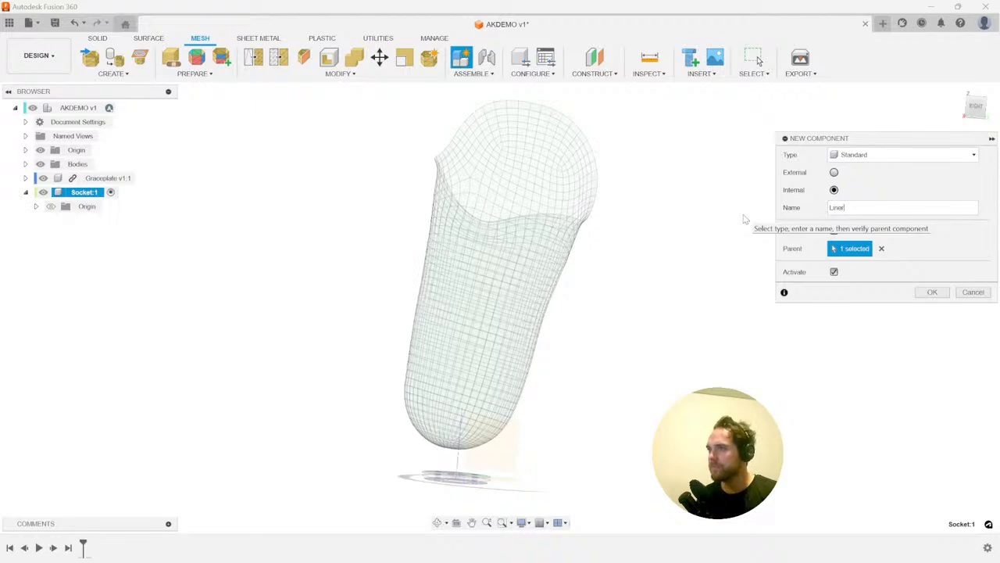
pyautogui.click(930, 293)
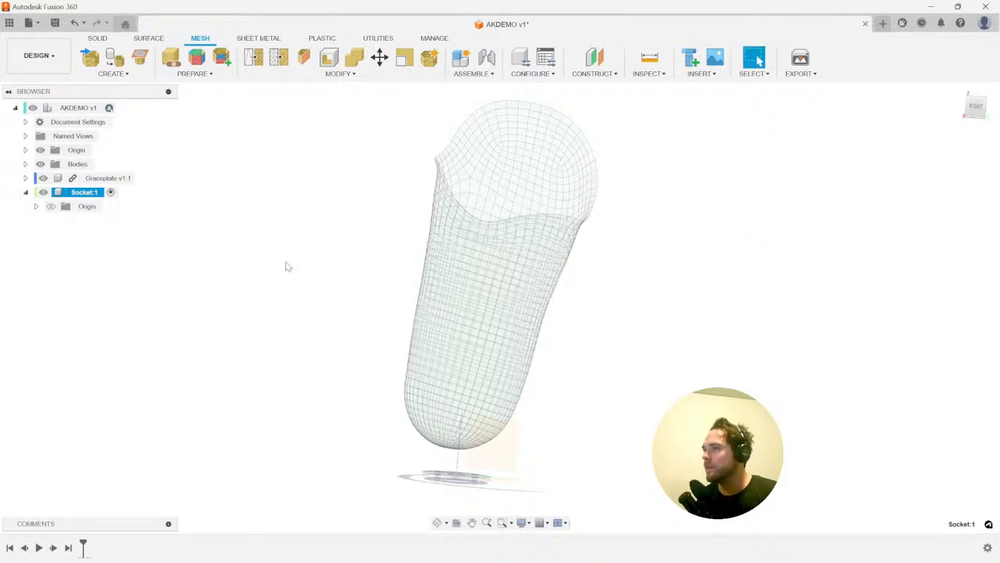
# - Create another internal component with the name Socket, parented to the Liner component
pyautogui.rightClick(201, 294)
pyautogui.click(142, 187)
pyautogui.rightClick(121, 184)
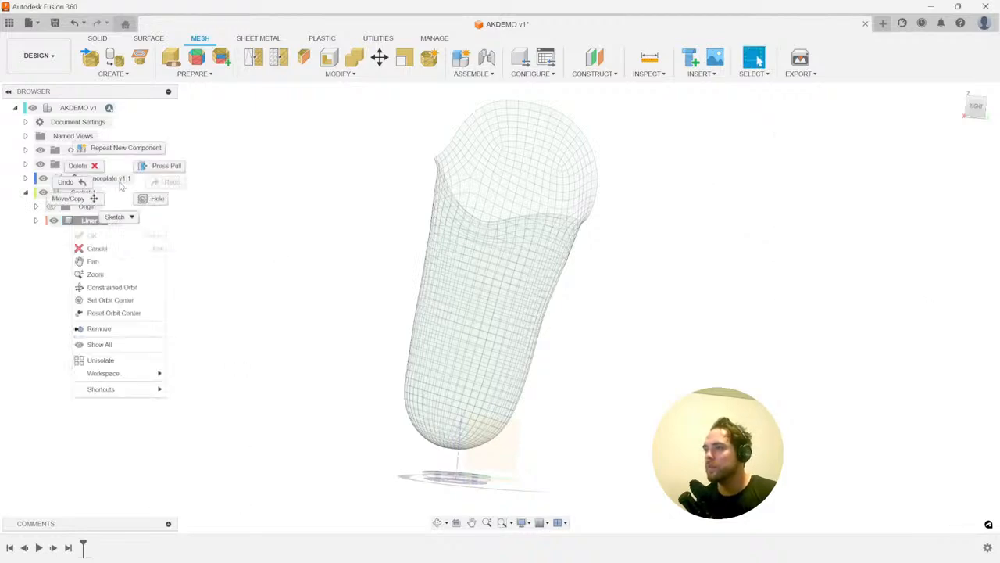
pyautogui.click(107, 179)
pyautogui.rightClick(84, 195)
pyautogui.click(83, 195)
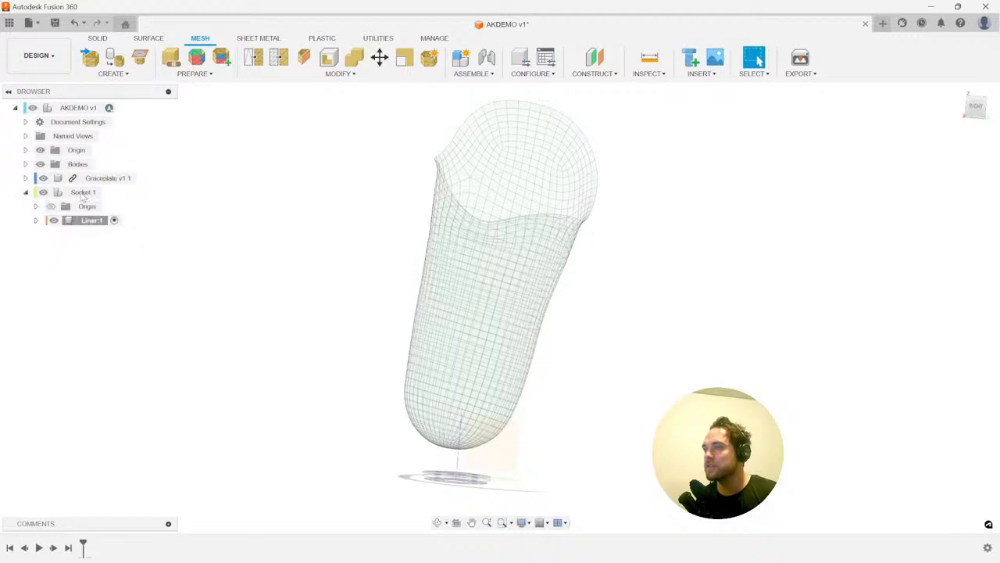
pyautogui.rightClick(83, 196)
pyautogui.click(76, 156)
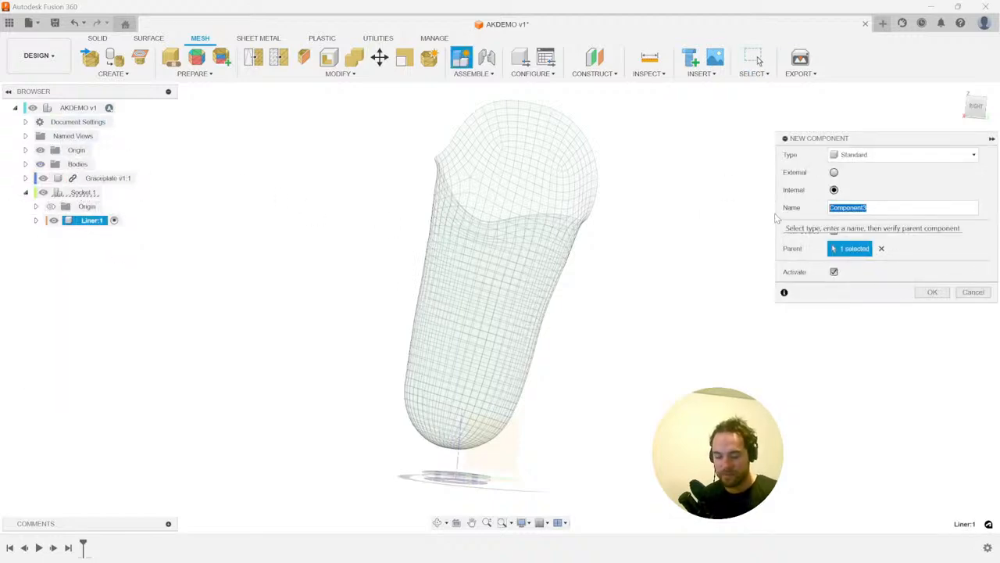
pyautogui.write('Socket')
pyautogui.press('Return')
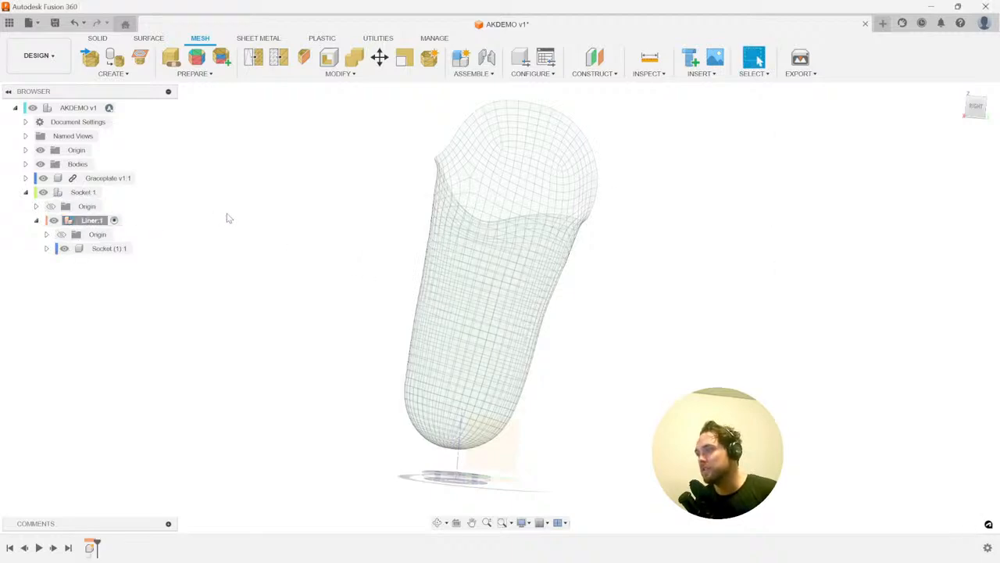
# - In the Liner component, create a form, convert the limb quad mesh into a new T-spline body, and finish the form
pyautogui.click(97, 38)
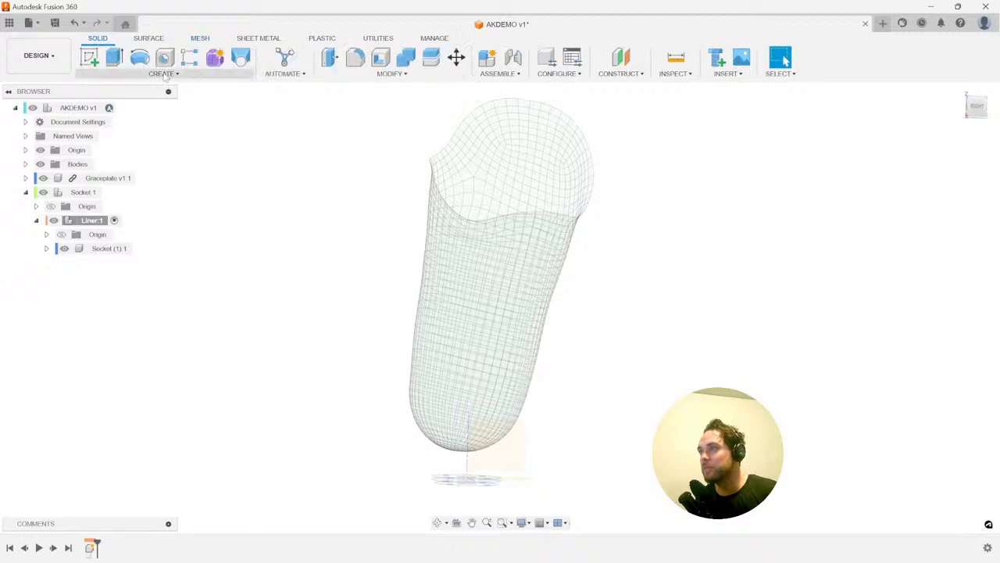
pyautogui.click(219, 63)
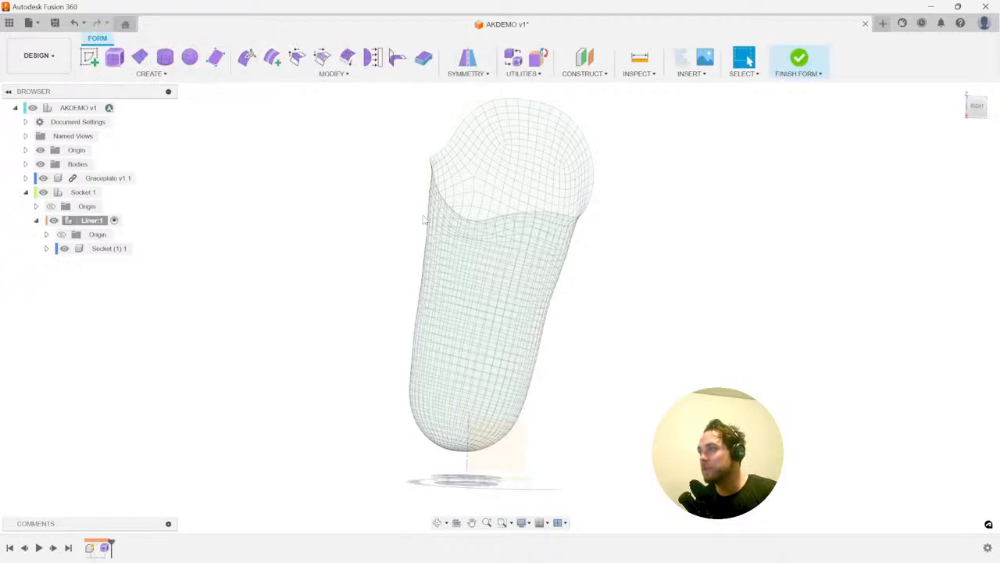
pyautogui.click(538, 57)
pyautogui.click(529, 261)
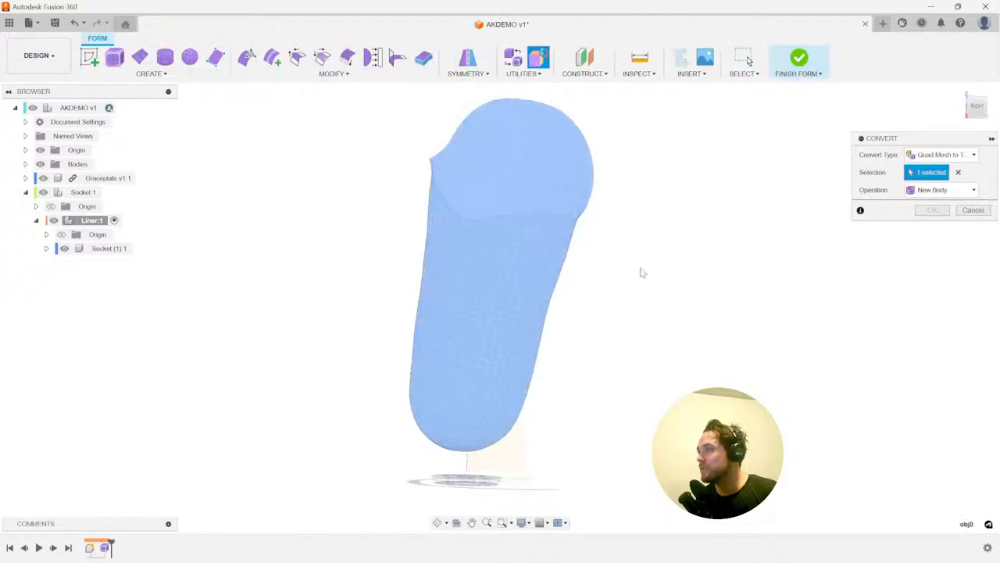
pyautogui.click(934, 214)
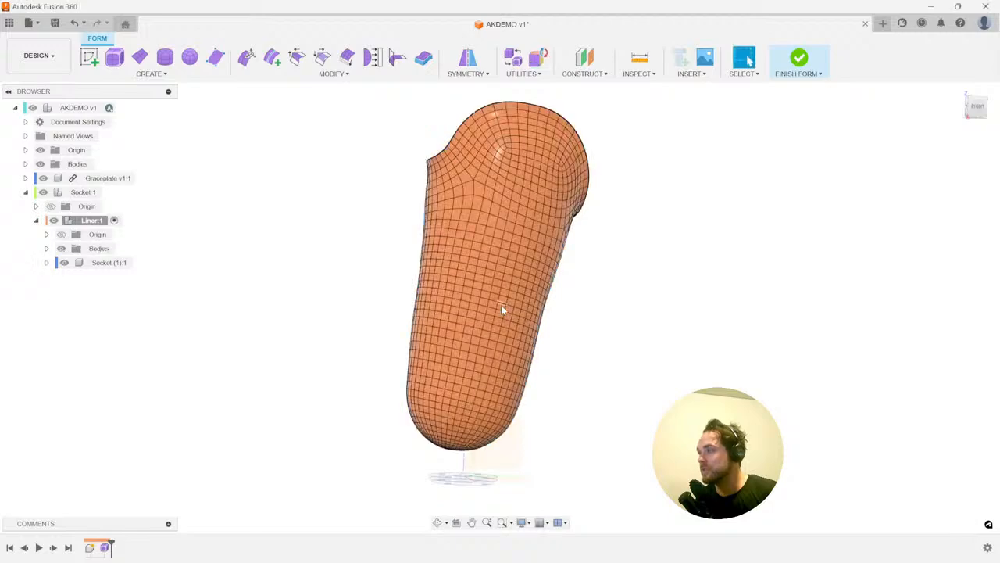
pyautogui.keyDown('shift'); pyautogui.moveTo(501, 305); pyautogui.dragTo(804, 64, button='middle'); pyautogui.keyUp('shift')
pyautogui.click(802, 63)
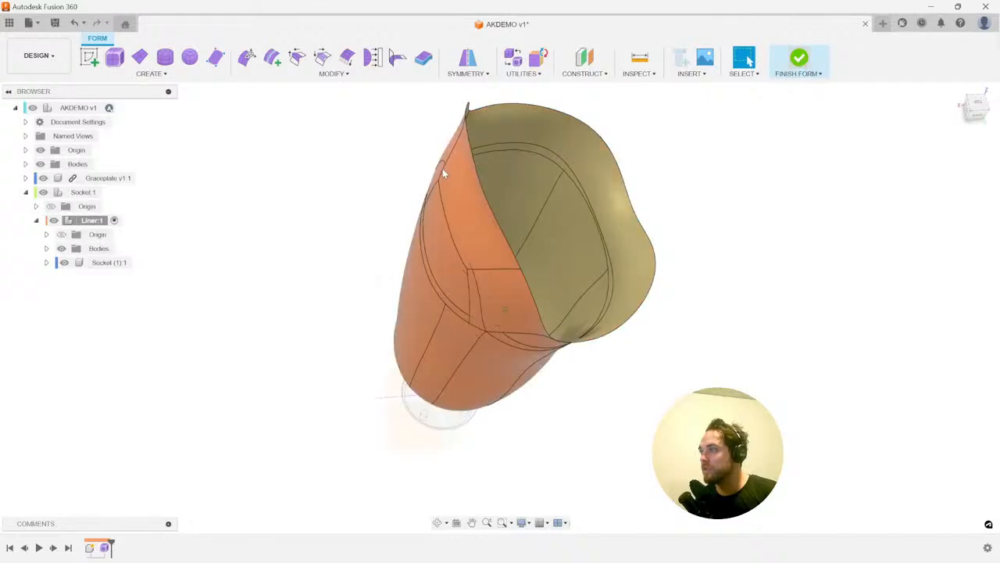
# - Thicken the liner surface by 4 mm on one side as a new body
pyautogui.keyDown('shift'); pyautogui.moveTo(442, 168); pyautogui.dragTo(344, 196, button='middle'); pyautogui.keyUp('shift')
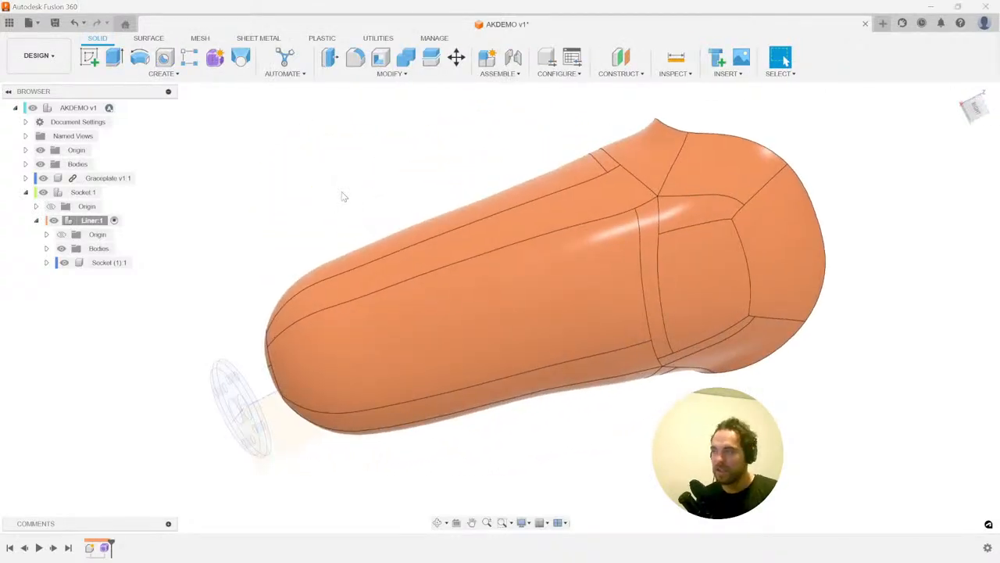
pyautogui.write('sth')
pyautogui.press('Return')
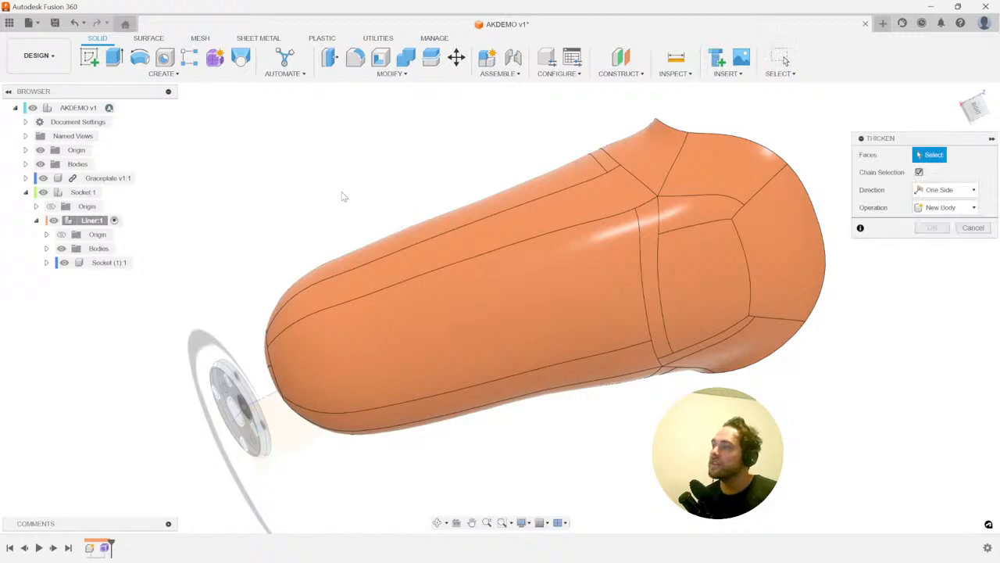
pyautogui.click(395, 281)
pyautogui.keyDown('shift'); pyautogui.moveTo(395, 282); pyautogui.dragTo(383, 282, button='middle'); pyautogui.keyUp('shift')
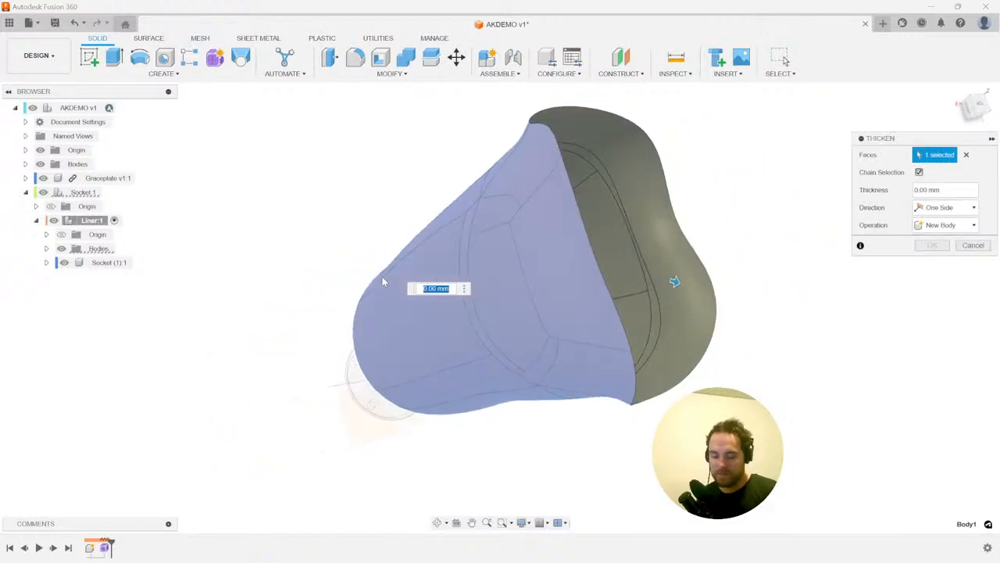
pyautogui.write('4')
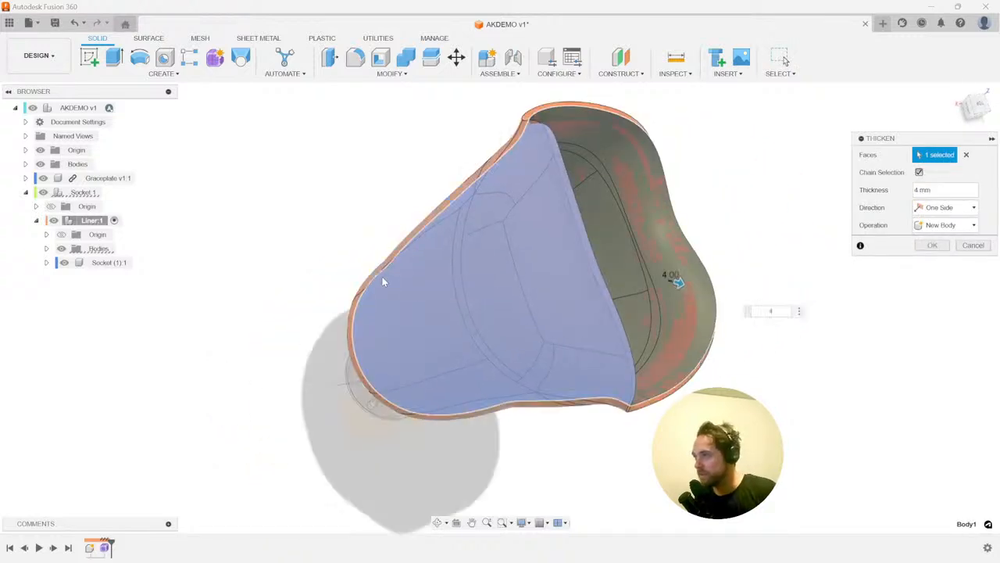
pyautogui.press('Return')
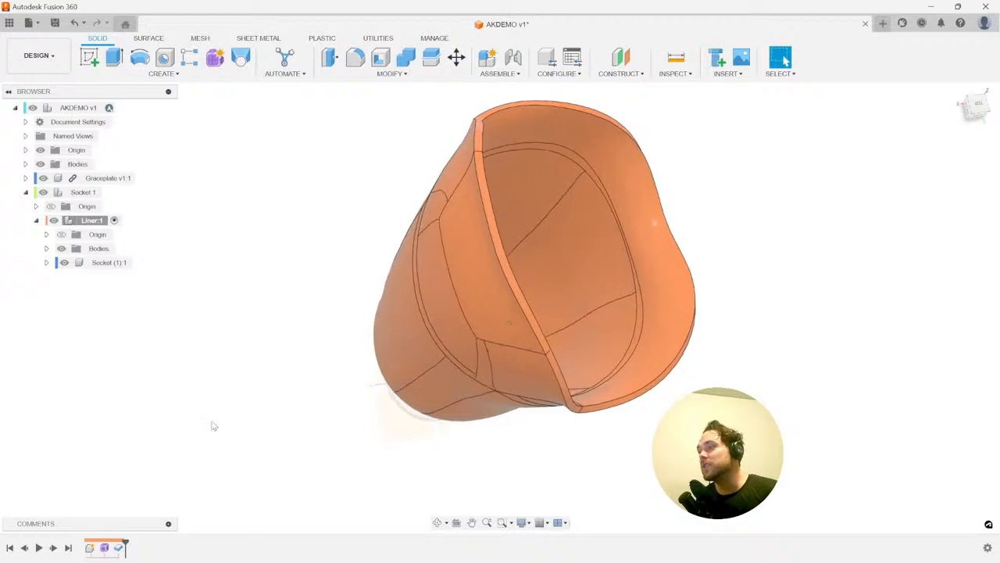
pyautogui.keyDown('shift'); pyautogui.moveTo(118, 360); pyautogui.dragTo(198, 305, button='middle'); pyautogui.keyUp('shift')
pyautogui.press('f')
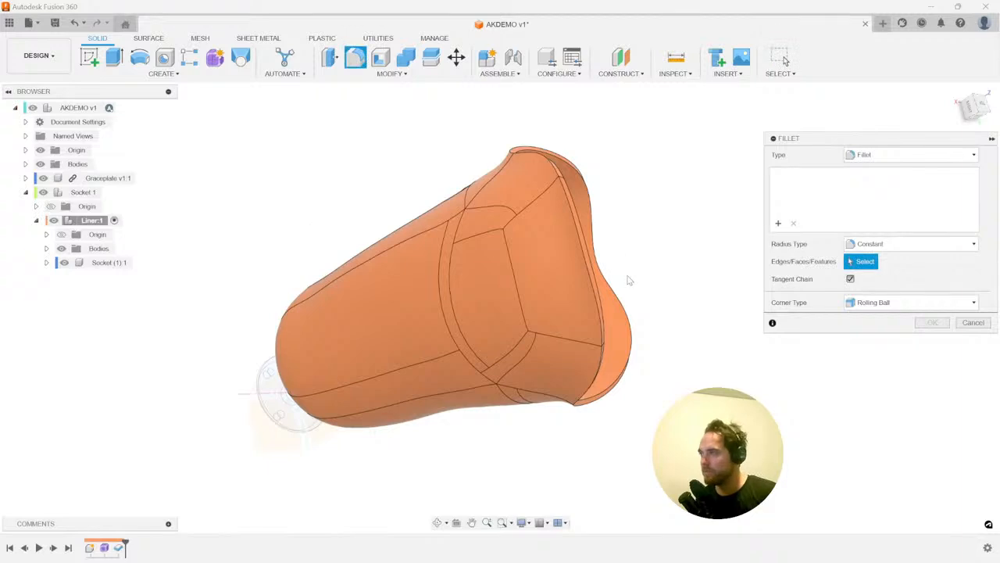
pyautogui.keyDown('shift'); pyautogui.moveTo(627, 279); pyautogui.dragTo(496, 216, button='middle'); pyautogui.keyUp('shift')
pyautogui.click(491, 205)
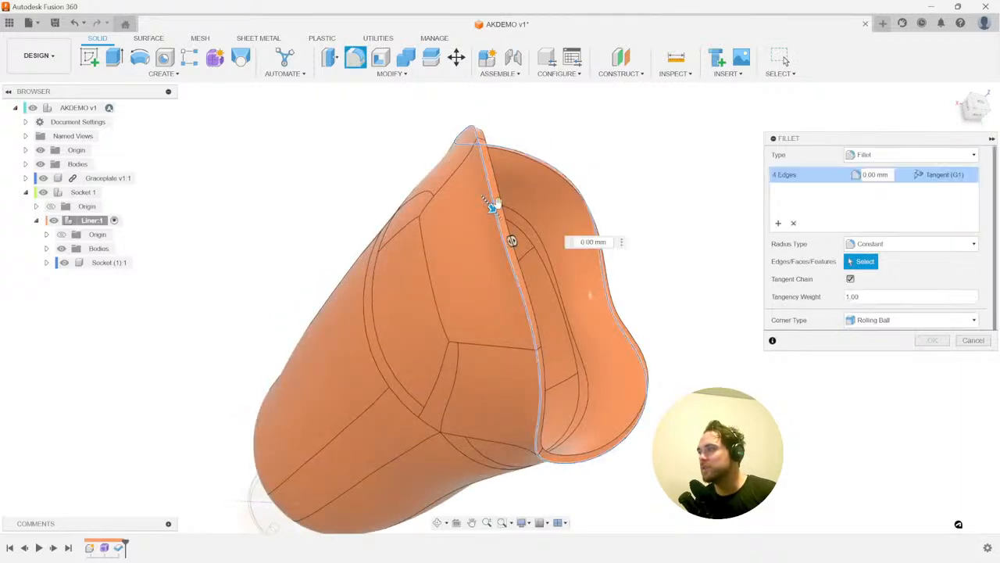
pyautogui.click(504, 200)
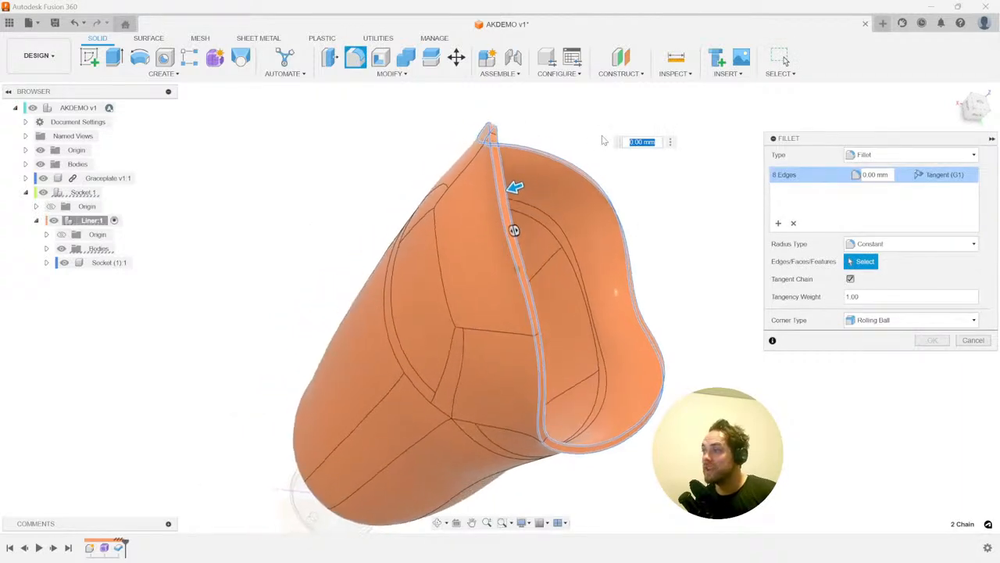
pyautogui.press('Escape')
# - Activate the Socket component nested under Liner
pyautogui.keyDown('shift'); pyautogui.moveTo(679, 223); pyautogui.dragTo(397, 272, button='middle'); pyautogui.keyUp('shift')
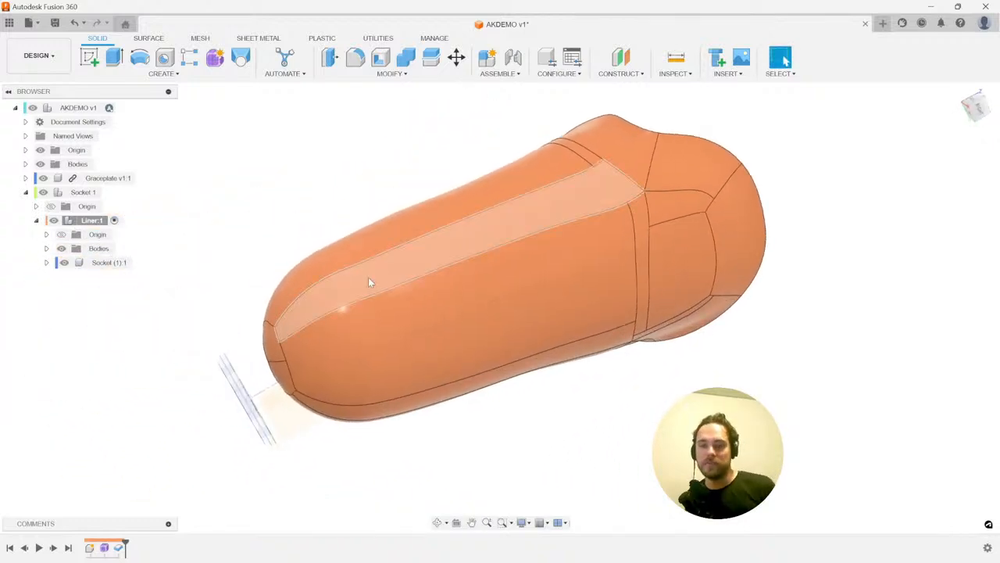
pyautogui.keyDown('shift'); pyautogui.moveTo(325, 256); pyautogui.dragTo(241, 226, button='middle'); pyautogui.keyUp('shift')
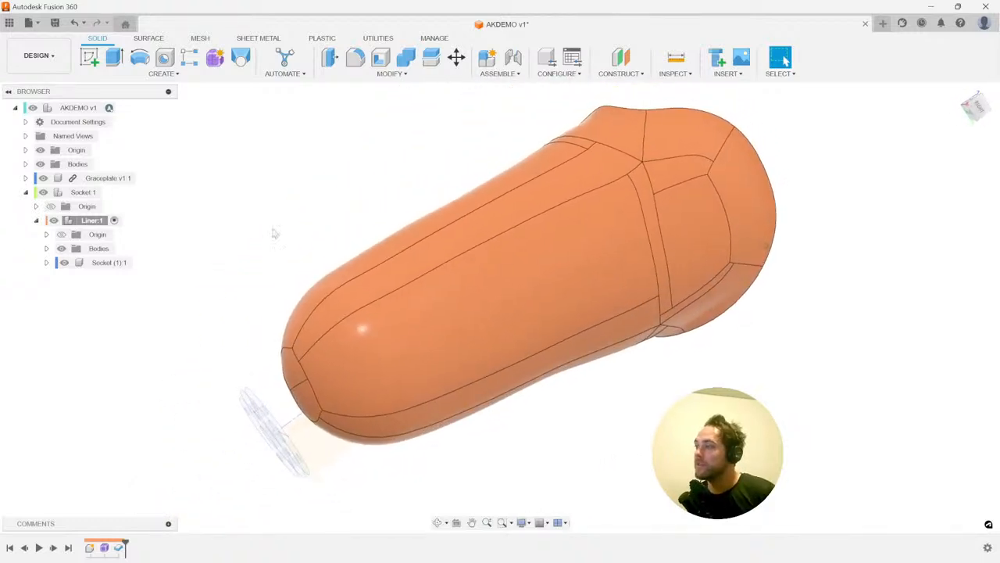
pyautogui.moveTo(695, 125); pyautogui.dragTo(328, 195, button='middle')
pyautogui.moveTo(328, 196); pyautogui.dragTo(465, 179, button='middle')
pyautogui.keyDown('shift'); pyautogui.moveTo(465, 180); pyautogui.dragTo(149, 228, button='middle'); pyautogui.keyUp('shift')
pyautogui.moveTo(222, 246); pyautogui.dragTo(197, 234, button='middle')
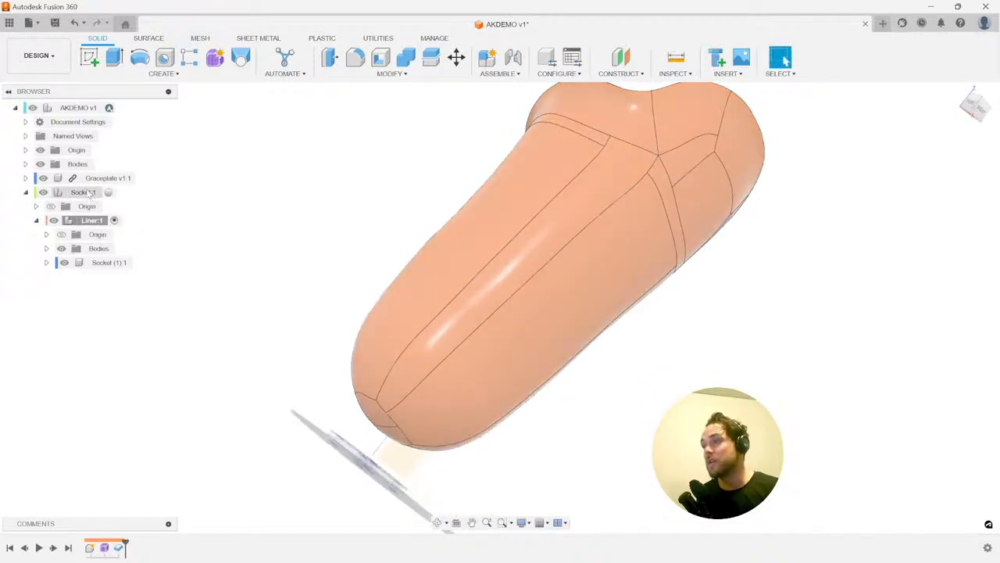
pyautogui.click(83, 193)
pyautogui.click(126, 264)
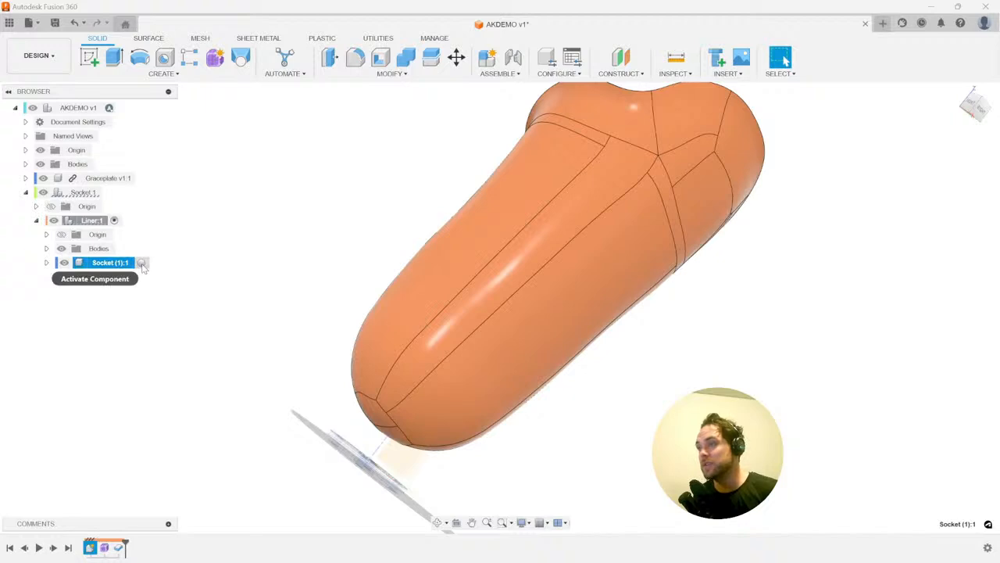
pyautogui.click(142, 263)
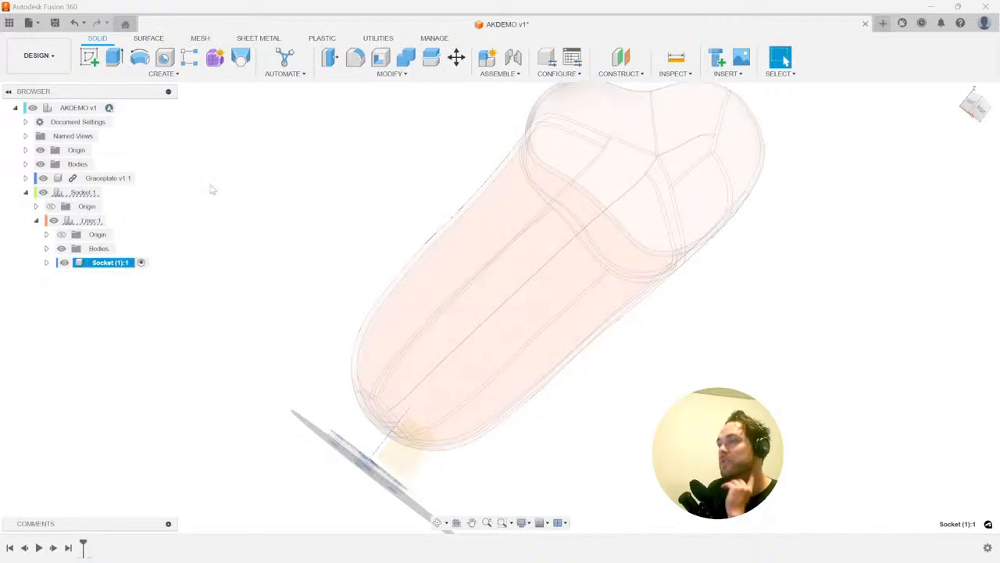
# - Create a form in the active component and convert the hidden obj0 quad mesh into a new T-spline body
pyautogui.moveTo(211, 189); pyautogui.dragTo(199, 217, button='middle')
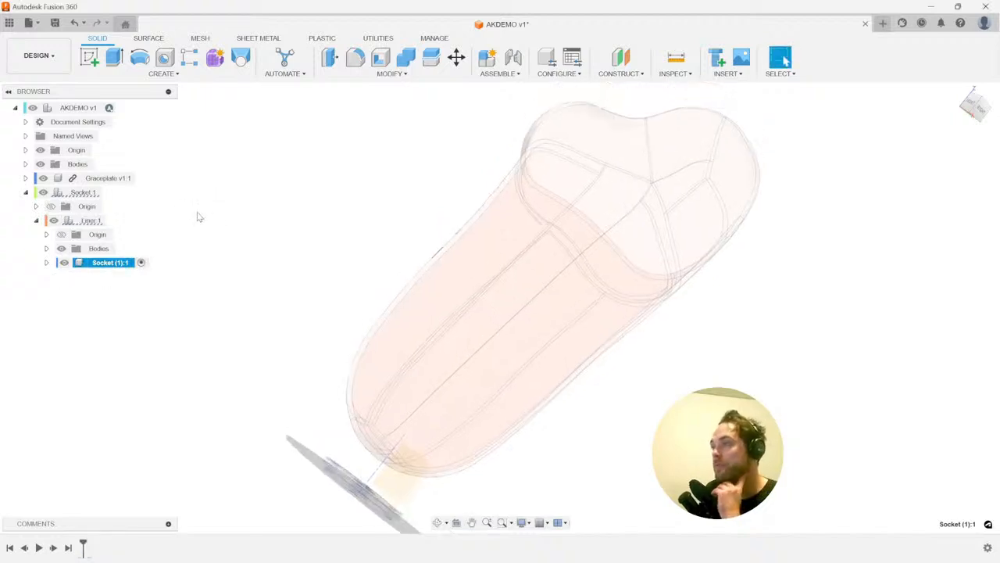
pyautogui.click(216, 60)
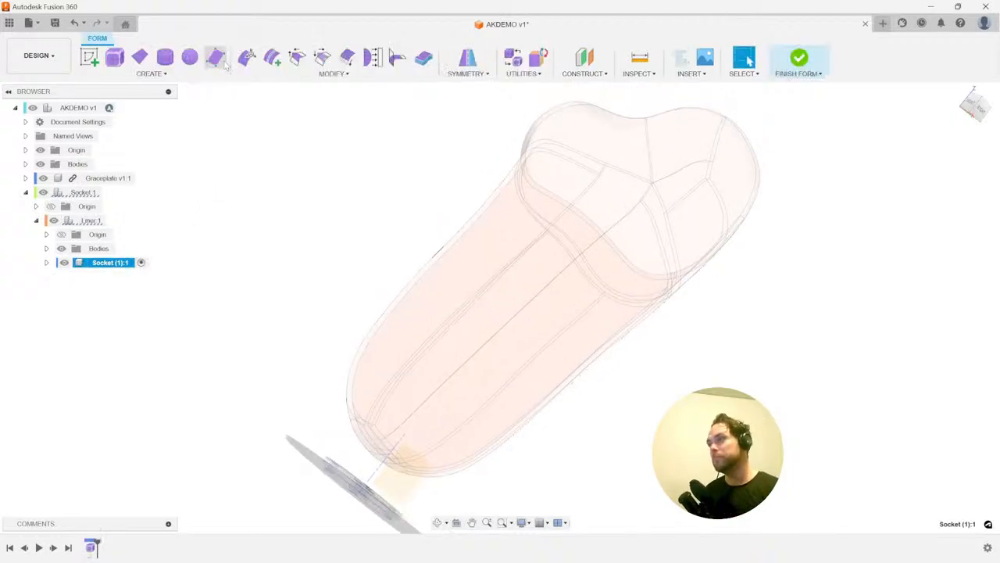
pyautogui.click(537, 59)
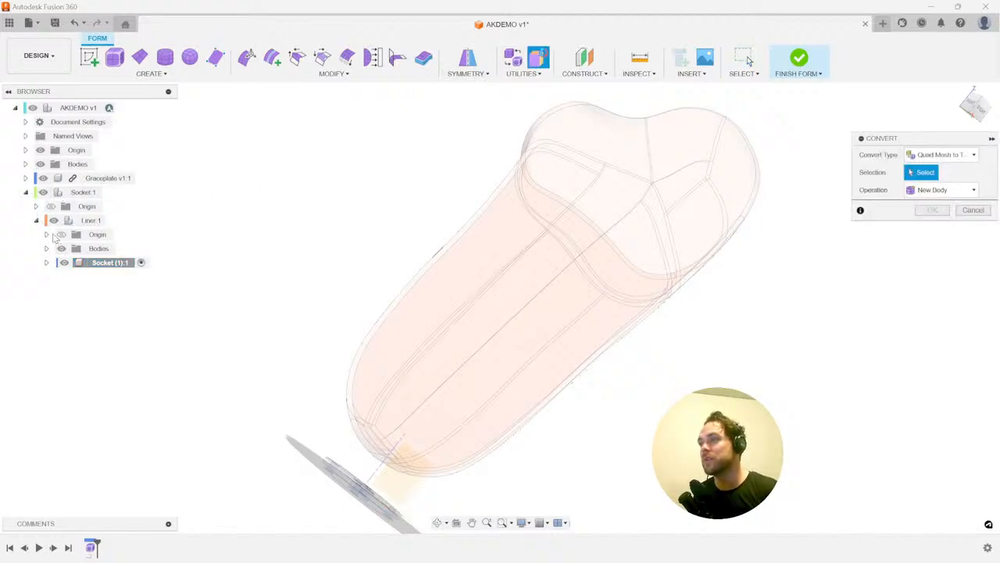
pyautogui.click(25, 164)
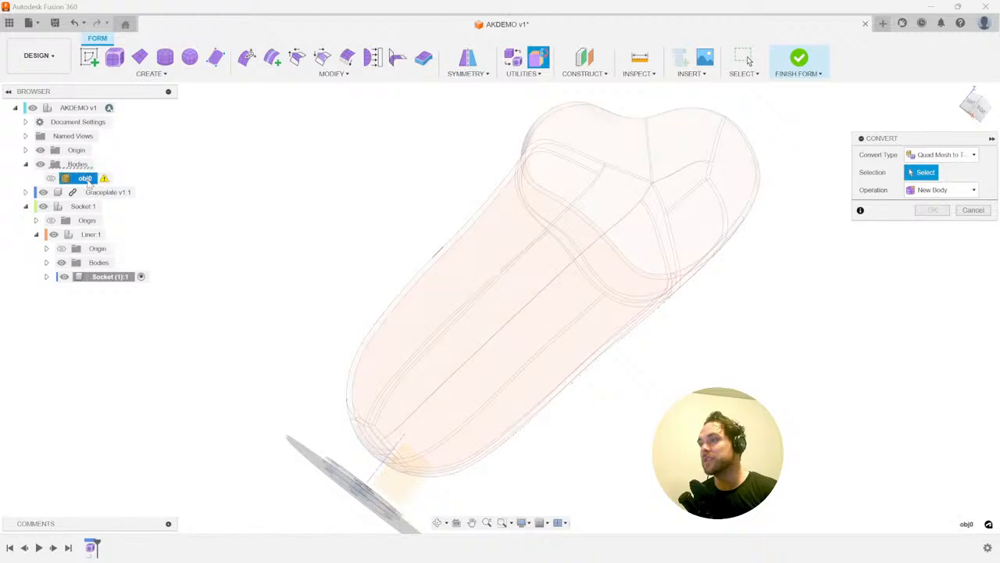
pyautogui.click(86, 179)
pyautogui.click(932, 211)
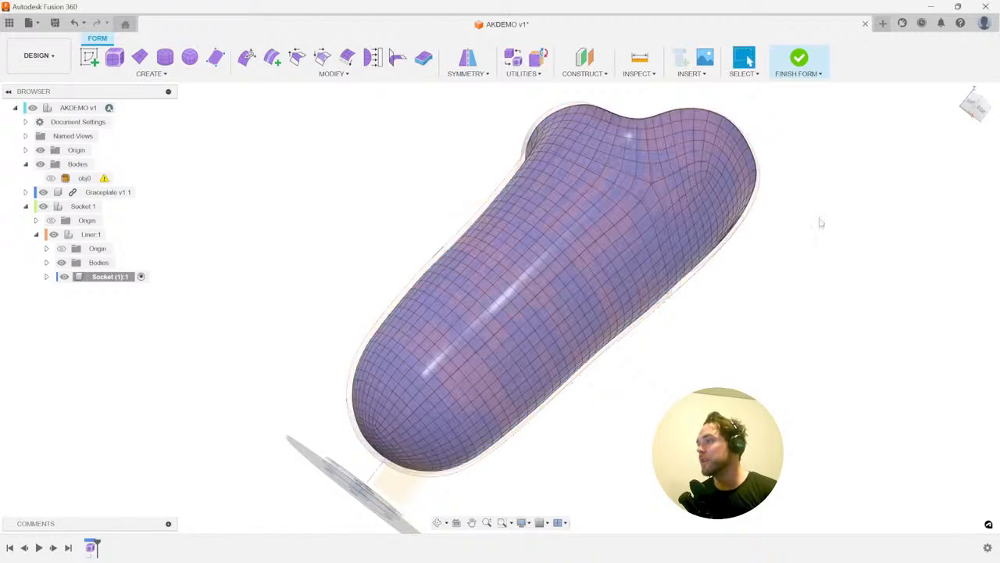
# - Thicken the converted T-spline body in Socket (1) by 4.2 mm with no edge and normal direction
pyautogui.click(422, 57)
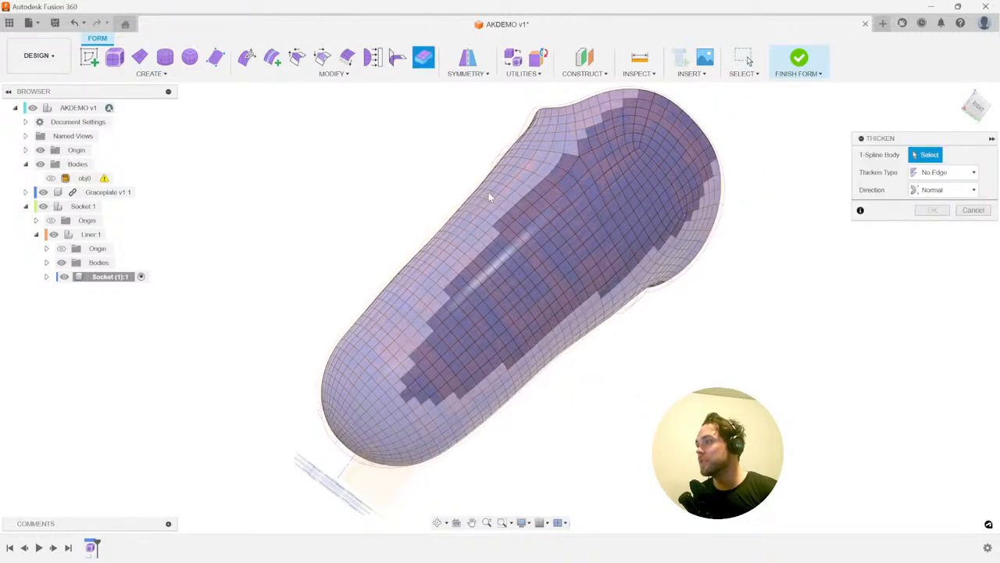
pyautogui.click(469, 192)
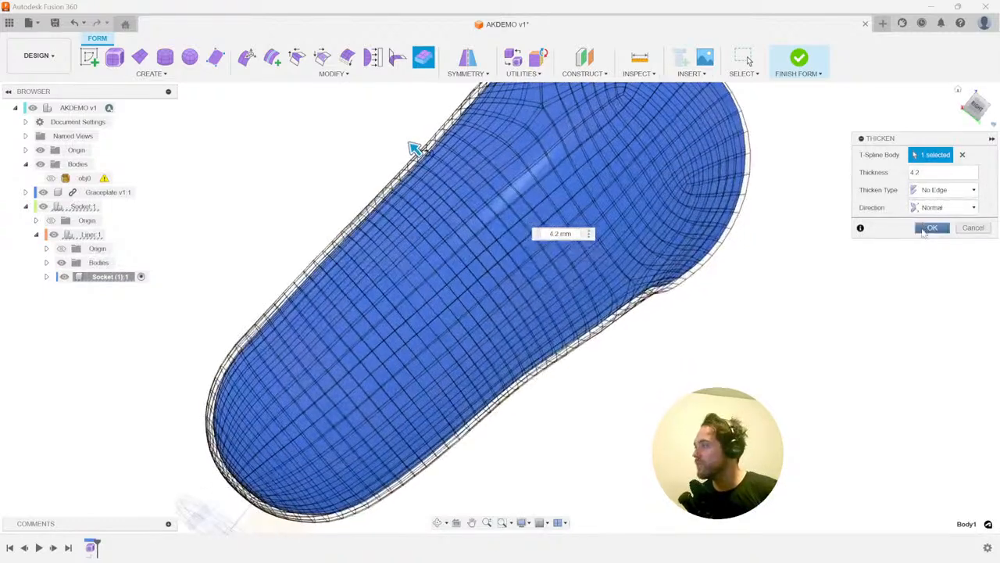
pyautogui.press('Return')
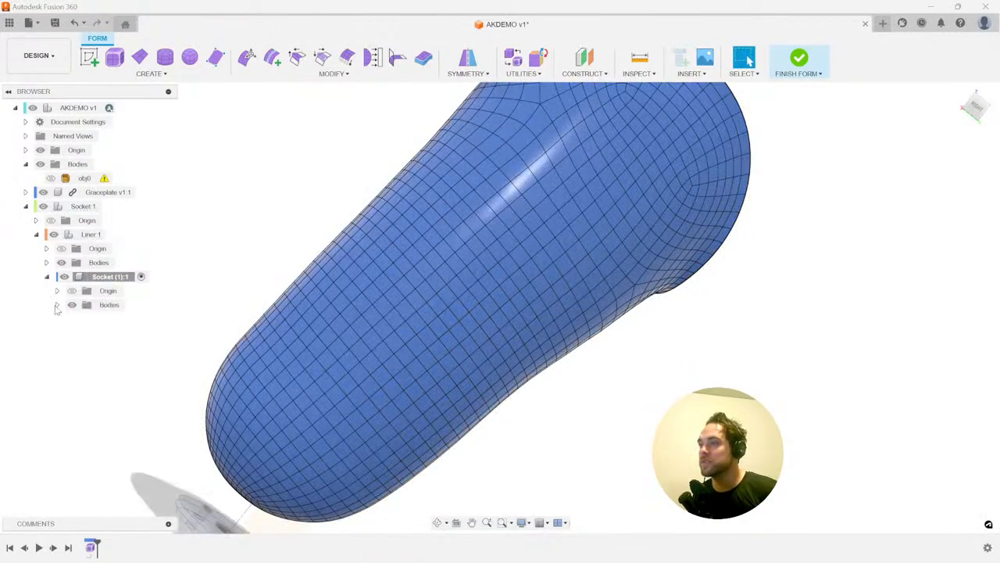
# - Hide Body1 and thicken Body2 by 4.2 mm with no edge and normal direction
pyautogui.click(106, 322)
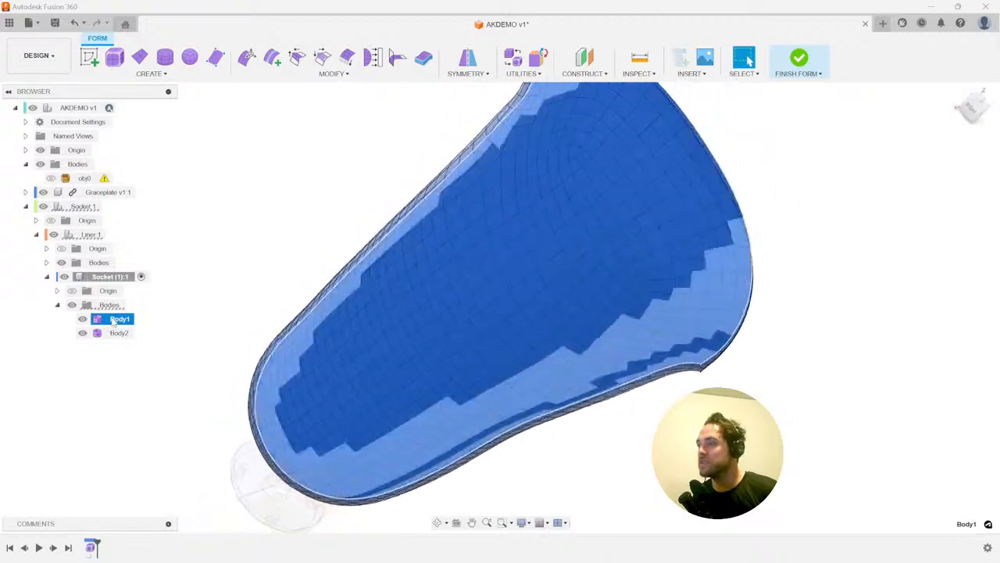
pyautogui.click(210, 262)
pyautogui.click(113, 334)
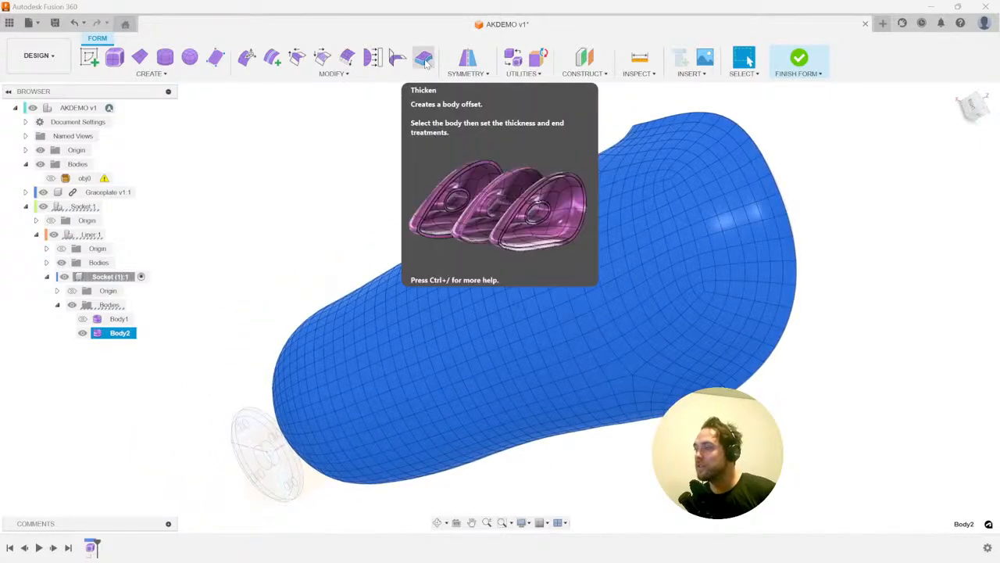
pyautogui.click(424, 61)
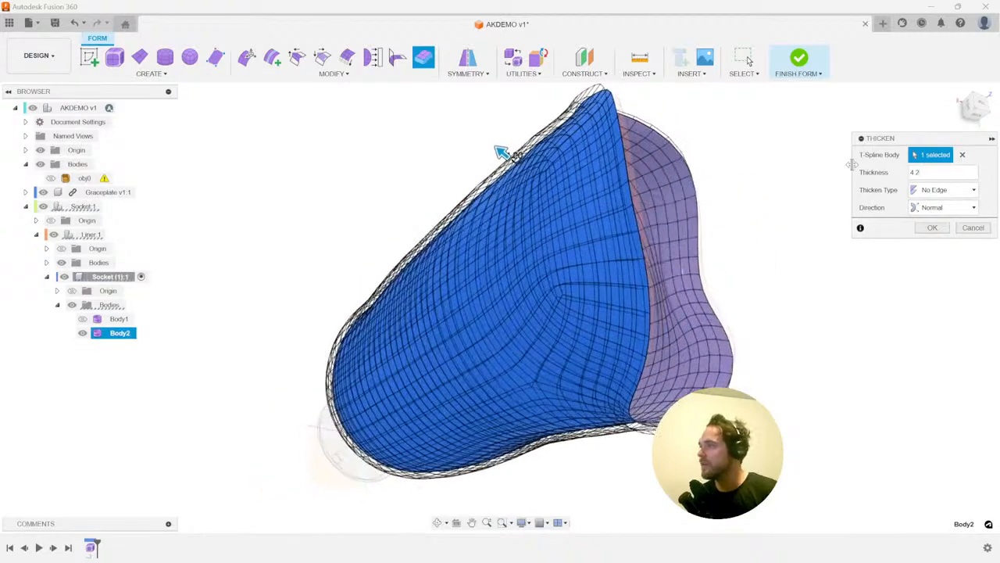
pyautogui.press('Return')
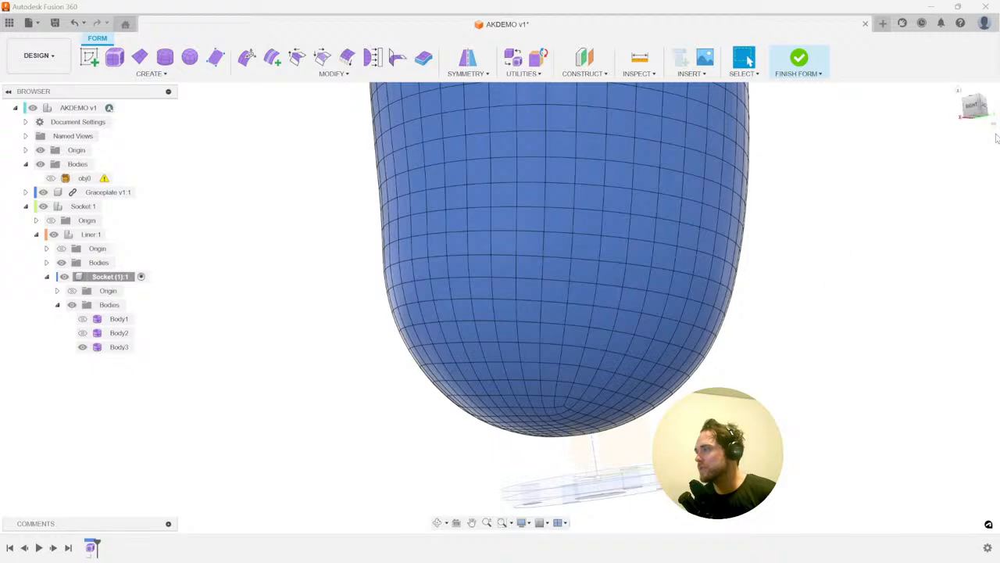
# - Delete a full ring of faces around Body3 above its rounded distal end, and delete the cap body this separates
pyautogui.click(973, 108)
pyautogui.scroll(-5, 781, 295)
pyautogui.moveTo(716, 361); pyautogui.dragTo(509, 293, button='middle')
pyautogui.scroll(5, 649, 366)
pyautogui.moveTo(649, 366); pyautogui.dragTo(724, 352, button='middle')
pyautogui.scroll(2, 578, 352)
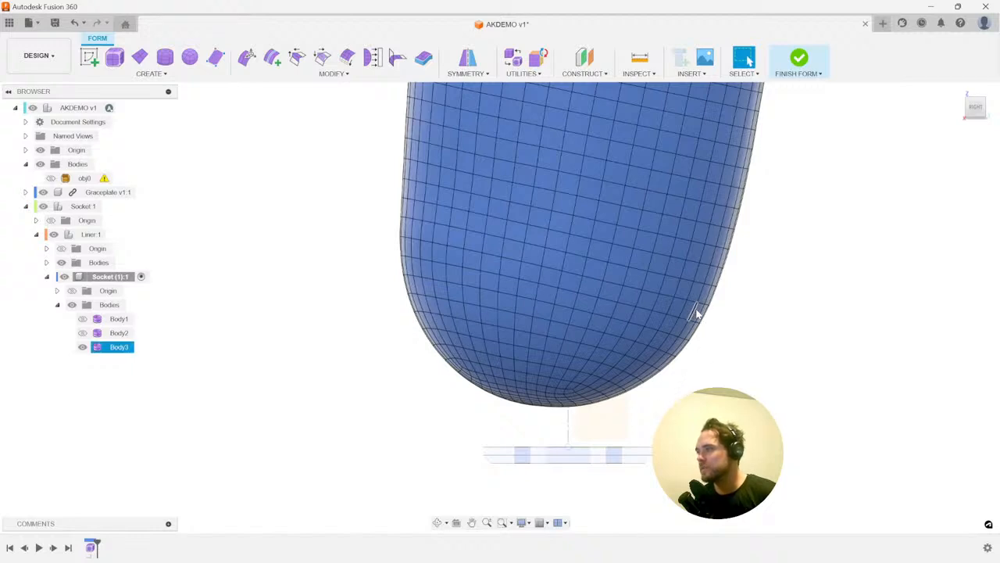
pyautogui.doubleClick(506, 289)
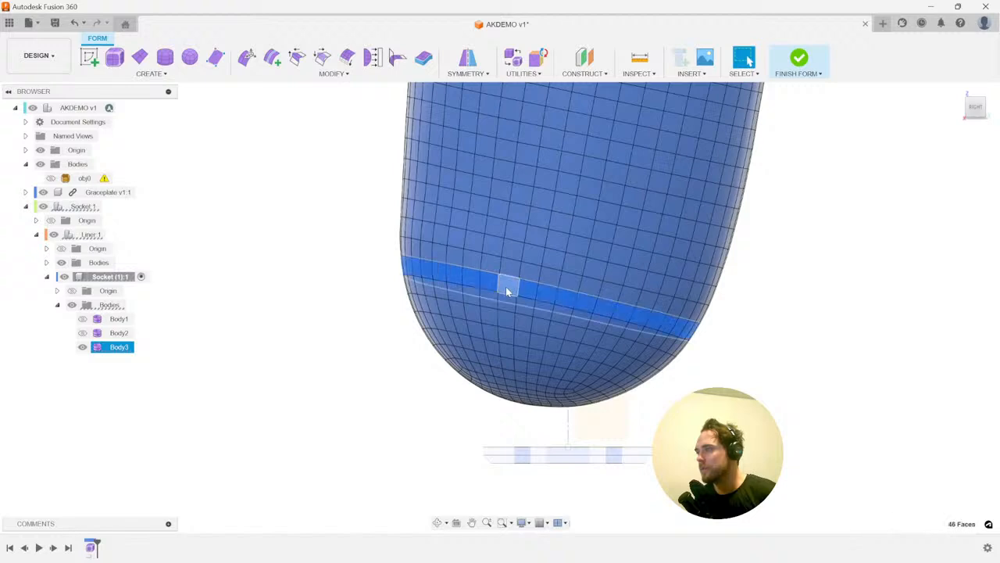
pyautogui.press('Delete')
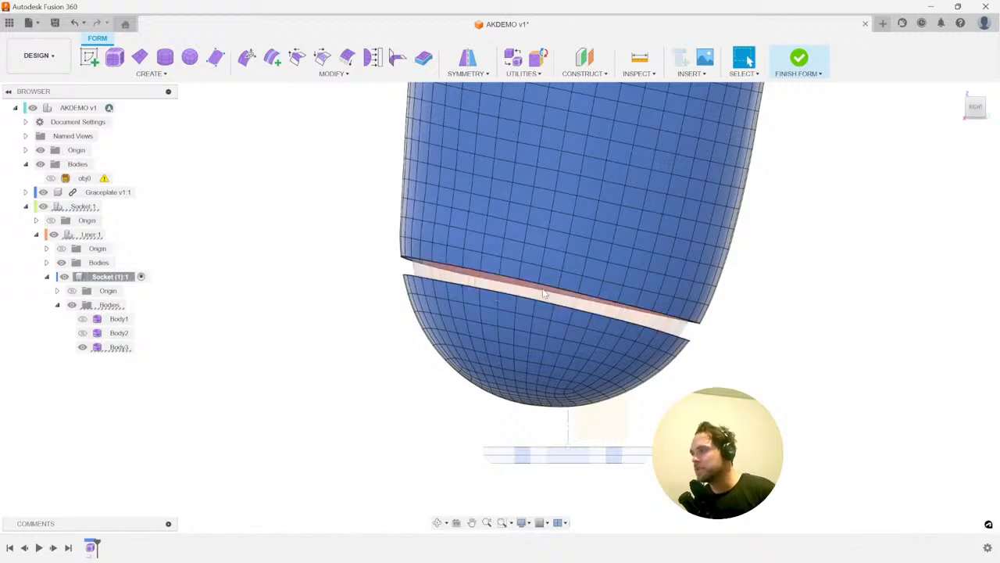
pyautogui.click(113, 361)
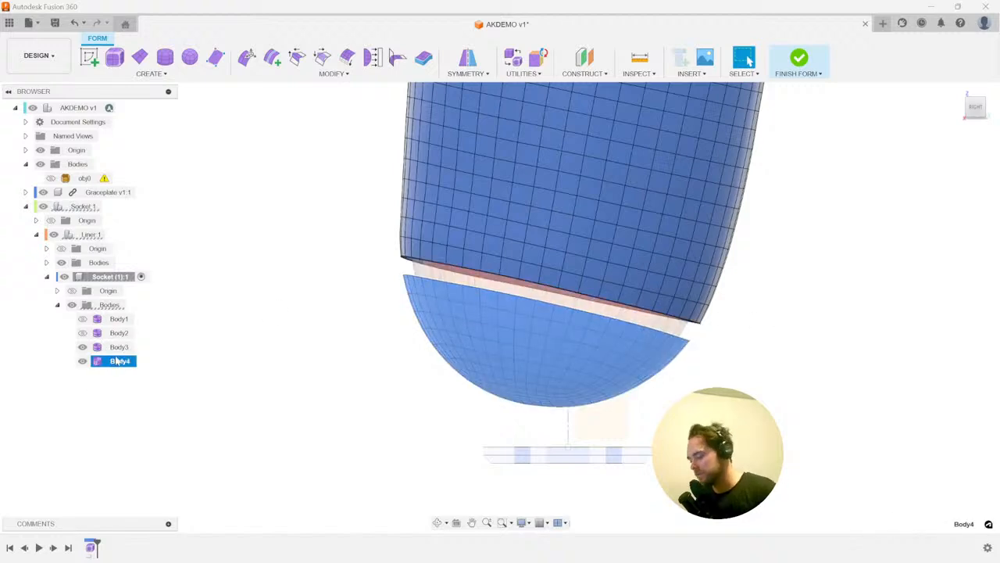
pyautogui.press('Delete')
pyautogui.keyDown('shift'); pyautogui.moveTo(337, 275); pyautogui.dragTo(360, 276, button='middle'); pyautogui.keyUp('shift')
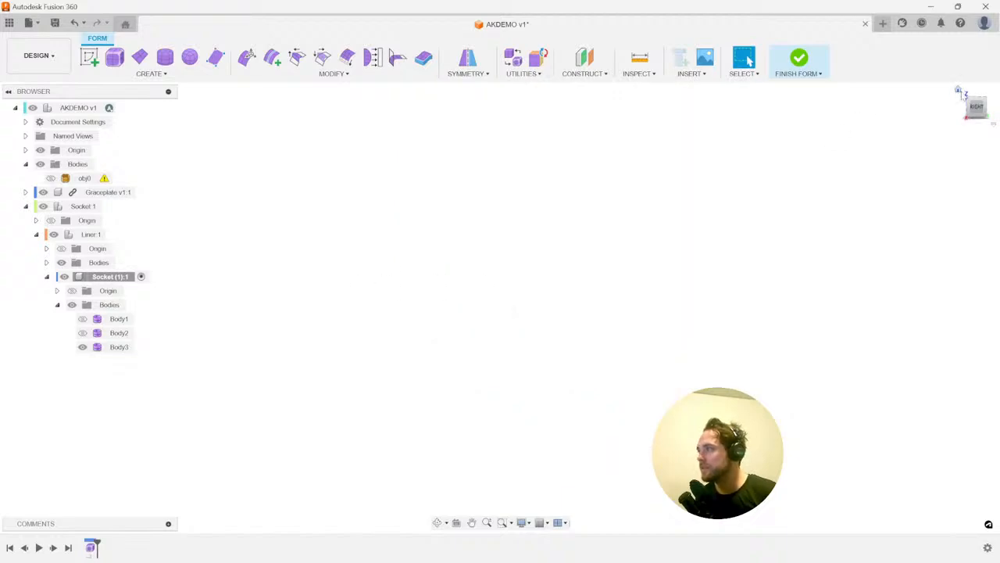
pyautogui.click(961, 91)
pyautogui.keyDown('shift'); pyautogui.moveTo(631, 286); pyautogui.dragTo(567, 357, button='middle'); pyautogui.keyUp('shift')
pyautogui.scroll(3, 312, 141)
pyautogui.keyDown('shift'); pyautogui.moveTo(351, 211); pyautogui.dragTo(419, 296, button='middle'); pyautogui.keyUp('shift')
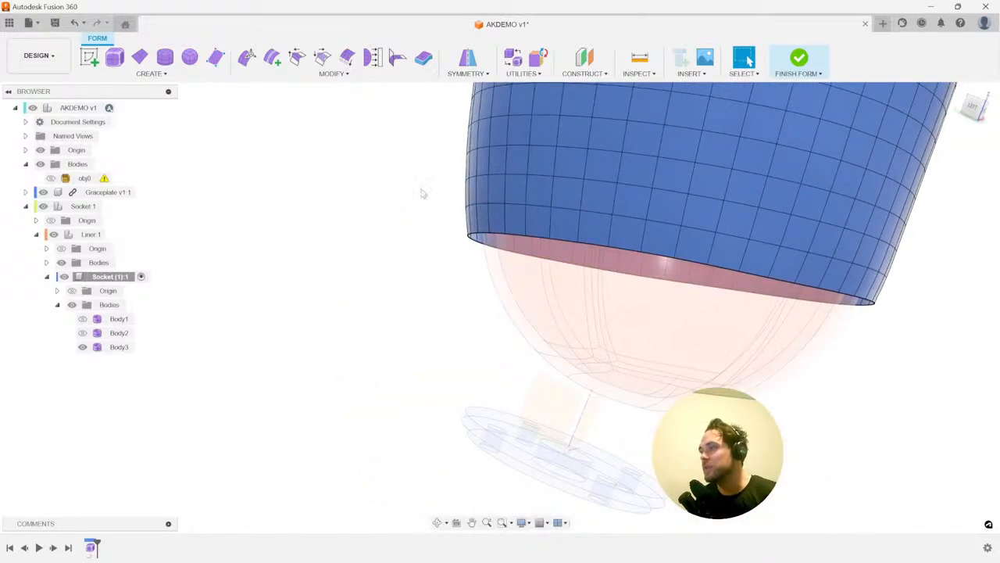
pyautogui.doubleClick(516, 239)
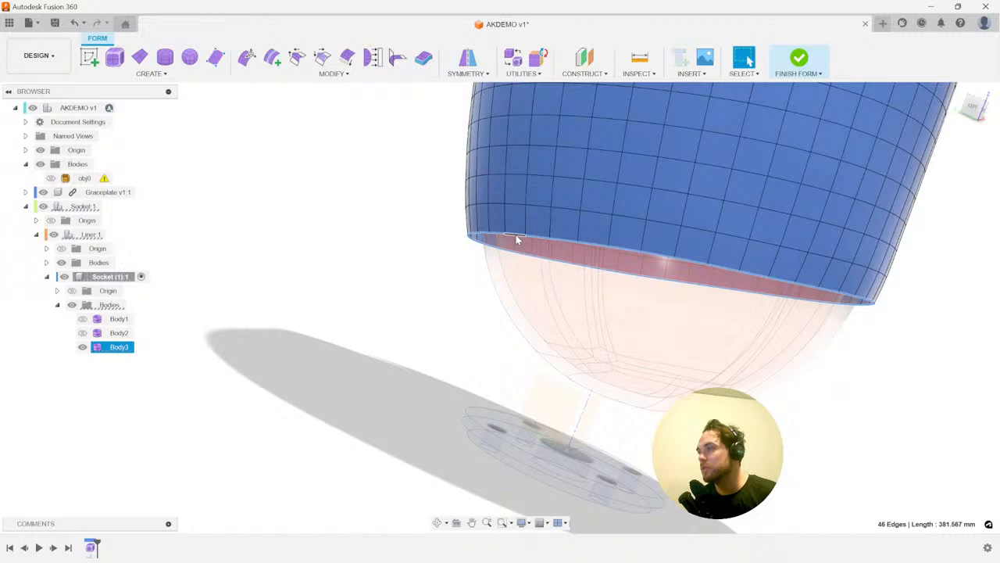
pyautogui.click(396, 58)
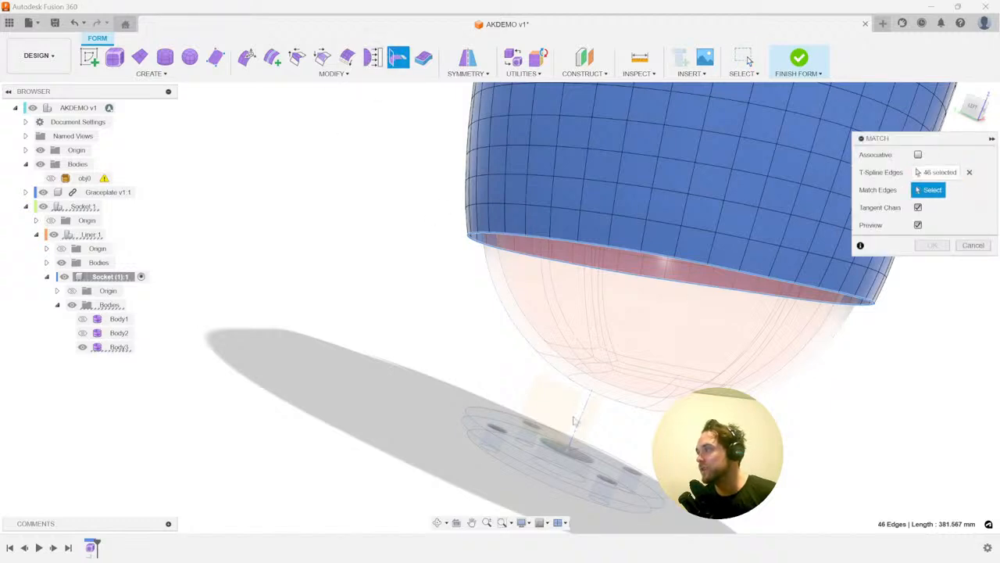
pyautogui.click(471, 418)
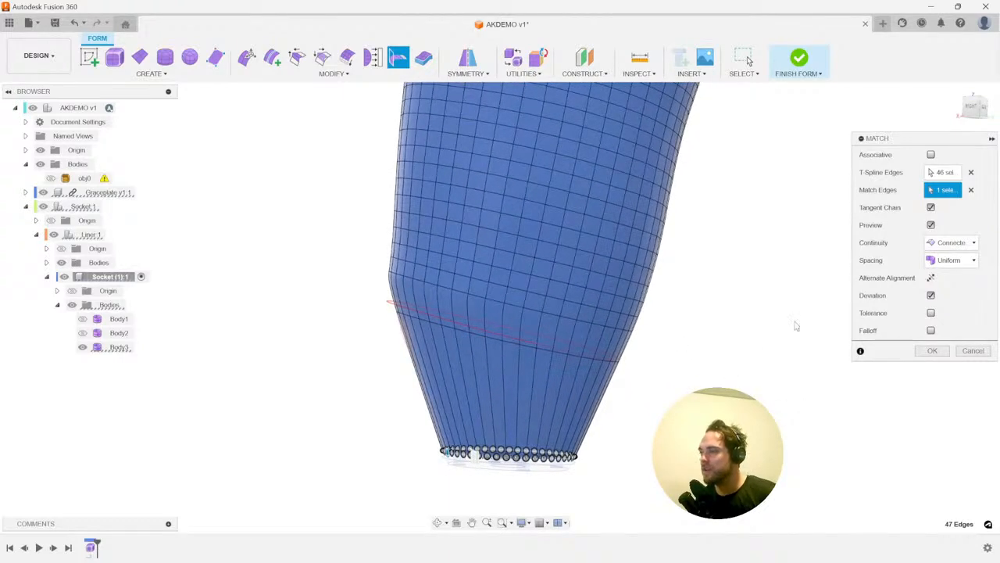
pyautogui.click(931, 330)
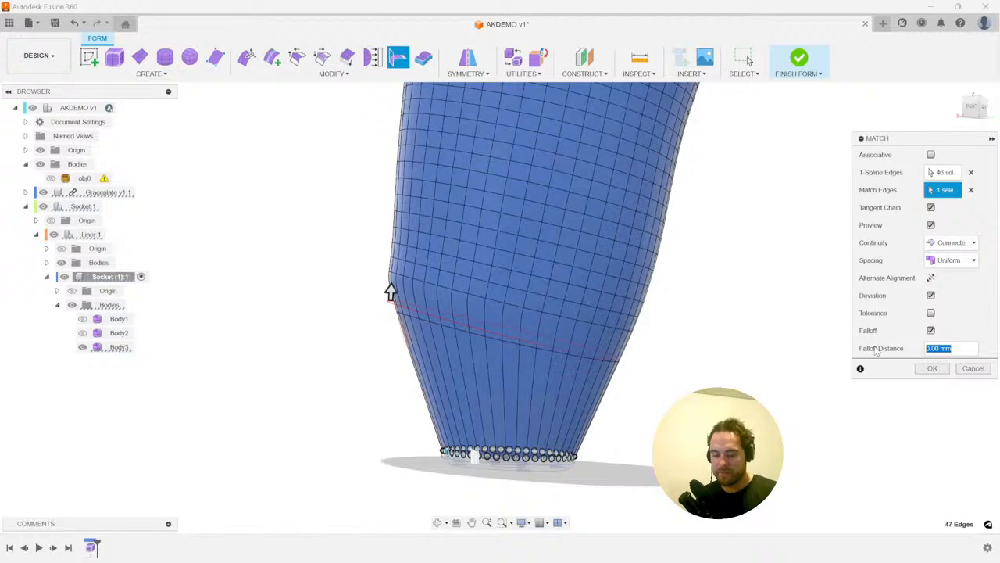
pyautogui.press('Tab')
pyautogui.scroll(-1, 545, 271)
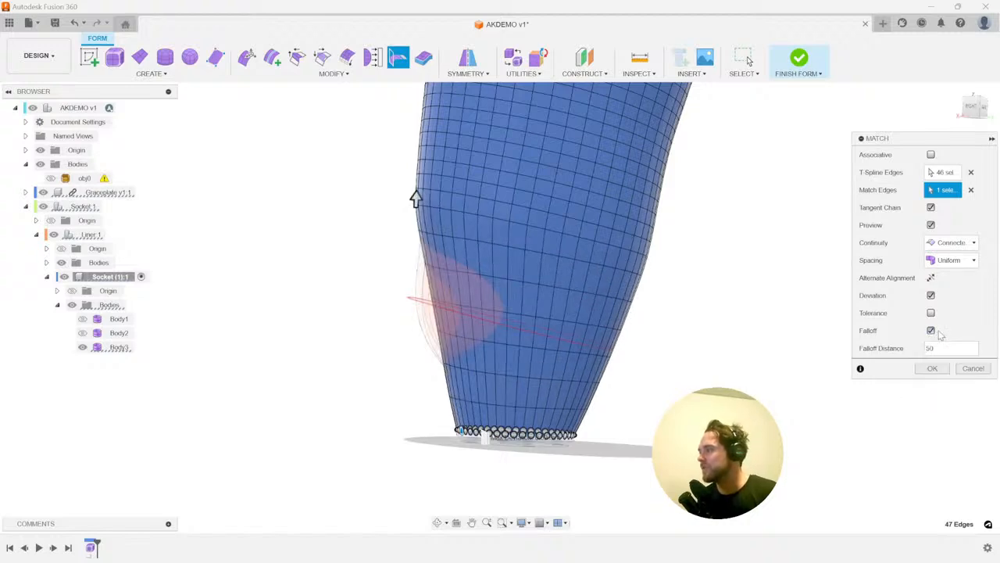
pyautogui.click(931, 330)
pyautogui.click(969, 352)
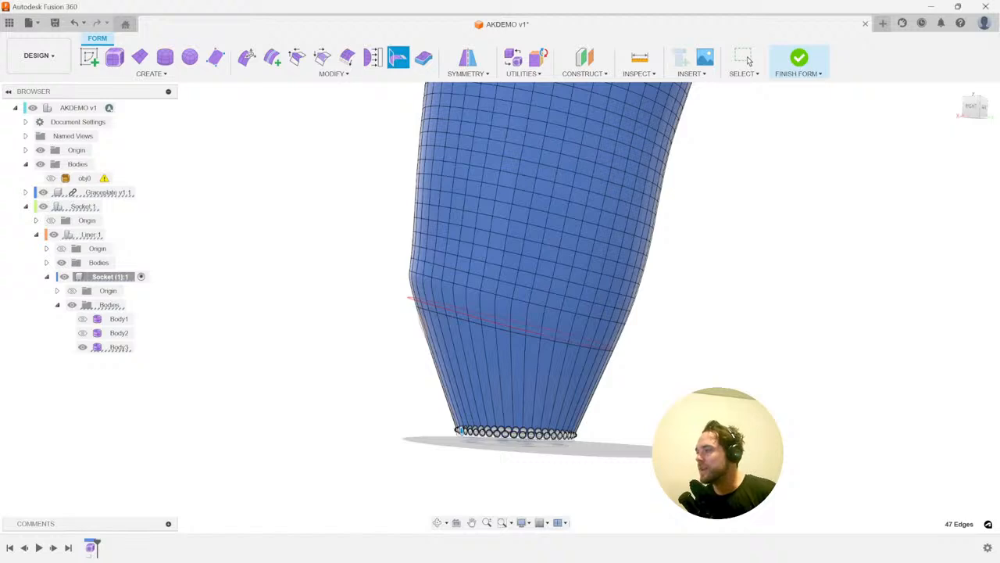
# - Extend Body3's open distal edge loop downward with new rows of faces using Edit Form, ending flat at the Graceplate's height
pyautogui.doubleClick(557, 344)
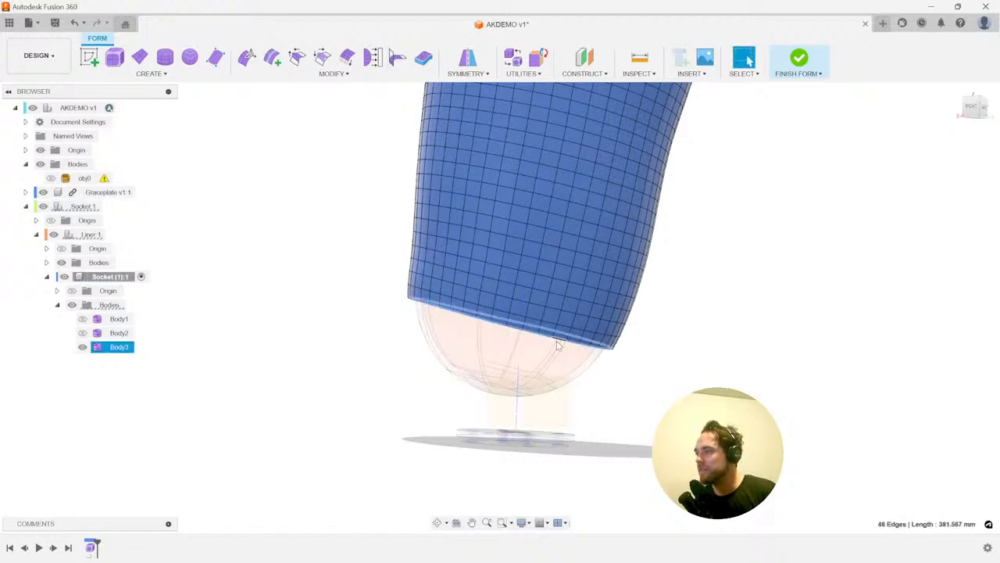
pyautogui.rightClick(557, 342)
pyautogui.click(586, 323)
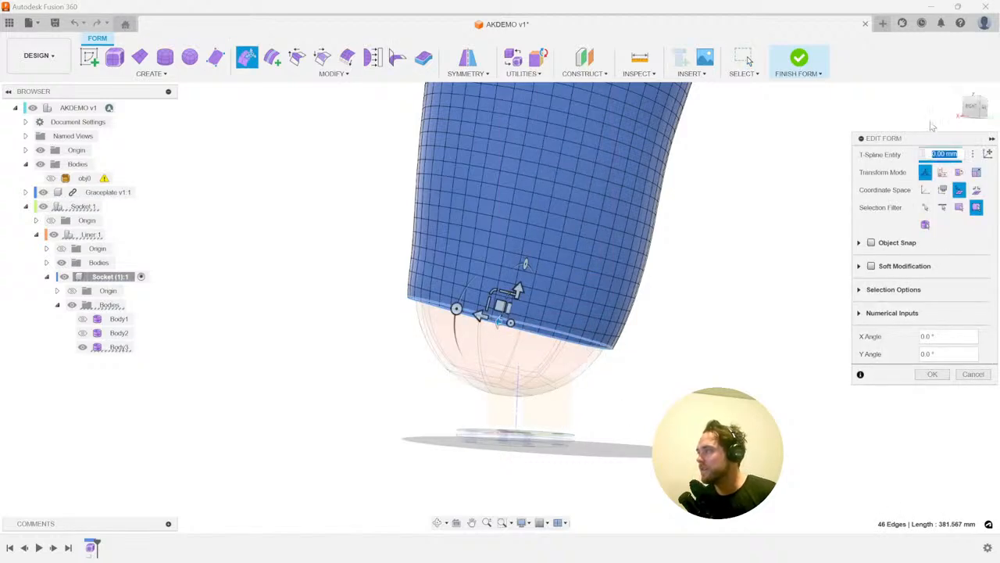
pyautogui.click(969, 112)
pyautogui.scroll(-2, 779, 347)
pyautogui.moveTo(779, 348); pyautogui.dragTo(731, 300, button='middle')
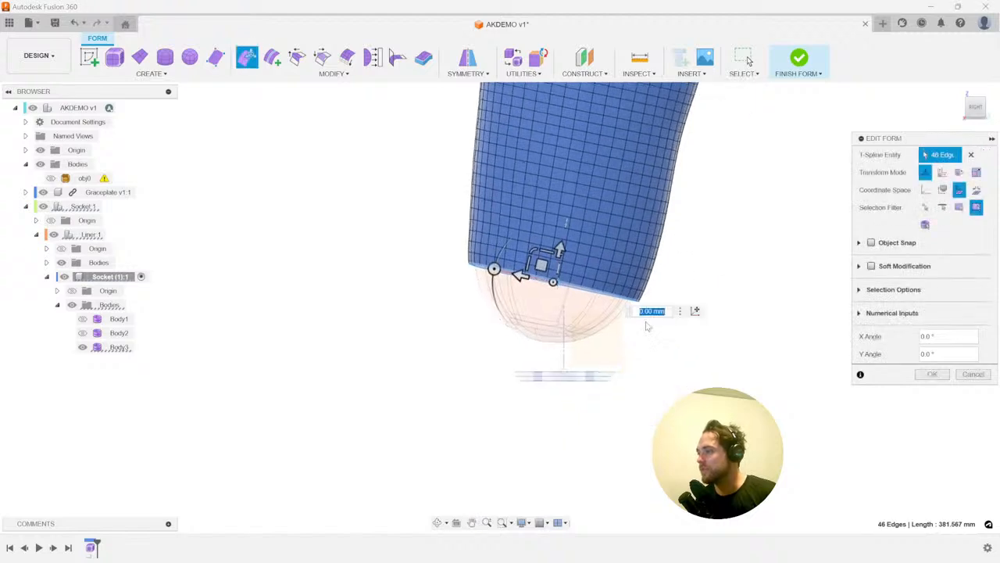
pyautogui.scroll(3, 648, 328)
pyautogui.moveTo(638, 332); pyautogui.dragTo(661, 344, button='middle')
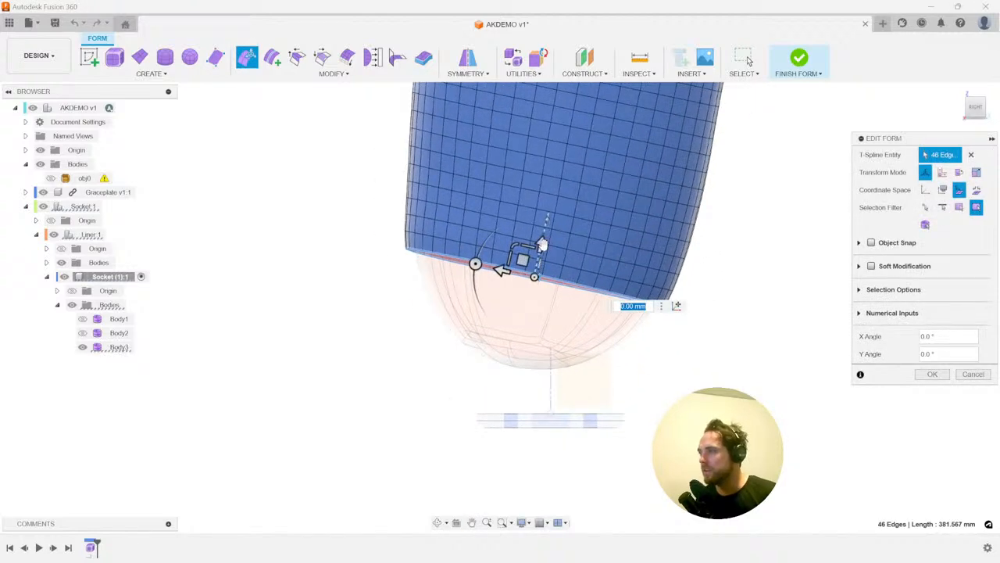
pyautogui.moveTo(540, 244); pyautogui.dragTo(536, 329)
pyautogui.moveTo(470, 349); pyautogui.dragTo(529, 408)
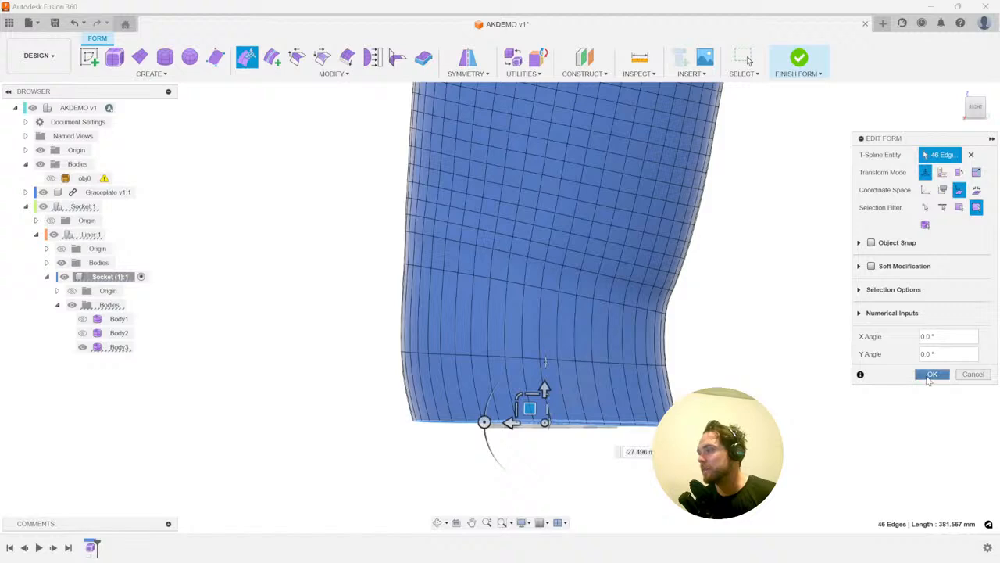
pyautogui.click(930, 375)
pyautogui.click(382, 67)
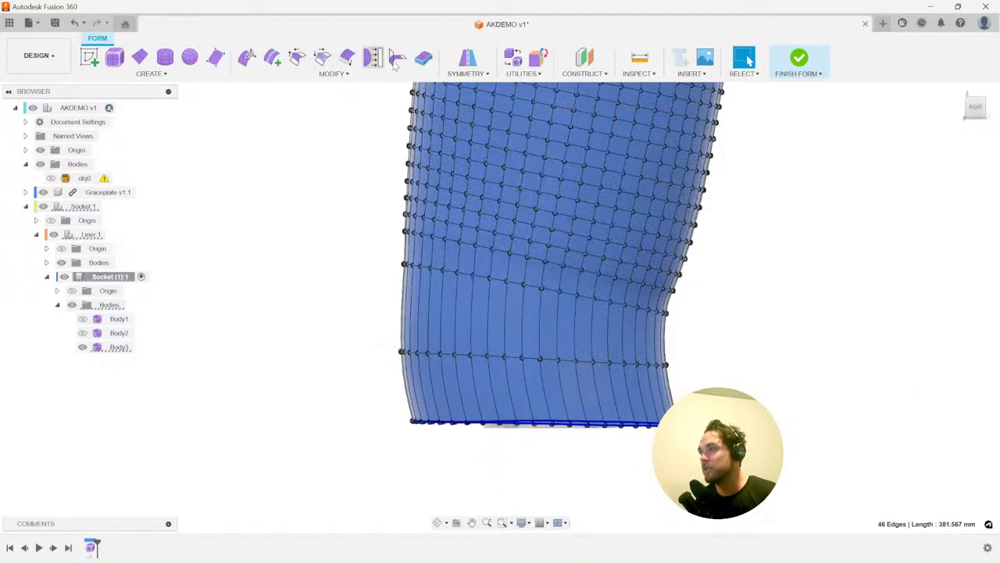
pyautogui.click(398, 64)
pyautogui.press('Escape')
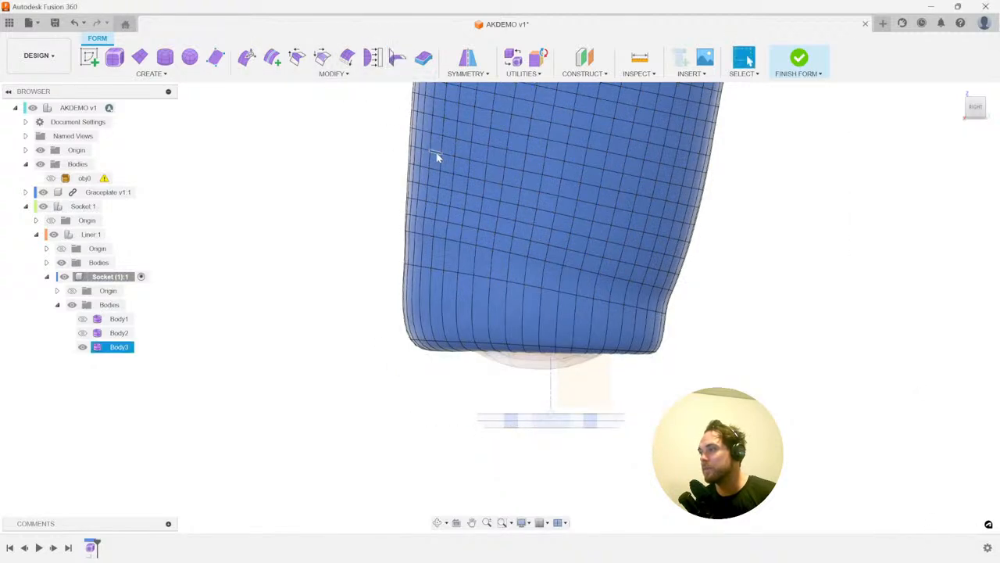
pyautogui.moveTo(316, 229); pyautogui.dragTo(342, 242, button='middle')
pyautogui.hotkey('ctrl', 'z')
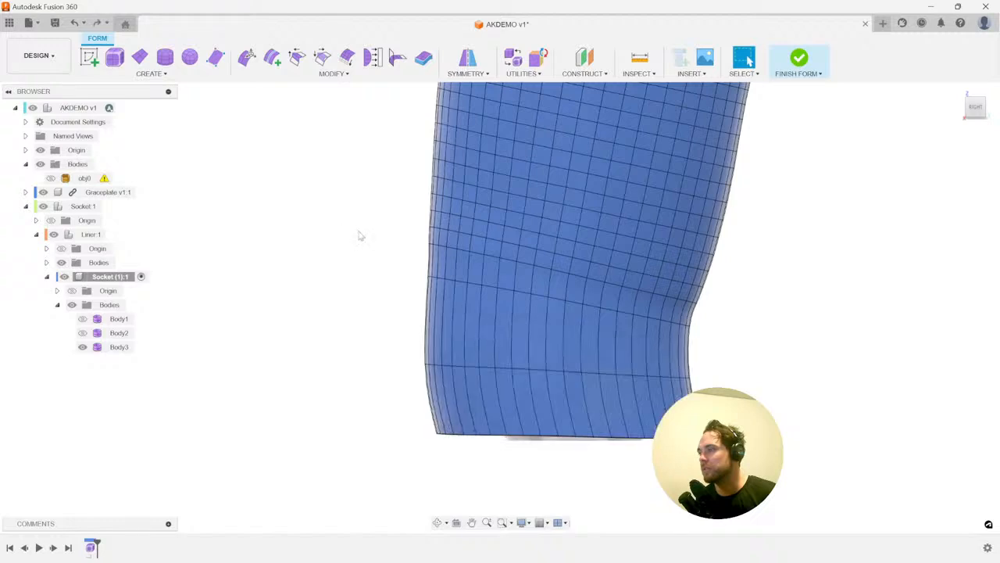
# - Match Body3's open distal edge loop to the Graceplate's circular edge, with Falloff enabled at a distance of 50 mm
pyautogui.scroll(3, 487, 435)
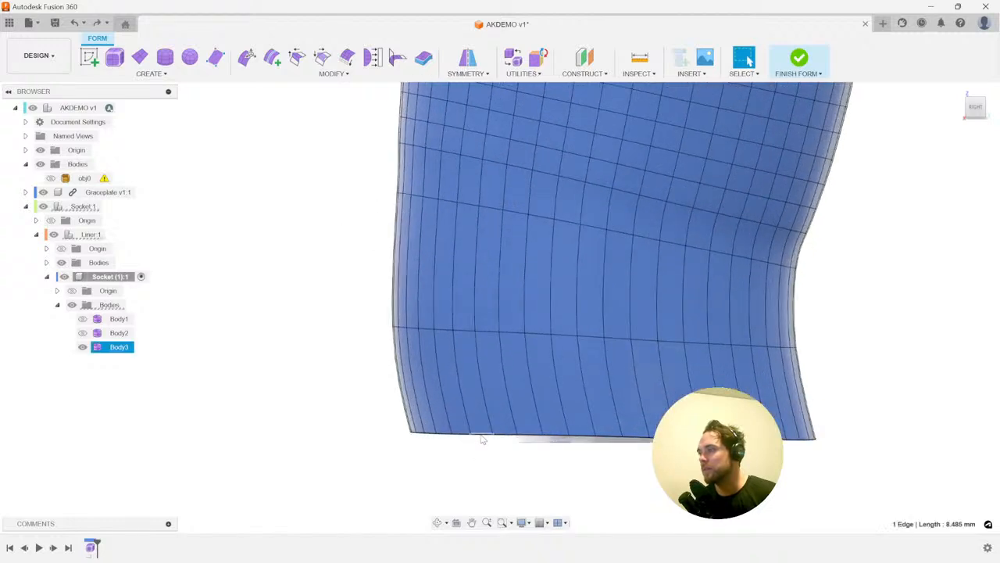
pyautogui.doubleClick(483, 439)
pyautogui.click(398, 59)
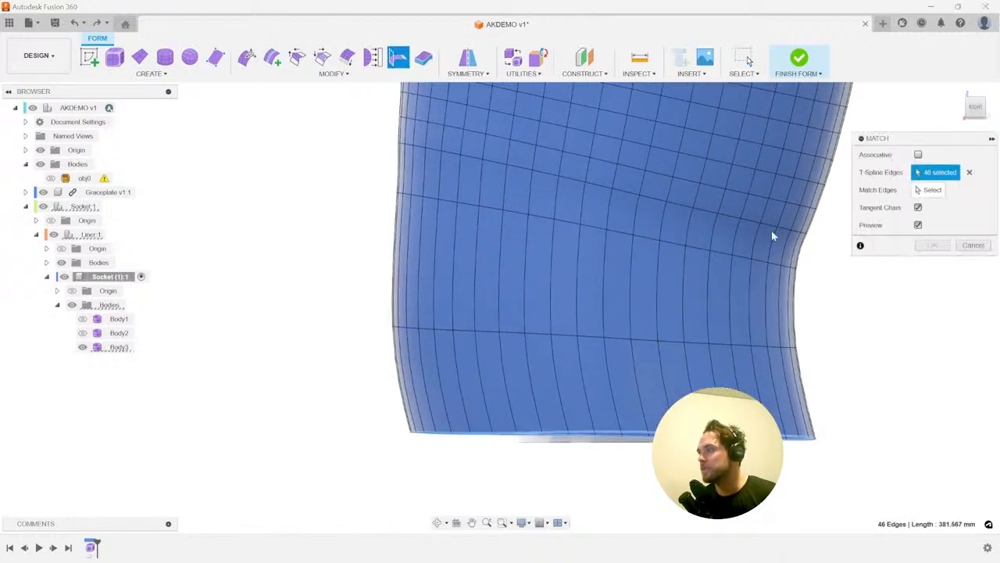
pyautogui.keyDown('shift'); pyautogui.moveTo(797, 415); pyautogui.dragTo(623, 403, button='middle'); pyautogui.keyUp('shift')
pyautogui.click(623, 400)
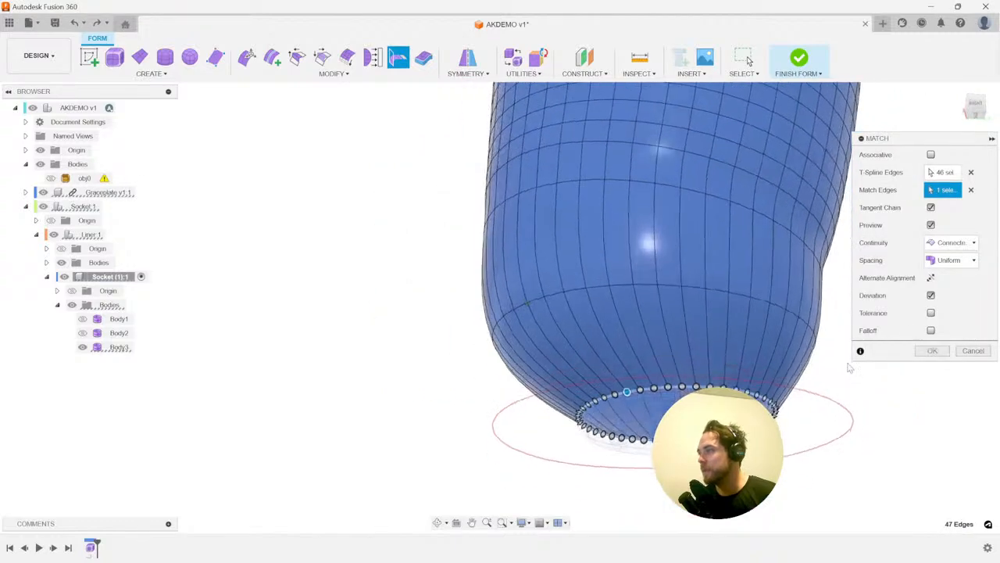
pyautogui.click(931, 330)
pyautogui.keyDown('shift'); pyautogui.moveTo(529, 415); pyautogui.dragTo(498, 415, button='middle'); pyautogui.keyUp('shift')
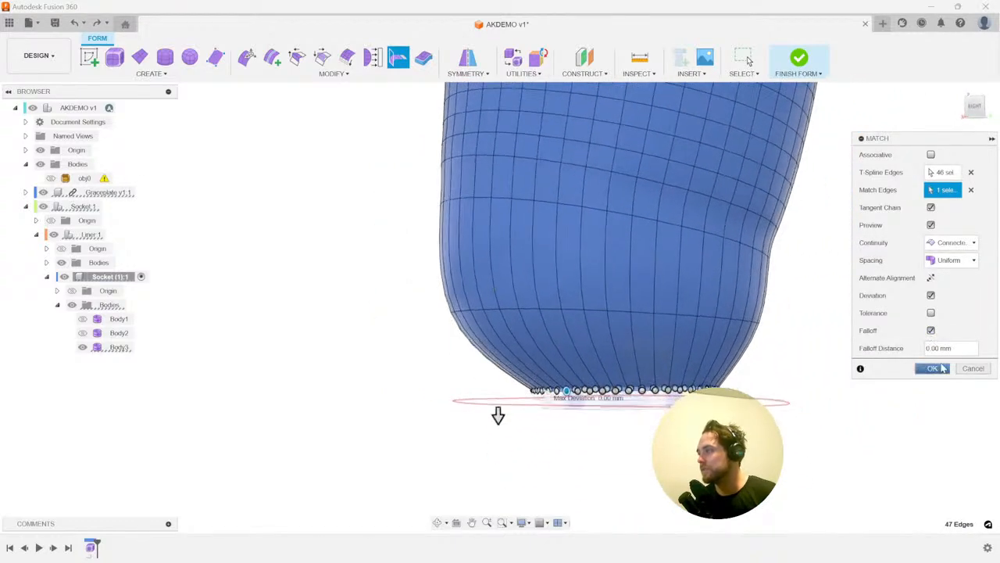
pyautogui.write('20')
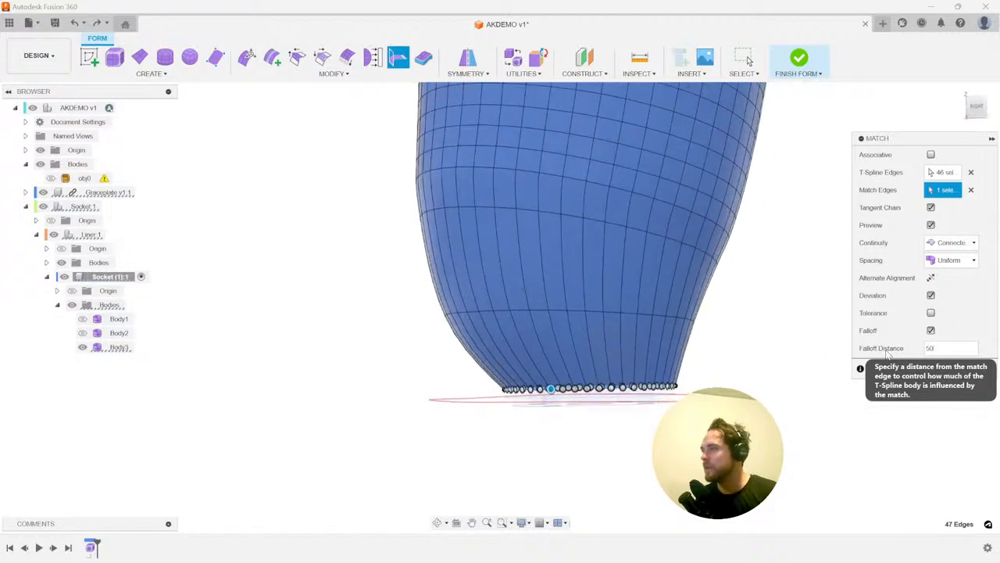
pyautogui.press('Return')
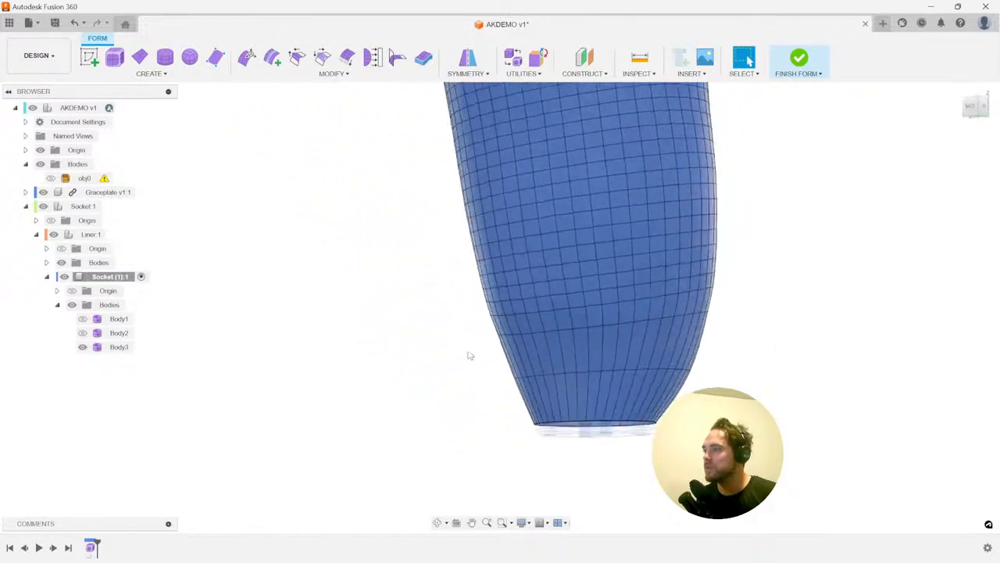
# - Inspect the gap between liner and outer socket with a YZ-plane section analysis rotated to about 115° on Angle 2, and close it without saving
pyautogui.click(637, 73)
pyautogui.click(629, 182)
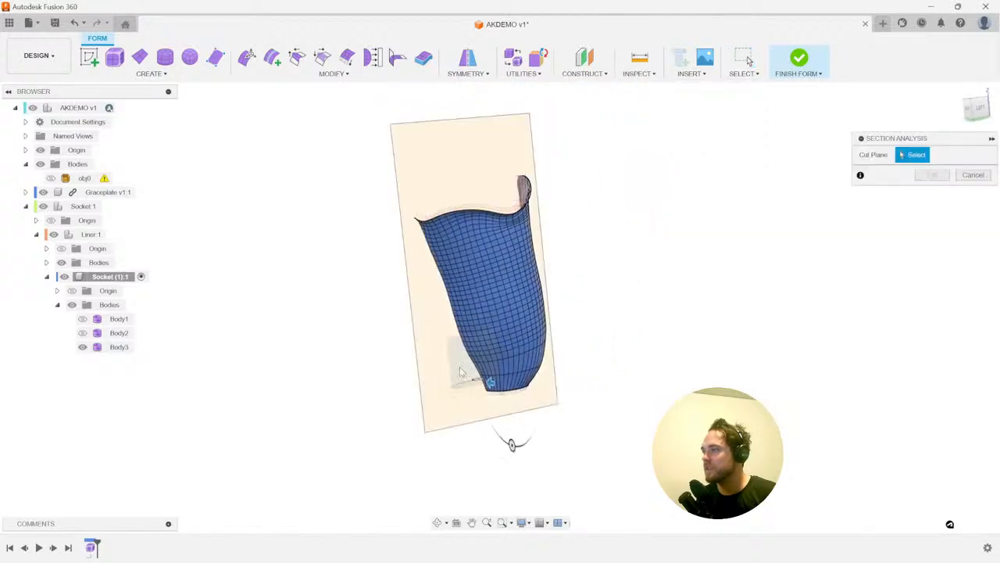
pyautogui.click(461, 374)
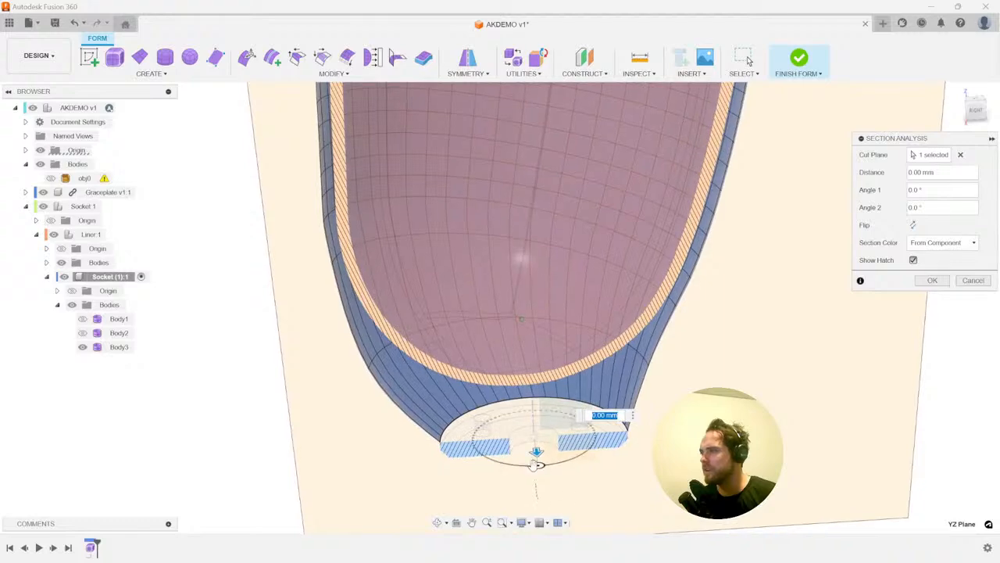
pyautogui.moveTo(536, 463); pyautogui.dragTo(533, 436)
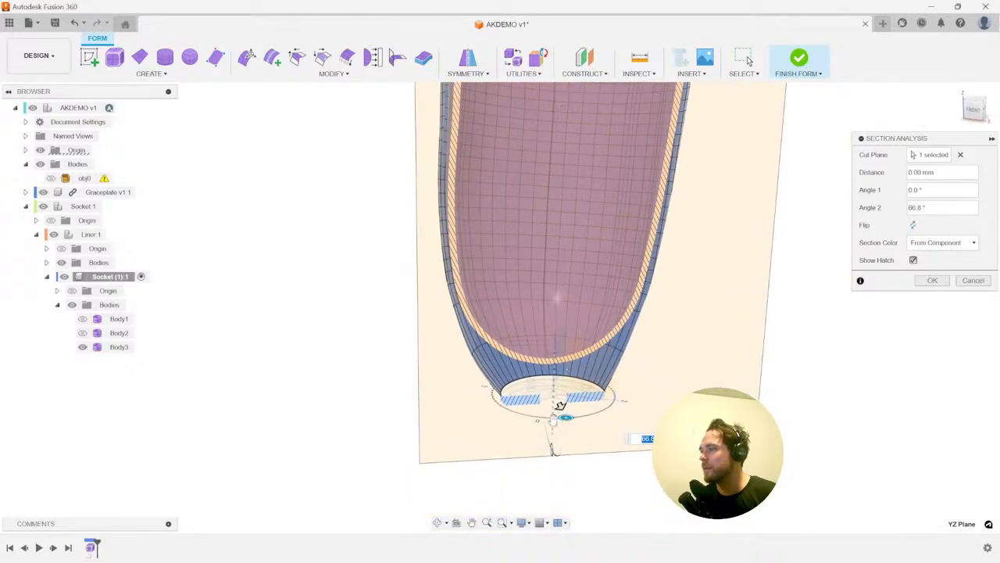
pyautogui.moveTo(553, 420); pyautogui.dragTo(523, 436)
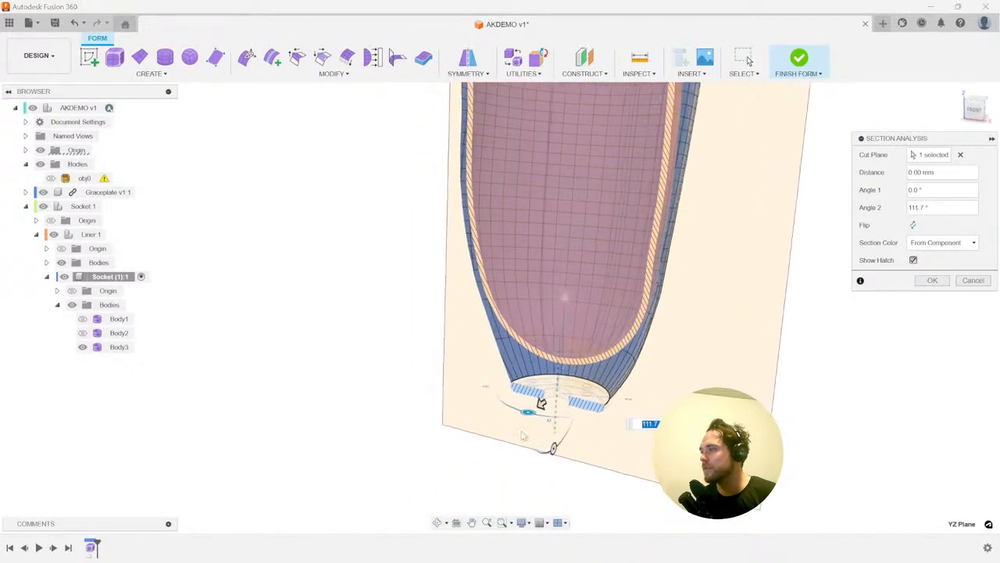
pyautogui.moveTo(606, 434)
pyautogui.mouseDown()
pyautogui.moveTo(568, 431)
pyautogui.moveTo(599, 428)
pyautogui.mouseUp()
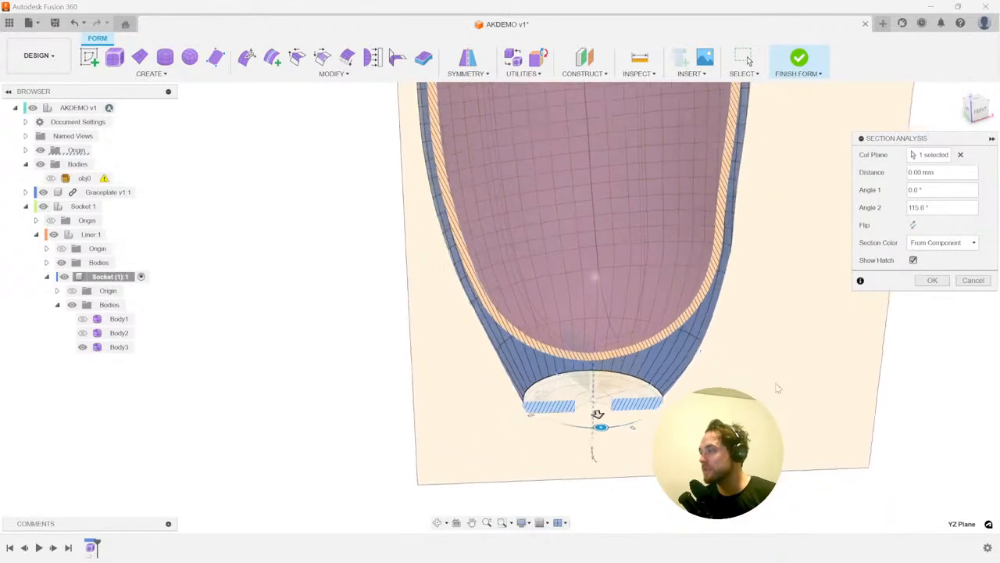
pyautogui.press('Escape')
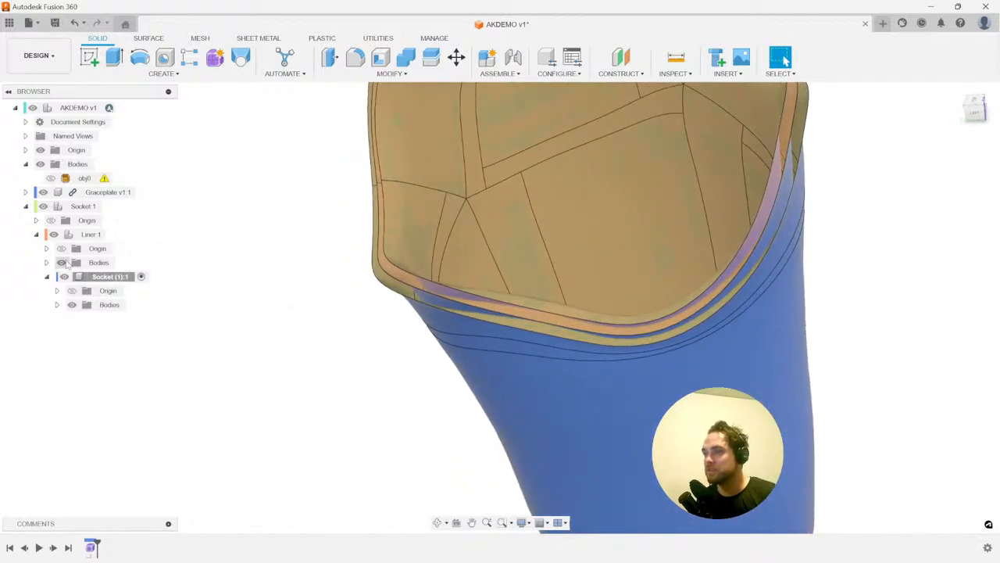
pyautogui.click(54, 235)
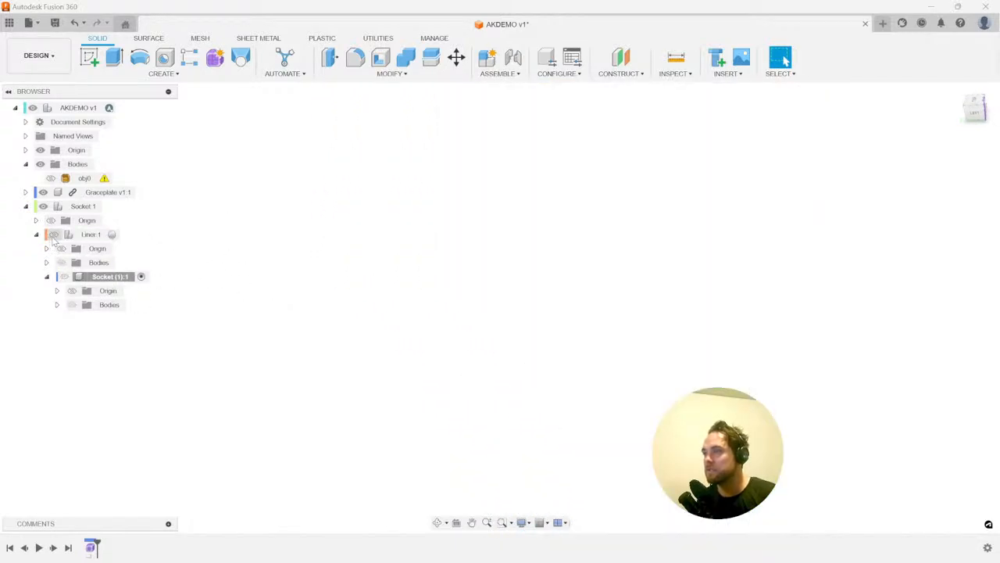
pyautogui.click(53, 236)
pyautogui.click(66, 277)
pyautogui.click(66, 278)
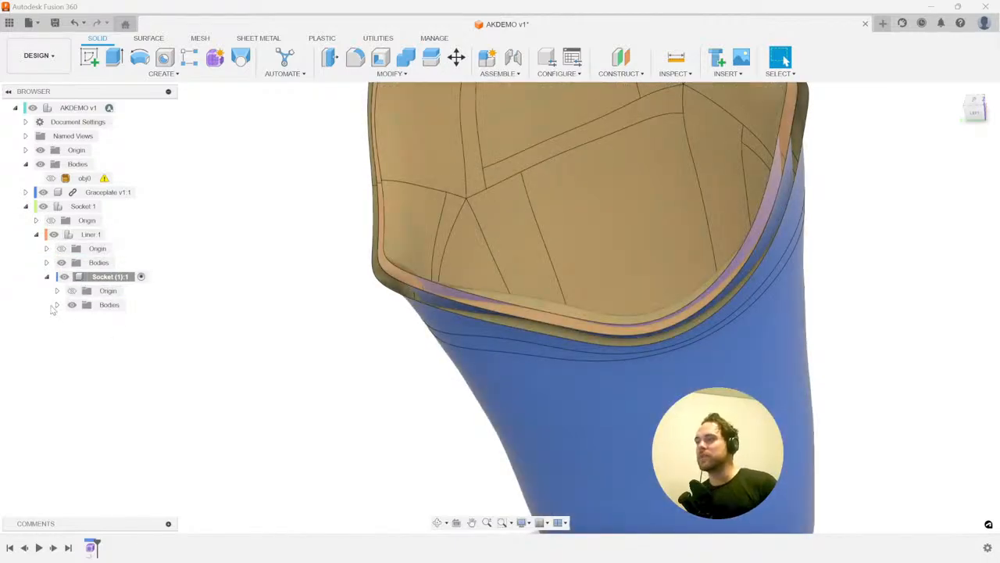
# - Hide the Liner component's bodies and the Socket (1) component's Body1, leaving Body2 and Body3 shown
pyautogui.click(56, 305)
pyautogui.click(121, 318)
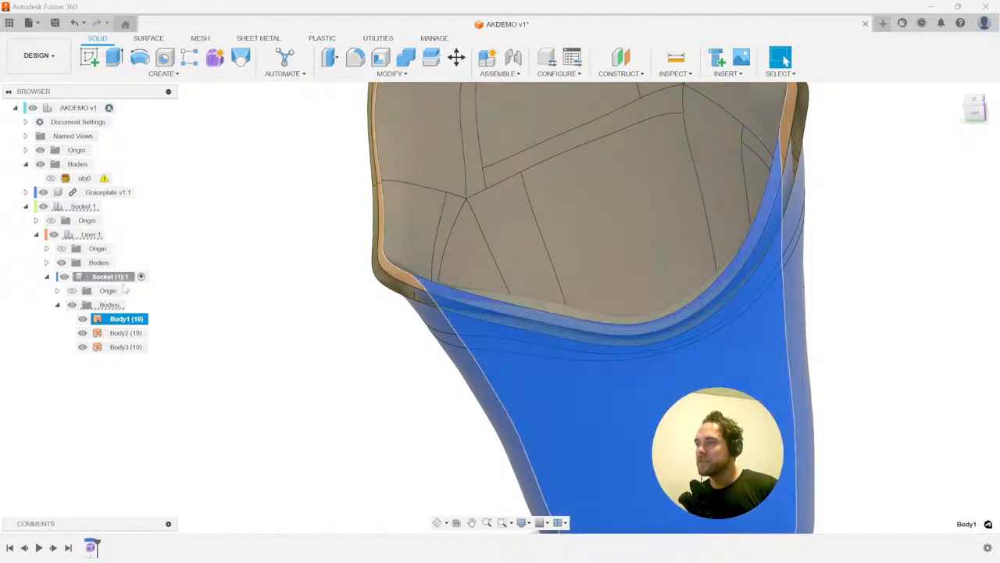
pyautogui.click(65, 266)
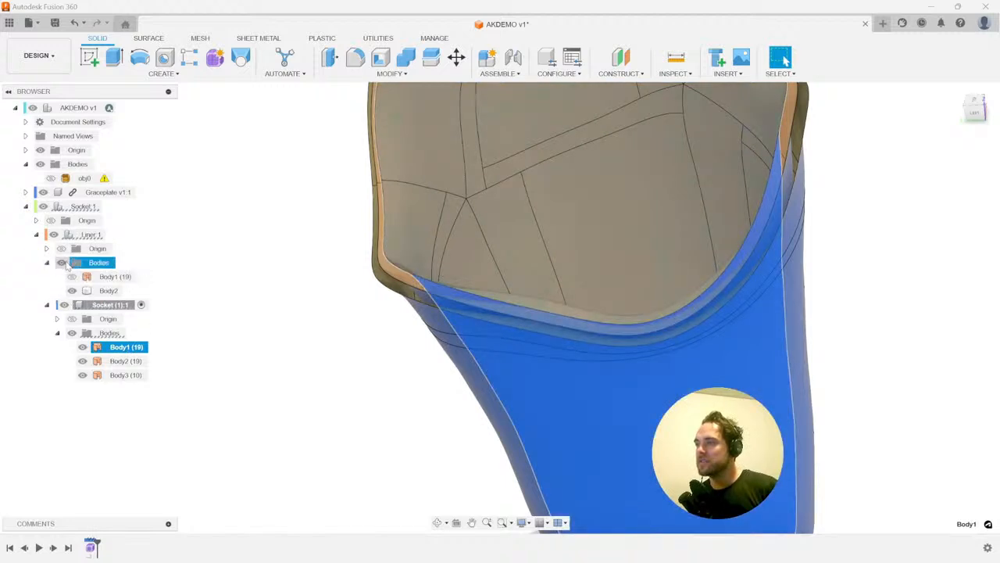
pyautogui.click(228, 279)
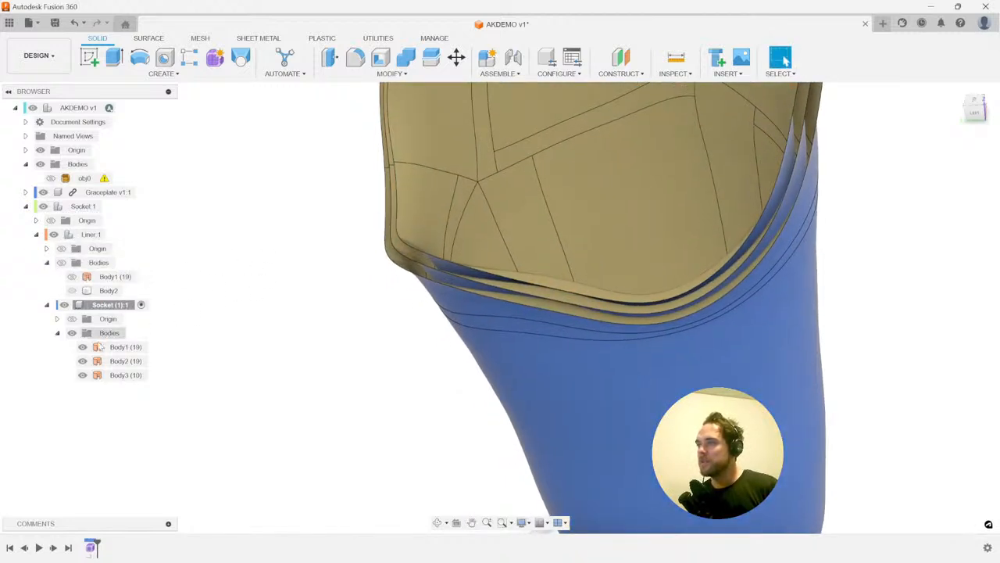
pyautogui.click(82, 347)
pyautogui.moveTo(253, 131); pyautogui.dragTo(248, 156, button='middle')
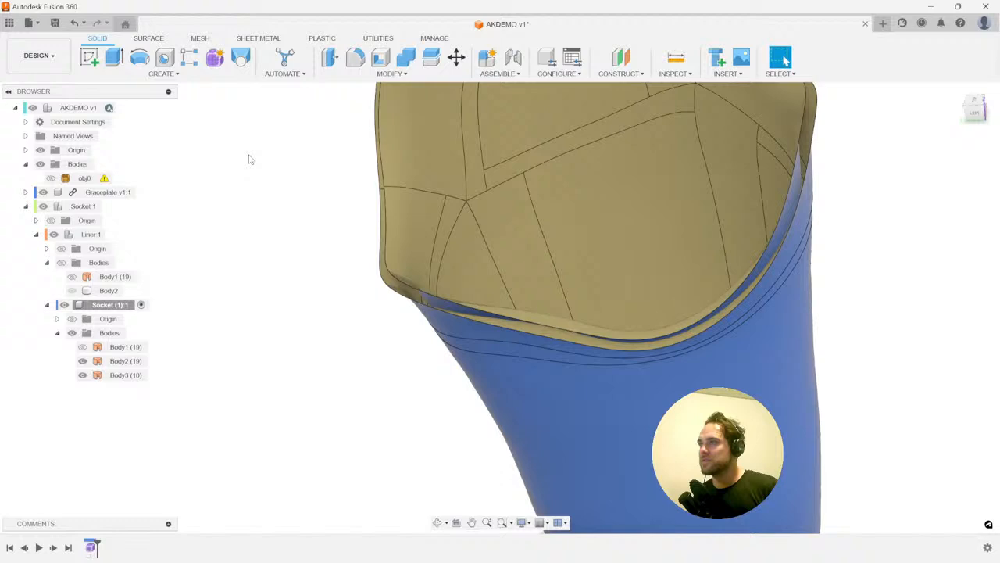
# - Loft a new surface body between the upper open edge loops of Body2 and Body3 to close the socket's rim
pyautogui.click(147, 39)
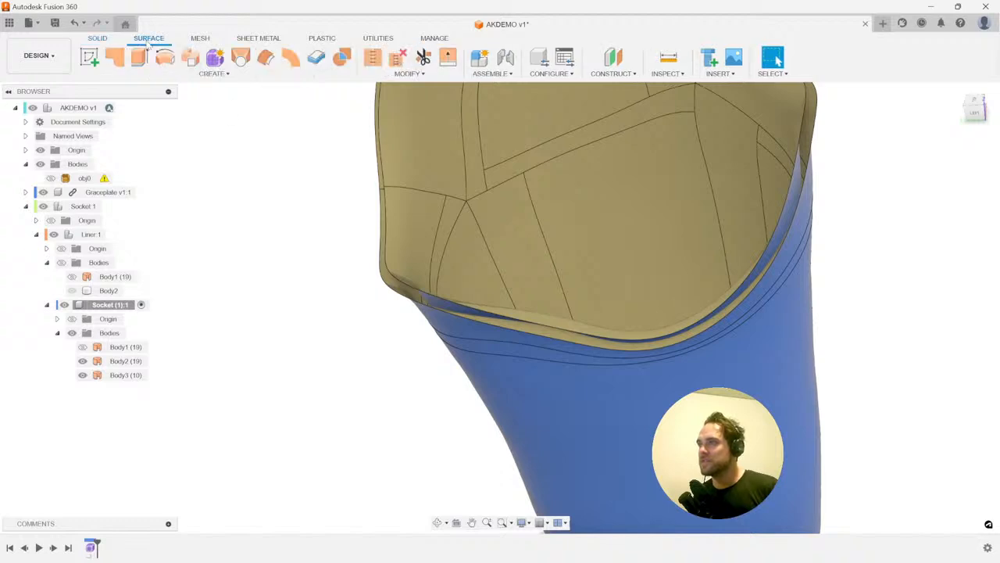
pyautogui.click(398, 287)
pyautogui.click(831, 336)
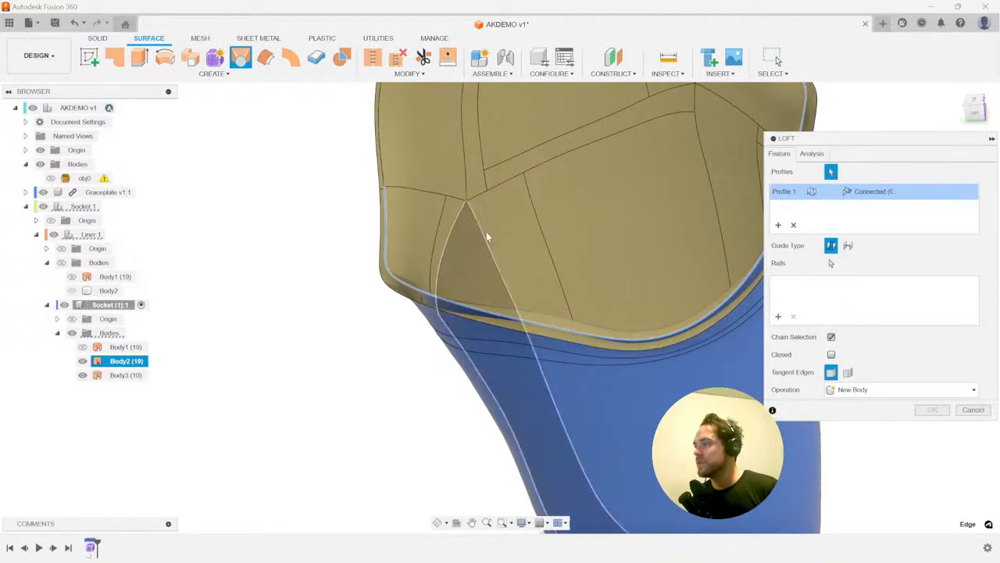
pyautogui.click(395, 283)
pyautogui.click(395, 284)
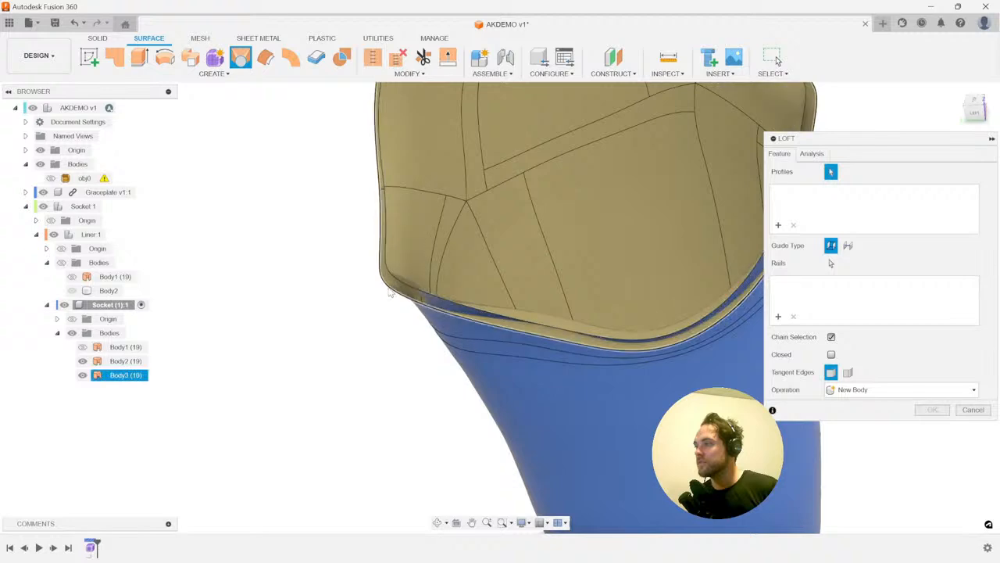
pyautogui.click(400, 285)
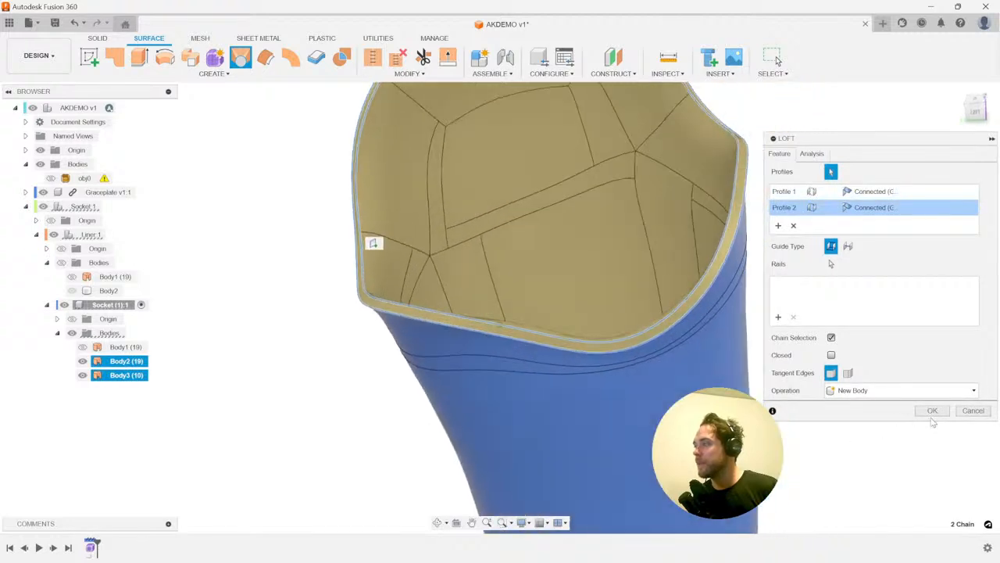
pyautogui.click(932, 411)
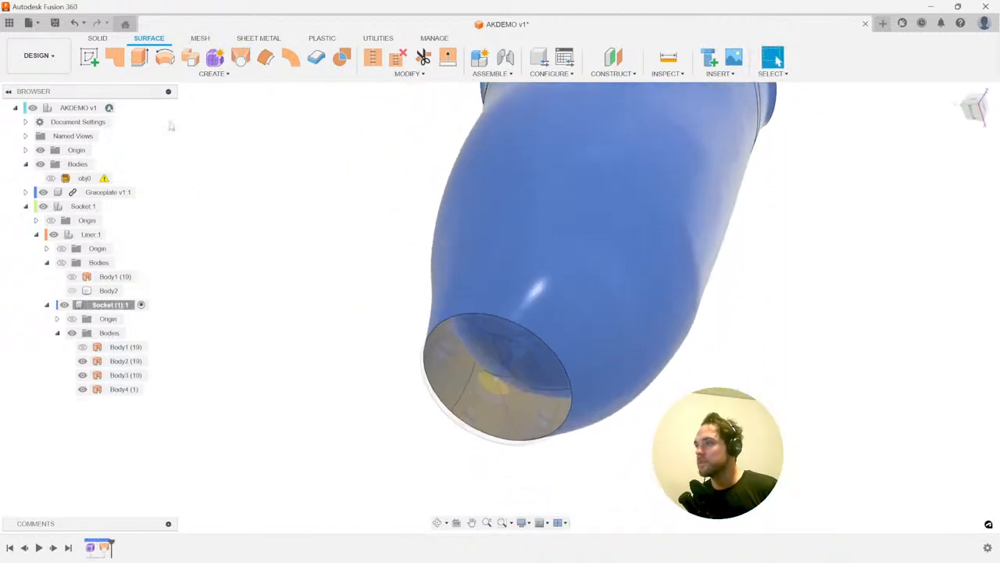
# - Patch Body3's circular distal opening with a flat surface as a new body
pyautogui.click(115, 59)
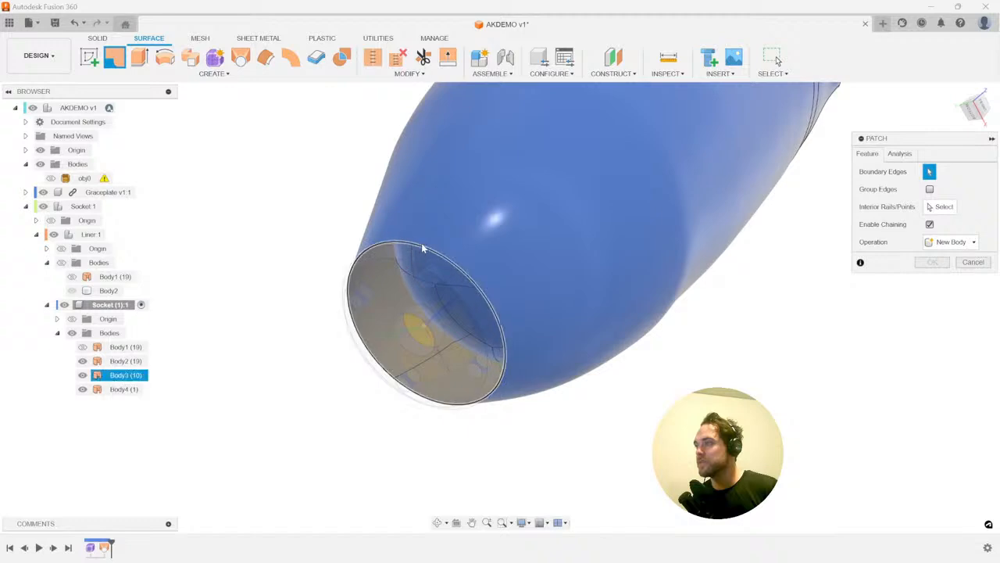
pyautogui.click(417, 257)
pyautogui.press('Return')
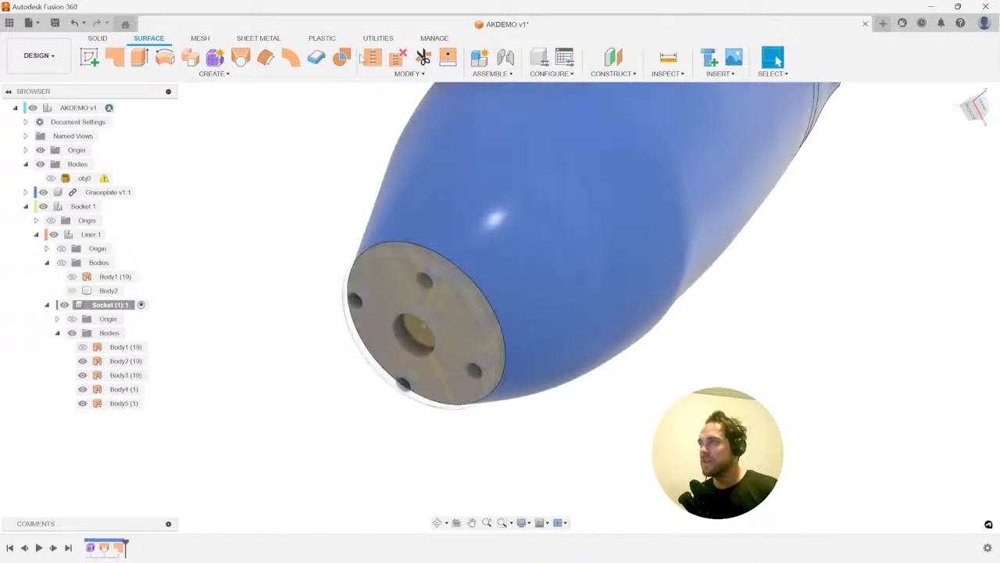
# - Stitch Body2, Body3, the rim loft and the distal patch into one new body with a 0.10 mm tolerance
pyautogui.click(373, 58)
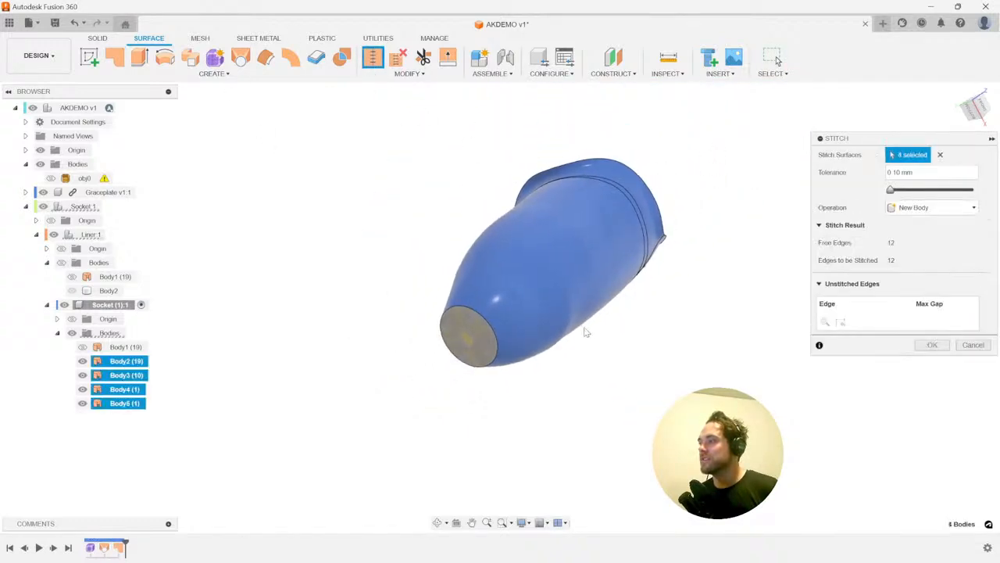
pyautogui.click(935, 346)
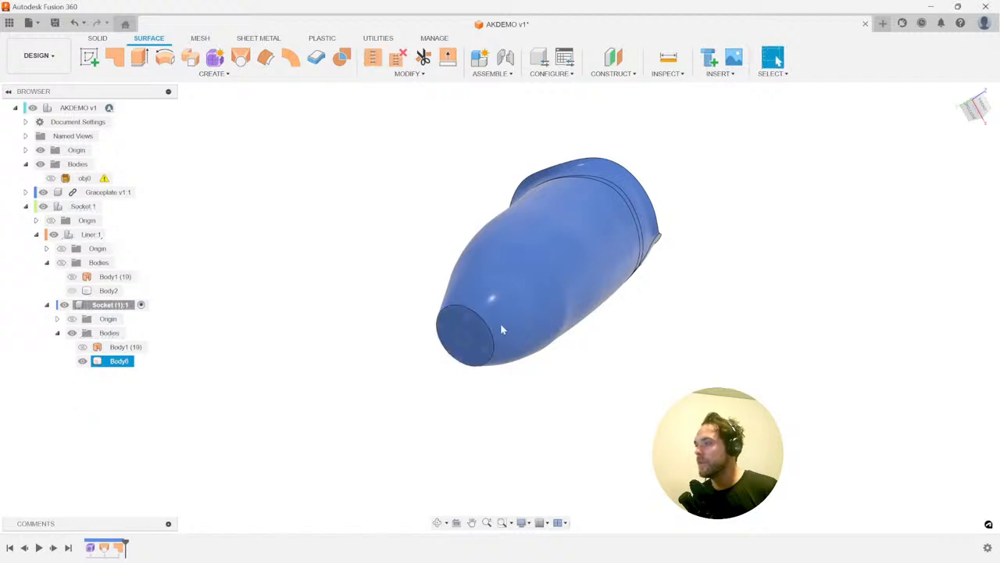
pyautogui.click(119, 361)
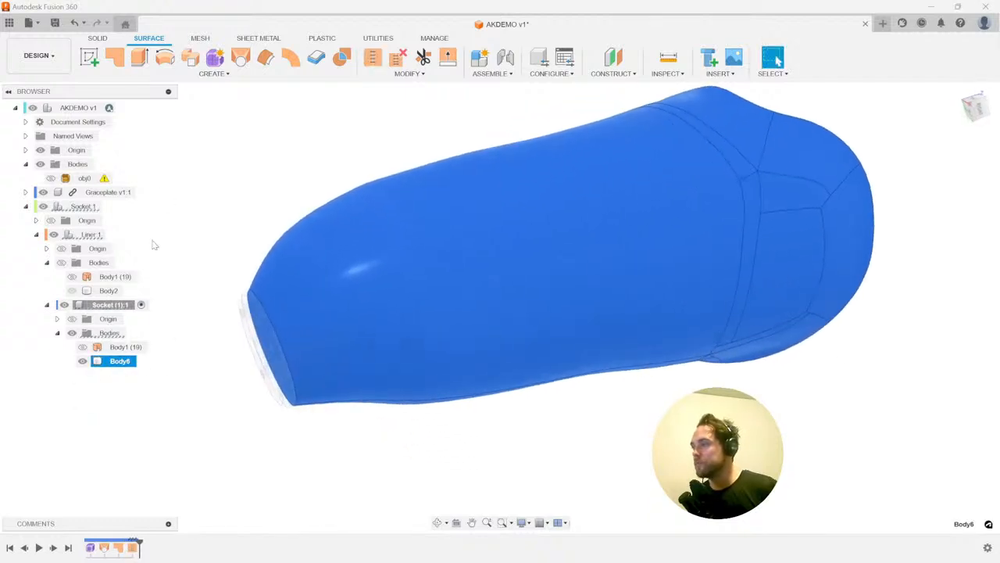
pyautogui.click(227, 156)
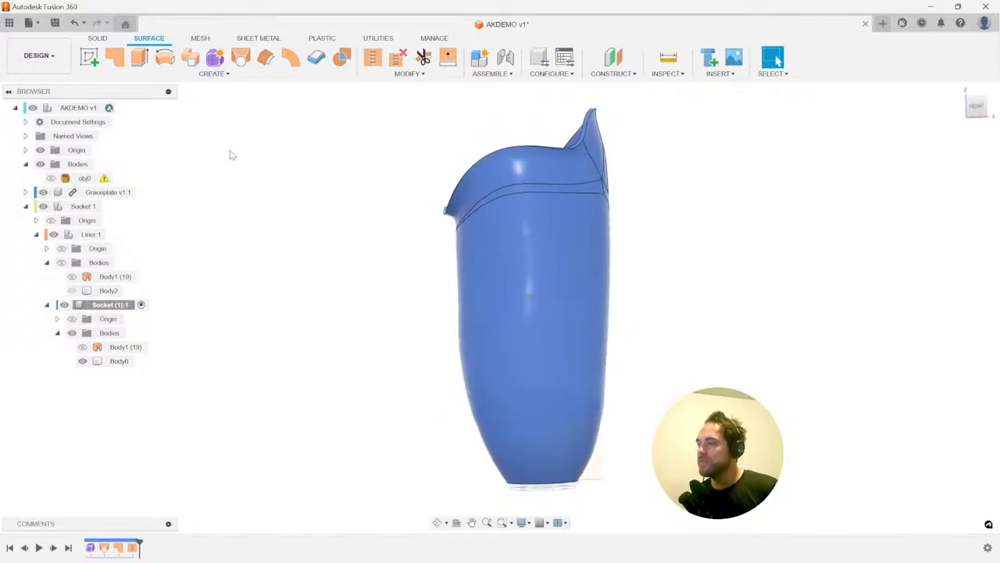
# - Switch to the photo viewer to examine the finished socket in 1701819398630.jpg, and return to Fusion 360 to view the model from another side
pyautogui.hotkey('alt', 'Tab')
pyautogui.moveTo(741, 116); pyautogui.dragTo(913, 4)
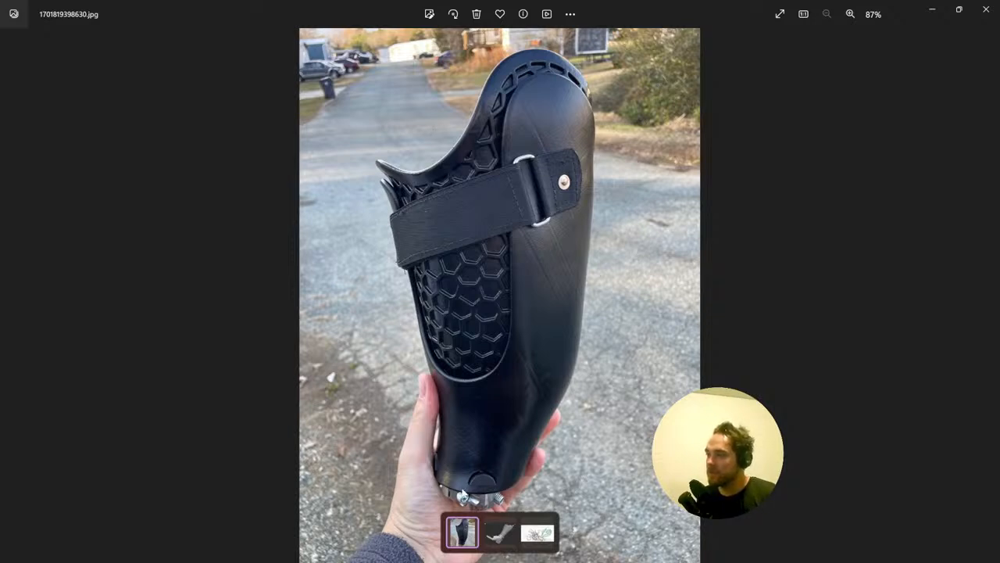
pyautogui.click(936, 9)
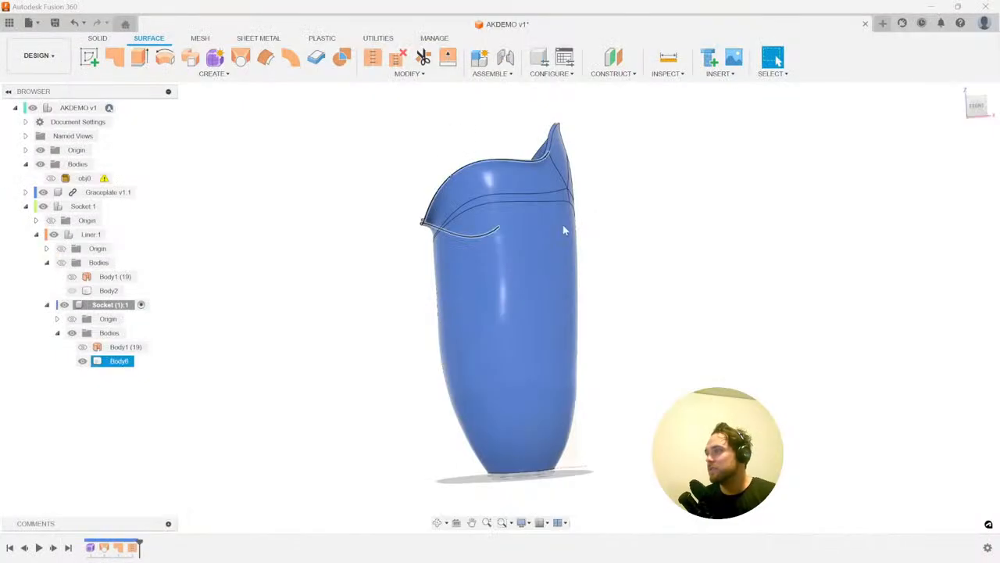
pyautogui.keyDown('shift'); pyautogui.moveTo(617, 225); pyautogui.dragTo(245, 299, button='middle'); pyautogui.keyUp('shift')
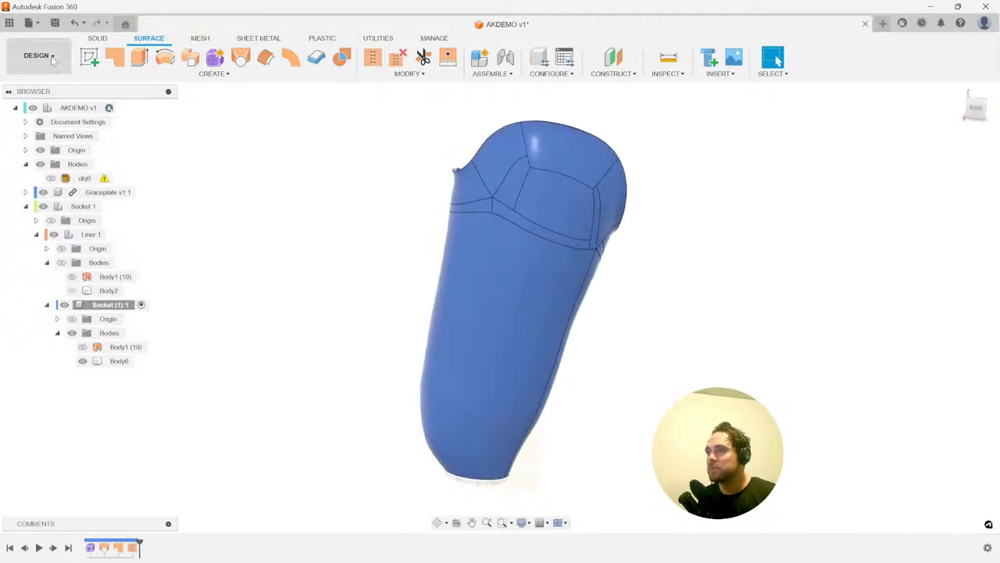
# - Insert DowellNutCuttingTool from the project's Hardware > MountingTemplates folder into the active Socket (1) component at its default position
pyautogui.click(9, 23)
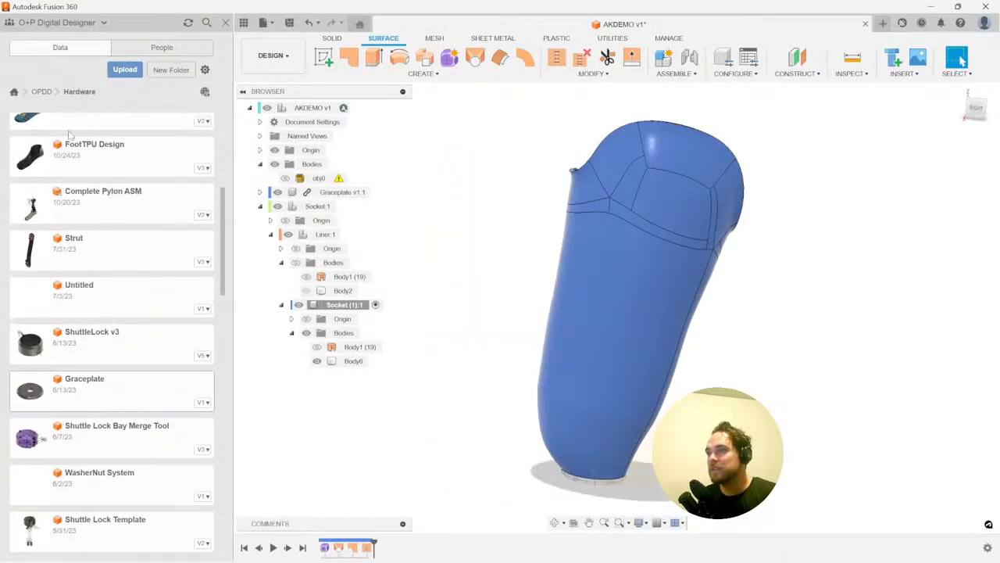
pyautogui.click(47, 92)
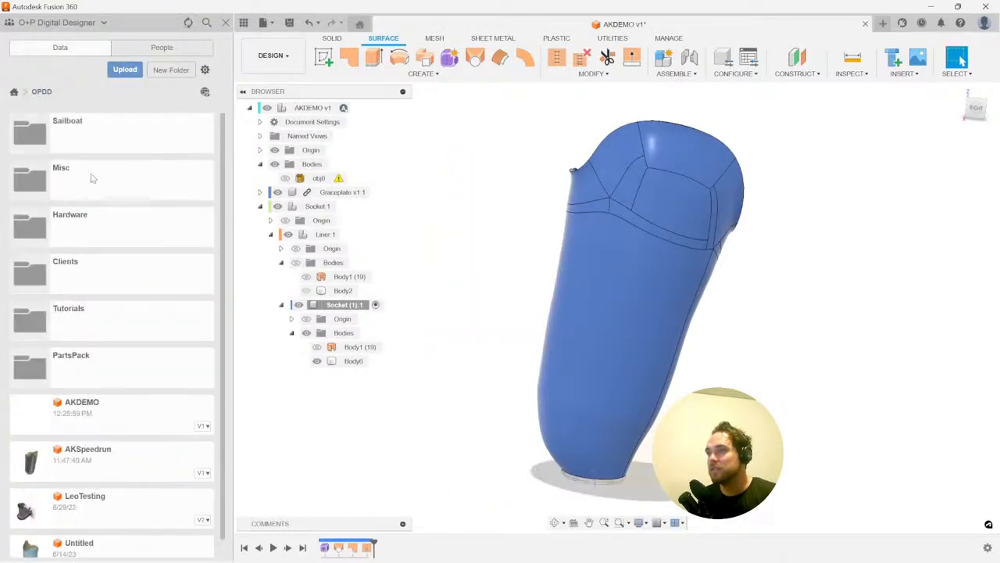
pyautogui.click(98, 229)
pyautogui.click(107, 228)
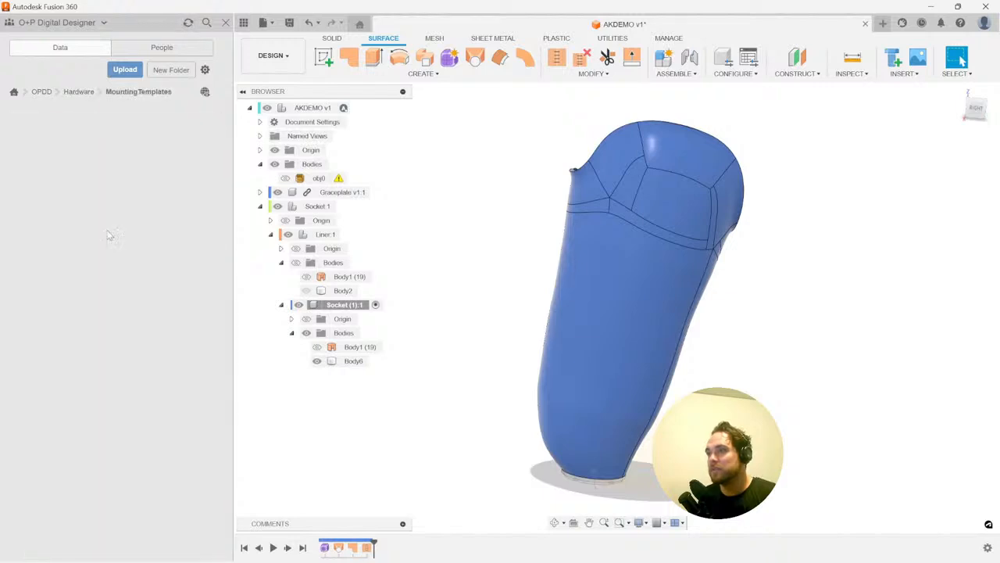
pyautogui.rightClick(92, 132)
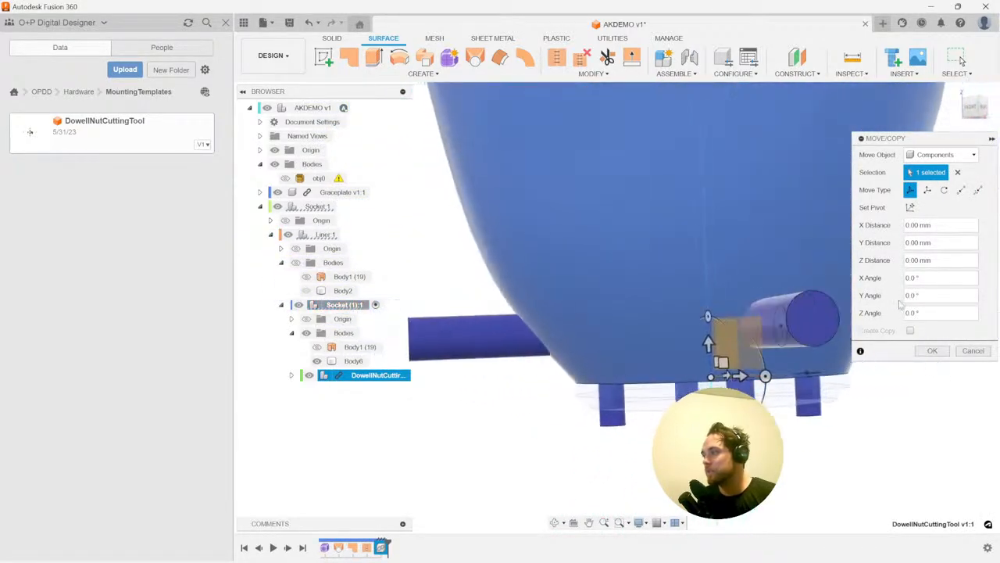
pyautogui.click(932, 350)
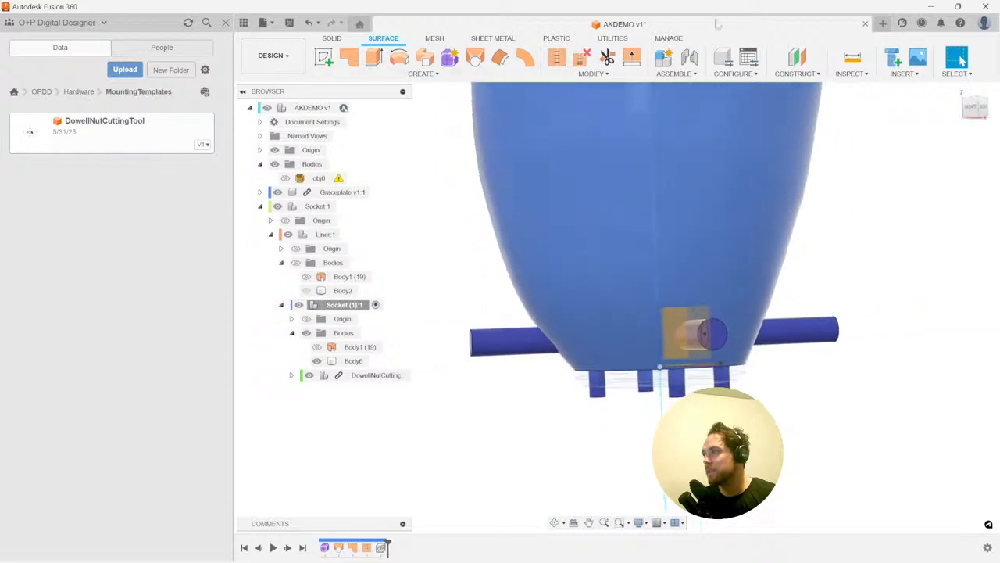
# - Examine how the dowel-nut cutting tools sit inside the socket with a temporary XZ-plane section rotated to -45.0° and -131.9°
pyautogui.click(860, 74)
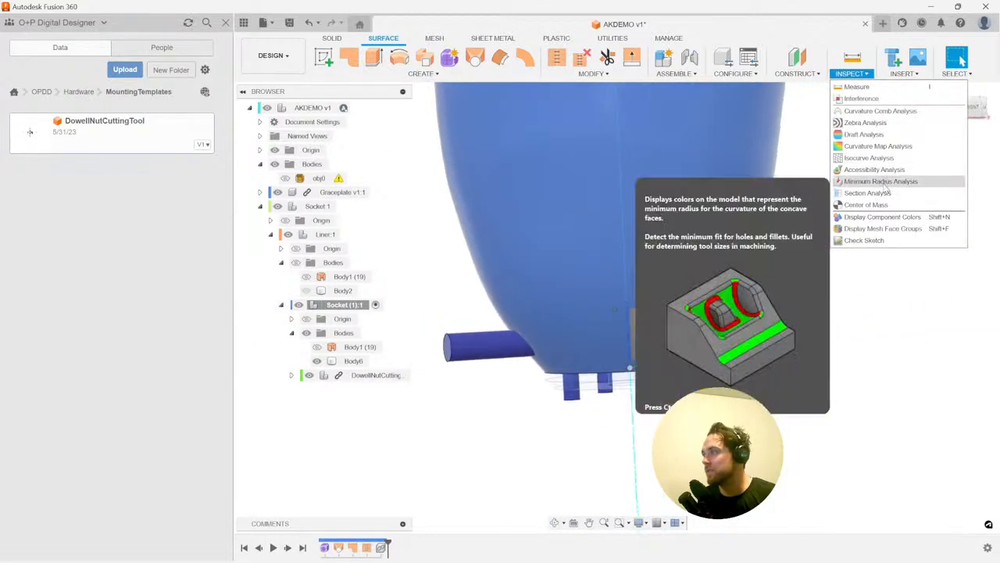
pyautogui.click(876, 196)
pyautogui.click(629, 323)
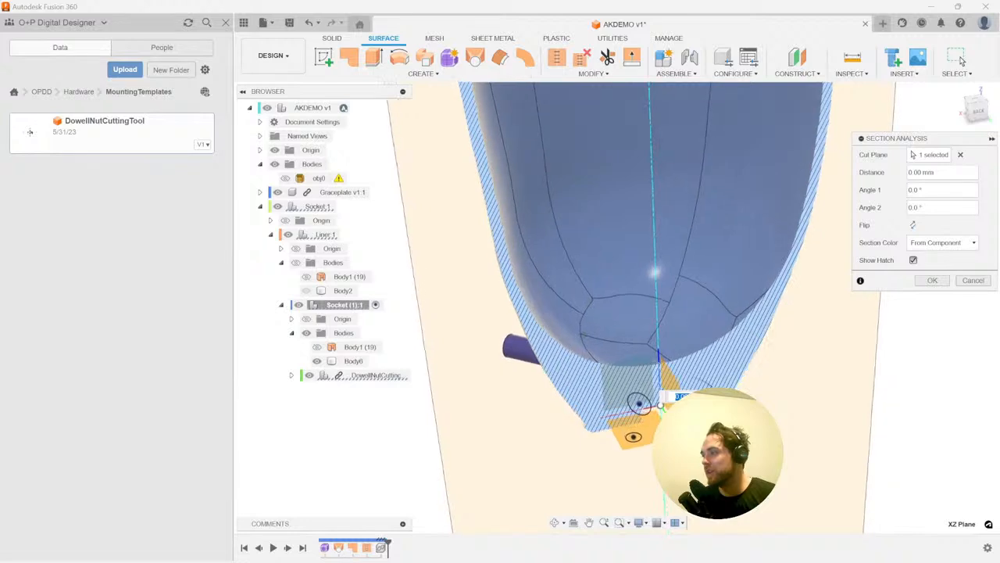
pyautogui.keyDown('shift'); pyautogui.moveTo(704, 395); pyautogui.dragTo(688, 430, button='middle'); pyautogui.keyUp('shift')
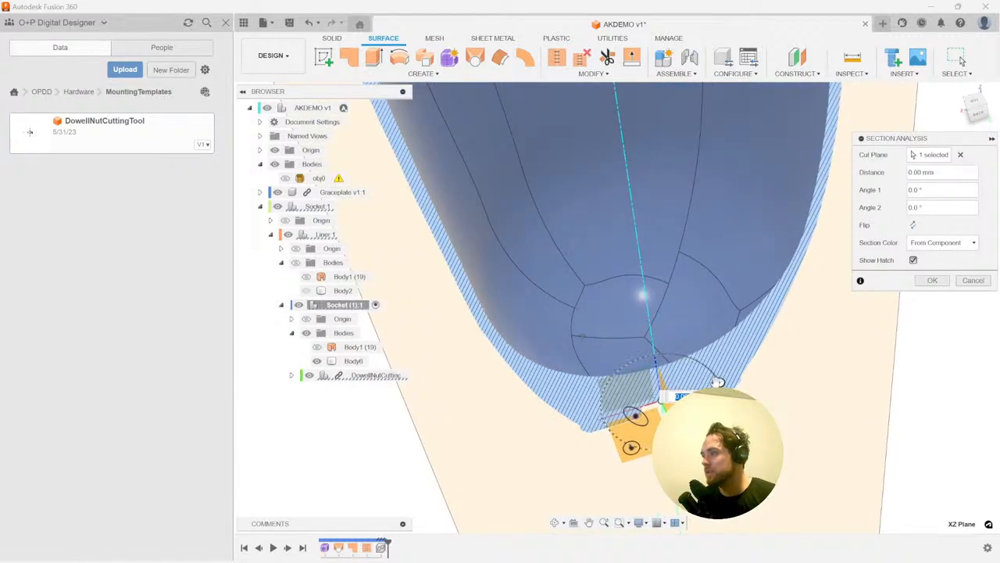
pyautogui.moveTo(719, 384); pyautogui.dragTo(714, 425)
pyautogui.keyDown('shift'); pyautogui.moveTo(714, 426); pyautogui.dragTo(704, 370, button='middle'); pyautogui.keyUp('shift')
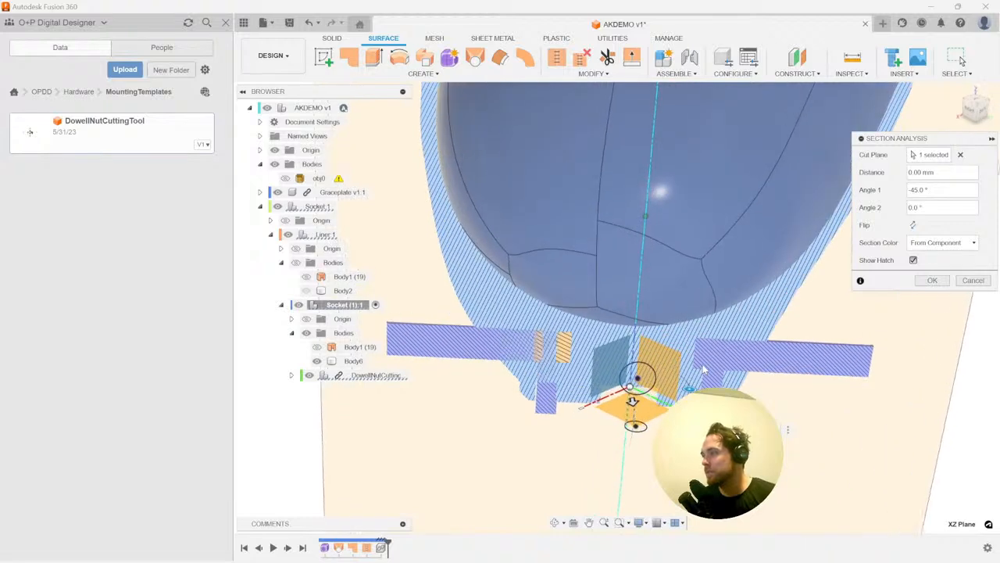
pyautogui.moveTo(633, 402); pyautogui.dragTo(646, 429)
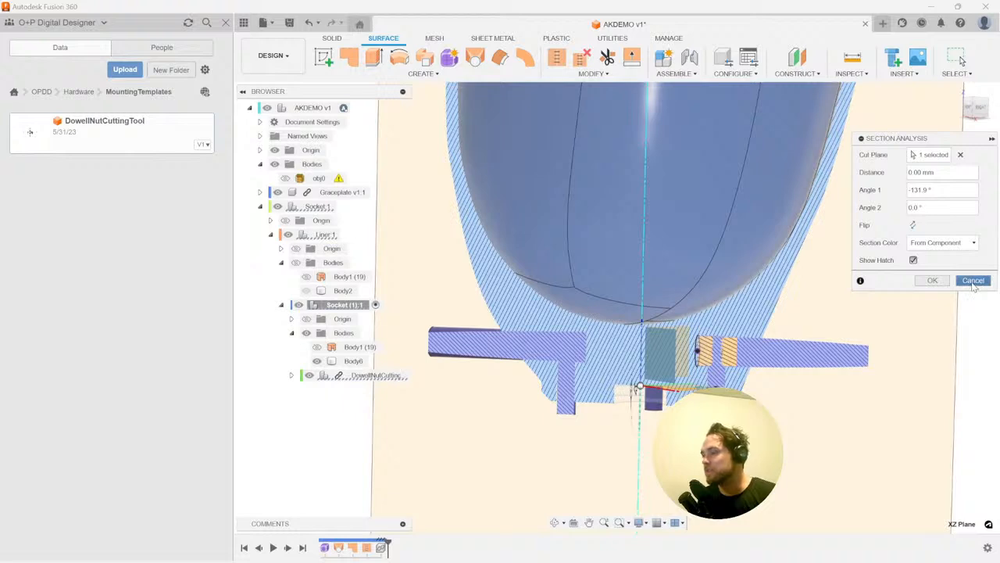
pyautogui.click(973, 280)
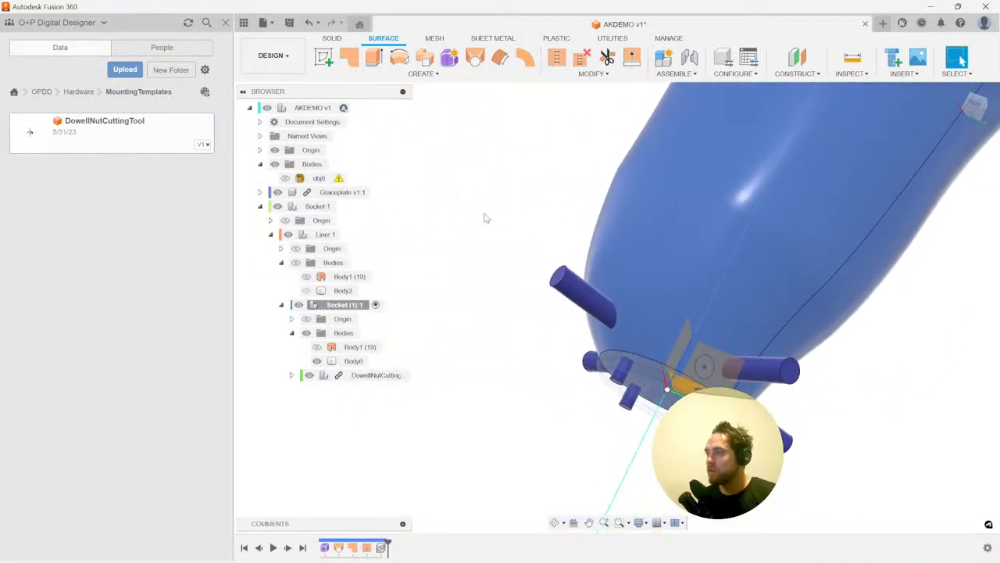
# - Cut the dowel-nut tool bodies out of Body6 with Combine, and hide the DowellNutCuttingTool component
pyautogui.press('s')
pyautogui.click(604, 260)
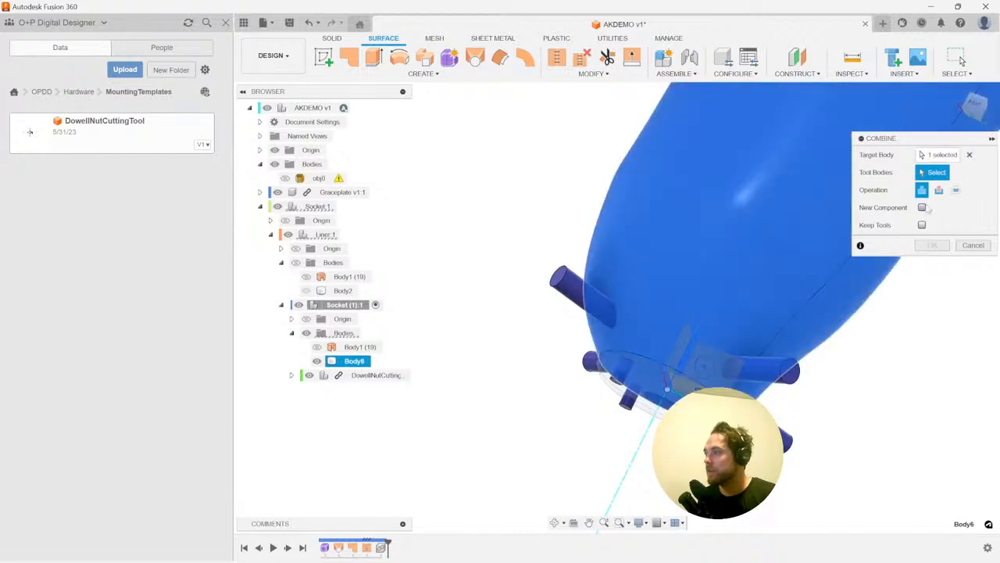
pyautogui.click(570, 307)
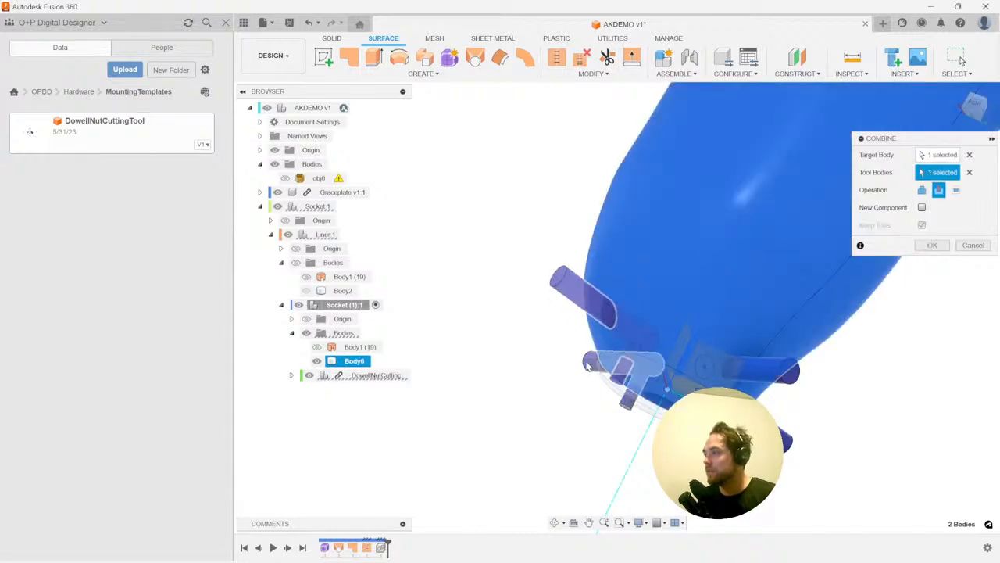
pyautogui.click(629, 368)
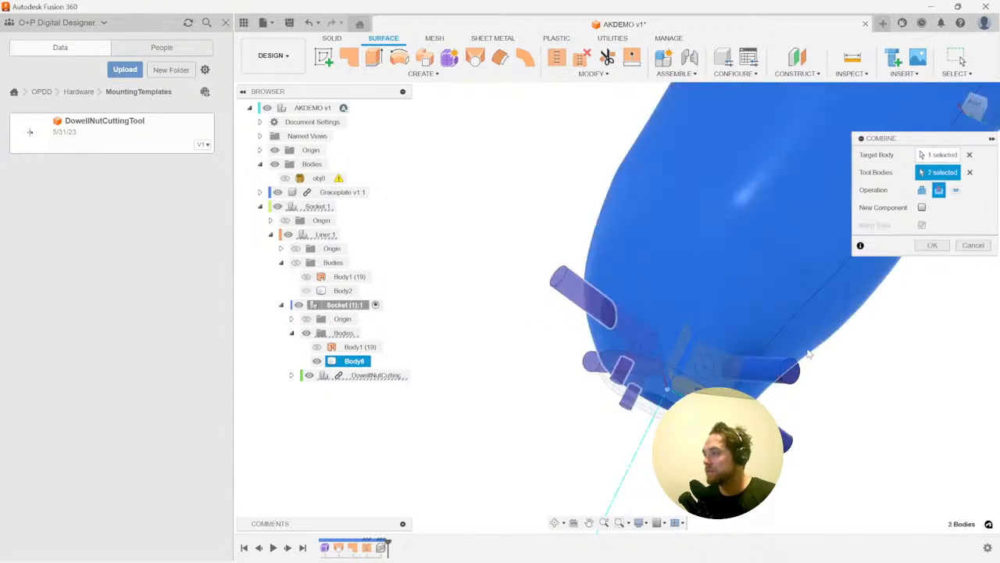
pyautogui.click(932, 245)
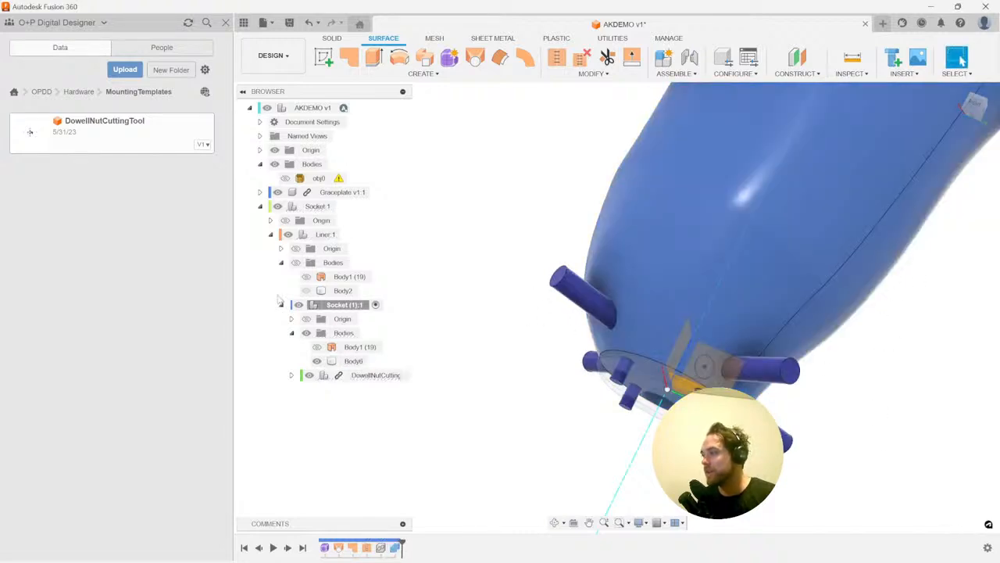
pyautogui.click(308, 375)
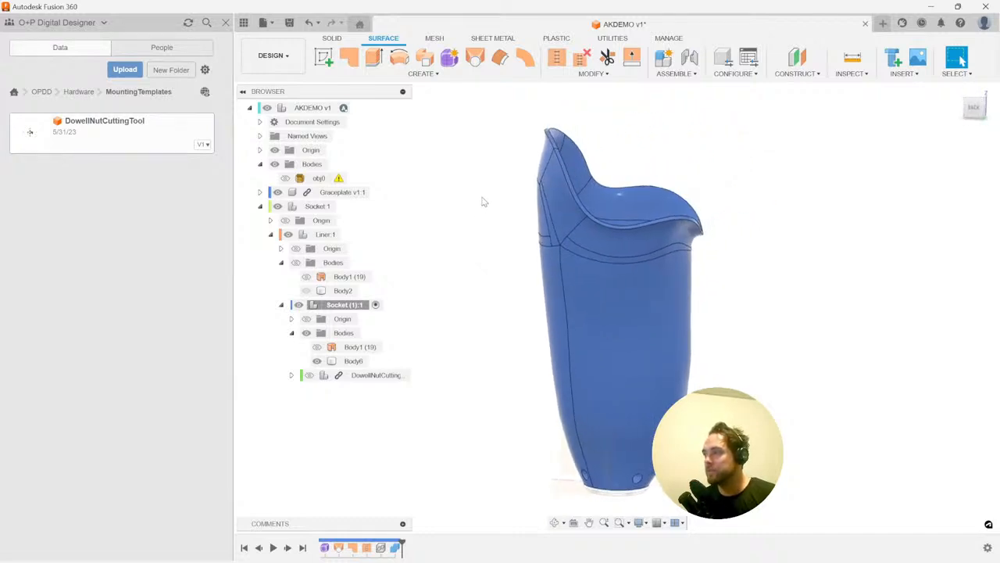
pyautogui.press('s')
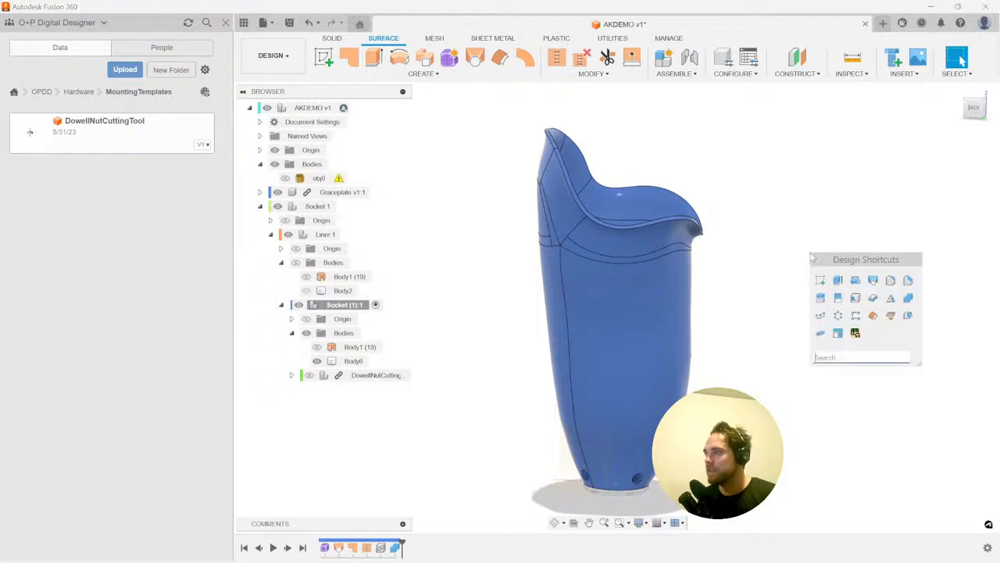
pyautogui.click(820, 280)
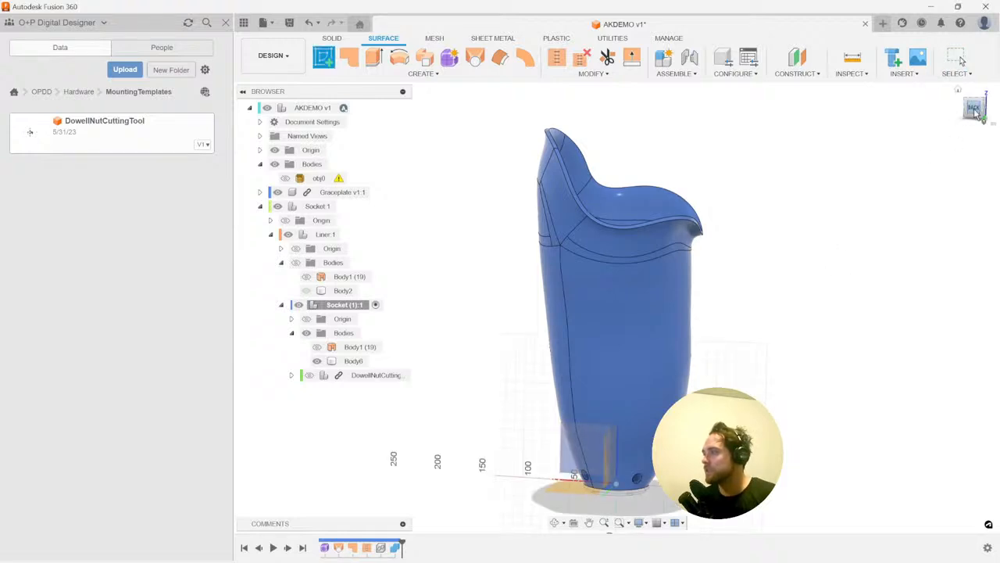
pyautogui.click(559, 465)
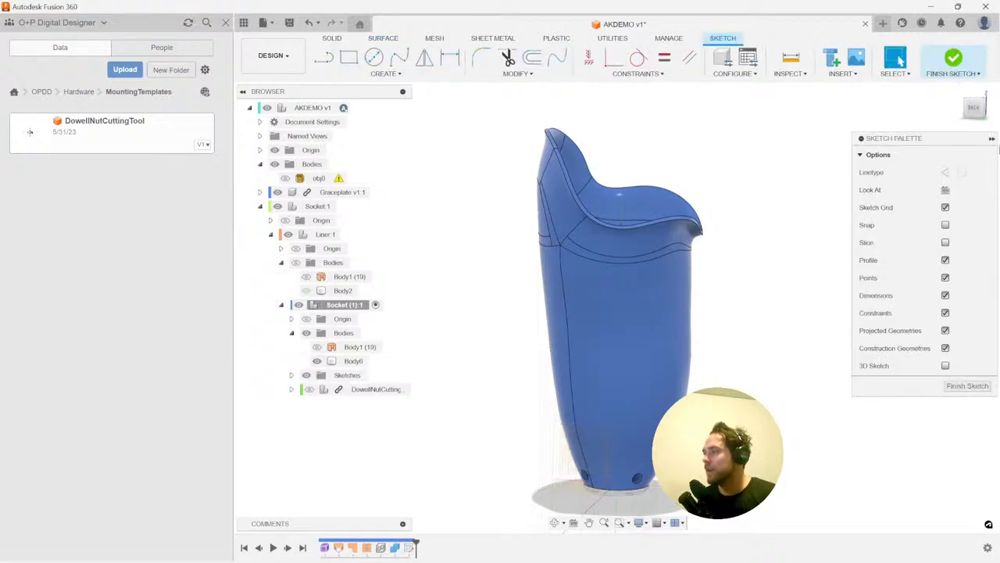
pyautogui.hotkey('ctrl', 'z')
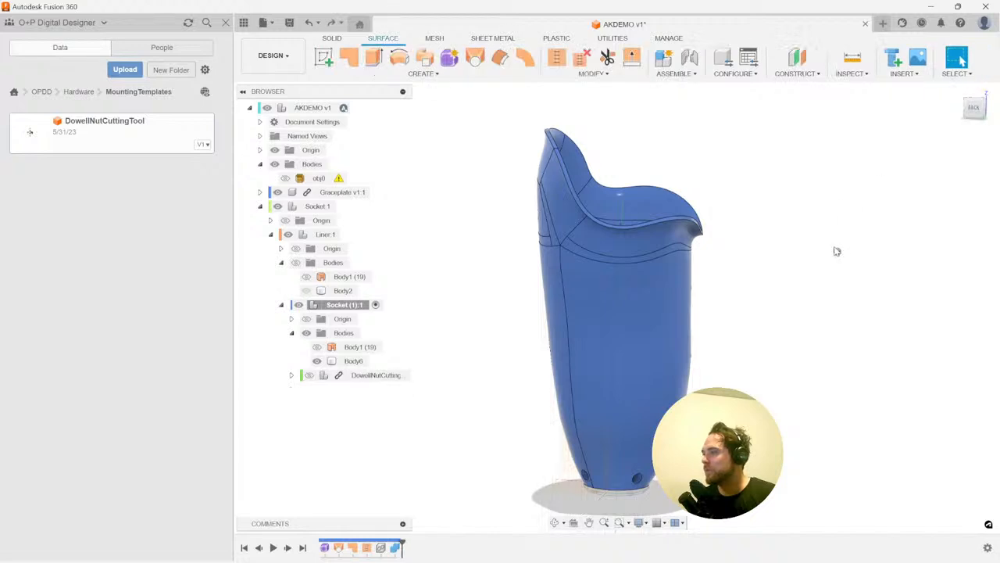
# - Start a new sketch on the XZ plane in the Socket (1) component, facing the back of the socket
pyautogui.rightClick(838, 250)
pyautogui.click(842, 215)
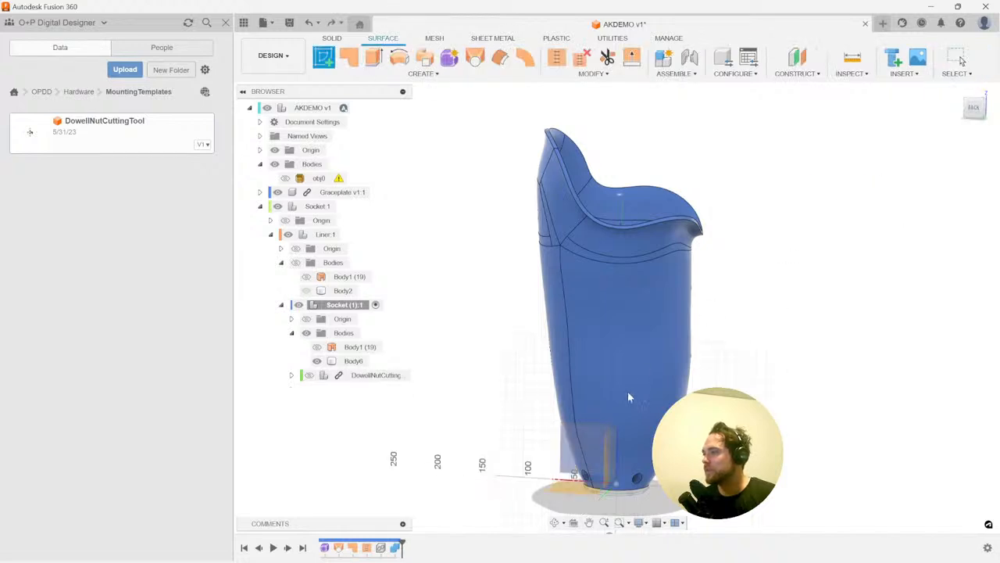
pyautogui.click(567, 464)
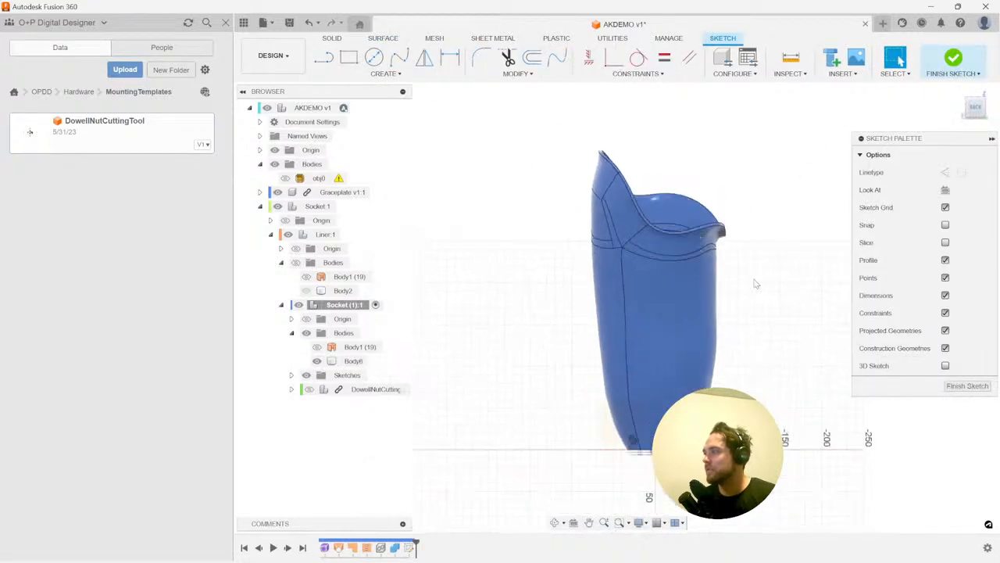
pyautogui.scroll(3, 750, 255)
pyautogui.moveTo(745, 255)
pyautogui.mouseDown(button='middle')
pyautogui.moveTo(743, 212)
pyautogui.moveTo(725, 209)
pyautogui.mouseUp(button='middle')
pyautogui.scroll(-2, 731, 223)
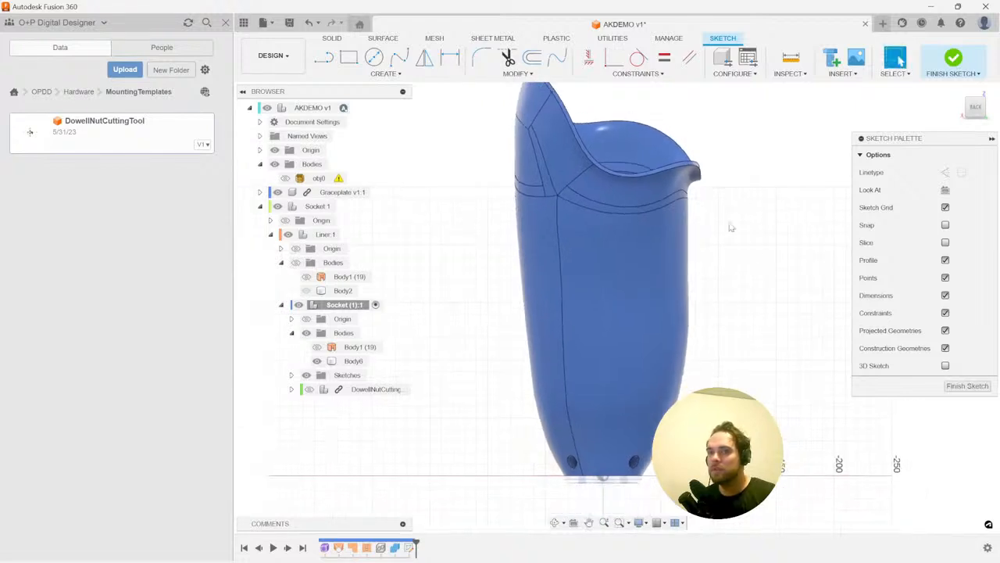
# - Draw a closed fit-point spline outlining a tall rounded window from above the socket's rim down towards its distal end
pyautogui.press('s')
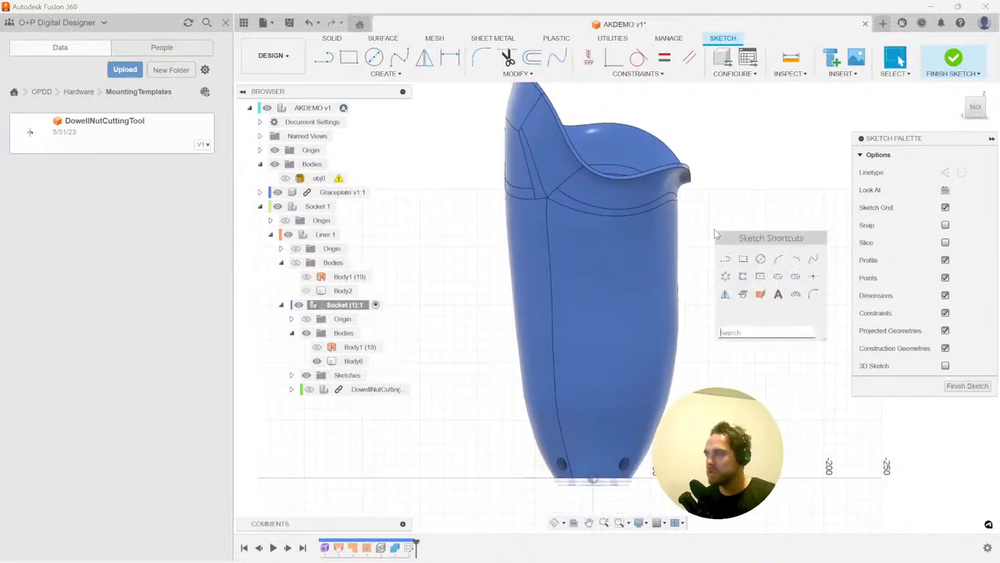
pyautogui.click(812, 259)
pyautogui.scroll(2, 583, 149)
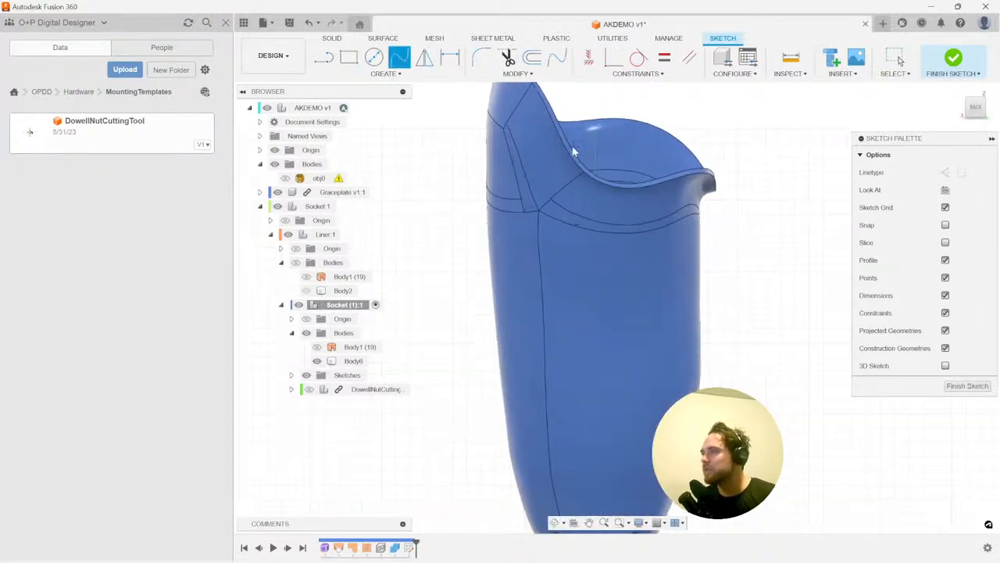
pyautogui.moveTo(579, 121); pyautogui.dragTo(600, 136, button='middle')
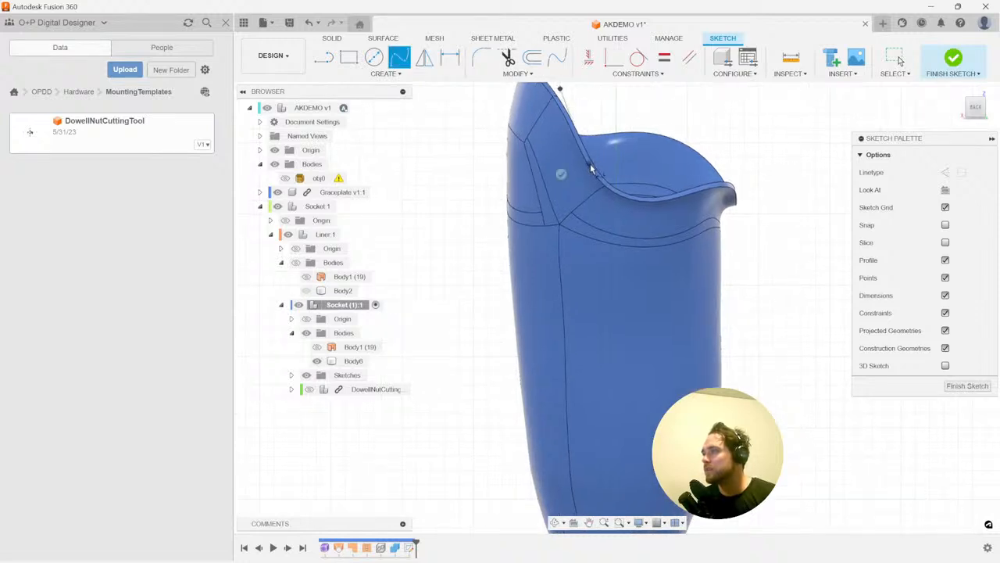
pyautogui.click(610, 250)
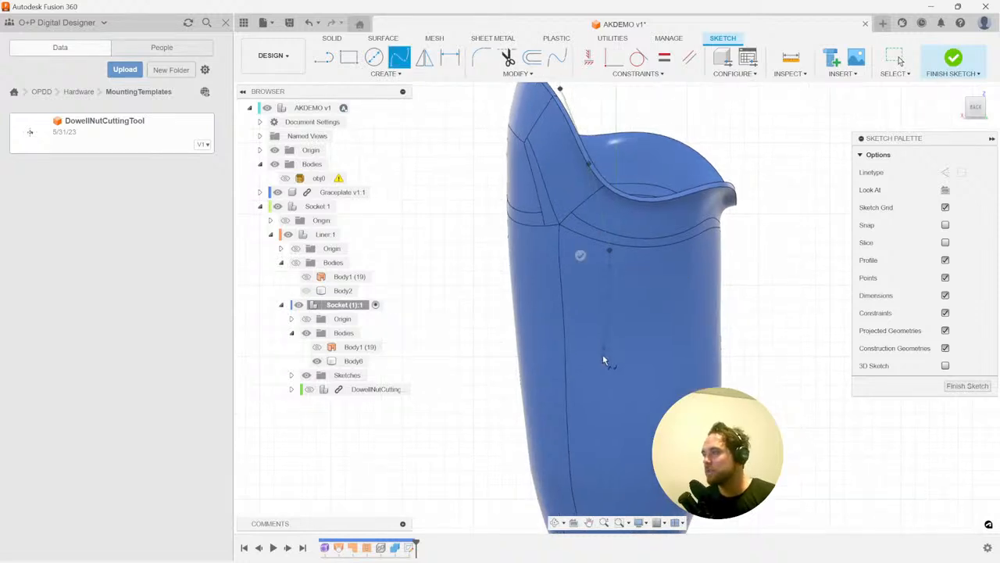
pyautogui.click(622, 440)
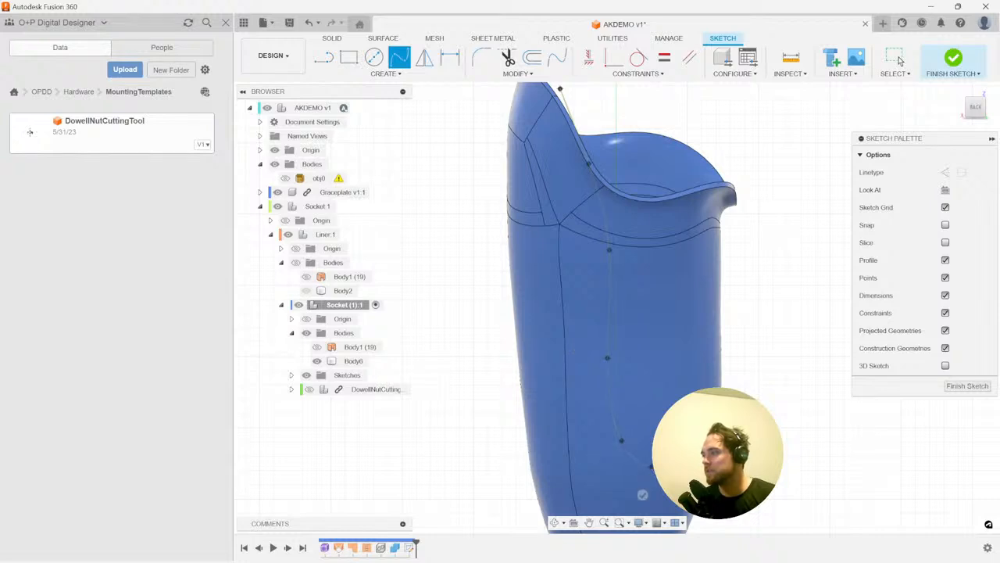
pyautogui.click(697, 351)
pyautogui.click(702, 203)
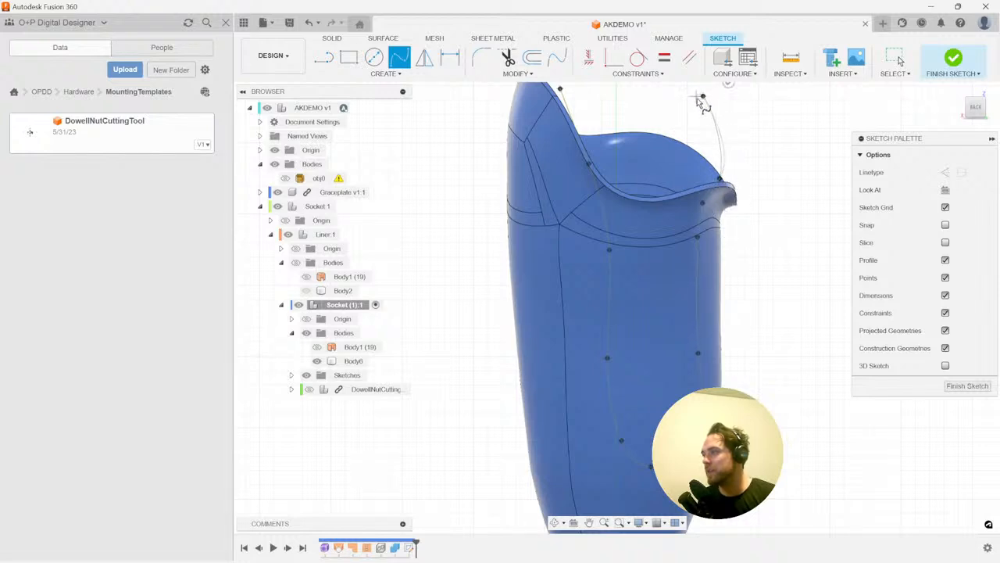
pyautogui.moveTo(698, 98); pyautogui.dragTo(735, 158, button='middle')
pyautogui.click(600, 149)
pyautogui.press('Escape')
# - Smooth the window outline by moving the spline's fit points above the rim, at the trim edge and around the rounded lower end
pyautogui.moveTo(632, 166); pyautogui.dragTo(614, 192, button='middle')
pyautogui.scroll(3, 594, 198)
pyautogui.click(579, 164)
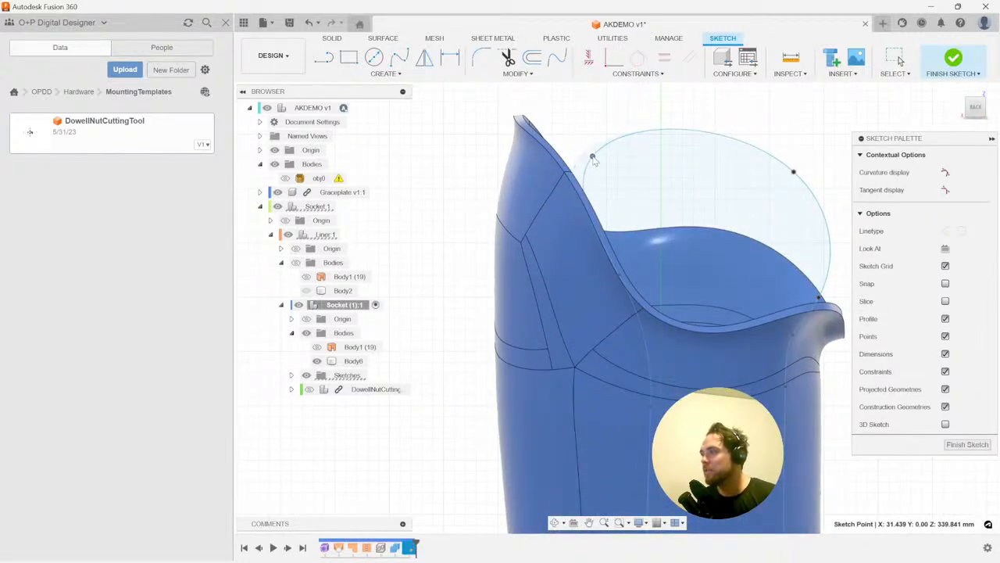
pyautogui.scroll(-3, 594, 160)
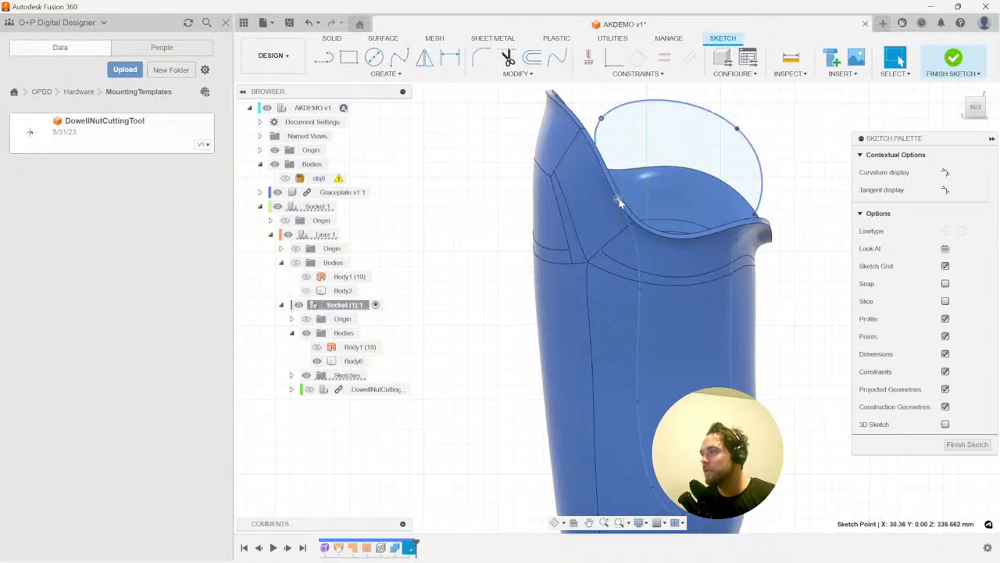
pyautogui.moveTo(614, 200); pyautogui.dragTo(615, 200)
pyautogui.moveTo(616, 200); pyautogui.dragTo(621, 143, button='middle')
pyautogui.scroll(-2, 622, 144)
pyautogui.scroll(2, 641, 336)
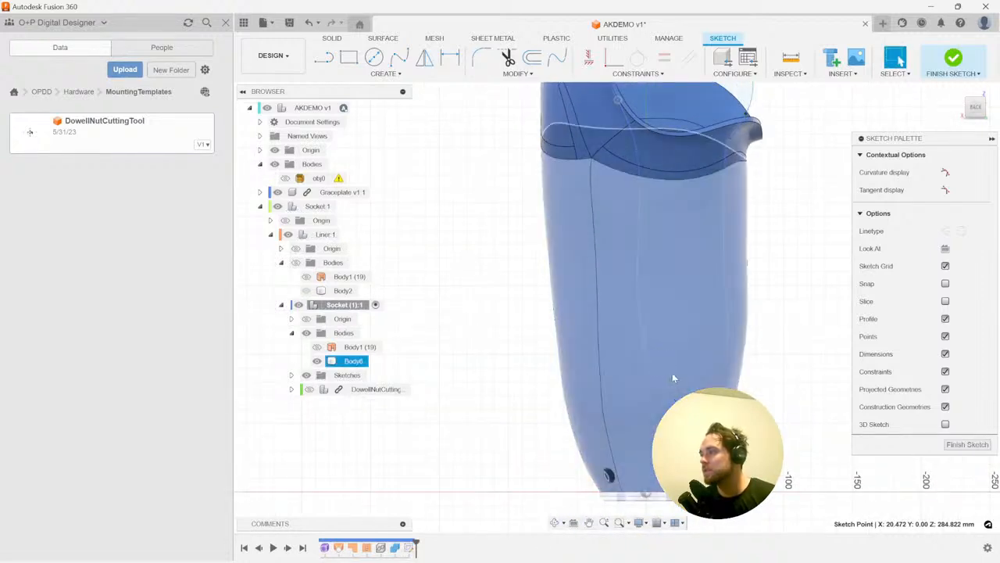
pyautogui.moveTo(645, 369); pyautogui.dragTo(645, 365)
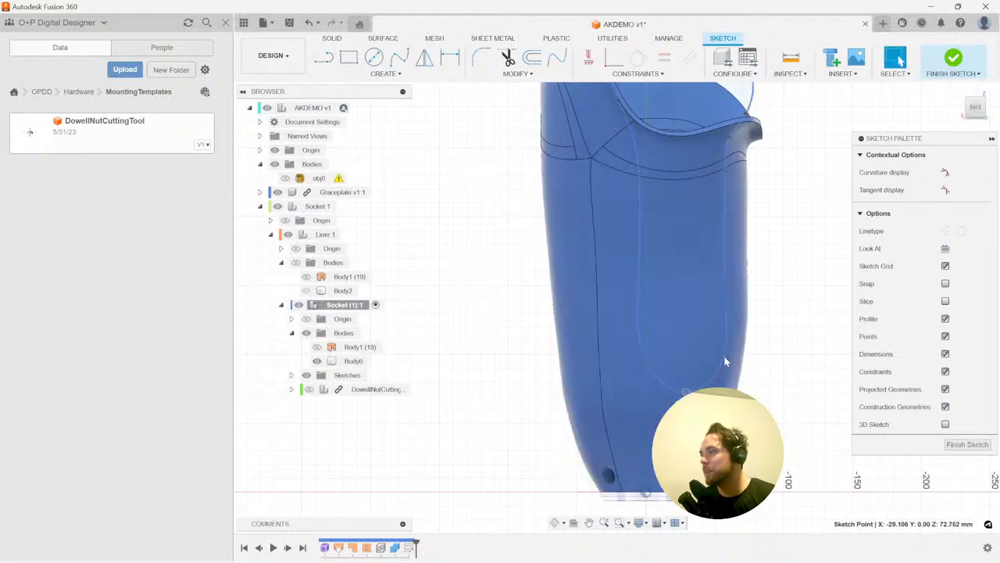
pyautogui.moveTo(722, 365); pyautogui.dragTo(719, 364)
pyautogui.moveTo(777, 235); pyautogui.dragTo(750, 276, button='middle')
pyautogui.scroll(-1, 749, 276)
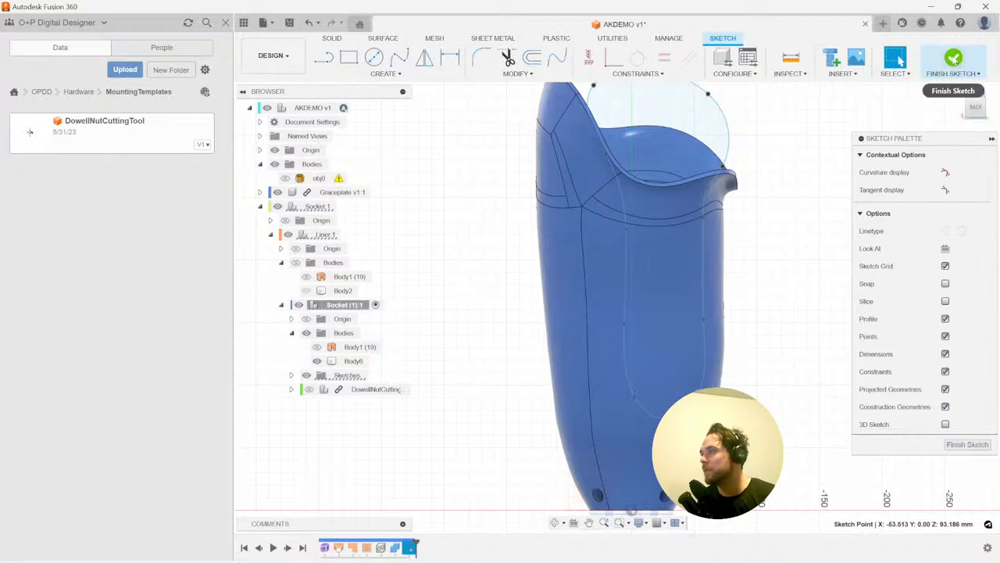
# - Extrude the spline profile 238.973 mm to one side as a cut through the socket wall
pyautogui.press('e')
pyautogui.click(663, 128)
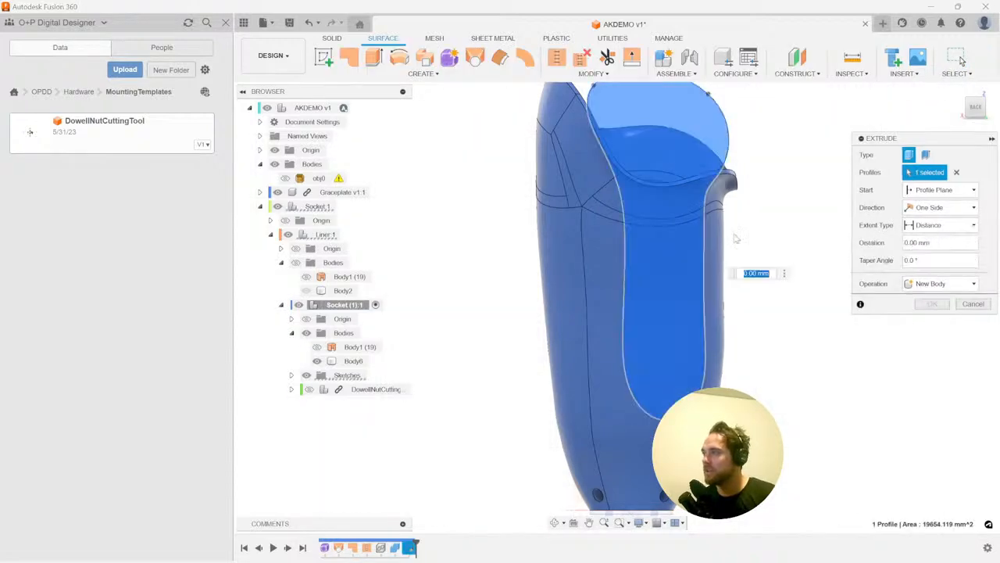
pyautogui.moveTo(737, 239)
pyautogui.keyDown('shift'); pyautogui.mouseDown(button='middle')
pyautogui.moveTo(704, 249)
pyautogui.moveTo(602, 333)
pyautogui.mouseUp(button='middle'); pyautogui.keyUp('shift')
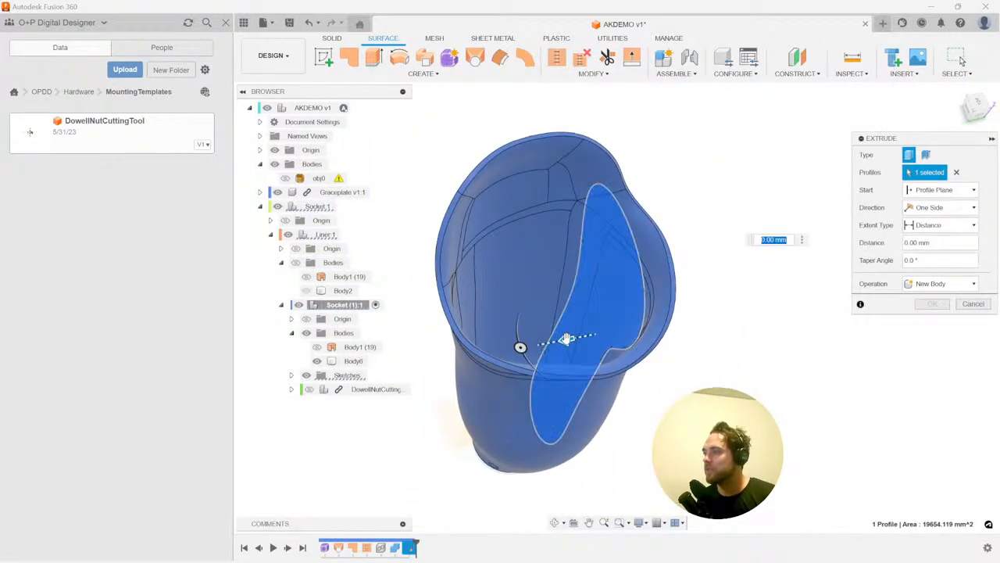
pyautogui.moveTo(566, 338); pyautogui.dragTo(256, 392)
pyautogui.keyDown('shift'); pyautogui.moveTo(500, 369); pyautogui.dragTo(841, 308, button='middle'); pyautogui.keyUp('shift')
pyautogui.click(940, 207)
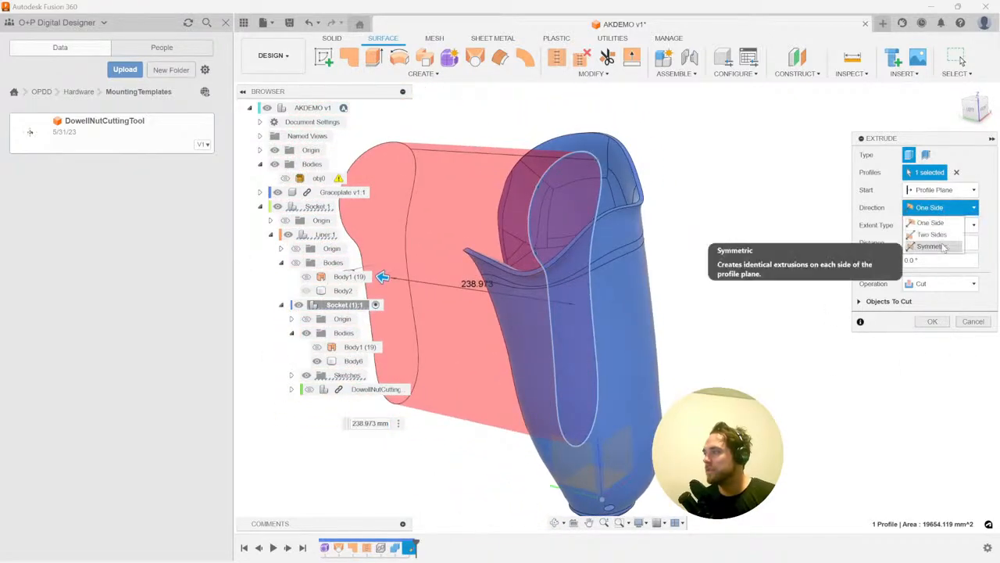
pyautogui.click(930, 239)
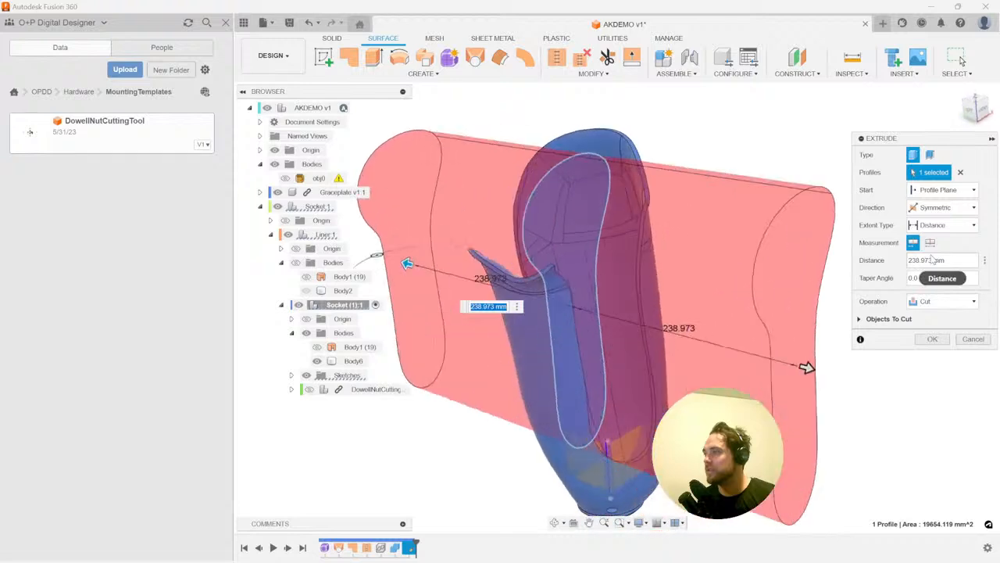
pyautogui.click(944, 208)
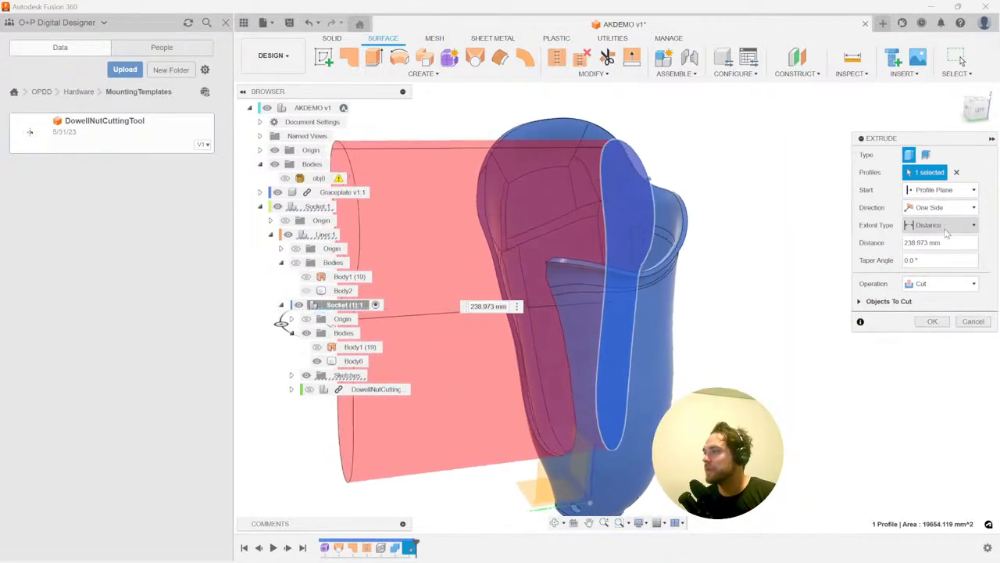
pyautogui.click(933, 321)
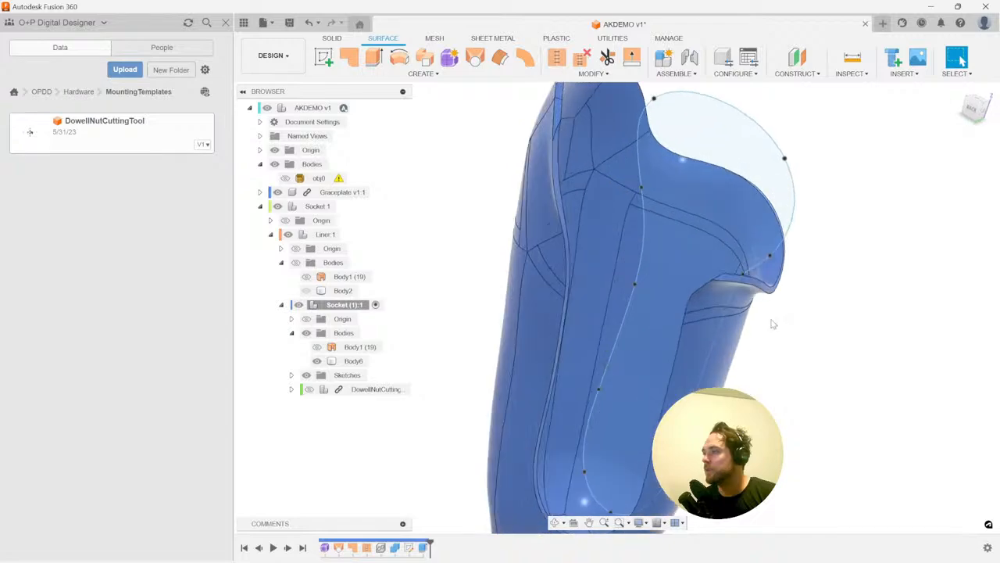
# - Fillet the sharp corner edge on one side of the socket's trimmed rim with a radius of about 7.362 mm
pyautogui.scroll(5, 774, 324)
pyautogui.keyDown('shift'); pyautogui.moveTo(774, 329); pyautogui.dragTo(488, 442, button='middle'); pyautogui.keyUp('shift')
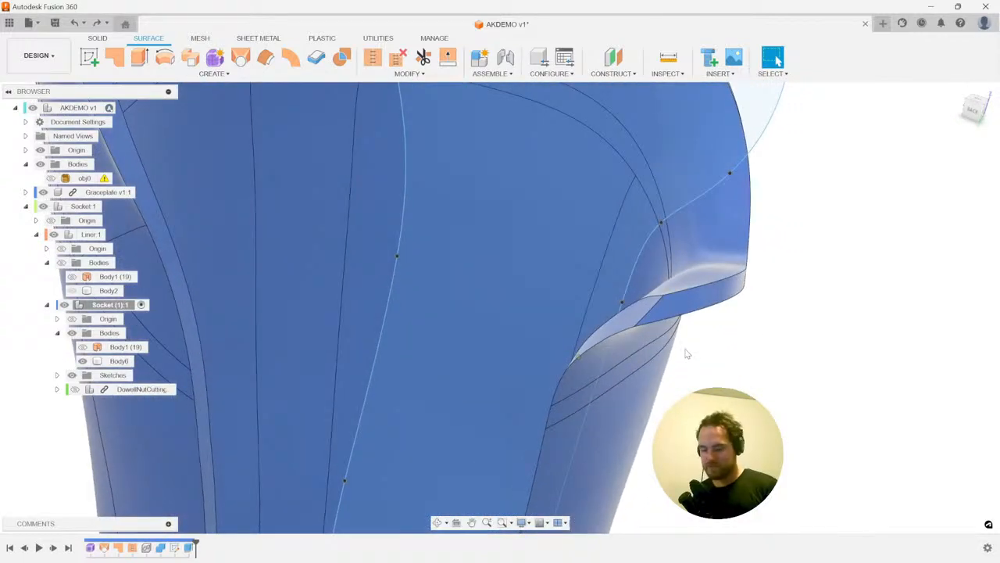
pyautogui.press('f')
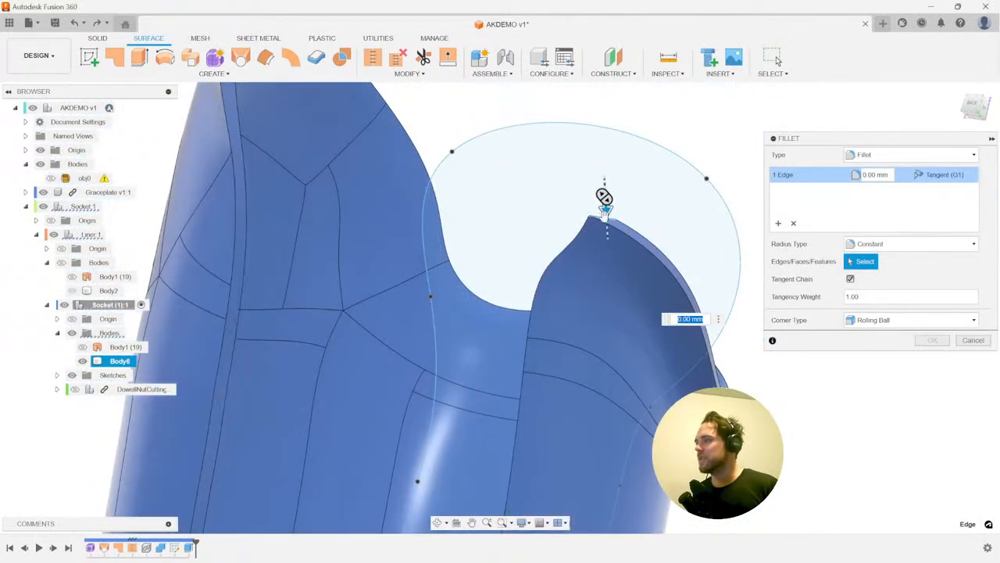
pyautogui.moveTo(604, 207); pyautogui.dragTo(606, 248)
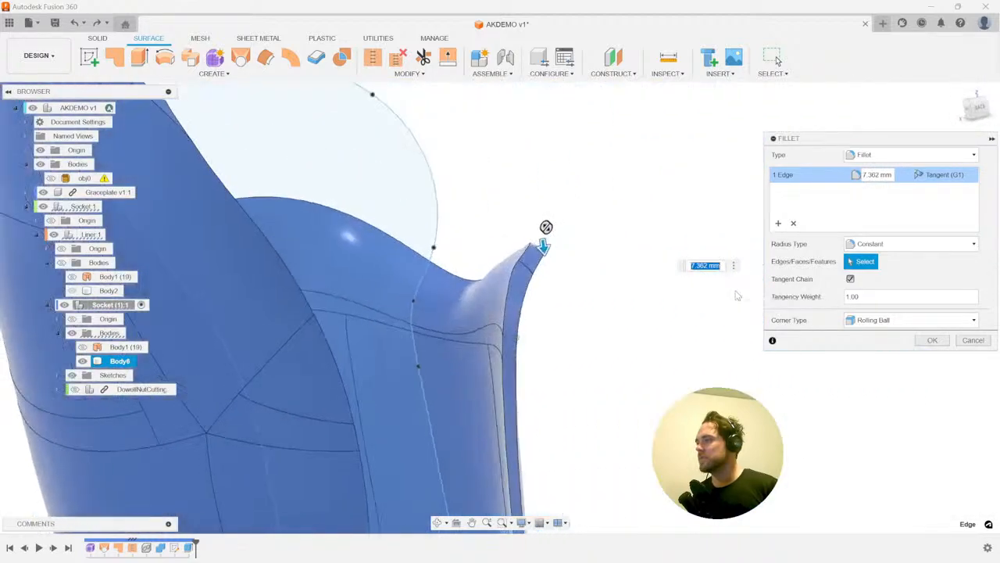
pyautogui.click(930, 341)
# - Fillet the matching corner edge on the opposite side of the trimmed rim with a 6 mm radius
pyautogui.rightClick(782, 323)
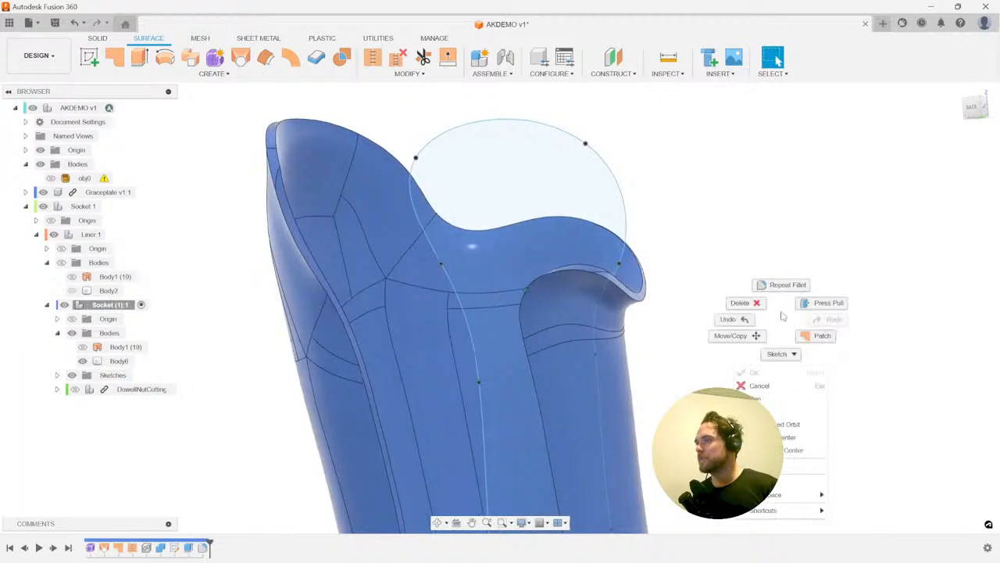
pyautogui.click(786, 284)
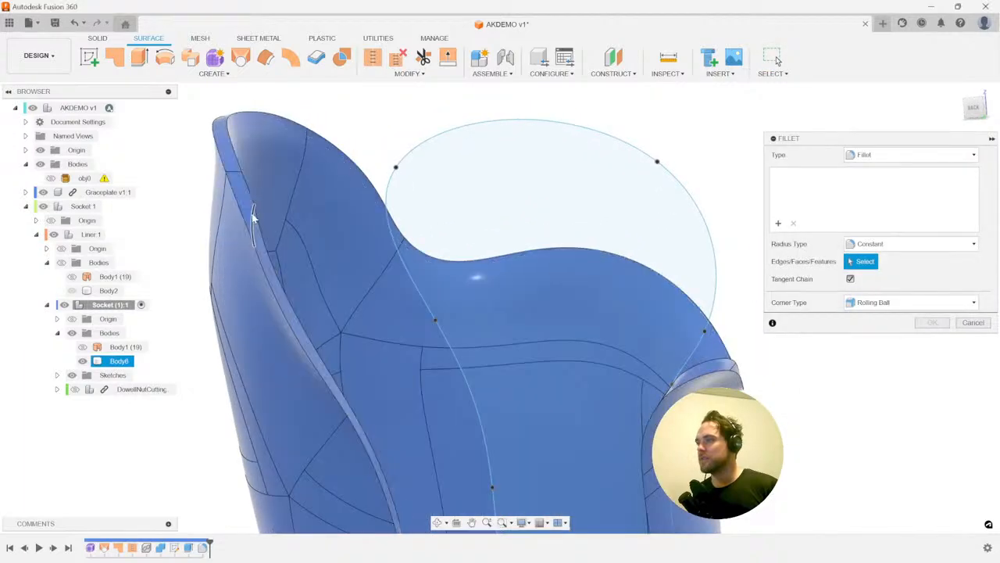
pyautogui.click(252, 219)
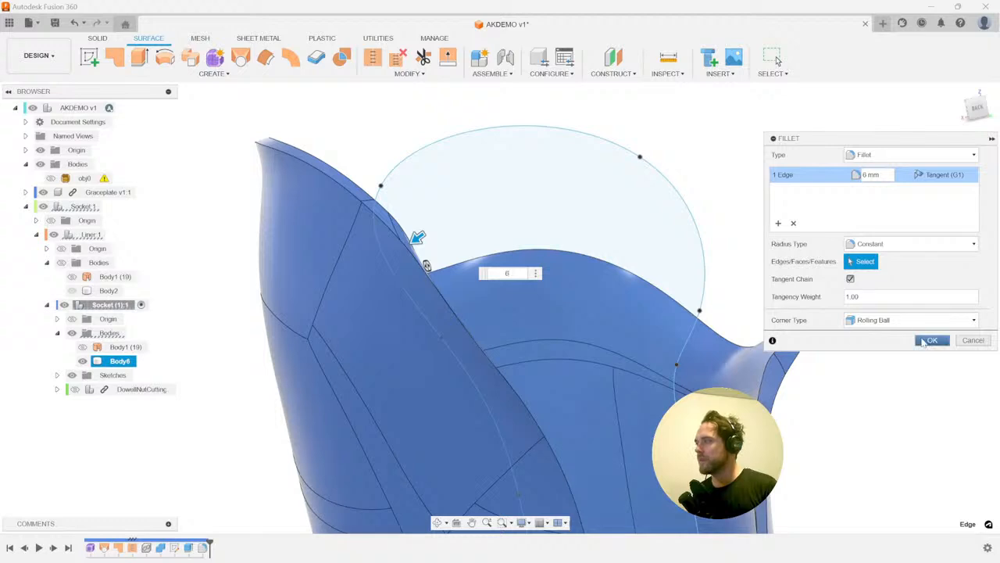
pyautogui.click(923, 342)
# - Round both the inner and outer edge chains of the socket's rim with a 1.5 mm fillet
pyautogui.press('f')
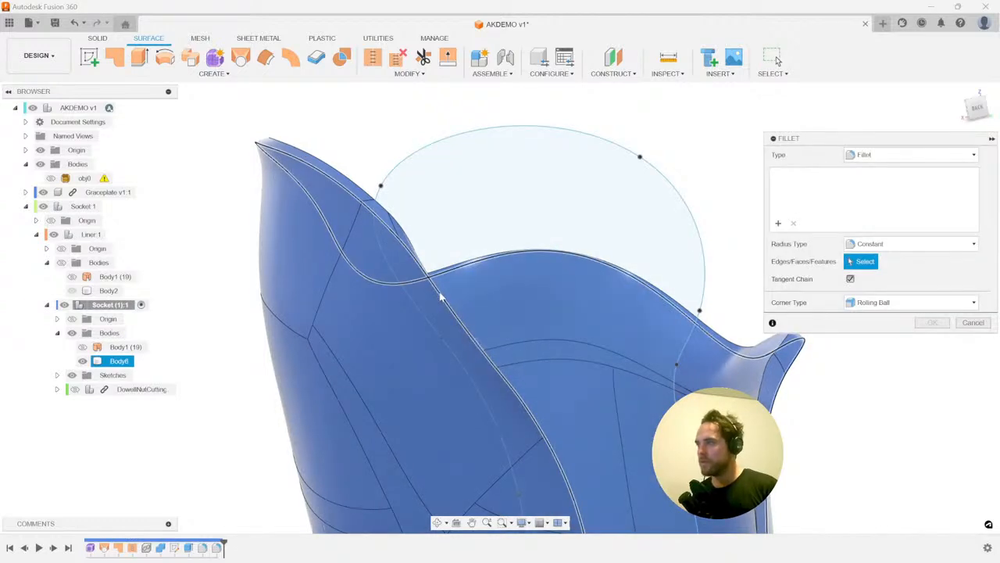
pyautogui.click(440, 296)
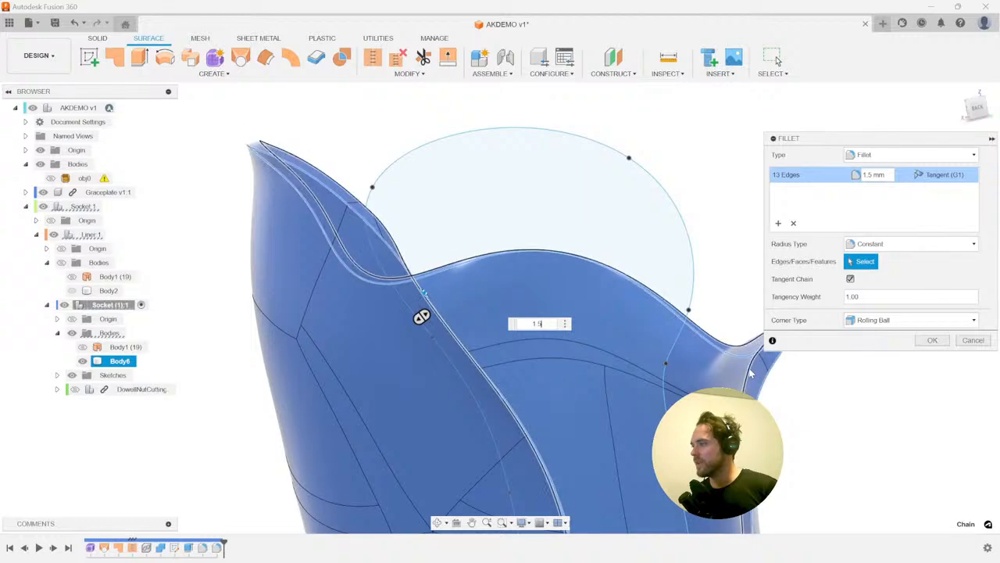
pyautogui.click(595, 287)
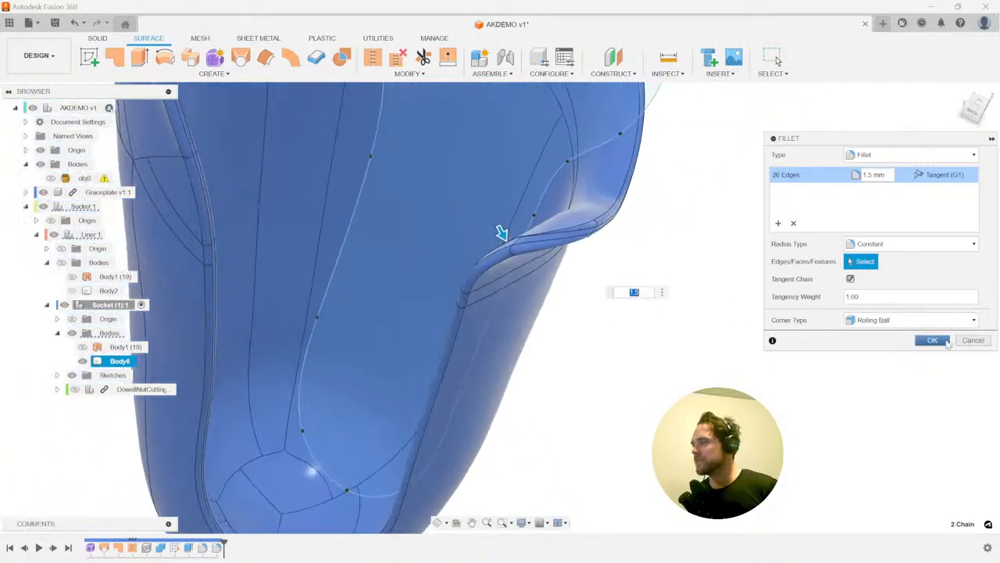
pyautogui.press('Return')
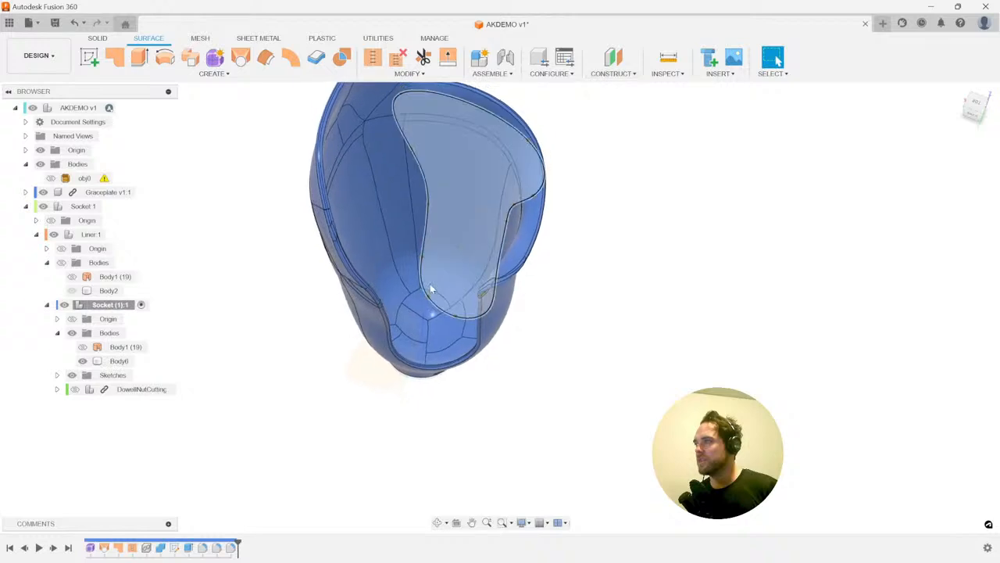
# - Select the window spline profile and hide its sketch in the Socket (1) component
pyautogui.click(416, 295)
pyautogui.click(468, 173)
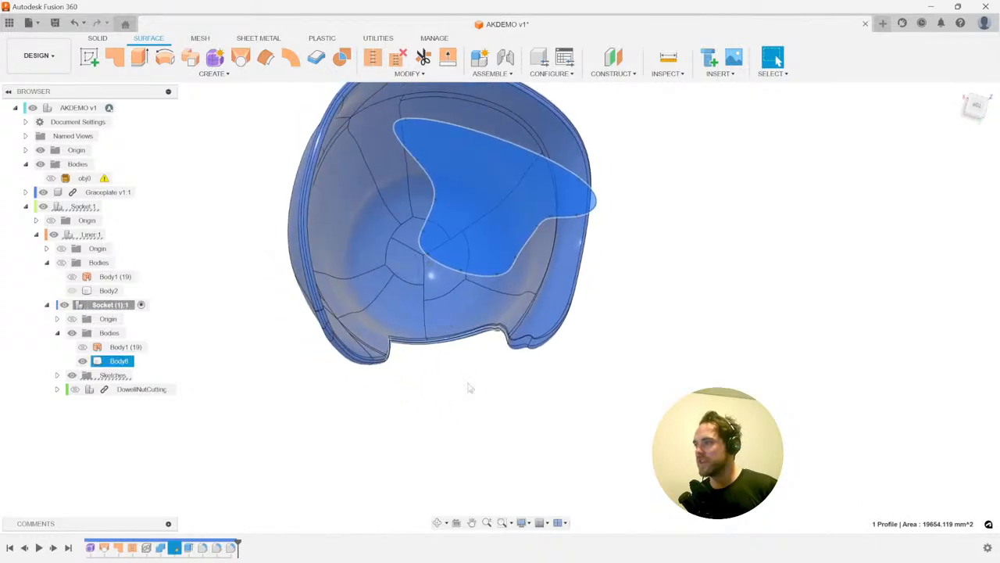
pyautogui.scroll(2, 493, 444)
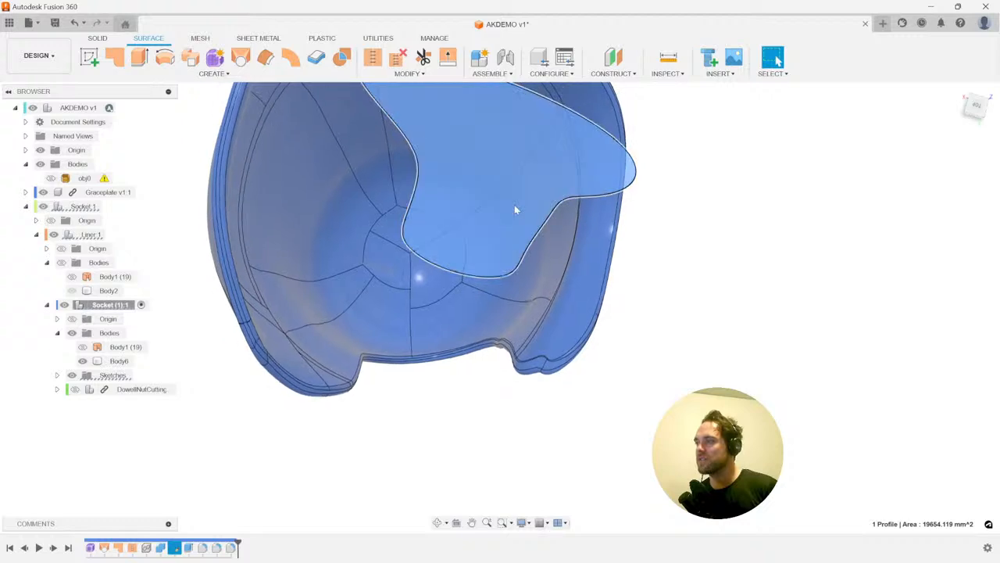
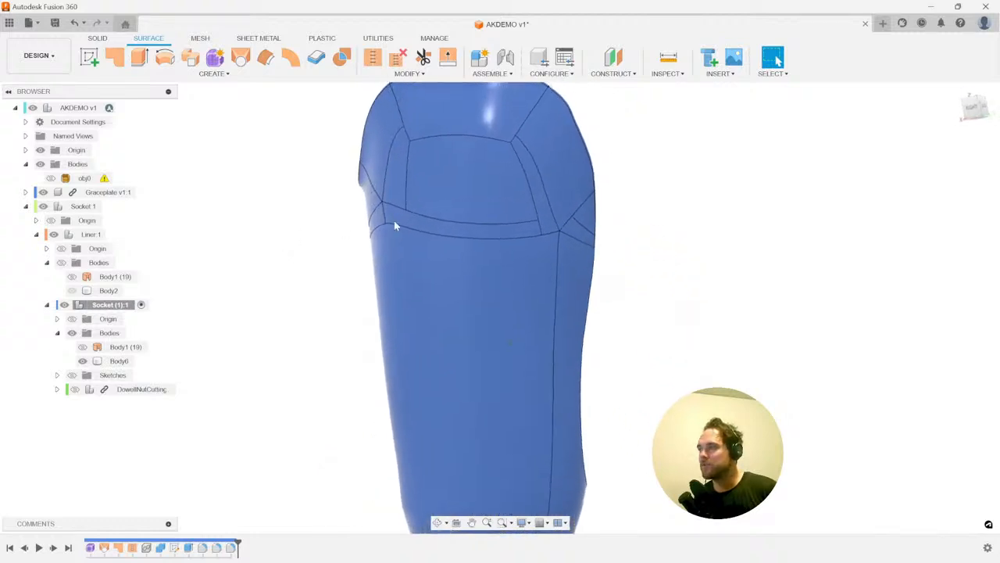
# - Start a sketch on the plane facing the socket's right side and draw a small circle on the upper side wall
pyautogui.press('s')
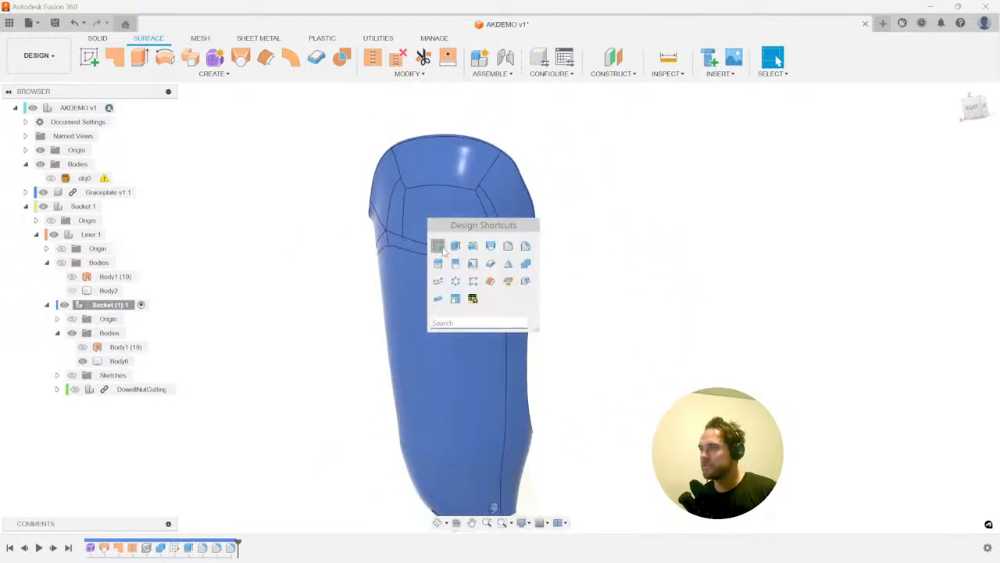
pyautogui.click(440, 248)
pyautogui.click(492, 430)
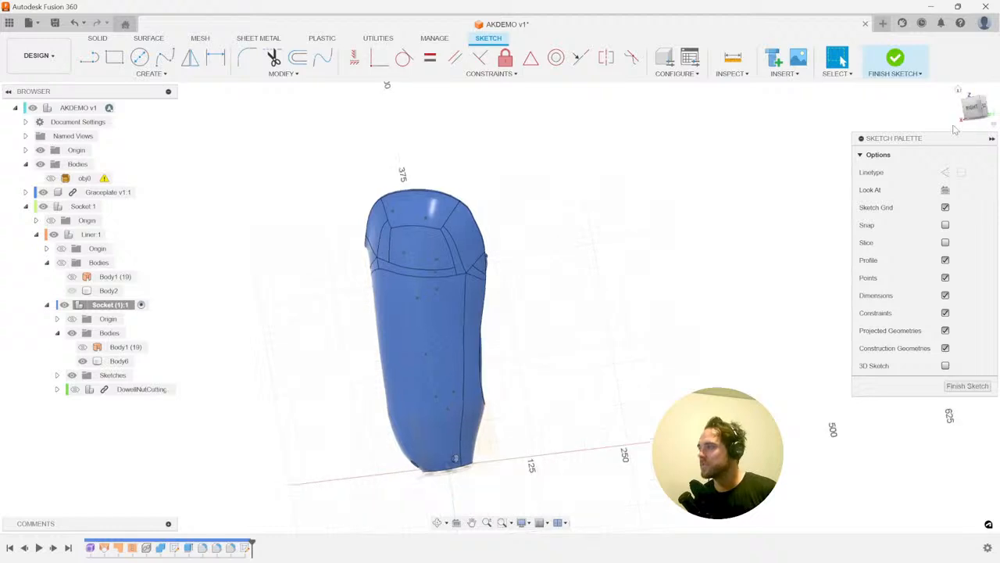
pyautogui.scroll(10, 440, 254)
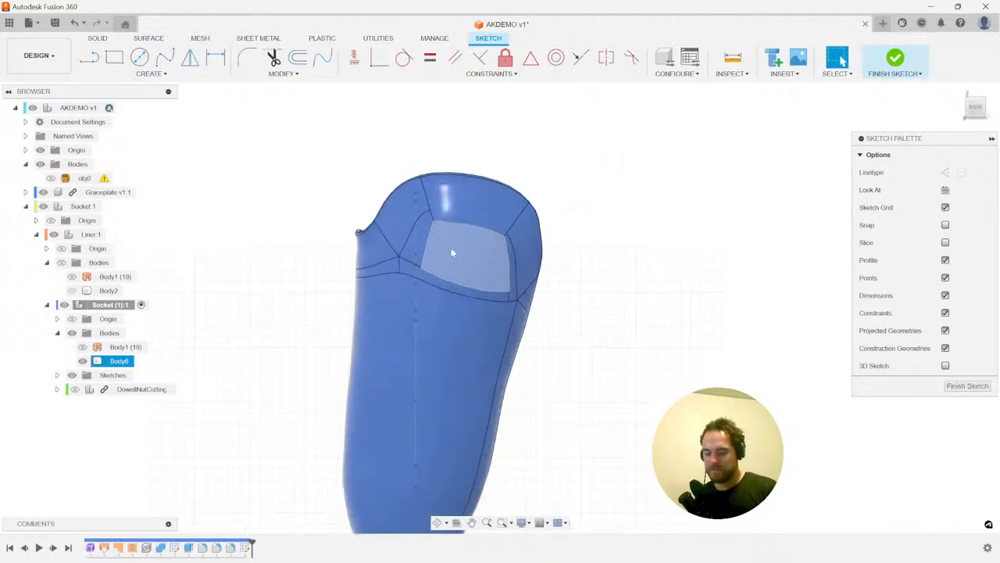
pyautogui.press('c')
pyautogui.moveTo(487, 248); pyautogui.dragTo(451, 305, button='middle')
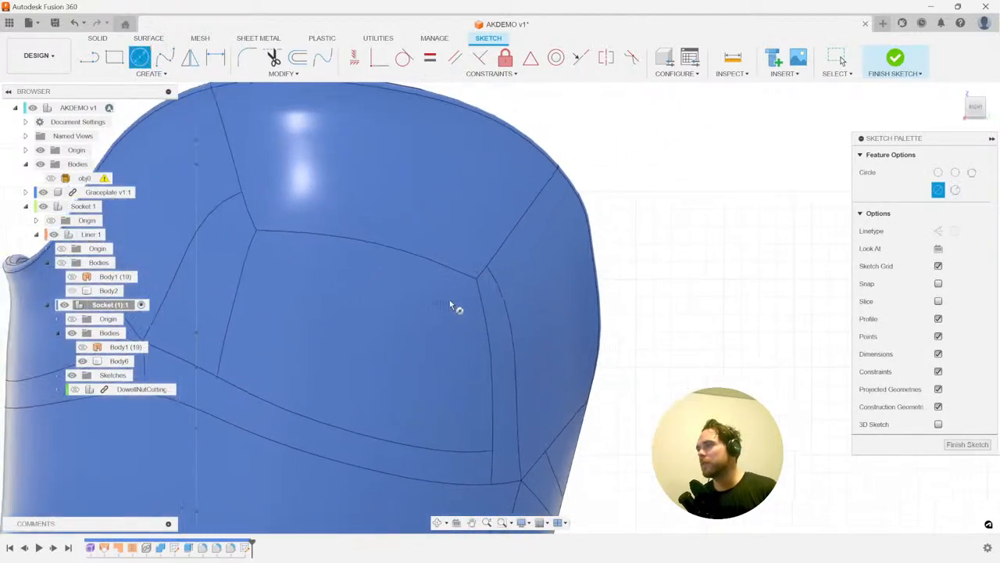
pyautogui.click(404, 294)
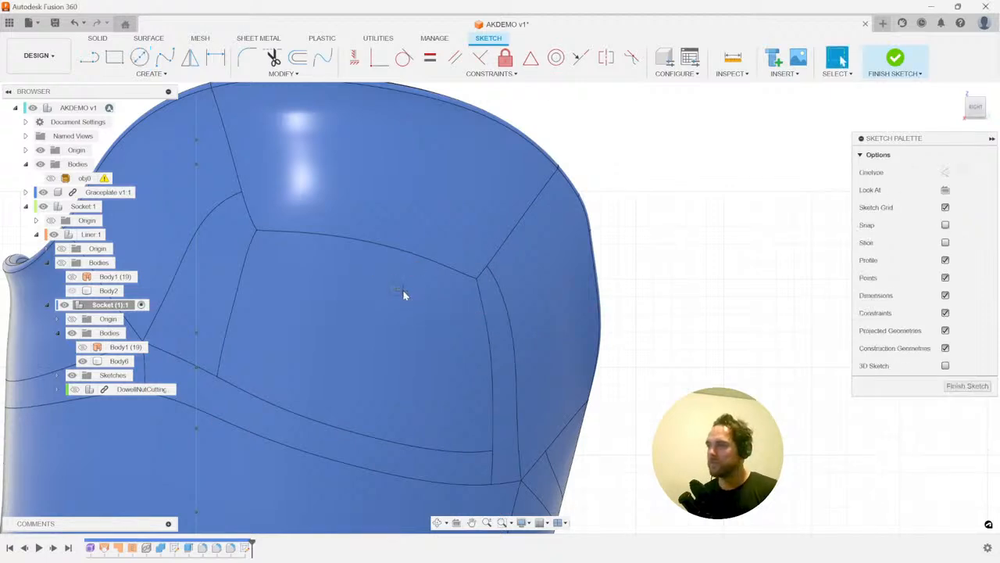
# - Show the component's sketches and extrude the small circle as a cut through the socket's upper side wall
pyautogui.press('e')
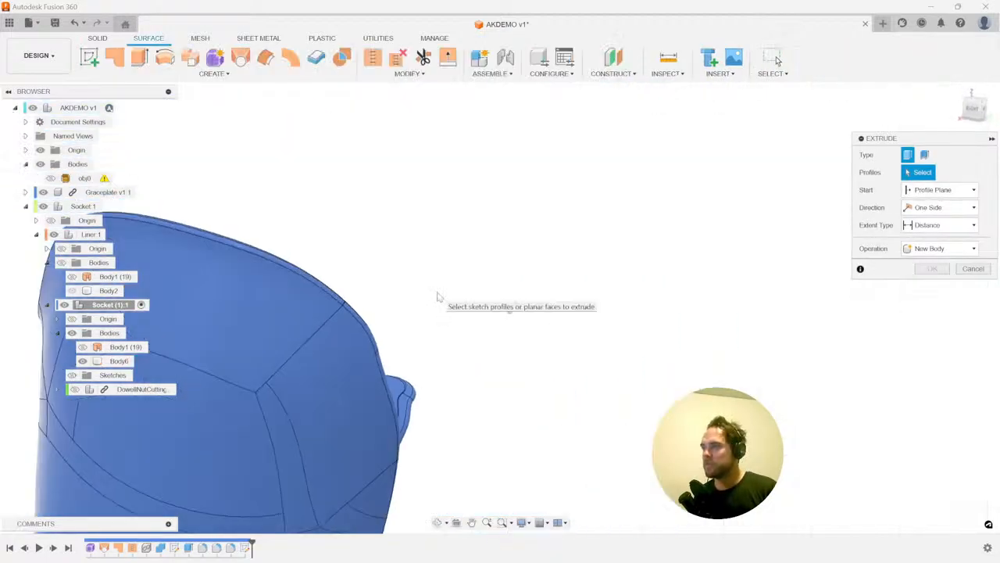
pyautogui.keyDown('shift'); pyautogui.moveTo(437, 297); pyautogui.dragTo(654, 271, button='middle'); pyautogui.keyUp('shift')
pyautogui.click(72, 375)
pyautogui.moveTo(160, 362)
pyautogui.keyDown('shift'); pyautogui.mouseDown(button='middle')
pyautogui.moveTo(522, 294)
pyautogui.moveTo(498, 320)
pyautogui.moveTo(466, 313)
pyautogui.mouseUp(button='middle'); pyautogui.keyUp('shift')
pyautogui.click(466, 313)
pyautogui.keyDown('shift'); pyautogui.moveTo(159, 331); pyautogui.dragTo(437, 258, button='middle'); pyautogui.keyUp('shift')
pyautogui.click(941, 321)
pyautogui.moveTo(748, 294)
pyautogui.keyDown('shift'); pyautogui.mouseDown(button='middle')
pyautogui.moveTo(670, 225)
pyautogui.moveTo(688, 216)
pyautogui.moveTo(737, 318)
pyautogui.moveTo(659, 282)
pyautogui.moveTo(291, 197)
pyautogui.moveTo(305, 304)
pyautogui.moveTo(328, 321)
pyautogui.mouseUp(button='middle'); pyautogui.keyUp('shift')
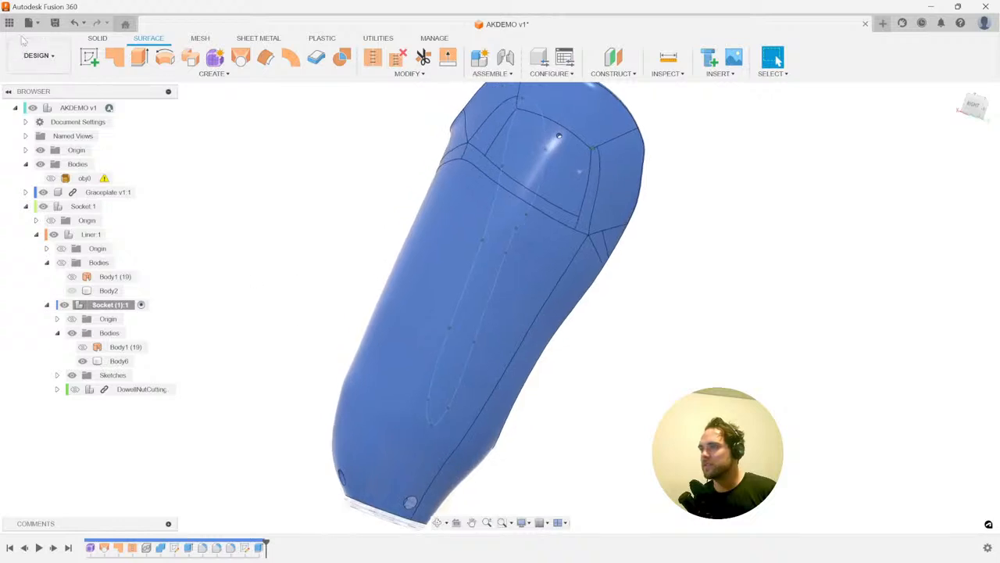
# - Insert the StrapLeadV2 part from the Hardware folder into the Socket (1) component
pyautogui.click(8, 23)
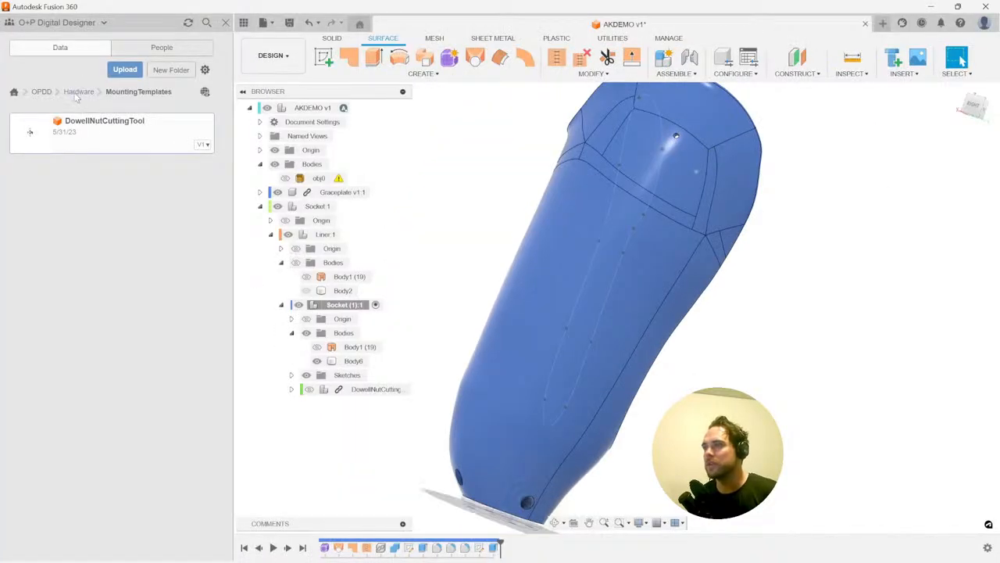
pyautogui.click(79, 91)
pyautogui.scroll(-6, 122, 313)
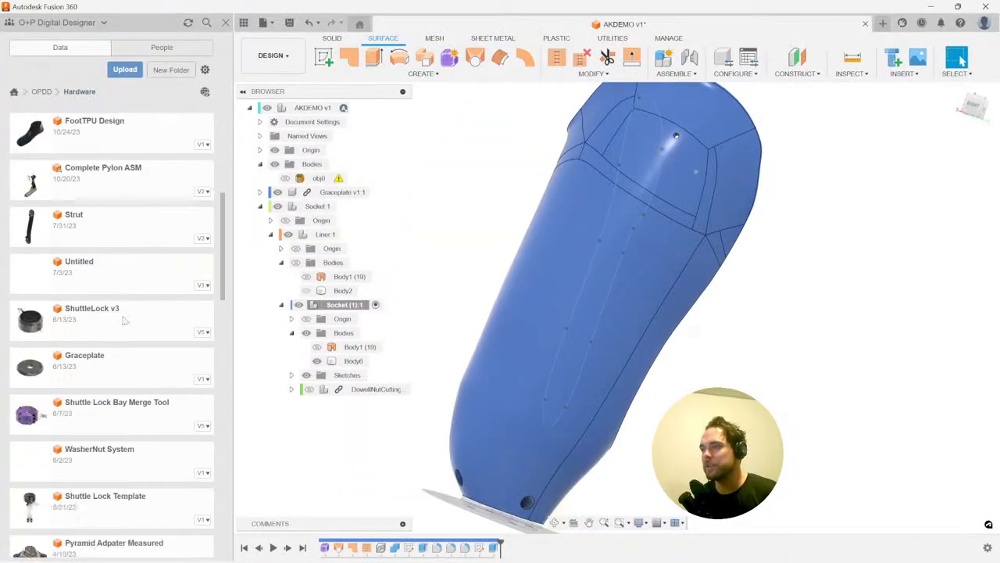
pyautogui.scroll(-5, 124, 329)
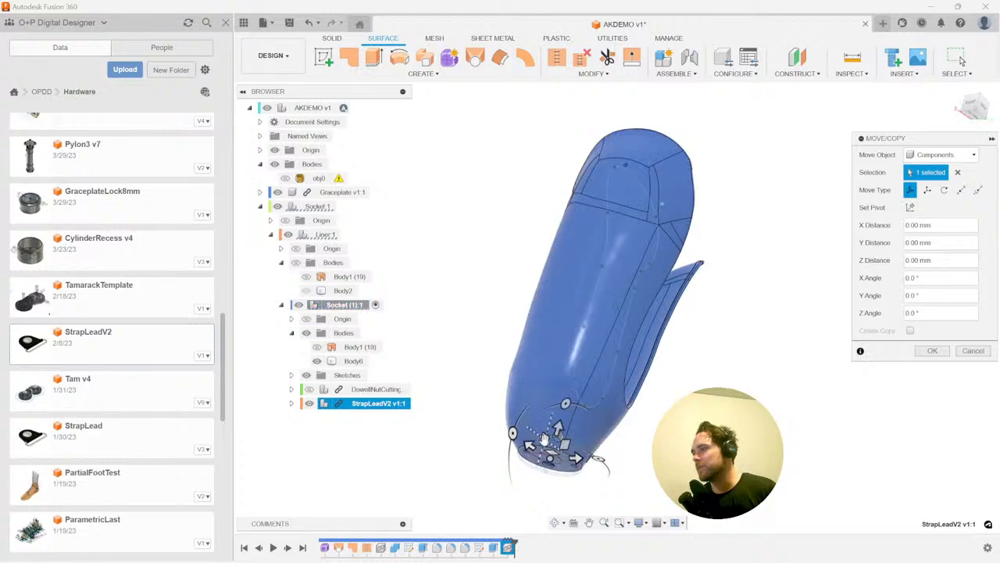
# - Rotate the StrapLeadV2 component 90° about Y and 90° about Z to turn it toward the socket wall
pyautogui.moveTo(576, 165); pyautogui.dragTo(558, 138)
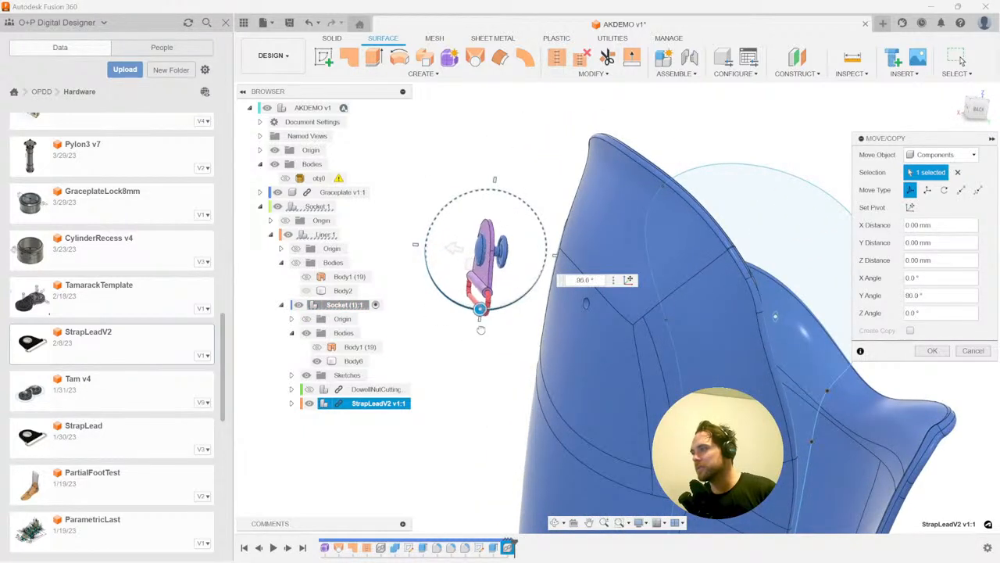
pyautogui.keyDown('shift'); pyautogui.moveTo(481, 329); pyautogui.dragTo(463, 292, button='middle'); pyautogui.keyUp('shift')
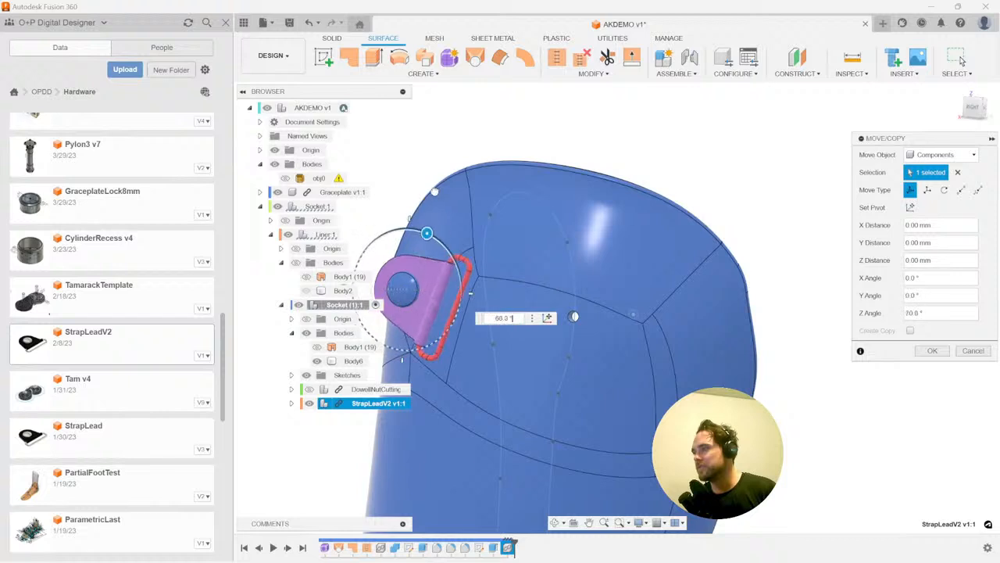
pyautogui.keyDown('shift'); pyautogui.moveTo(407, 182); pyautogui.dragTo(520, 210, button='middle'); pyautogui.keyUp('shift')
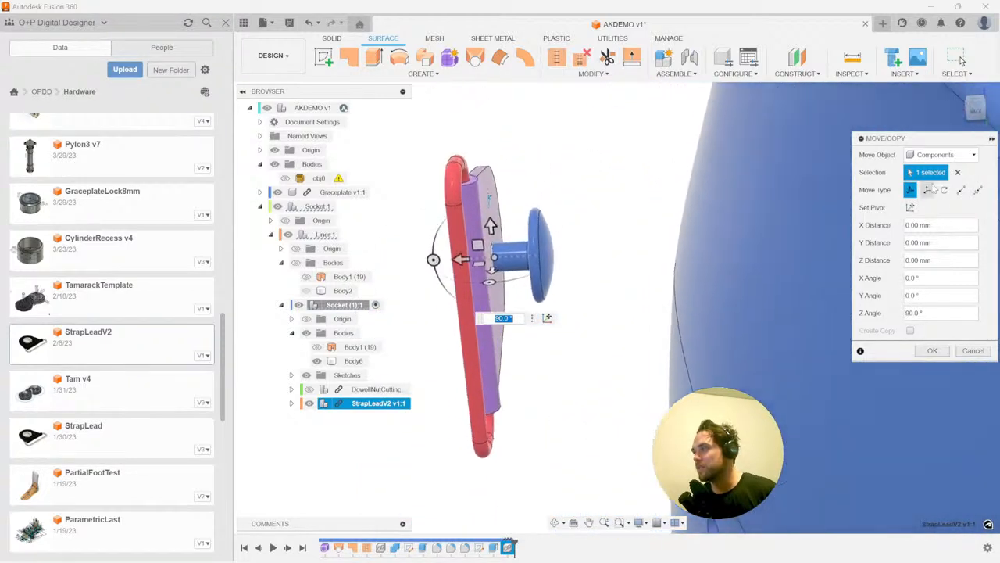
# - Move StrapLeadV2 point to point, from its stud to the hole in the socket's upper wall
pyautogui.keyDown('shift'); pyautogui.moveTo(533, 266); pyautogui.dragTo(503, 268, button='middle'); pyautogui.keyUp('shift')
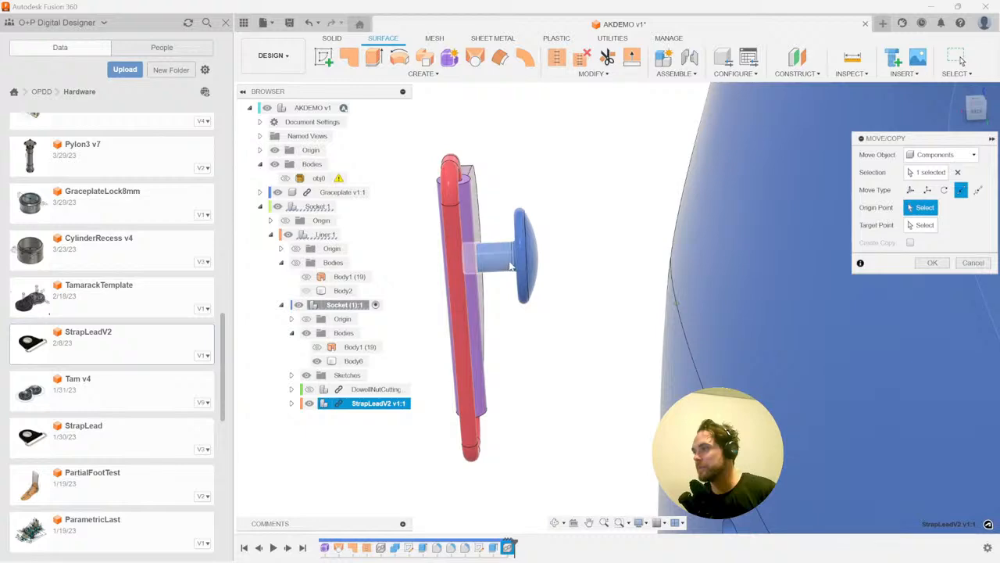
pyautogui.click(512, 266)
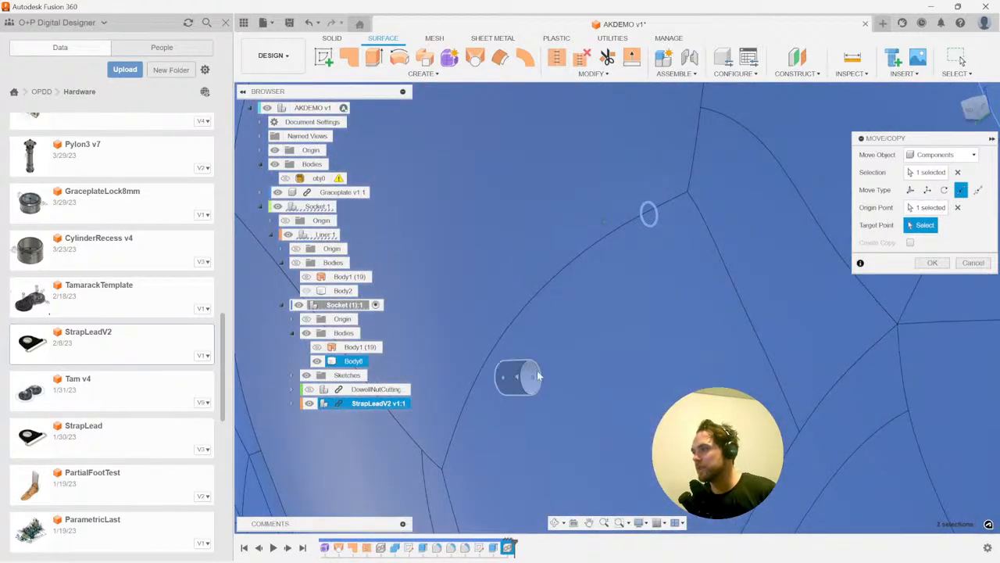
pyautogui.click(539, 370)
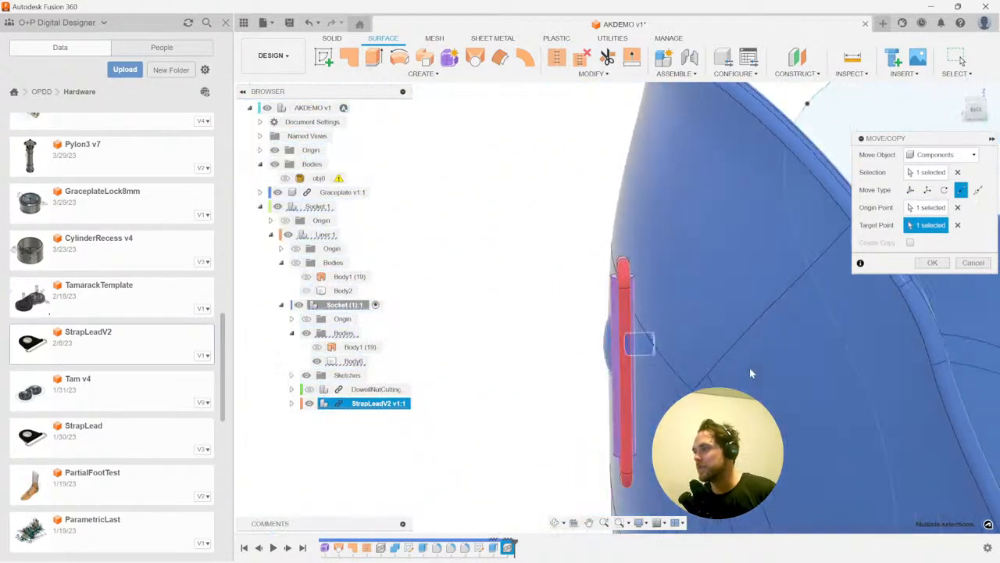
# - Rotate StrapLeadV2 freely by about -19.9° about Z so it lies along the socket surface, and finish the move
pyautogui.click(911, 190)
pyautogui.moveTo(744, 294); pyautogui.dragTo(754, 316)
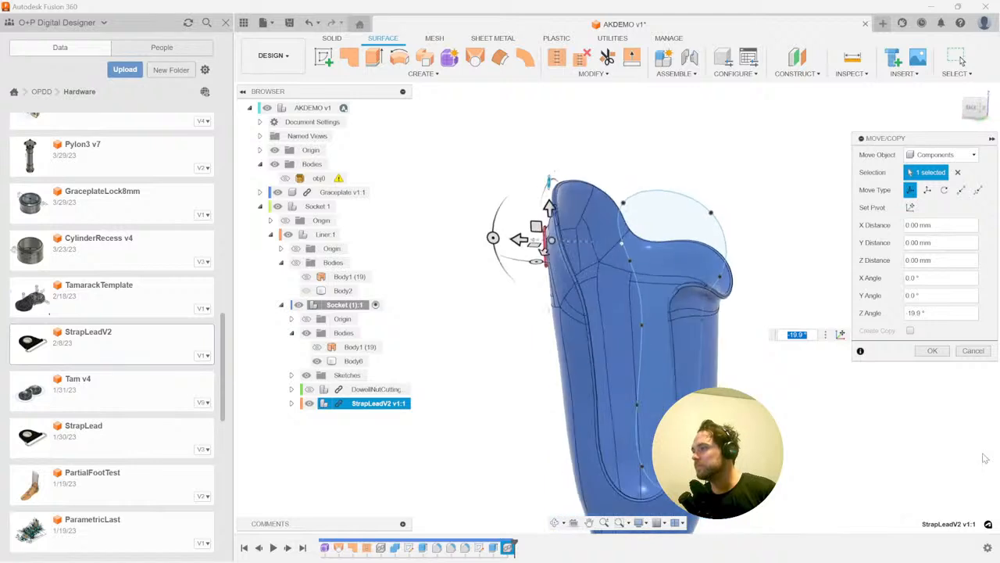
pyautogui.click(932, 351)
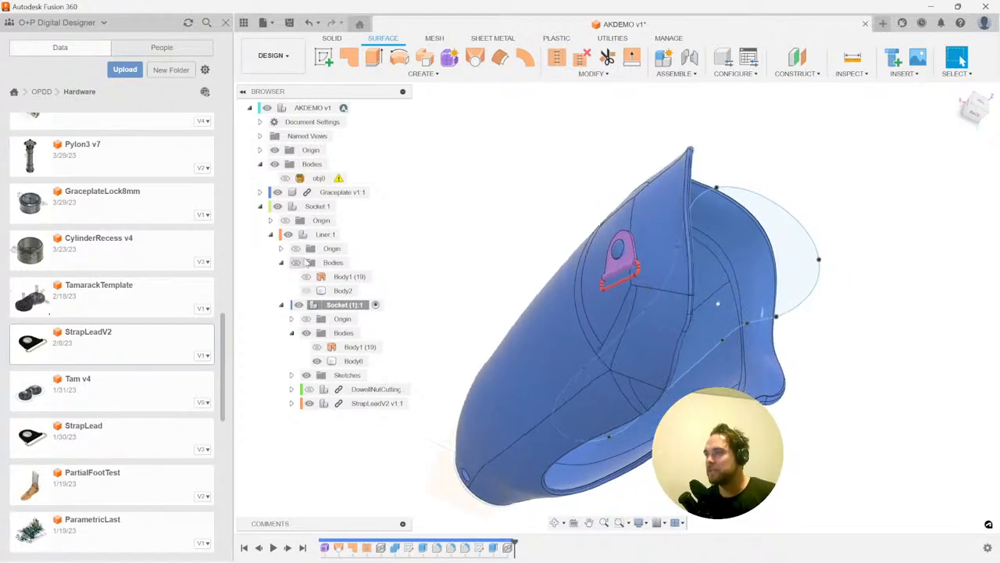
# - Show the liner's bodies and fillet the socket, using 1 mm on the four lower hole edges and 2 mm on one further edge
pyautogui.click(296, 264)
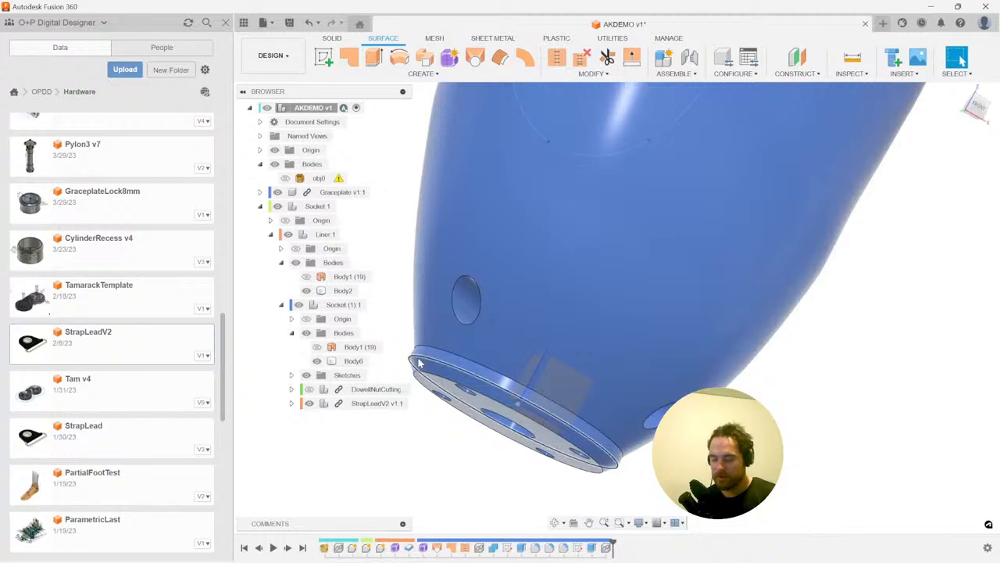
pyautogui.press('f')
pyautogui.click(480, 316)
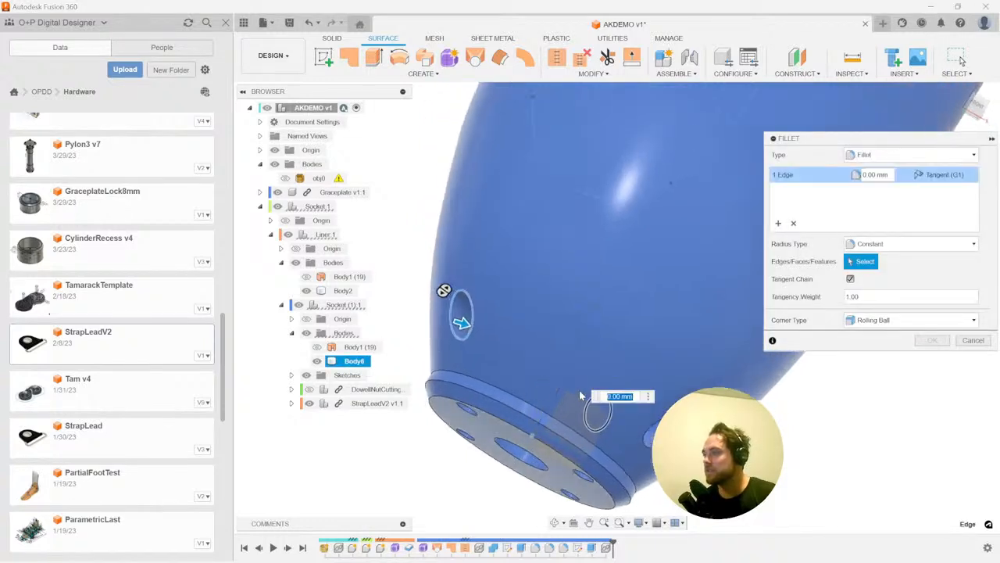
pyautogui.click(618, 434)
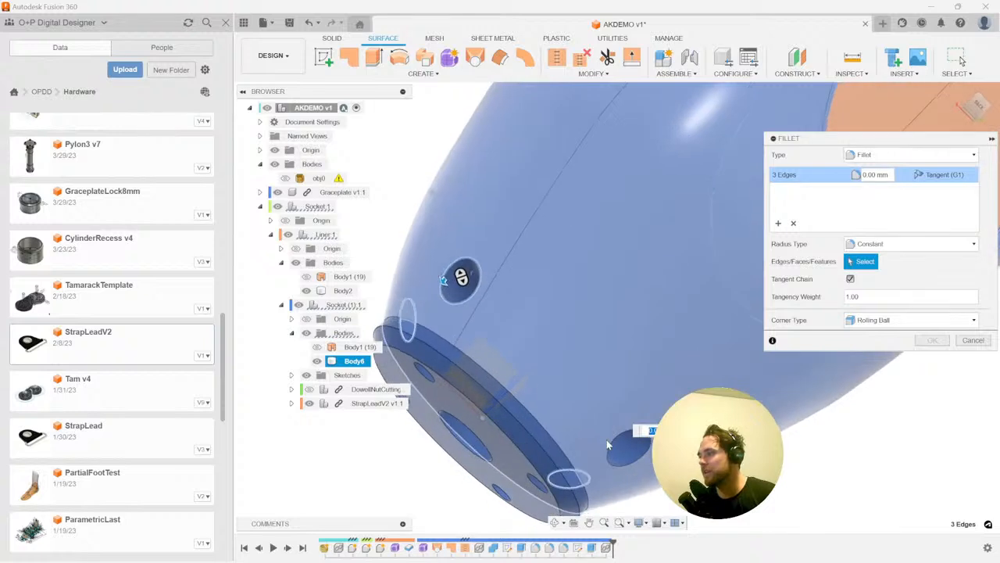
pyautogui.click(613, 447)
pyautogui.write('3')
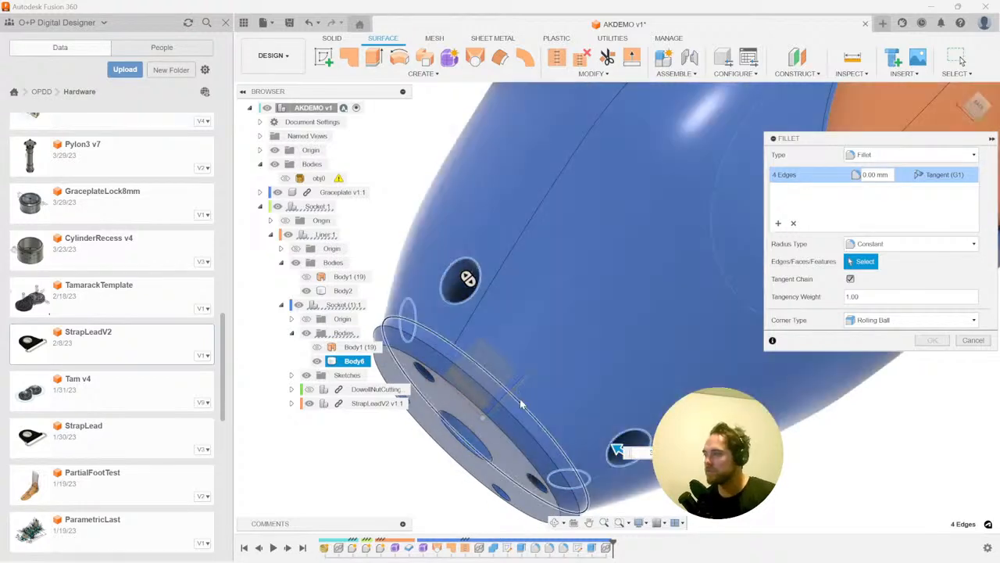
pyautogui.press('BackSpace')
pyautogui.write('2')
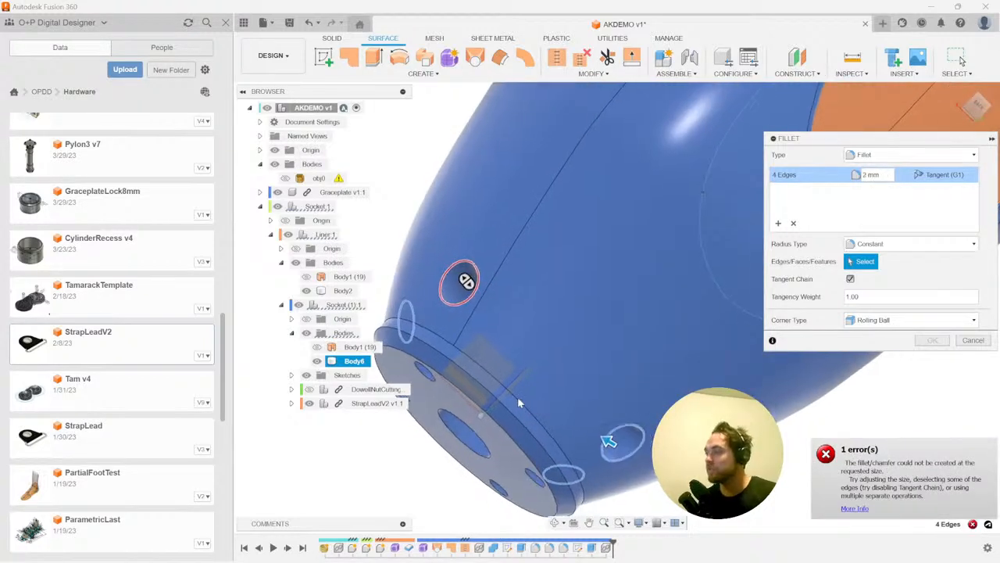
pyautogui.press('BackSpace')
pyautogui.write('1')
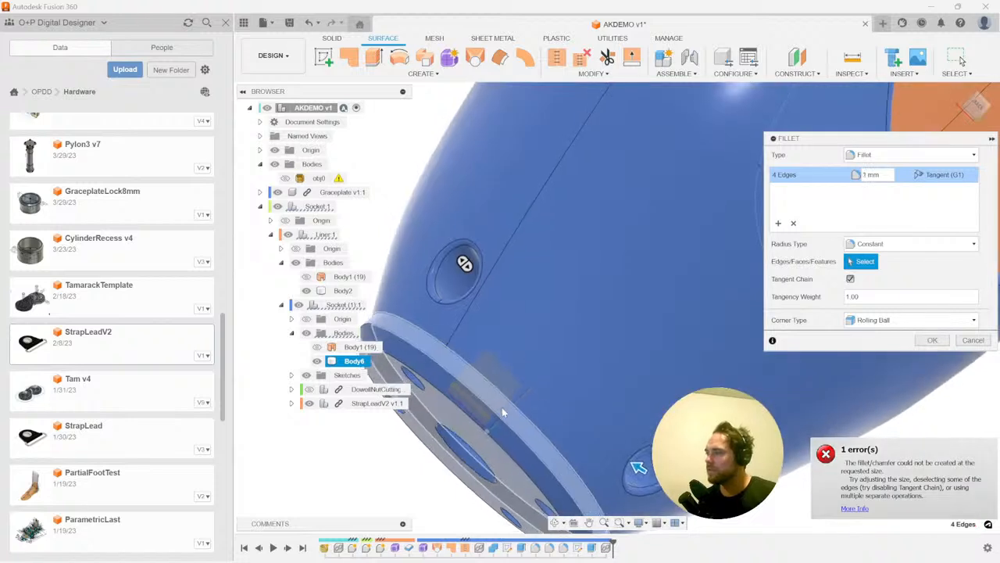
pyautogui.click(778, 223)
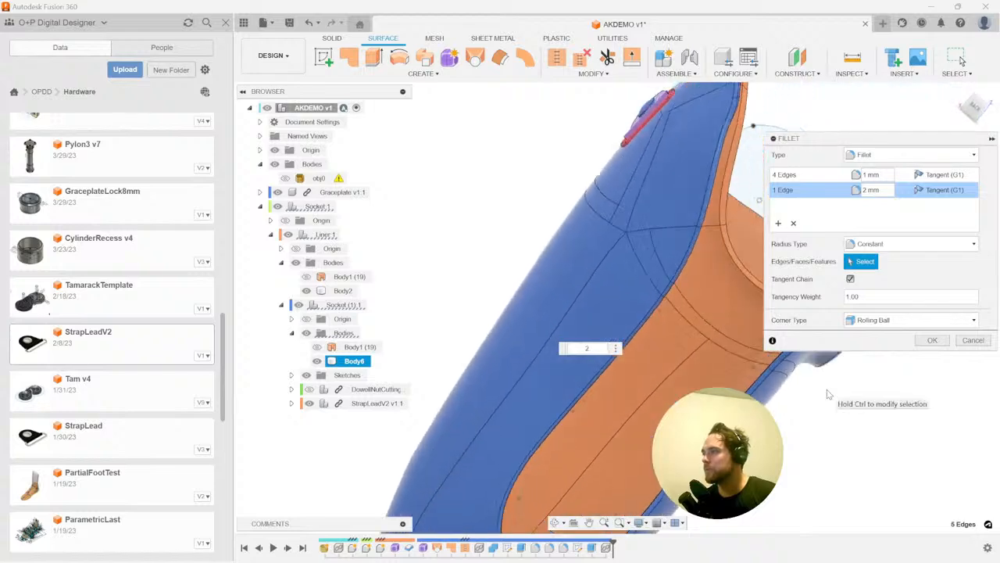
pyautogui.click(933, 340)
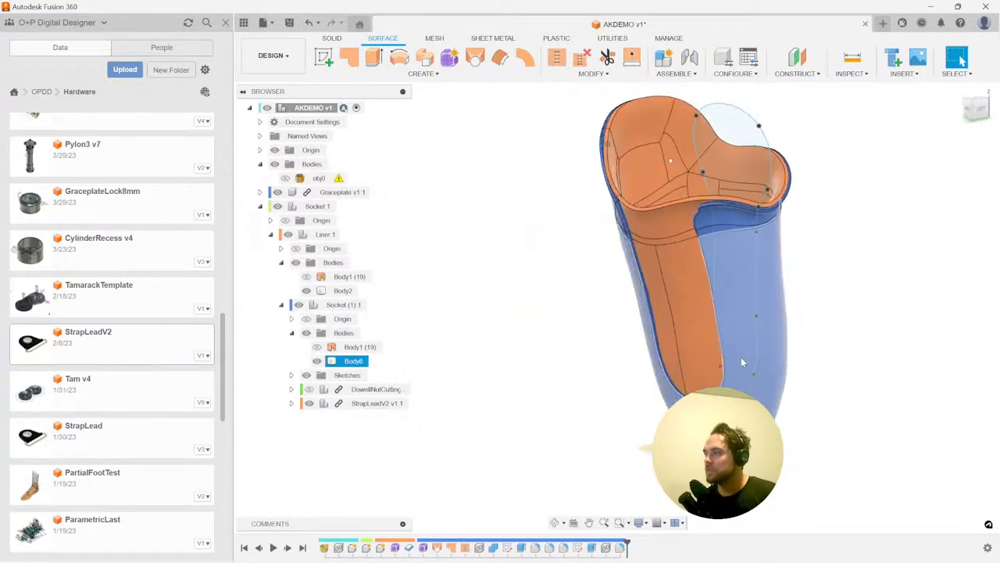
pyautogui.click(743, 364)
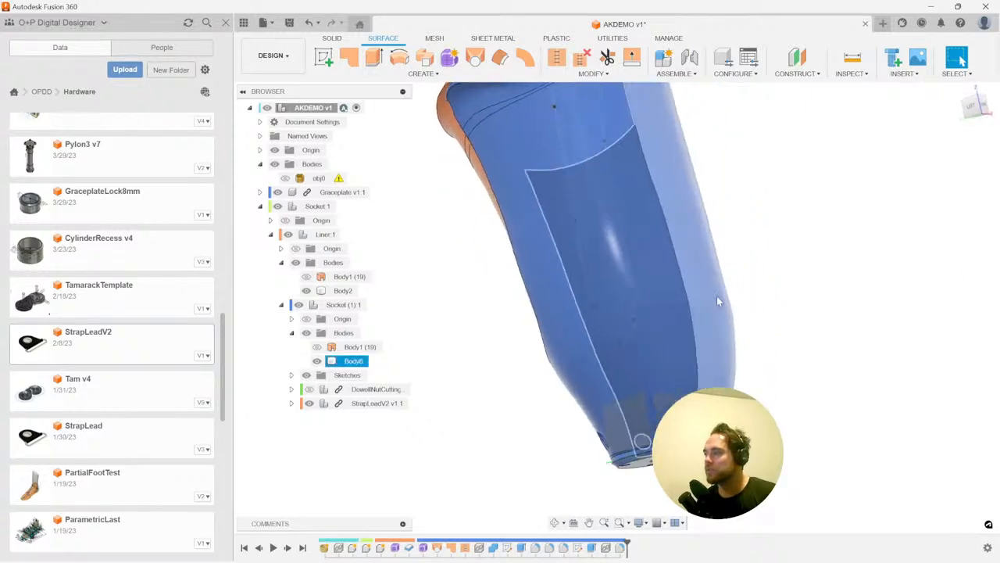
pyautogui.click(680, 363)
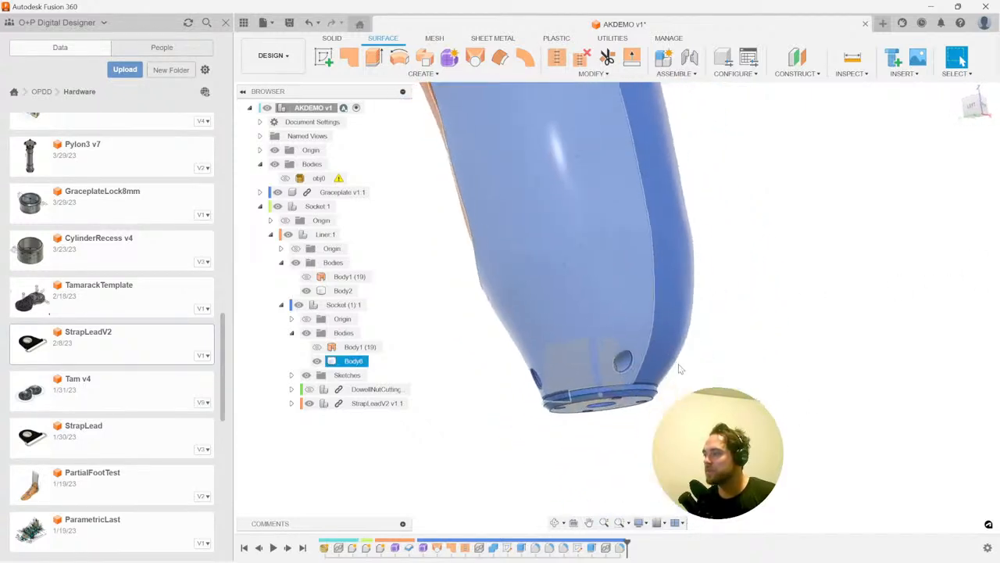
pyautogui.click(516, 397)
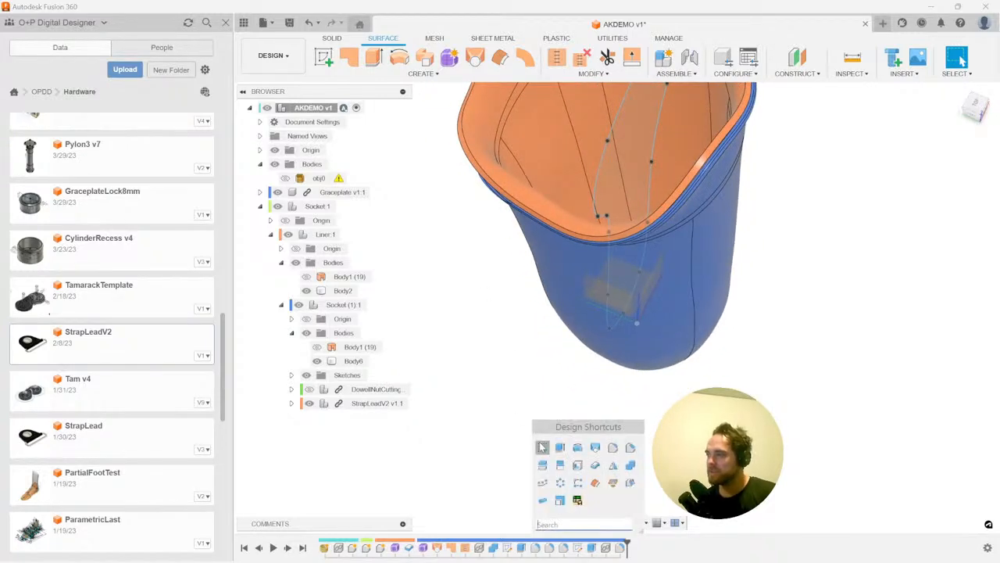
# - Sketch a slanted line about 71 mm long on the horizontal origin plane, alongside the socket's outer outline, and finish the sketch
pyautogui.click(528, 338)
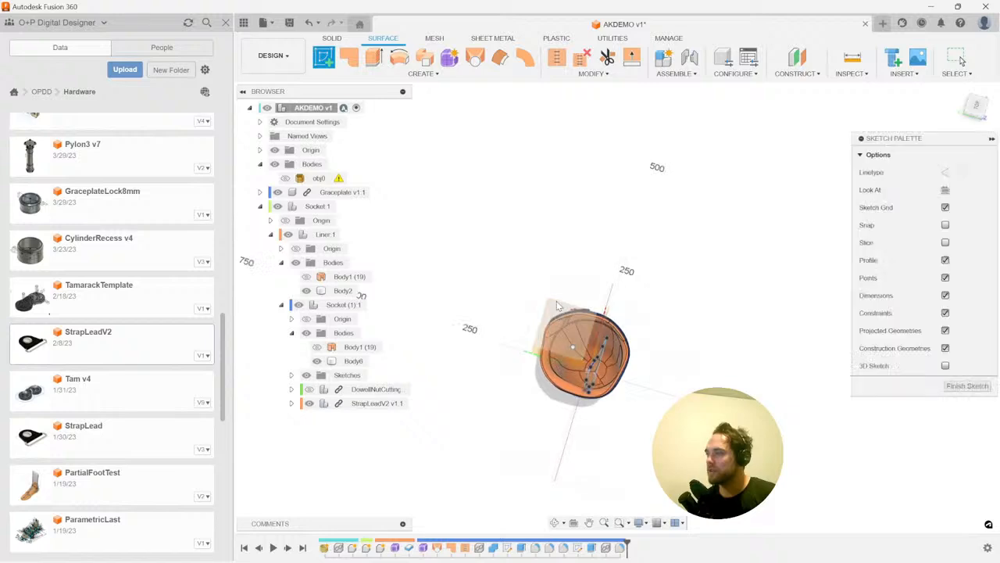
pyautogui.click(983, 107)
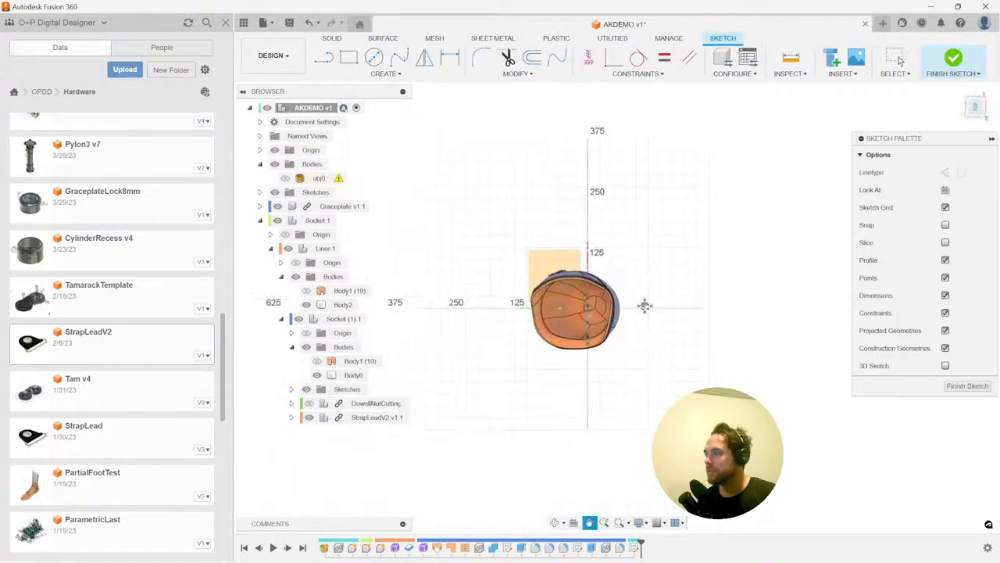
pyautogui.scroll(3, 625, 327)
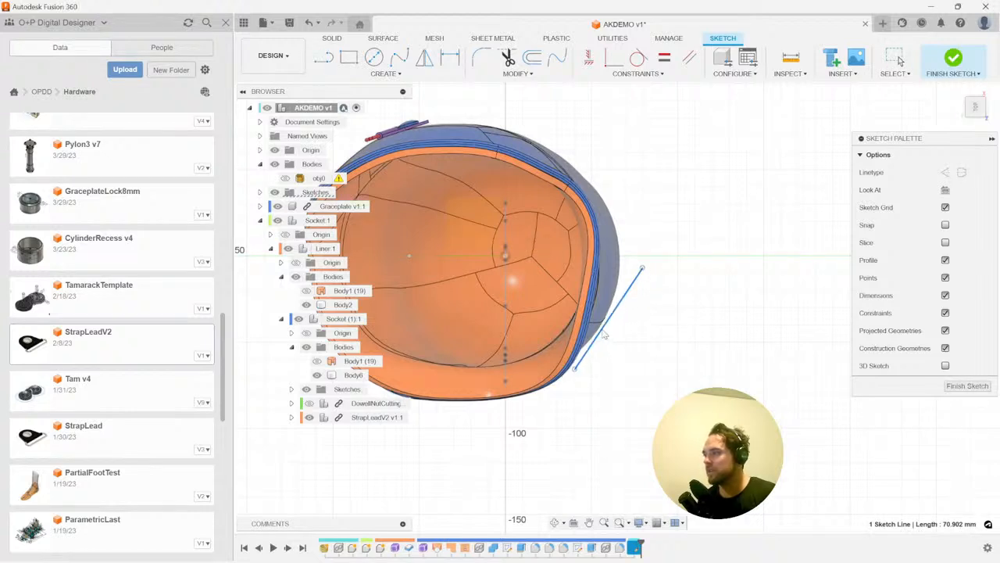
pyautogui.click(955, 59)
# - Construct a plane at an angle through the sketched line, tilted about -116.3° to follow the socket's lower wall
pyautogui.click(797, 71)
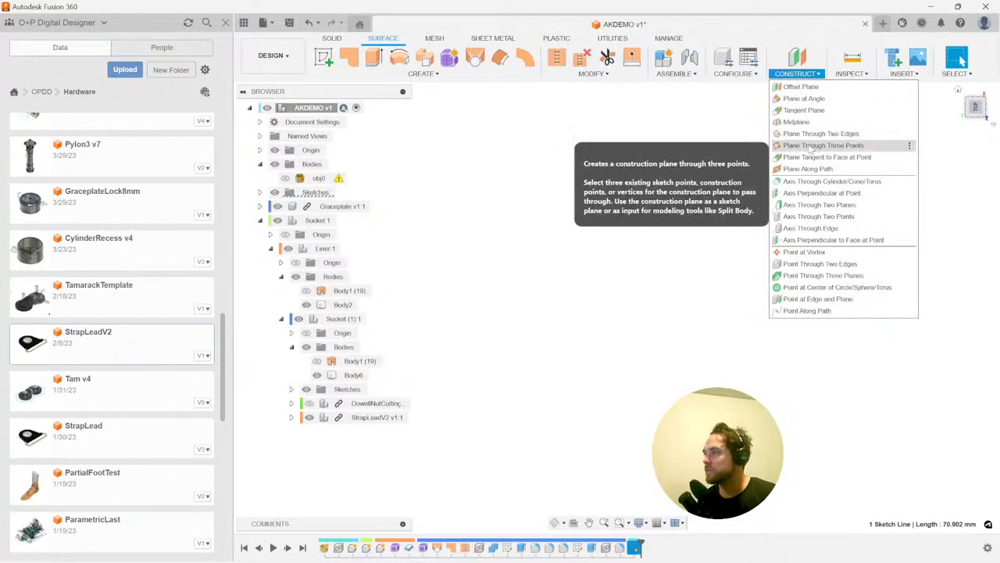
pyautogui.click(805, 99)
pyautogui.keyDown('shift'); pyautogui.moveTo(708, 380); pyautogui.dragTo(728, 311, button='middle'); pyautogui.keyUp('shift')
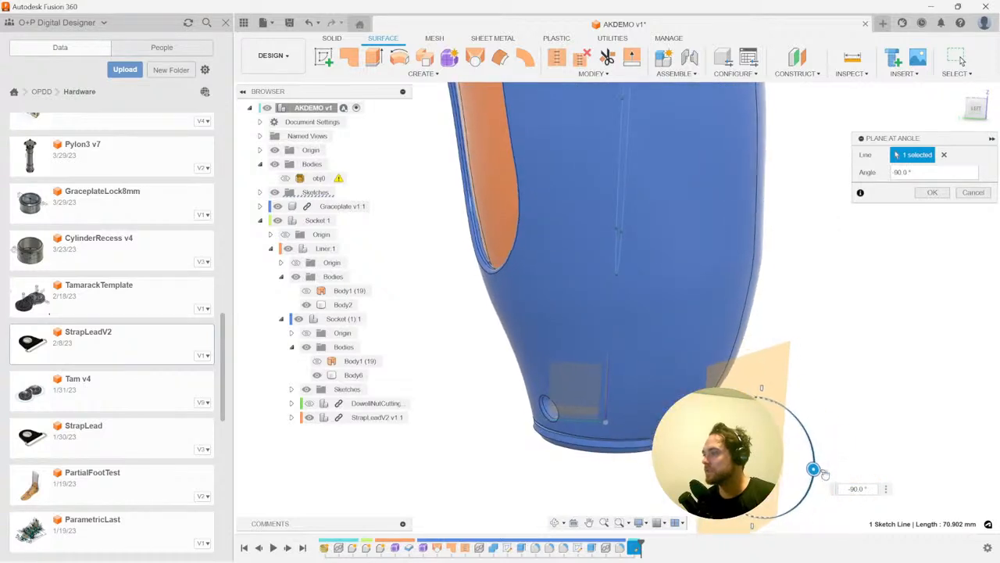
pyautogui.keyDown('shift'); pyautogui.moveTo(813, 469); pyautogui.dragTo(786, 424, button='middle'); pyautogui.keyUp('shift')
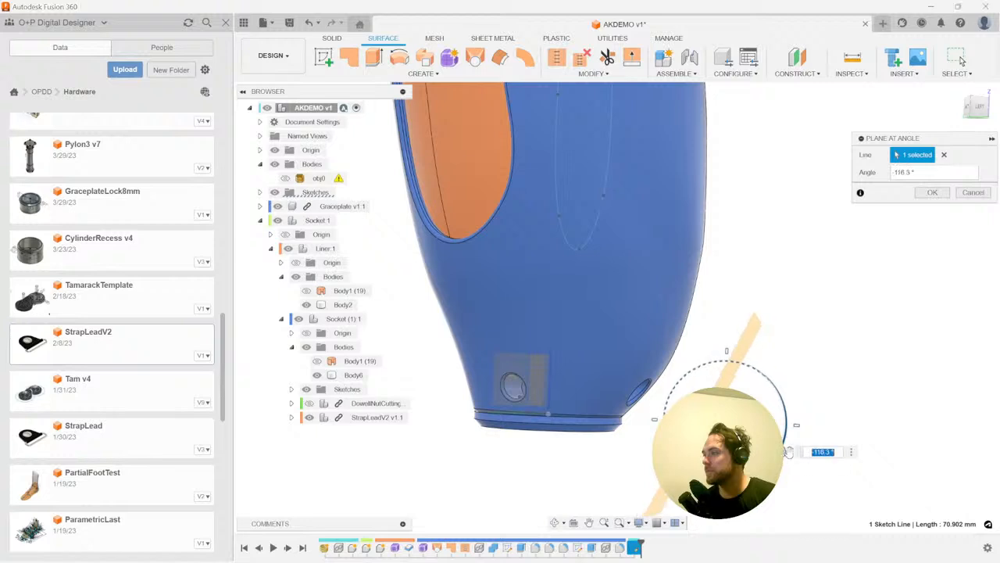
pyautogui.keyDown('shift'); pyautogui.moveTo(788, 452); pyautogui.dragTo(866, 235, button='middle'); pyautogui.keyUp('shift')
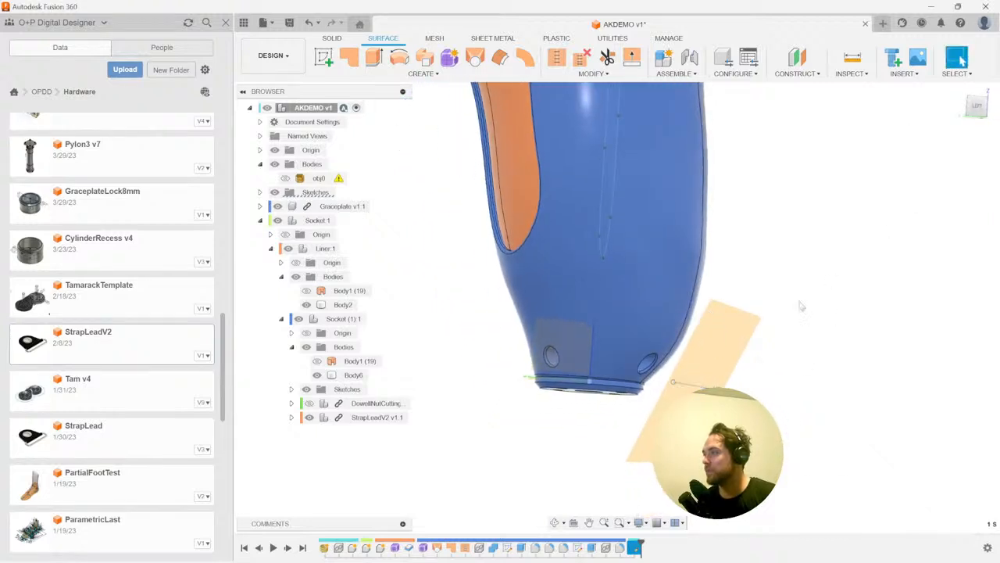
# - Sketch a circle with a diameter of 1 in on the angled plane, just above the socket's lower hole
pyautogui.keyDown('shift'); pyautogui.moveTo(801, 306); pyautogui.dragTo(667, 402, button='middle'); pyautogui.keyUp('shift')
pyautogui.scroll(-5, 678, 389)
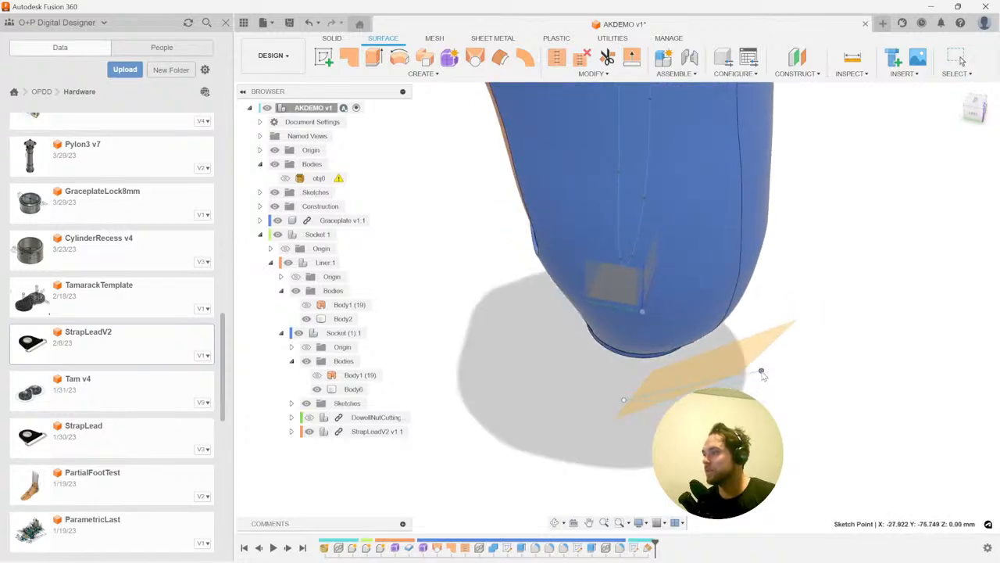
pyautogui.moveTo(762, 374)
pyautogui.keyDown('shift'); pyautogui.mouseDown(button='middle')
pyautogui.moveTo(706, 374)
pyautogui.moveTo(681, 325)
pyautogui.moveTo(635, 335)
pyautogui.mouseUp(button='middle'); pyautogui.keyUp('shift')
pyautogui.press('c')
pyautogui.press('c')
pyautogui.click(635, 336)
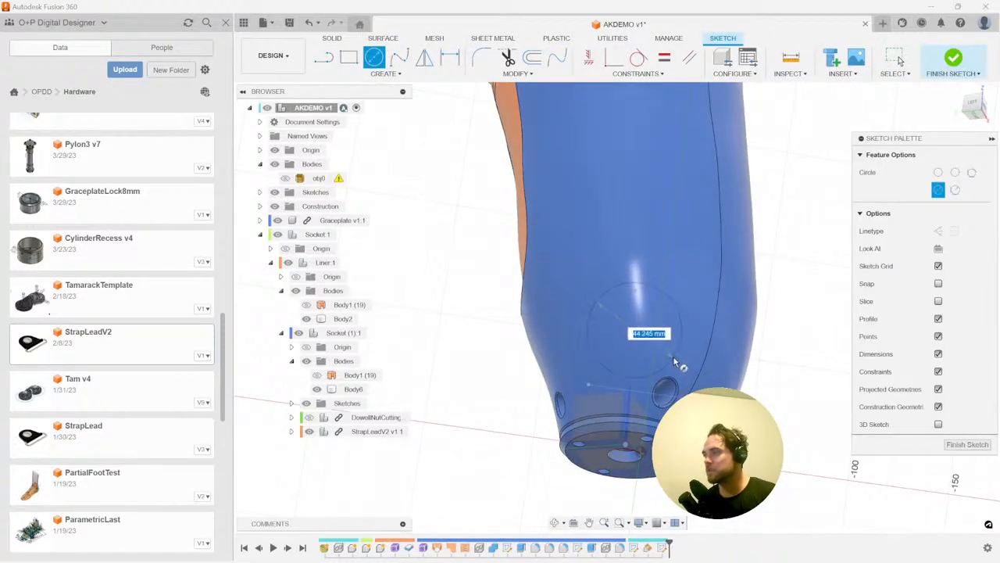
pyautogui.write('1in')
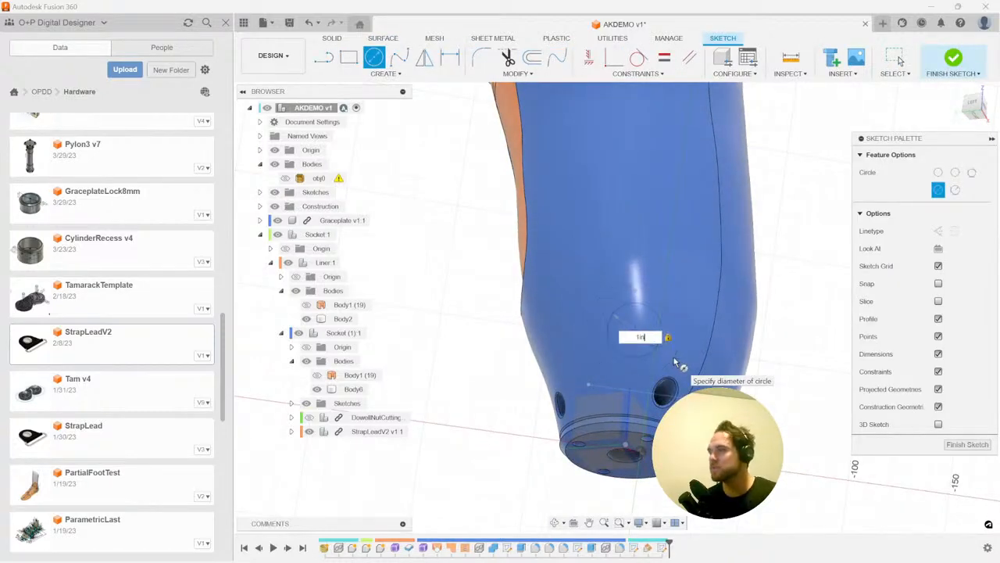
pyautogui.press('Return')
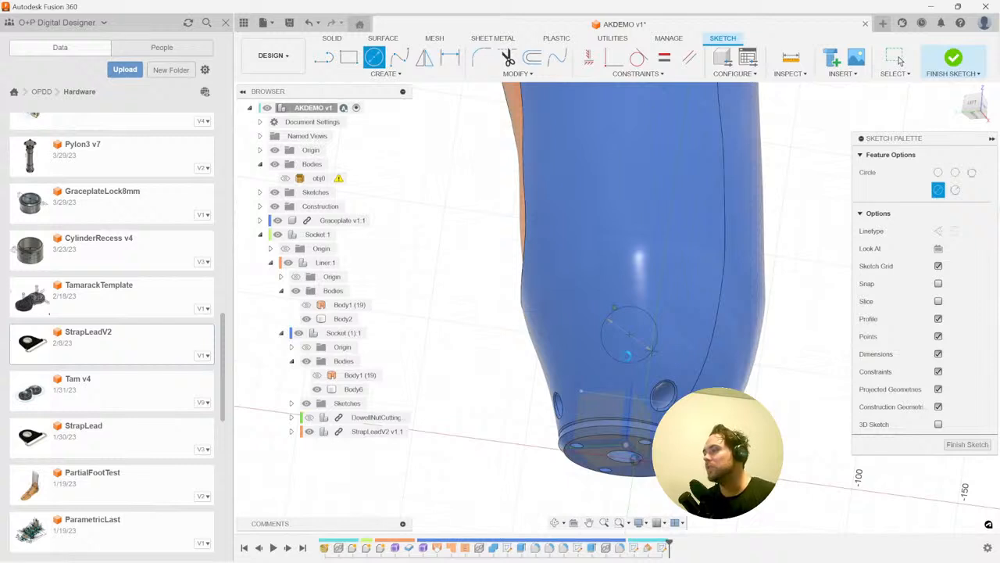
pyautogui.press('Escape')
# - Offset the sketched circle by 0.40 mm
pyautogui.keyDown('shift'); pyautogui.moveTo(646, 304); pyautogui.dragTo(620, 371, button='middle'); pyautogui.keyUp('shift')
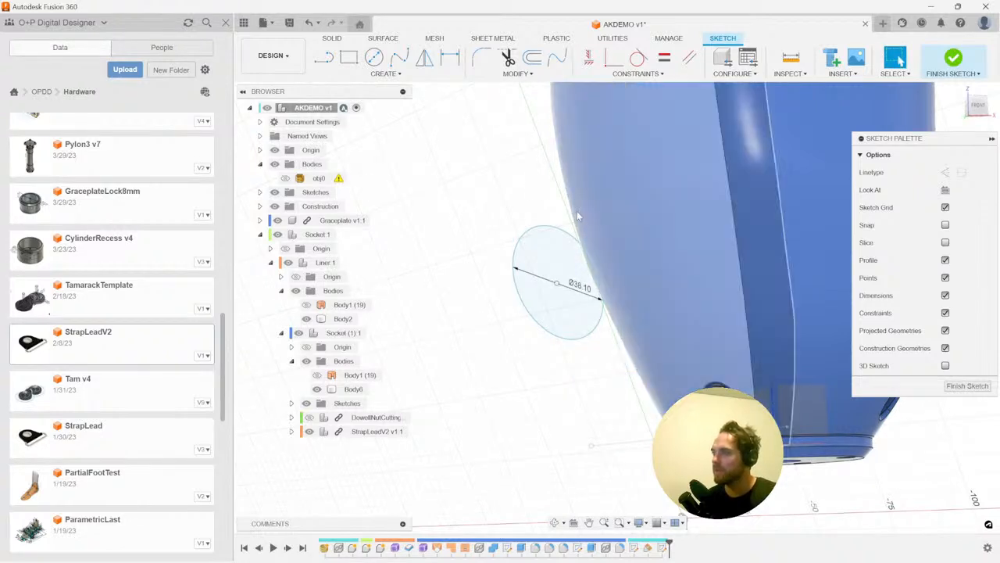
pyautogui.press('o')
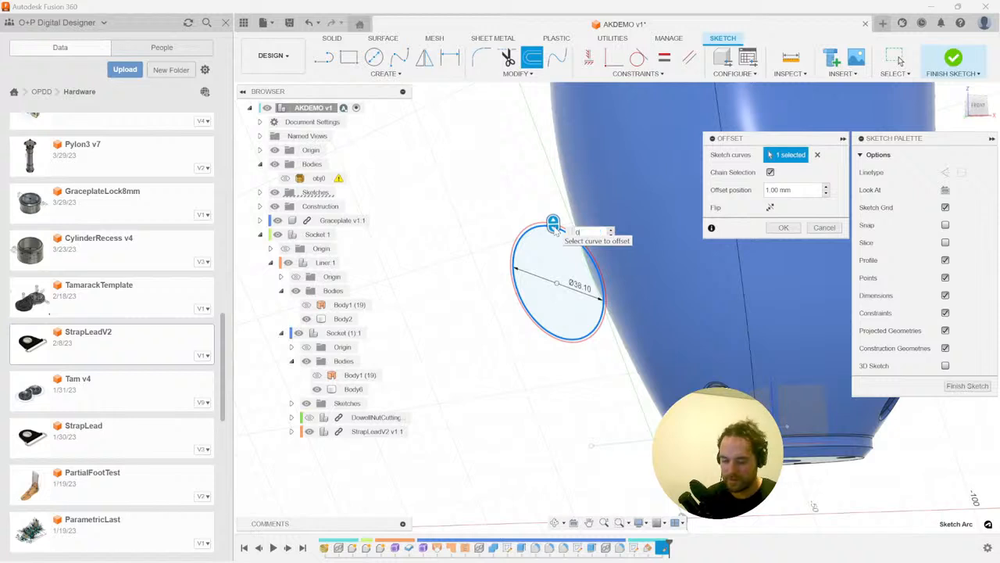
pyautogui.press('Return')
pyautogui.keyDown('shift'); pyautogui.moveTo(557, 232); pyautogui.dragTo(575, 357, button='middle'); pyautogui.keyUp('shift')
pyautogui.scroll(5, 577, 356)
pyautogui.scroll(-5, 549, 303)
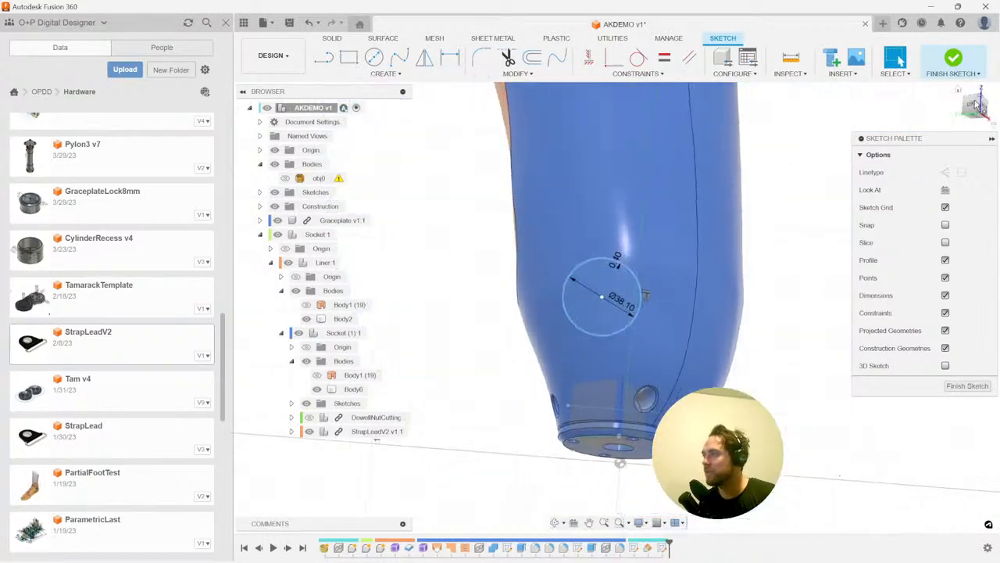
# - Reposition the concentric circles directly above the lower side hole and finish the sketch
pyautogui.moveTo(672, 257)
pyautogui.keyDown('shift'); pyautogui.mouseDown(button='middle')
pyautogui.moveTo(840, 133)
pyautogui.moveTo(786, 197)
pyautogui.moveTo(564, 303)
pyautogui.mouseUp(button='middle'); pyautogui.keyUp('shift')
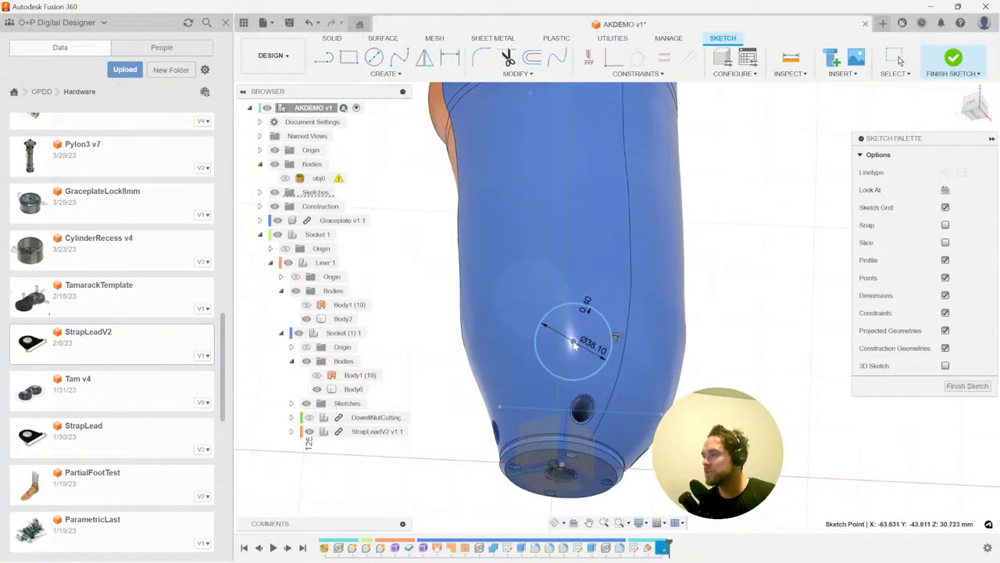
pyautogui.moveTo(705, 344)
pyautogui.keyDown('shift'); pyautogui.mouseDown(button='middle')
pyautogui.moveTo(955, 388)
pyautogui.moveTo(808, 329)
pyautogui.moveTo(633, 292)
pyautogui.mouseUp(button='middle'); pyautogui.keyUp('shift')
pyautogui.click(961, 390)
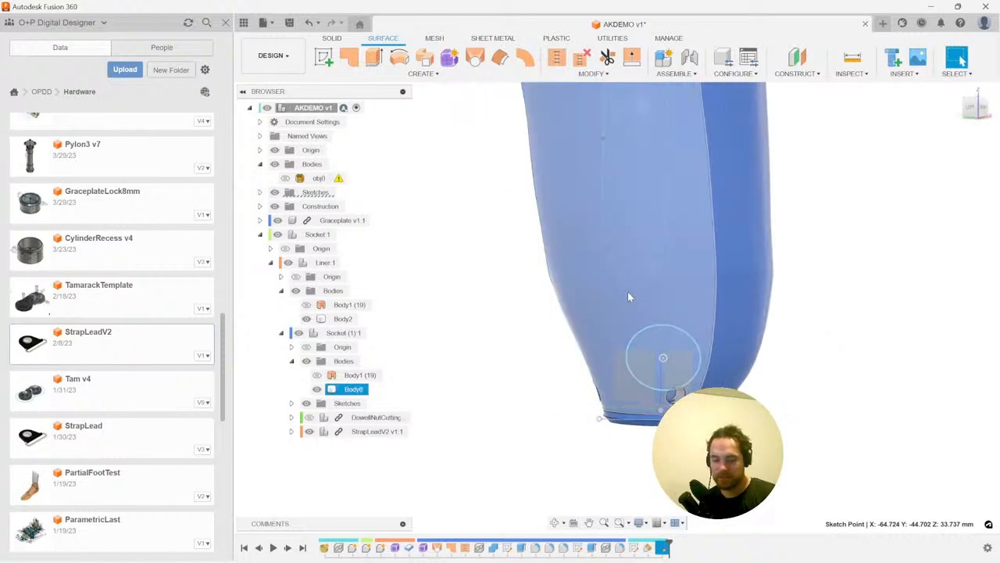
# - Extrude the inner sketched circle about 78 mm inward through the socket wall as a cut
pyautogui.scroll(5, 504, 298)
pyautogui.scroll(-5, 500, 294)
pyautogui.press('e')
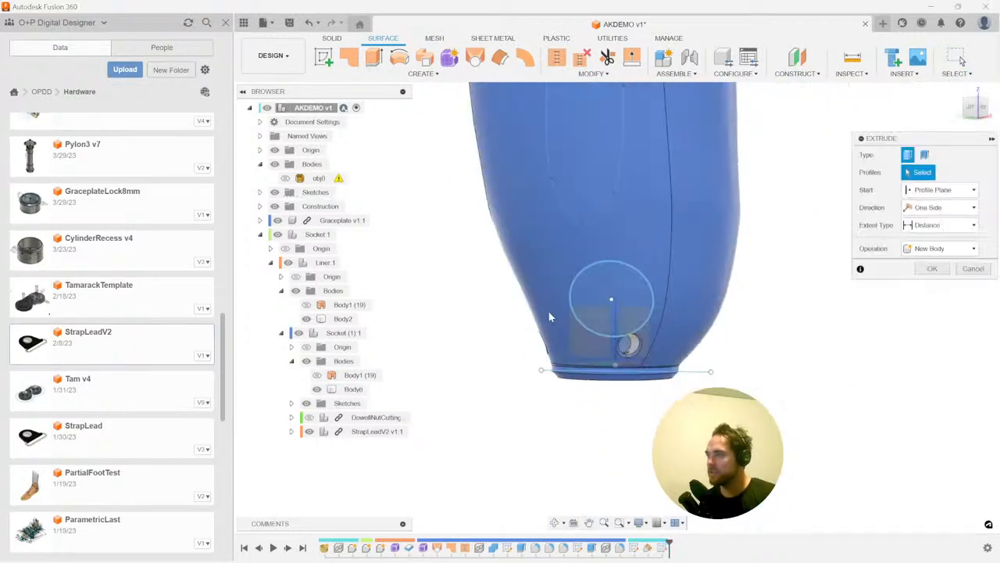
pyautogui.click(596, 320)
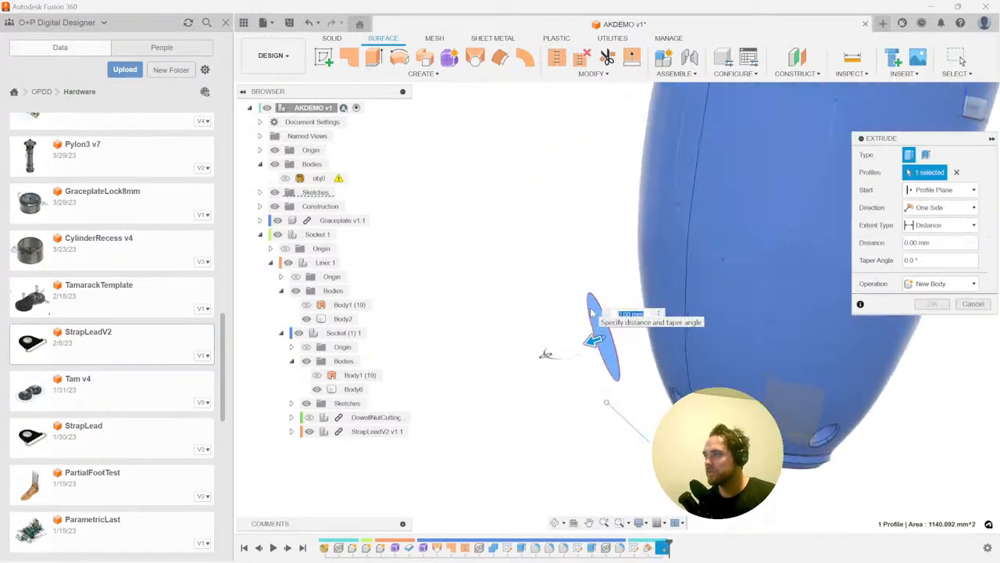
pyautogui.moveTo(595, 343); pyautogui.dragTo(796, 323)
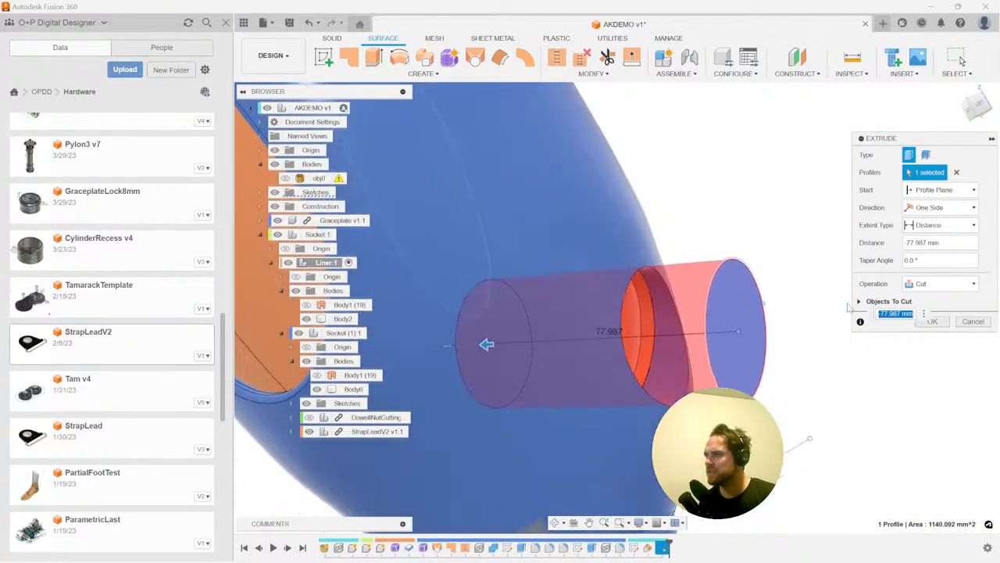
pyautogui.click(933, 323)
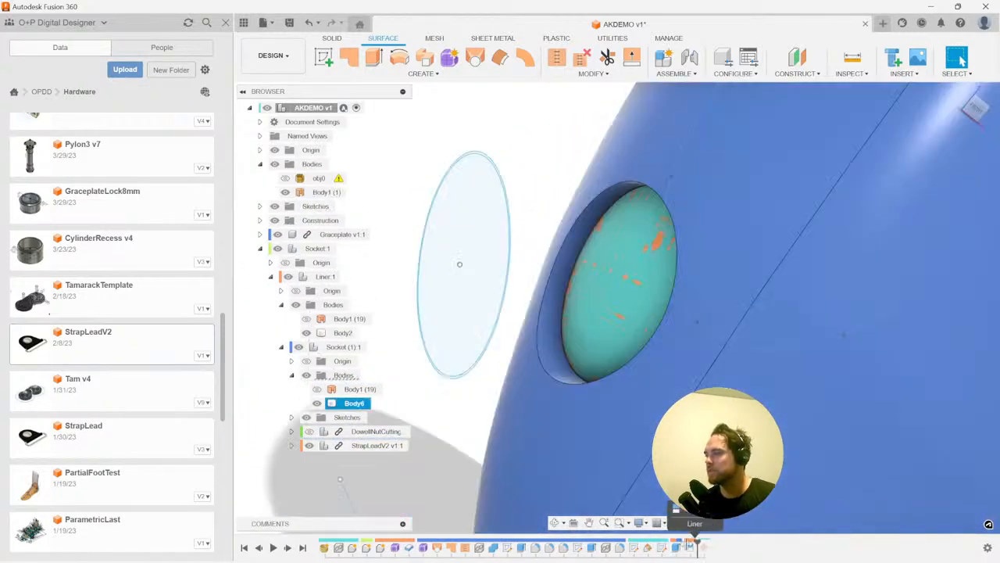
# - Edit the circle's extrude feature so its operation is New Body
pyautogui.moveTo(691, 544); pyautogui.dragTo(679, 549)
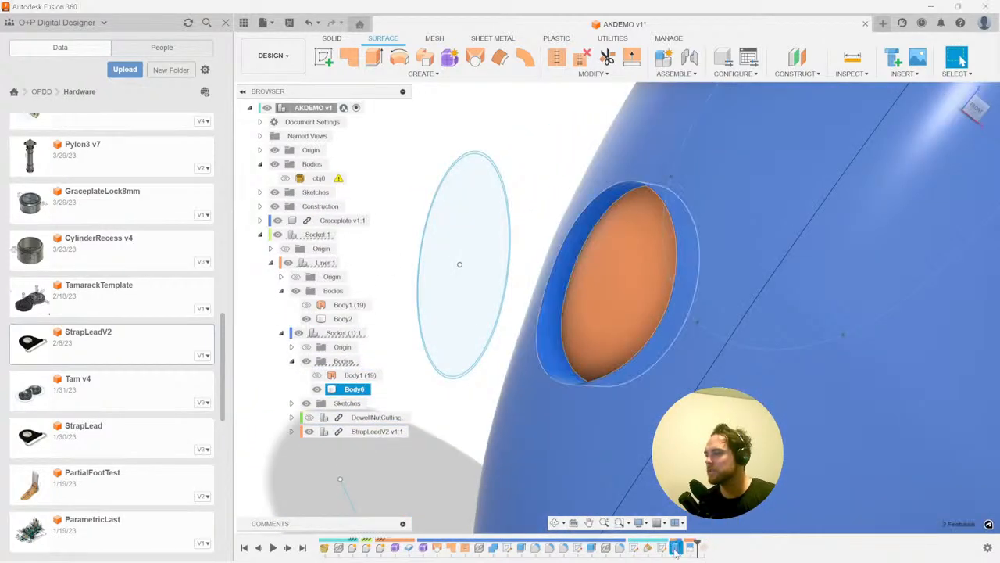
pyautogui.doubleClick(676, 548)
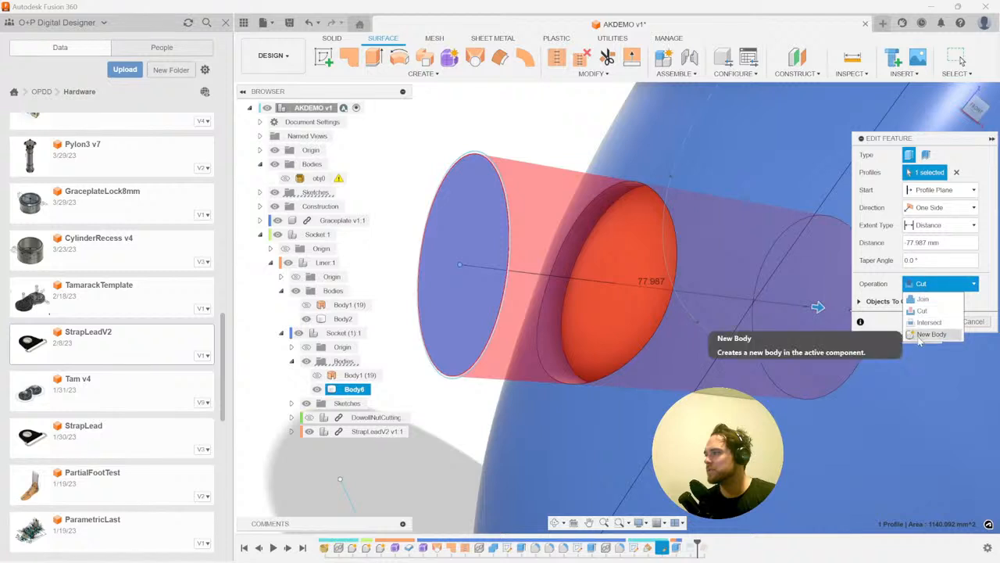
pyautogui.click(920, 337)
pyautogui.click(933, 304)
# - Combine the extruded cylinder with the socket body using Intersect, keeping the tool body
pyautogui.moveTo(490, 88); pyautogui.dragTo(494, 114, button='middle')
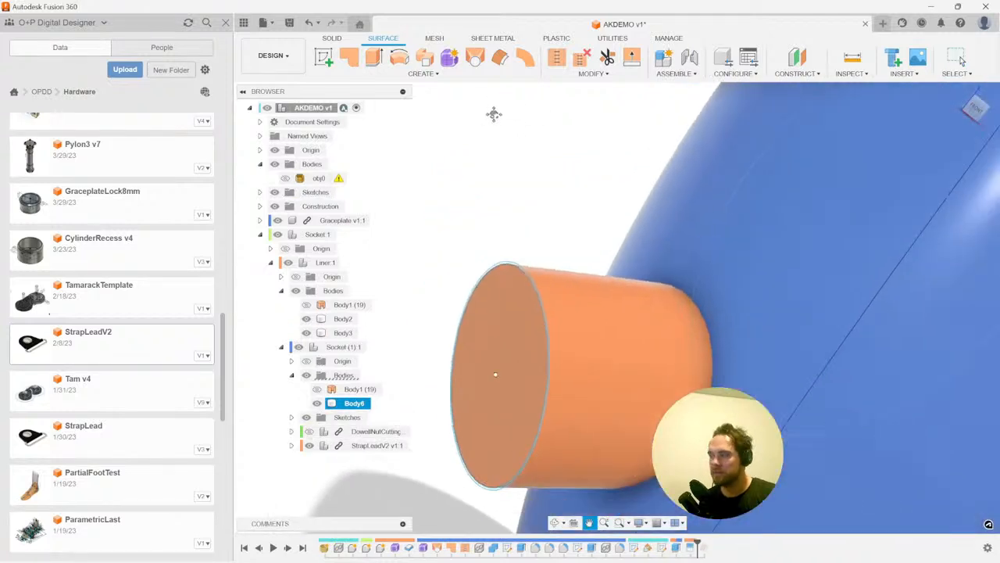
pyautogui.click(587, 164)
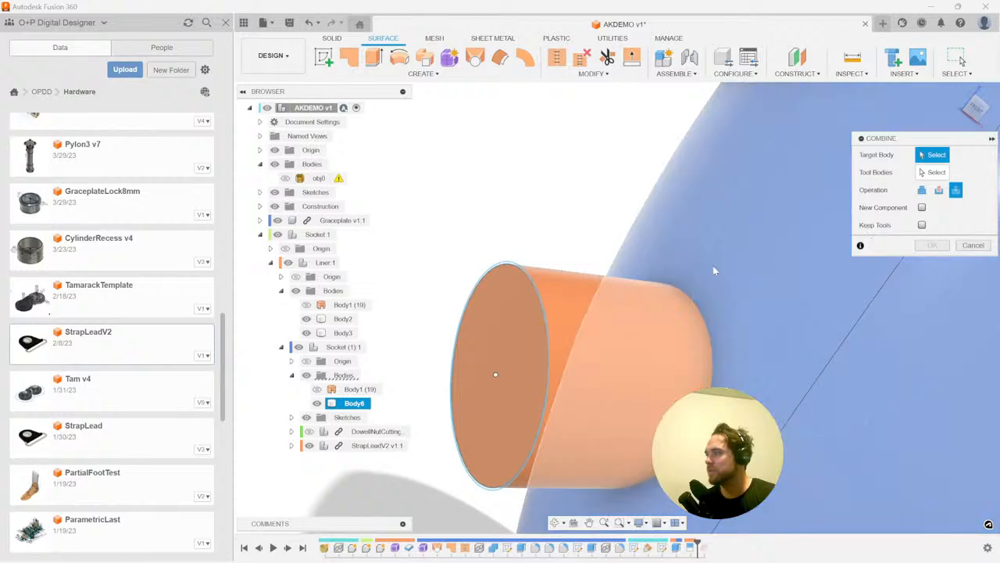
pyautogui.click(552, 337)
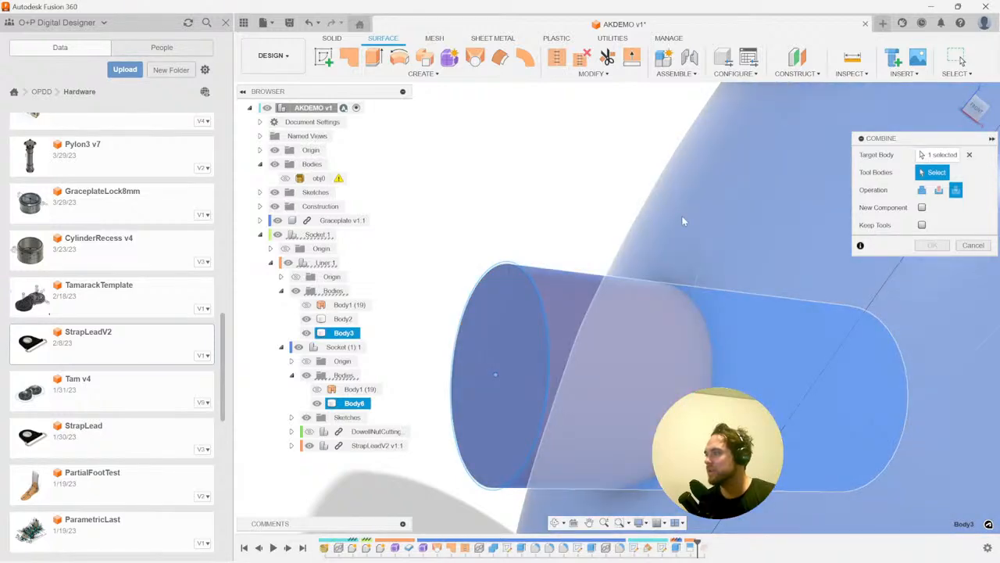
pyautogui.click(682, 221)
pyautogui.click(932, 246)
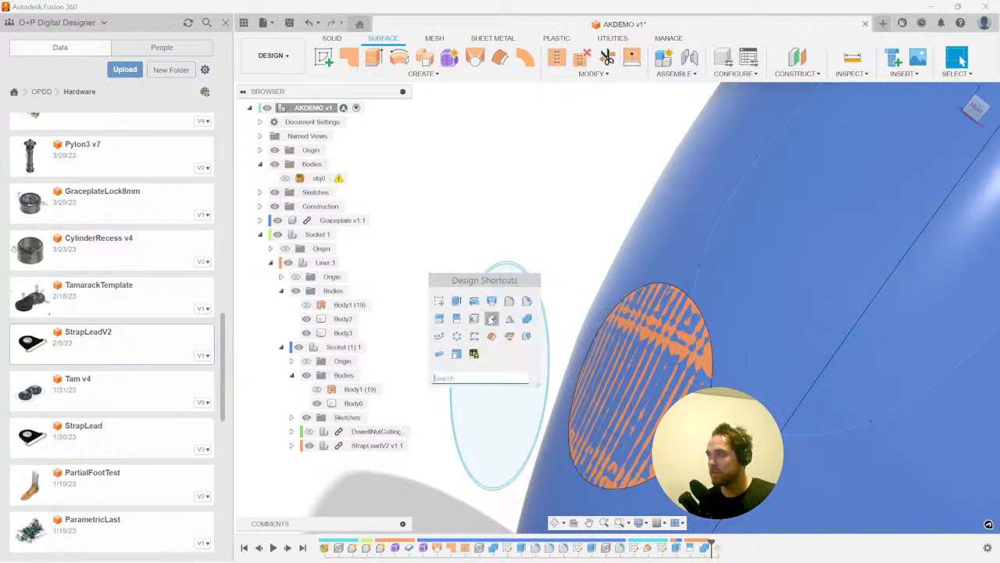
# - Cut the resulting disc, Body3, from the socket body with Combine, keeping the tool body
pyautogui.click(526, 319)
pyautogui.click(692, 211)
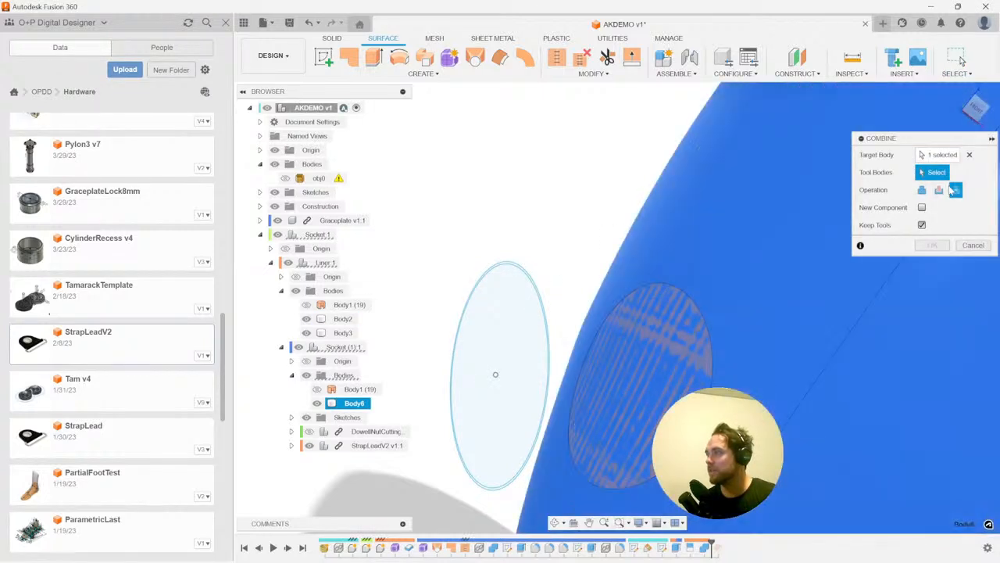
pyautogui.click(670, 359)
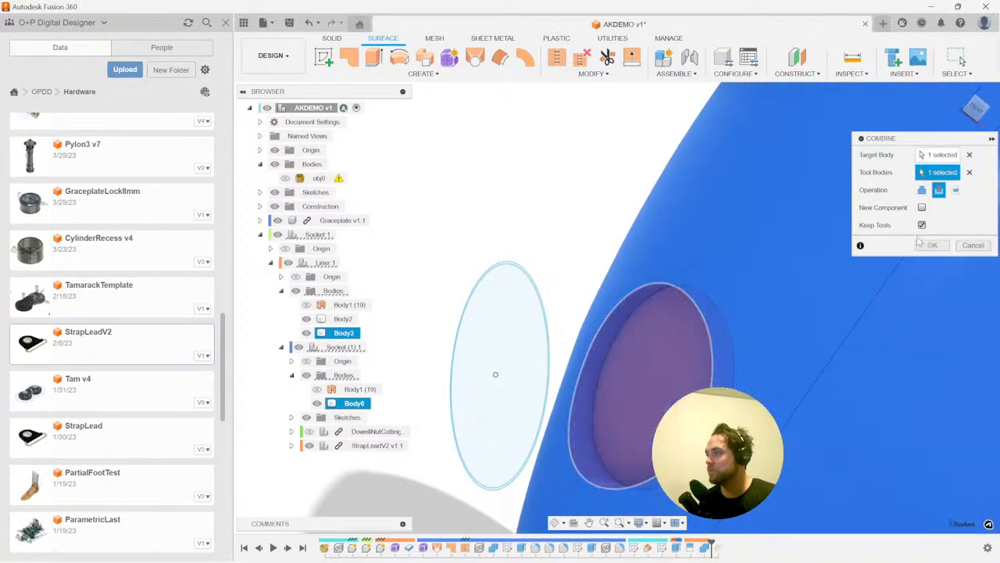
pyautogui.click(926, 247)
# - Join the disc, Body3, with the liner's Body2 using Combine, without keeping the tool body
pyautogui.press('s')
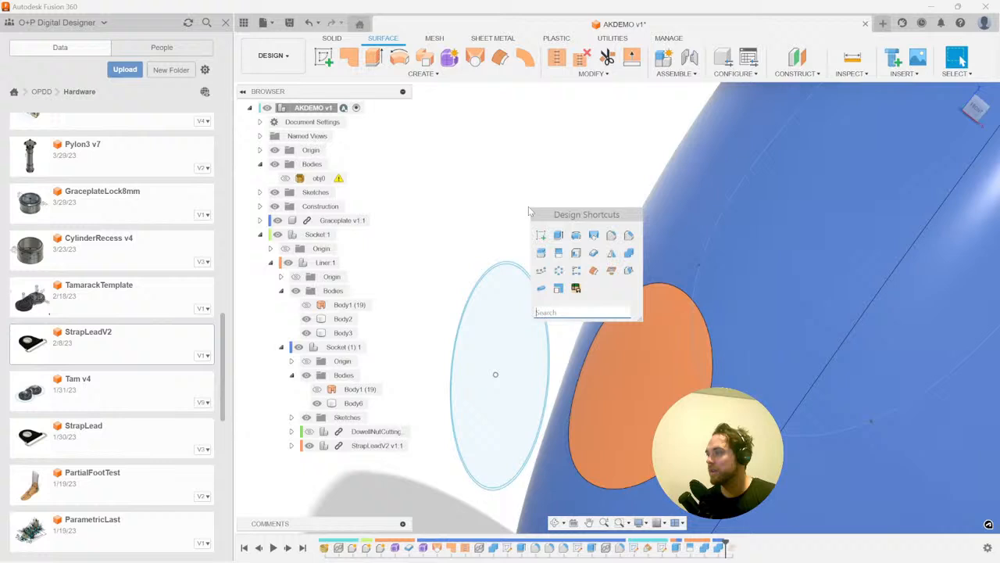
pyautogui.click(631, 258)
pyautogui.click(618, 345)
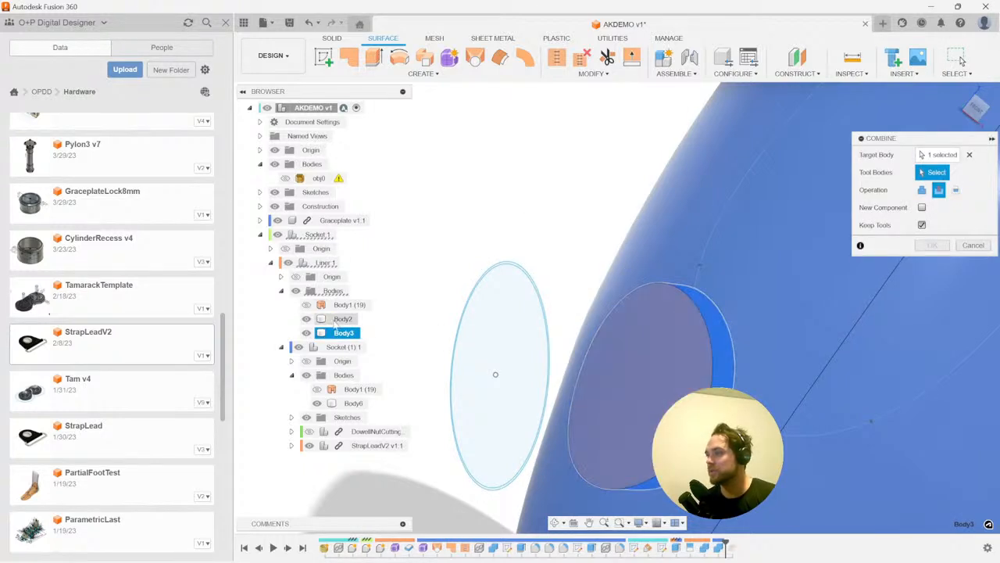
pyautogui.scroll(-5, 348, 347)
pyautogui.scroll(-5, 362, 383)
pyautogui.scroll(4, 582, 242)
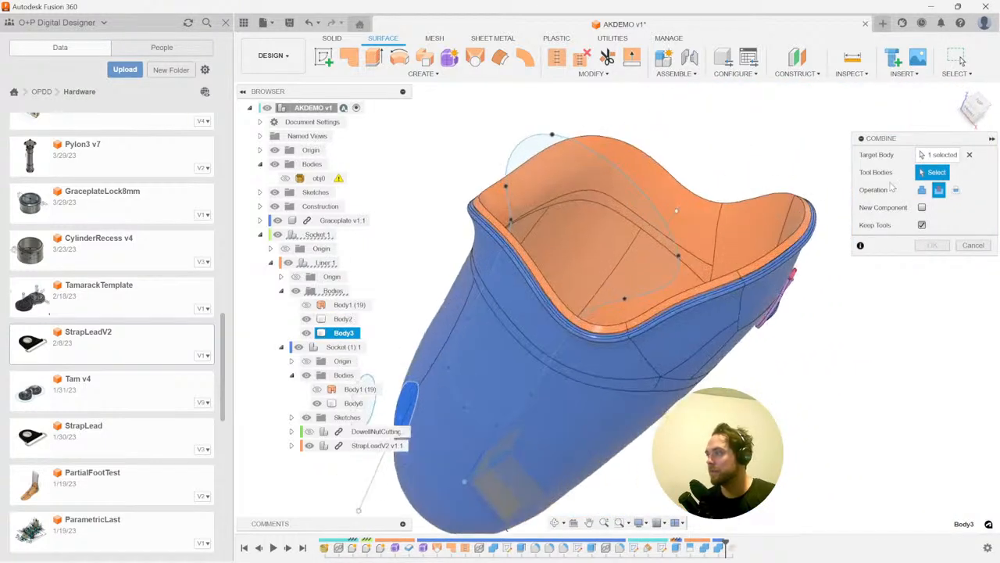
pyautogui.click(670, 222)
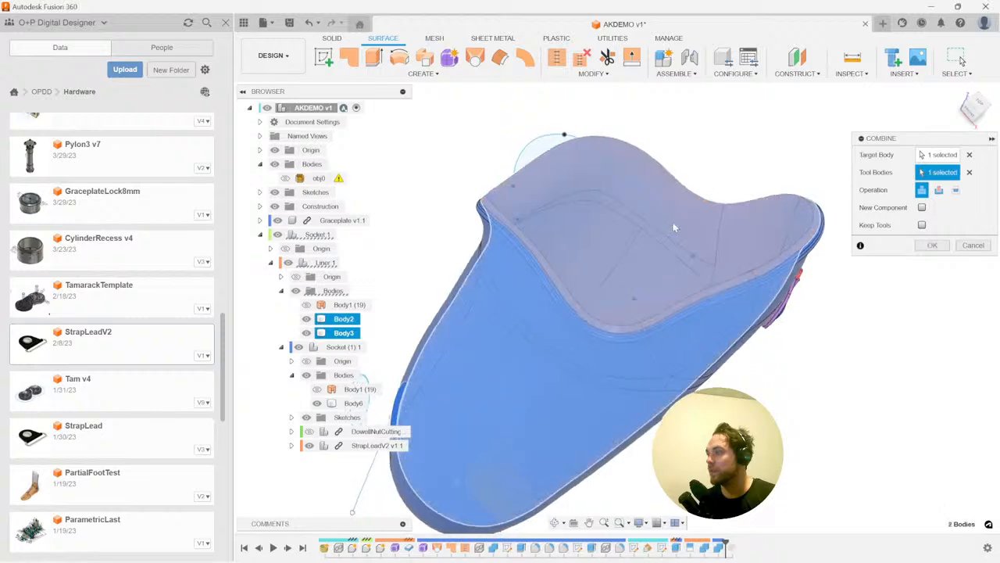
pyautogui.keyDown('shift'); pyautogui.moveTo(670, 222); pyautogui.dragTo(965, 265, button='middle'); pyautogui.keyUp('shift')
pyautogui.scroll(2, 964, 264)
pyautogui.click(932, 245)
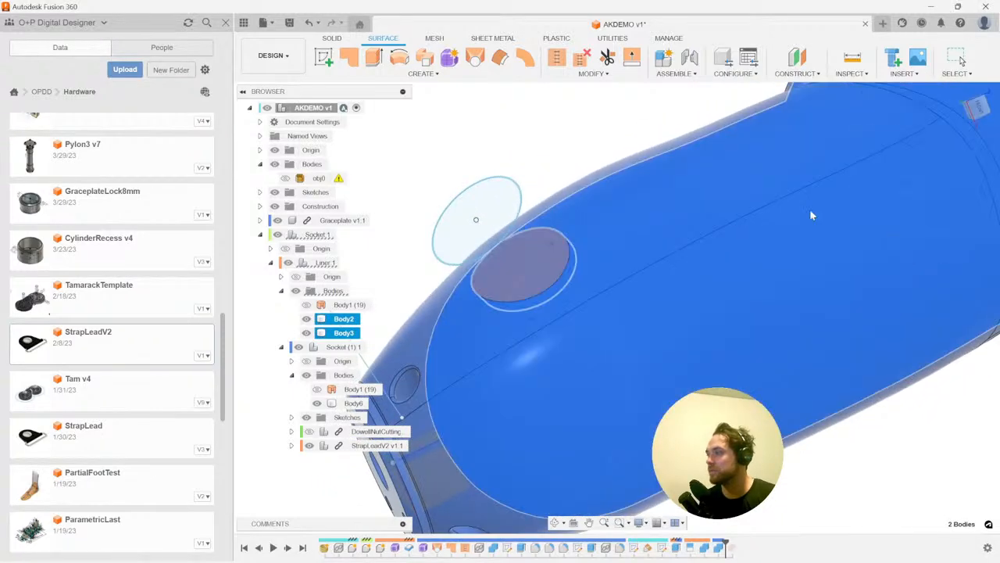
# - Fillet the rim of the socket's circular opening and the edge of the liner's disc, each with a 1 mm radius
pyautogui.scroll(4, 578, 214)
pyautogui.keyDown('shift'); pyautogui.moveTo(578, 214); pyautogui.dragTo(618, 192, button='middle'); pyautogui.keyUp('shift')
pyautogui.scroll(4, 418, 217)
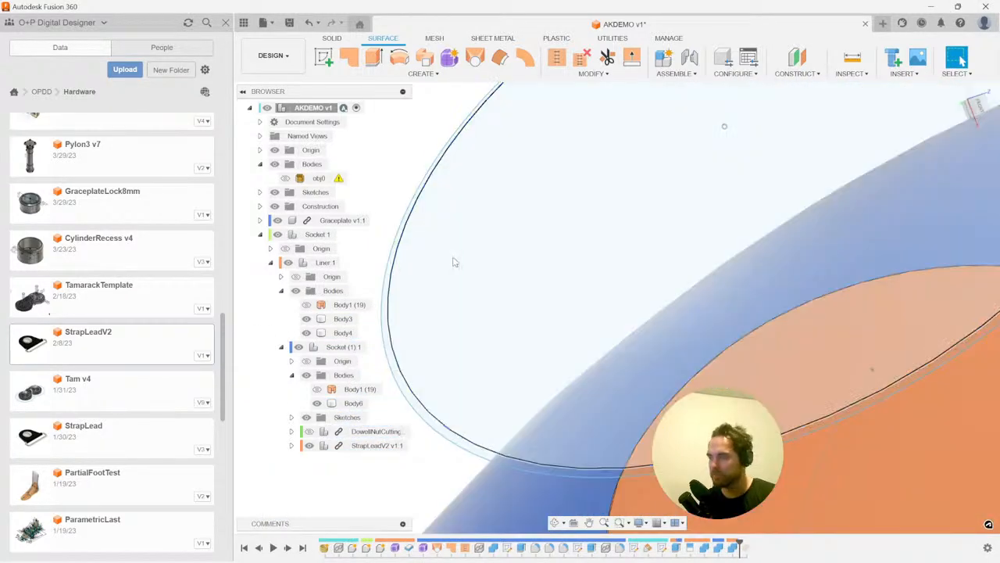
pyautogui.scroll(-4, 455, 264)
pyautogui.press('f')
pyautogui.click(516, 367)
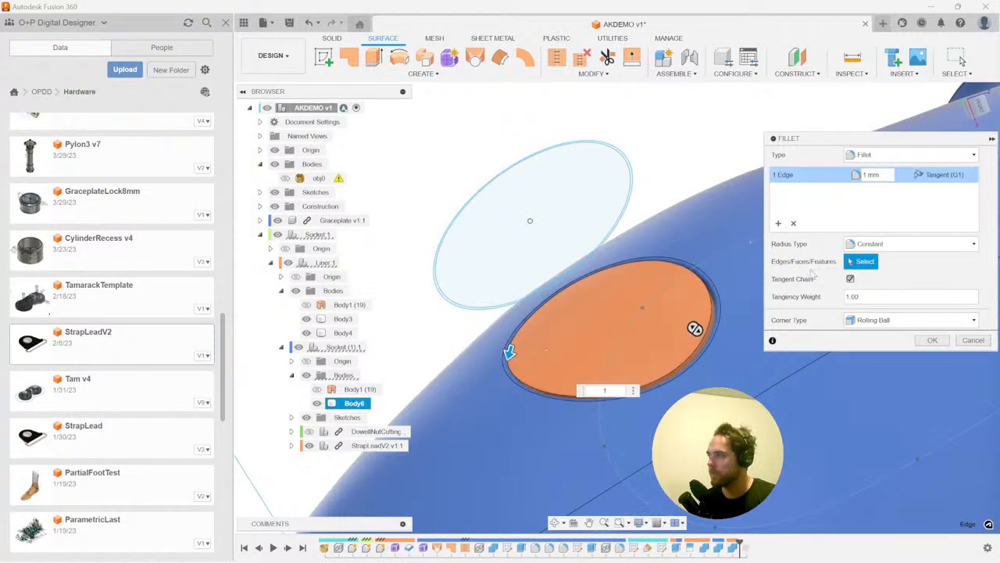
pyautogui.click(778, 224)
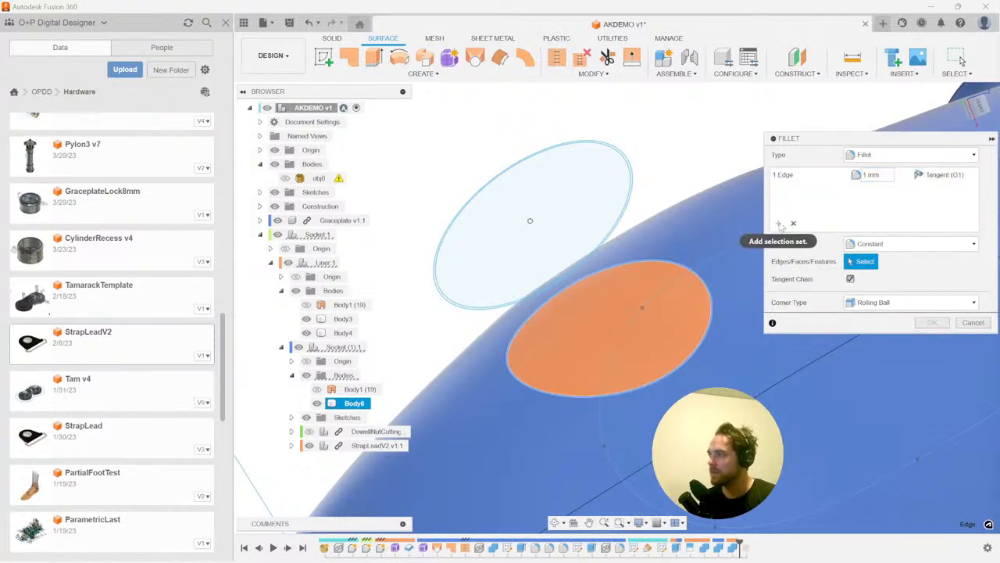
pyautogui.scroll(5, 462, 333)
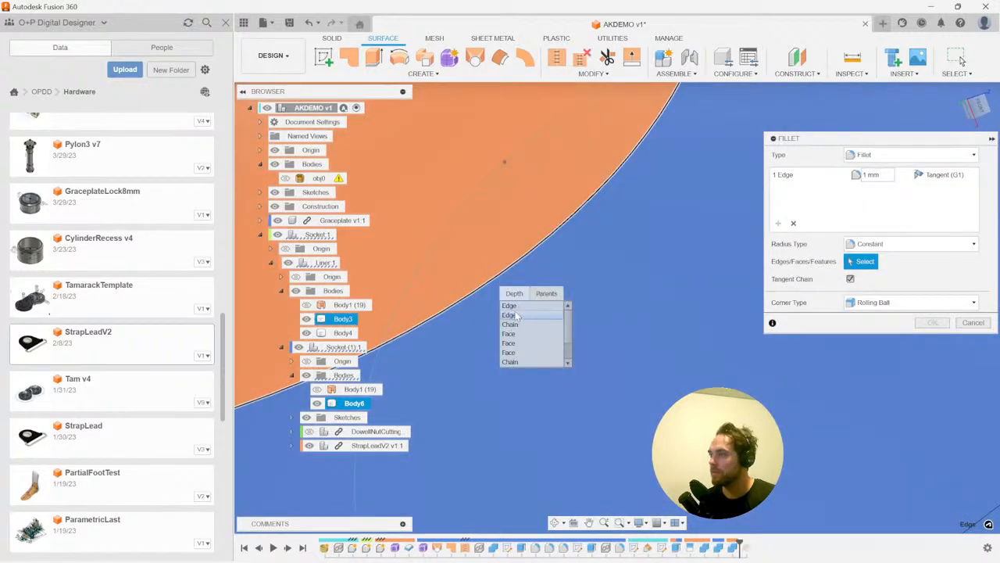
pyautogui.click(516, 314)
pyautogui.scroll(-5, 517, 319)
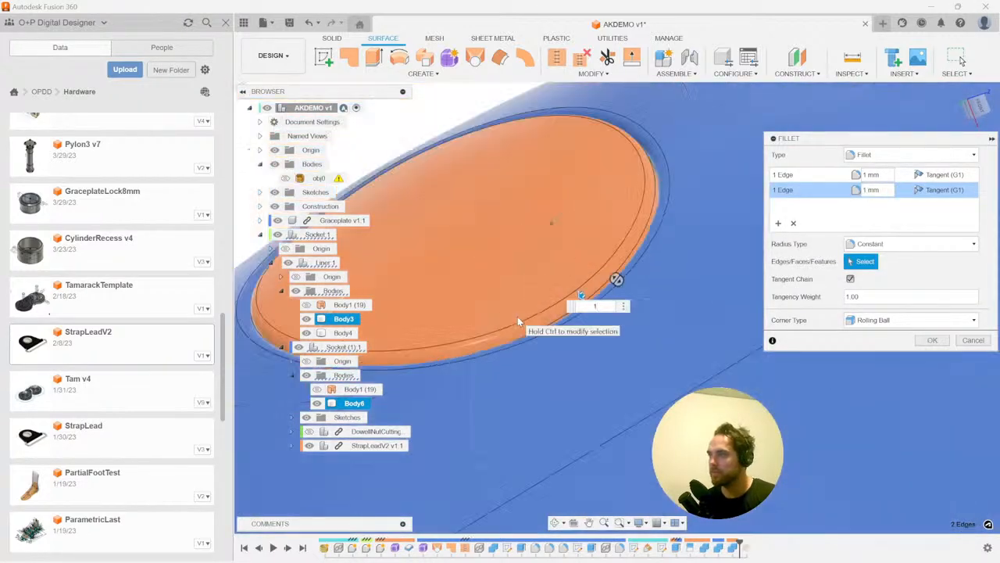
pyautogui.scroll(-5, 518, 318)
pyautogui.scroll(2, 679, 337)
pyautogui.keyDown('shift'); pyautogui.moveTo(679, 337); pyautogui.dragTo(755, 364, button='middle'); pyautogui.keyUp('shift')
pyautogui.click(934, 341)
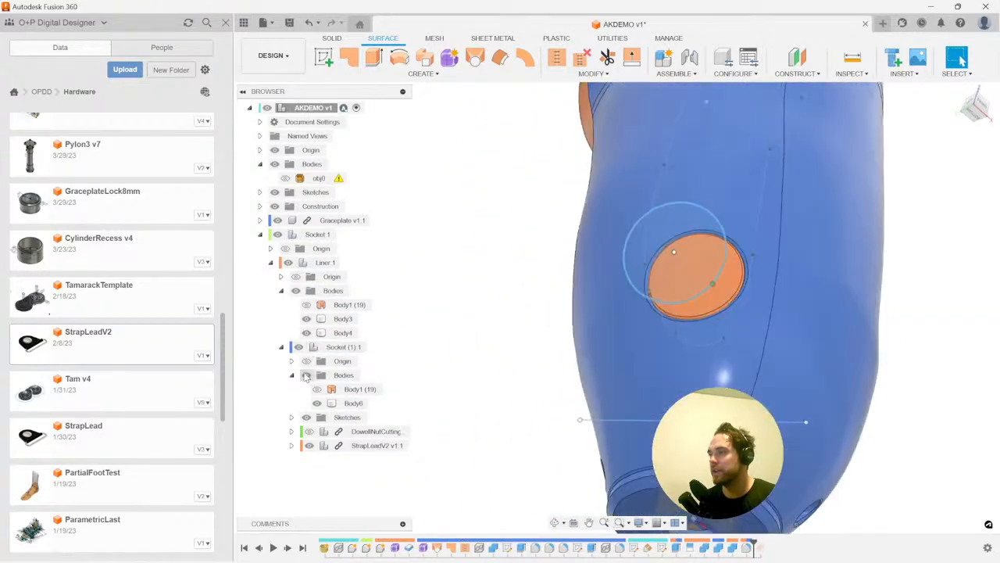
# - Toggle the visibility of the socket's Body6 to examine the liner and its raised disc from several sides
pyautogui.click(316, 403)
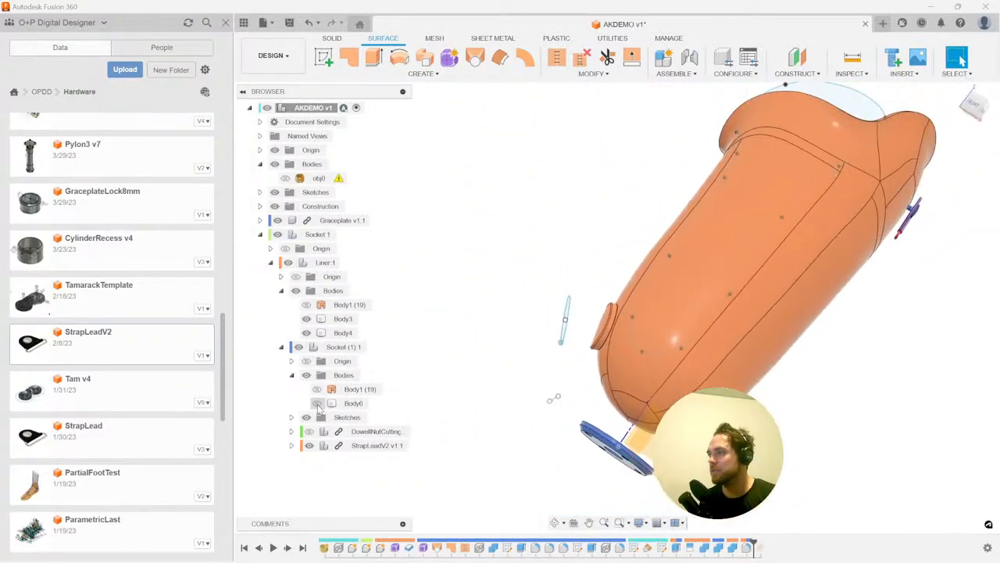
pyautogui.click(316, 403)
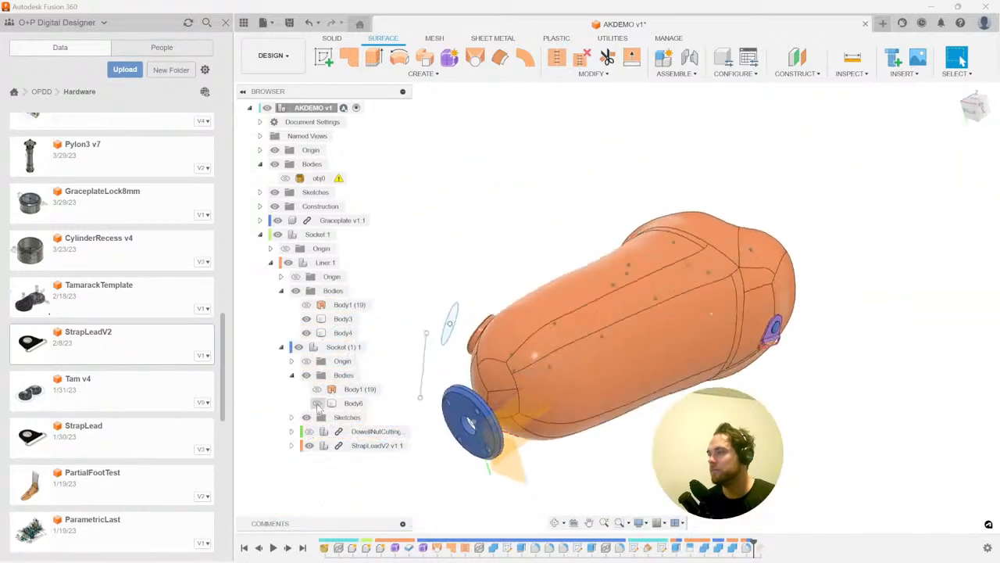
pyautogui.click(316, 404)
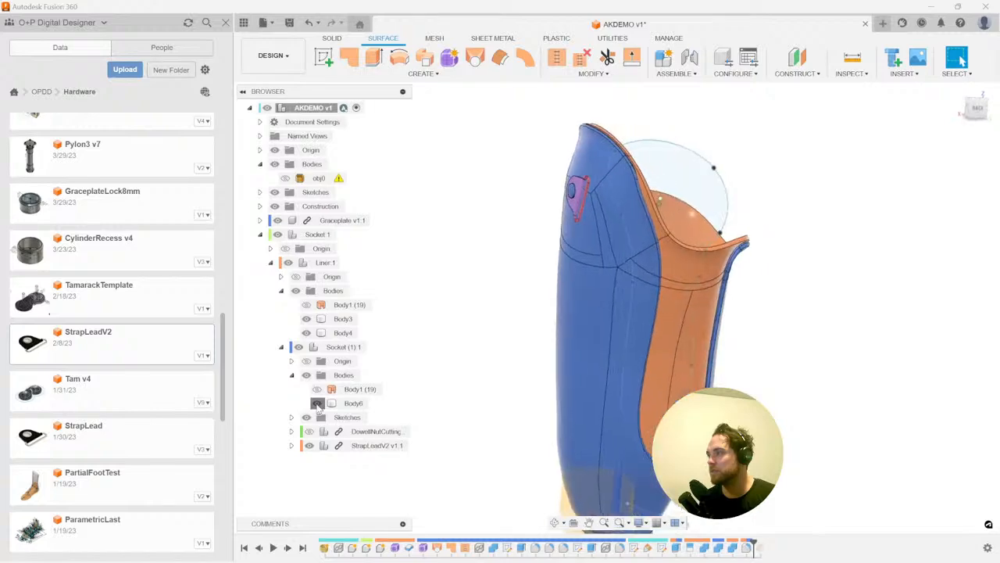
pyautogui.click(317, 403)
pyautogui.click(316, 404)
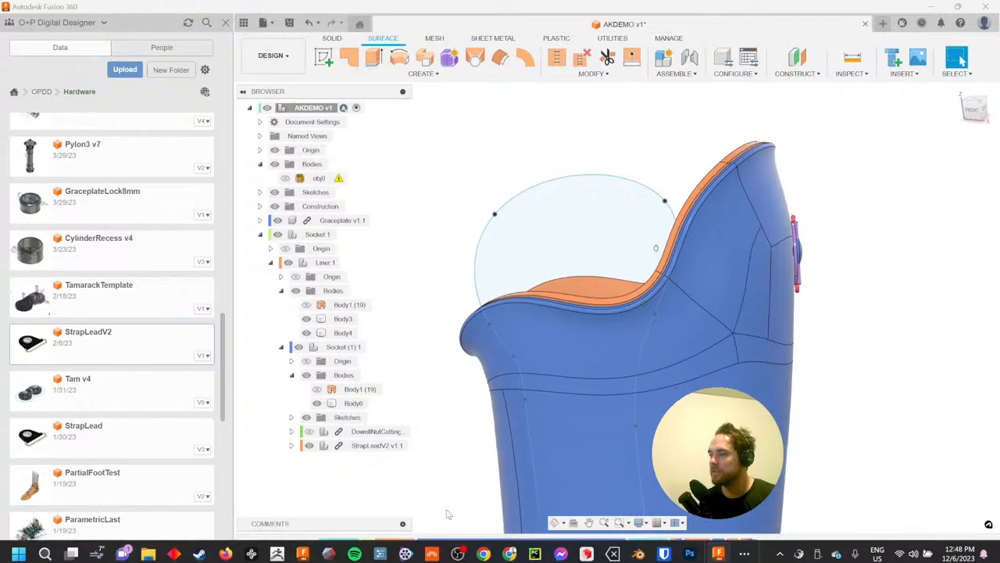
# - Edit the socket's form feature and delete the three uppermost rows of faces along the rim of Body3
pyautogui.doubleClick(423, 547)
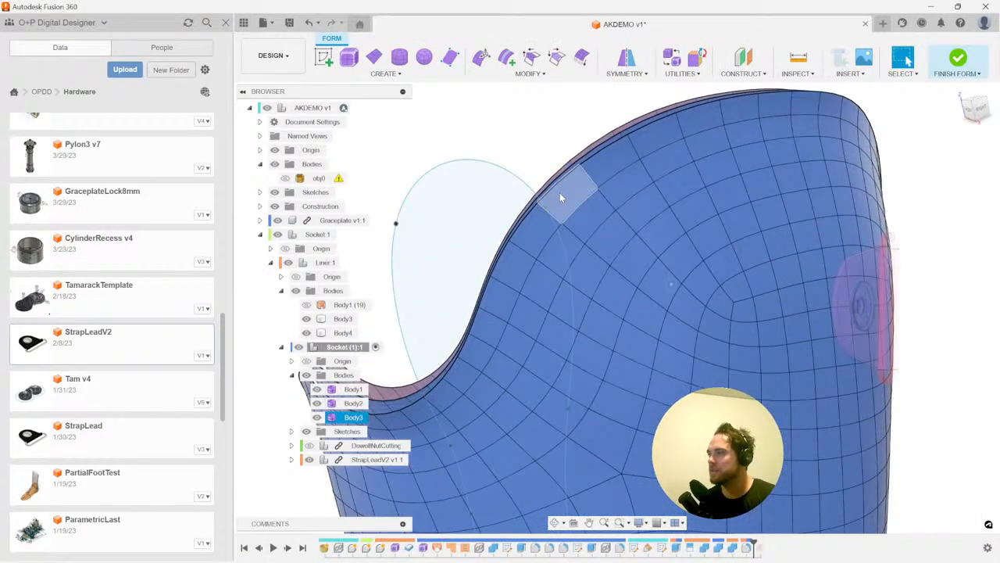
pyautogui.doubleClick(608, 161)
pyautogui.press('Delete')
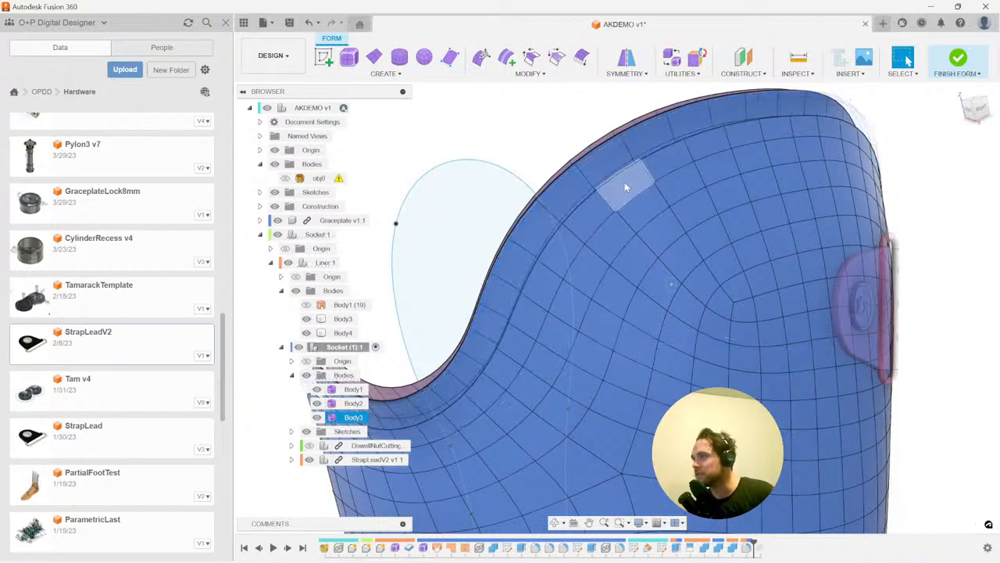
pyautogui.doubleClick(676, 161)
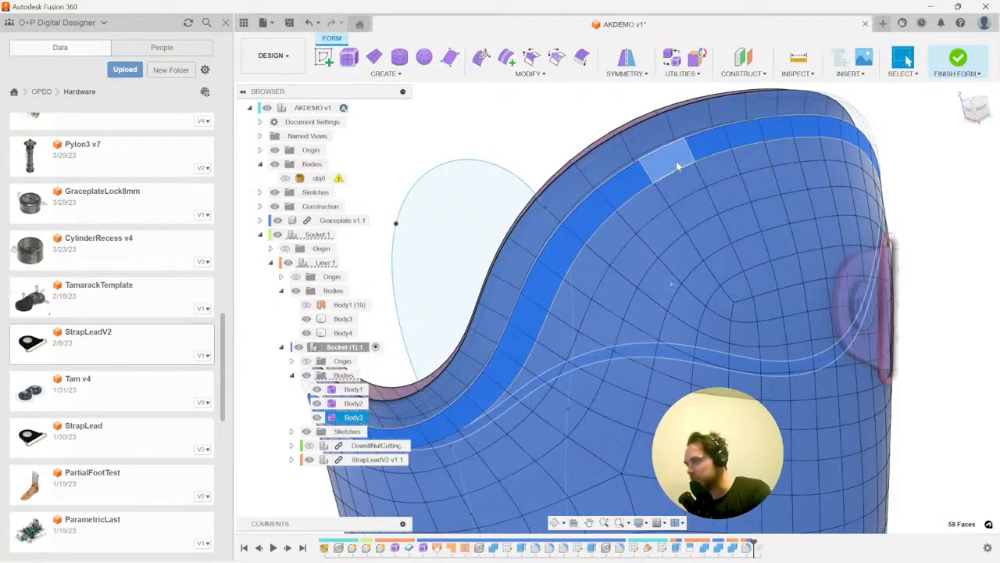
pyautogui.press('Delete')
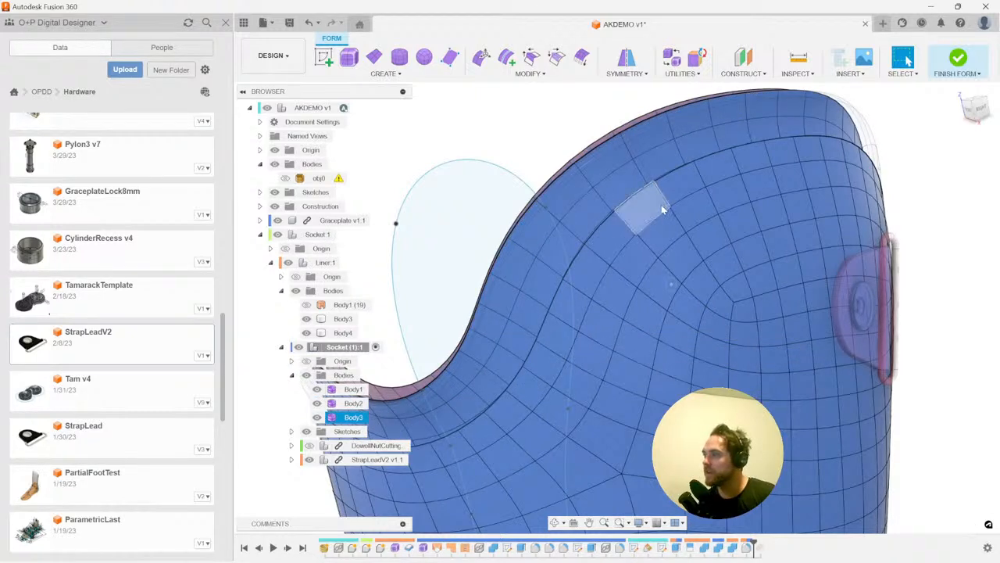
pyautogui.doubleClick(693, 186)
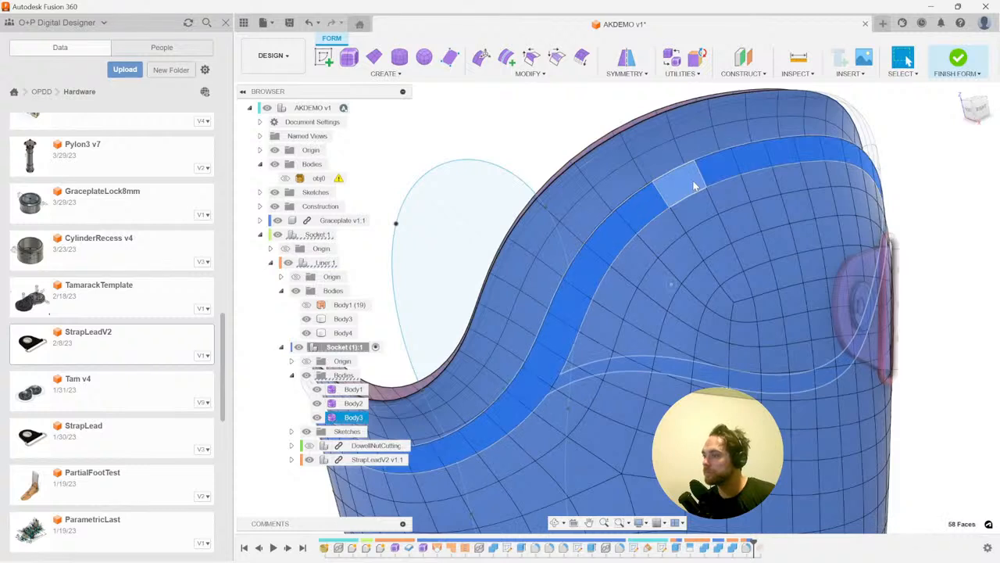
pyautogui.press('Delete')
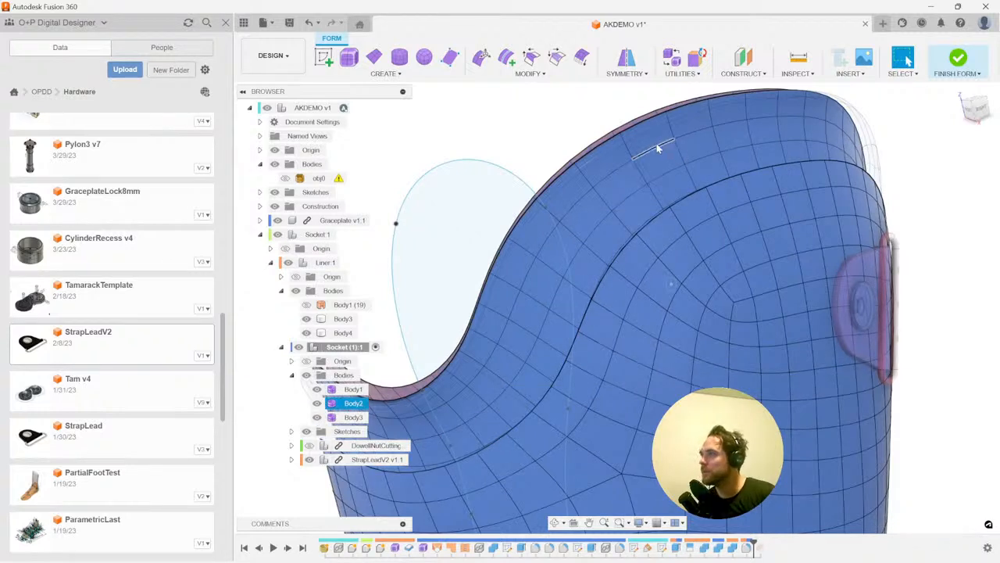
# - Delete the uppermost row of faces along the rim of the form's Body2
pyautogui.doubleClick(655, 136)
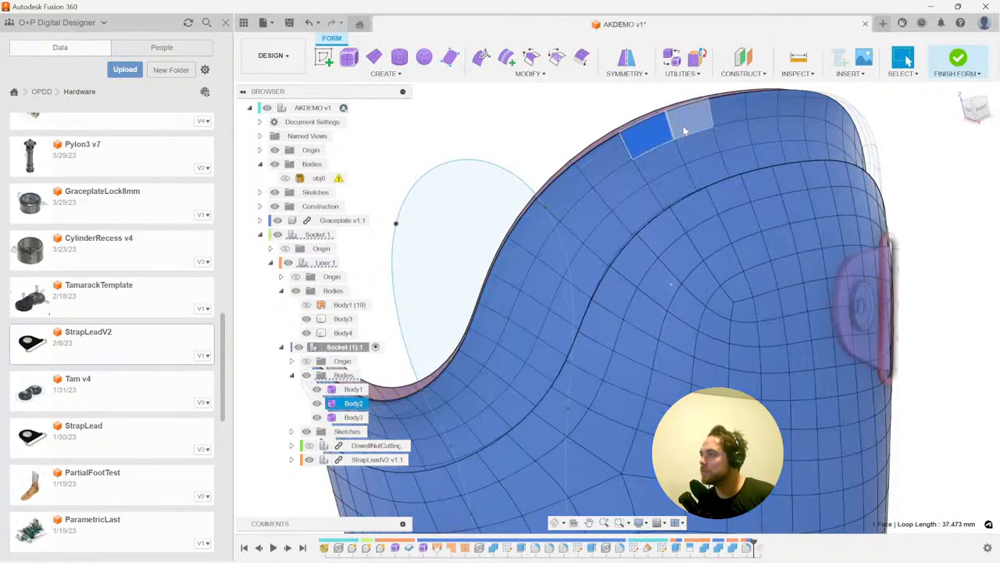
pyautogui.press('Delete')
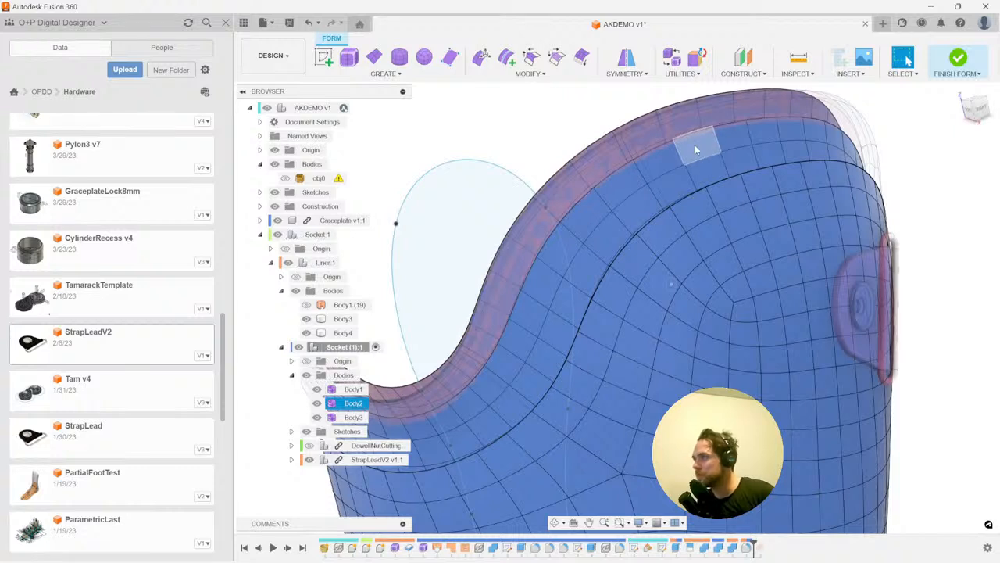
# - Delete the next two uppermost rows of faces along the rim of the form's Body2
pyautogui.doubleClick(732, 147)
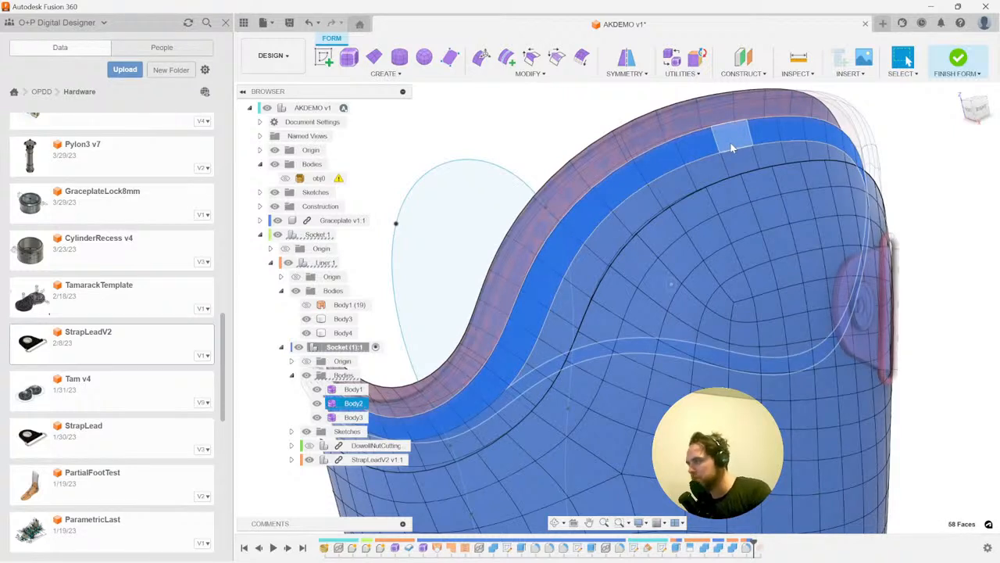
pyautogui.press('Delete')
pyautogui.doubleClick(776, 155)
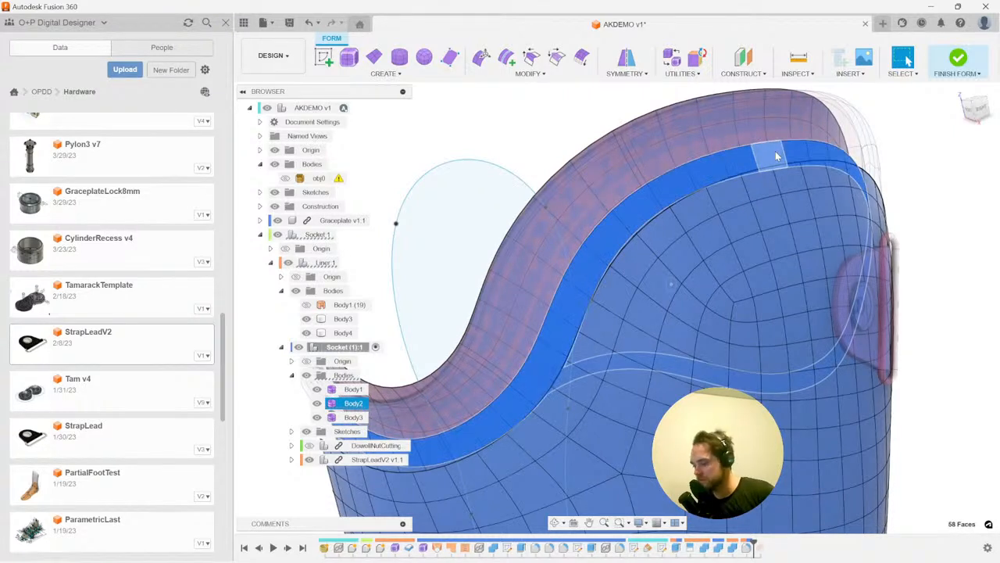
pyautogui.press('Delete')
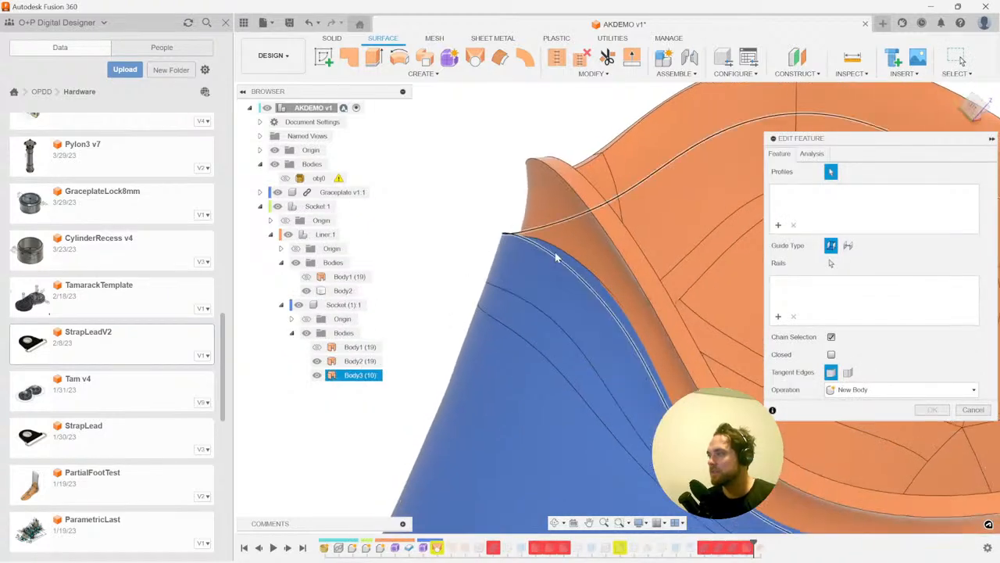
# - Repair the socket's rim loft by reselecting the upper edge chains of Body2 and Body3 as its two profiles
pyautogui.click(579, 258)
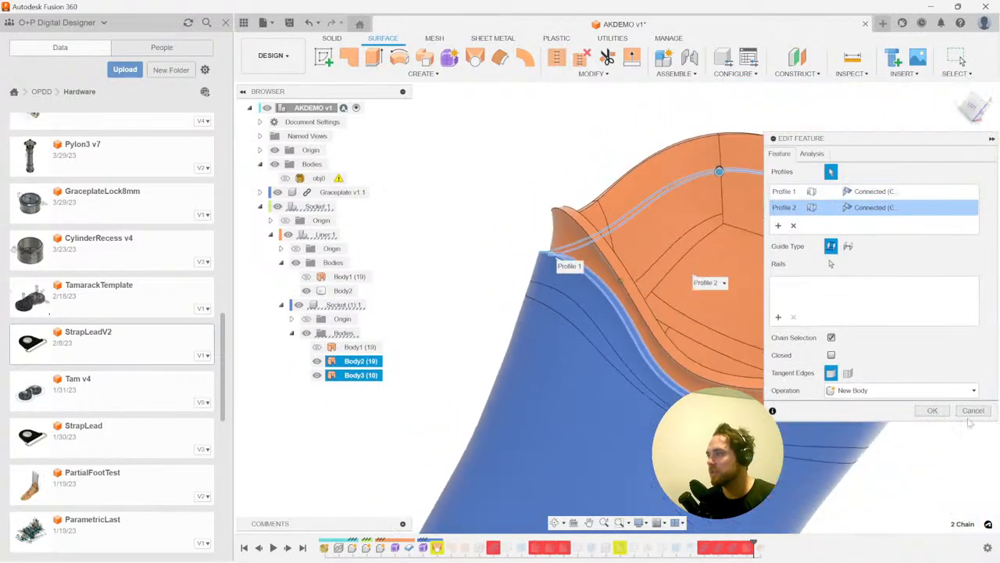
pyautogui.click(929, 411)
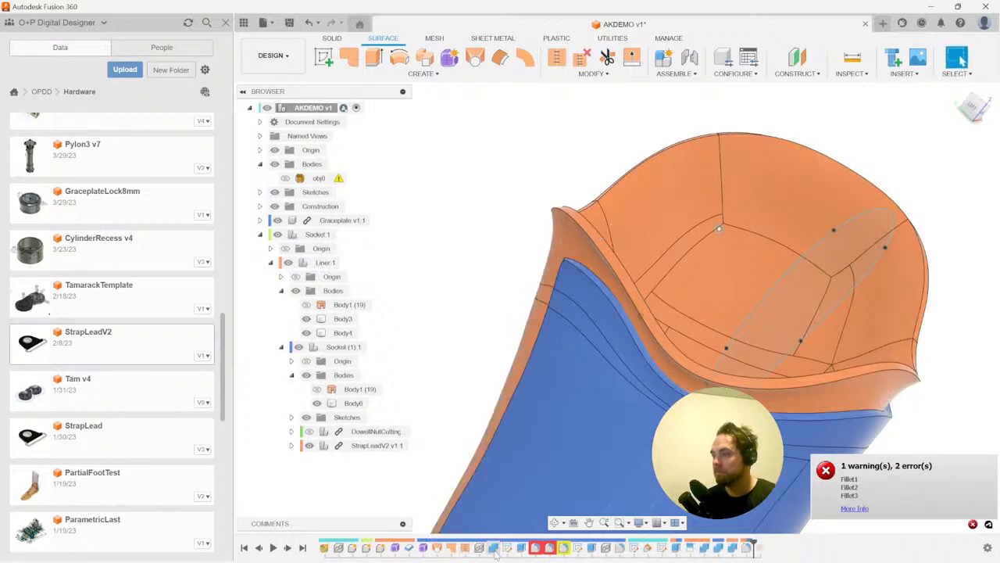
# - Fillet the edges of the socket's Body6 along the rim and cutout with a 1.5 mm radius
pyautogui.doubleClick(535, 548)
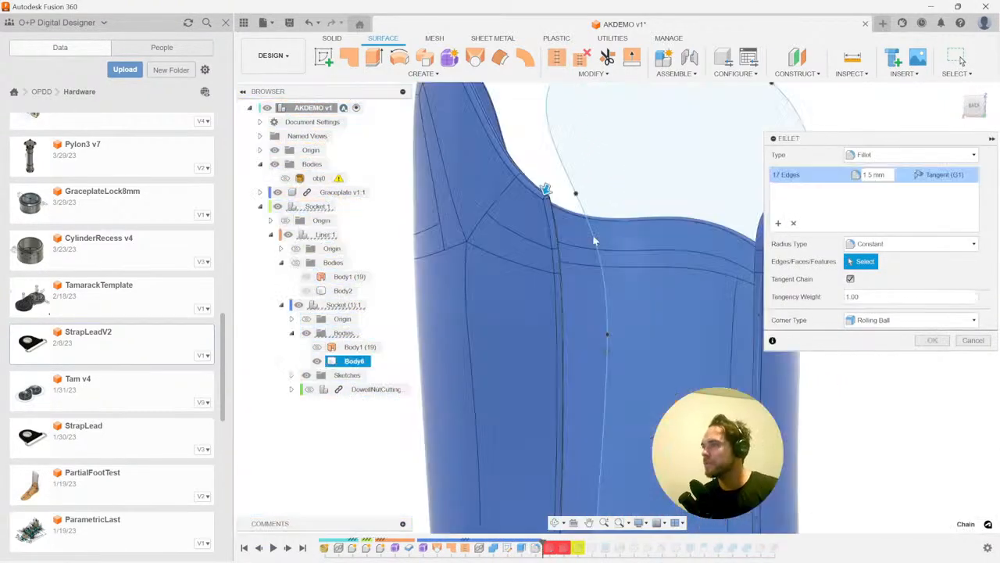
pyautogui.press('Return')
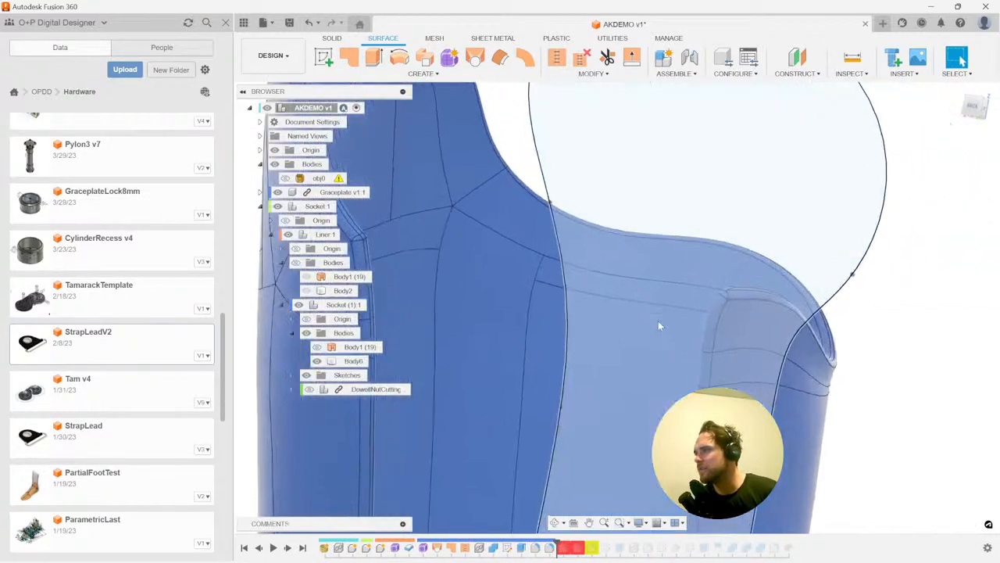
# - Roll the design history back to before the cutout sketch and sketch a line about 86 mm long on the XY plane below the socket
pyautogui.moveTo(538, 237)
pyautogui.mouseDown(button='middle')
pyautogui.moveTo(547, 228)
pyautogui.moveTo(539, 251)
pyautogui.mouseUp(button='middle')
pyautogui.scroll(-5, 538, 251)
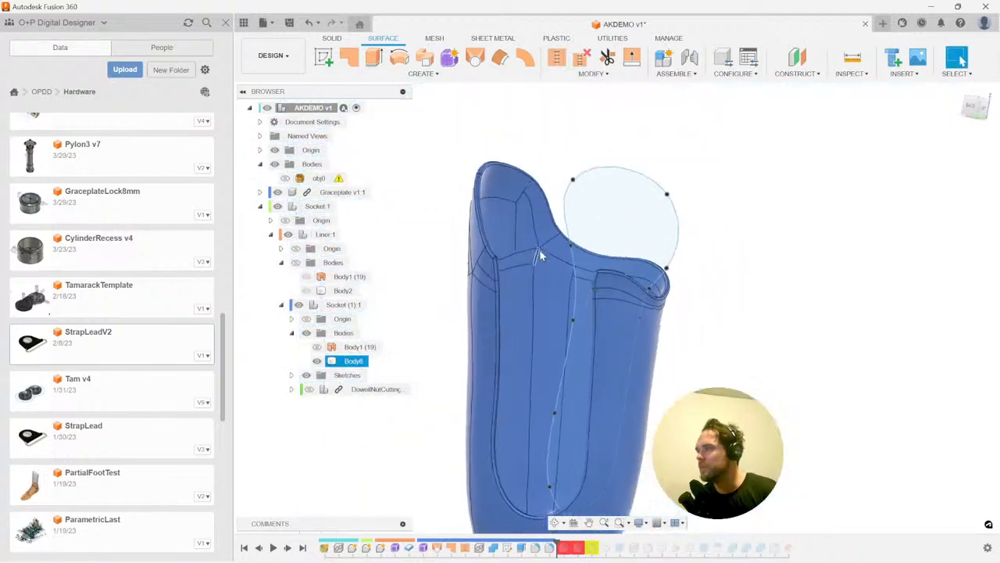
pyautogui.keyDown('shift'); pyautogui.moveTo(503, 353); pyautogui.dragTo(643, 332, button='middle'); pyautogui.keyUp('shift')
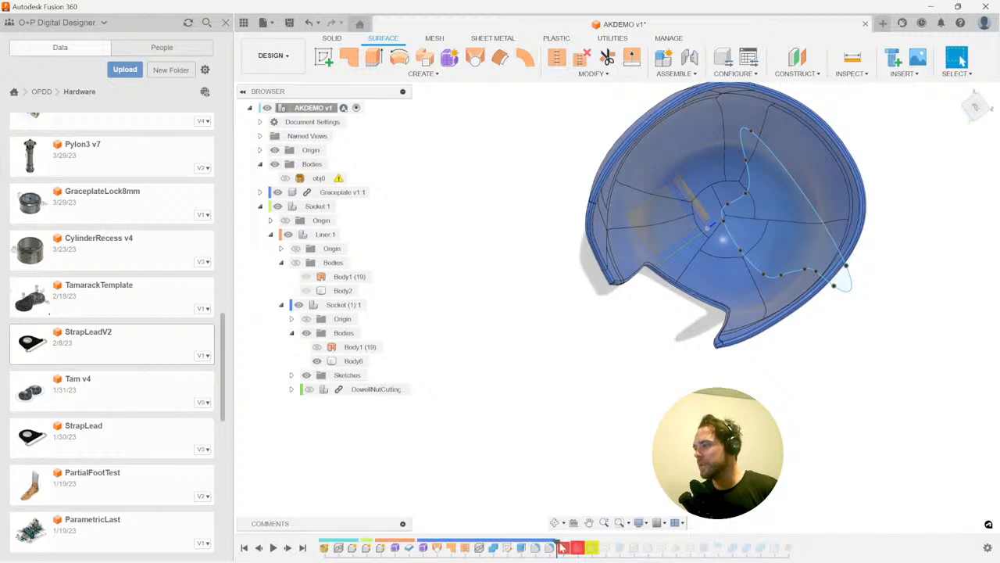
pyautogui.moveTo(490, 542); pyautogui.dragTo(493, 542)
pyautogui.moveTo(520, 441); pyautogui.dragTo(509, 400, button='middle')
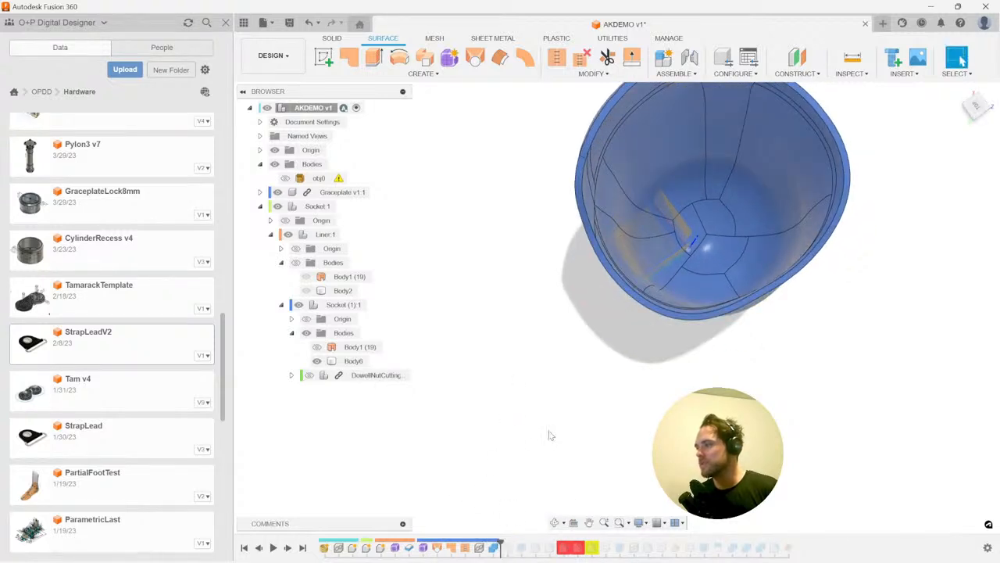
pyautogui.keyDown('shift'); pyautogui.moveTo(571, 337); pyautogui.dragTo(537, 373, button='middle'); pyautogui.keyUp('shift')
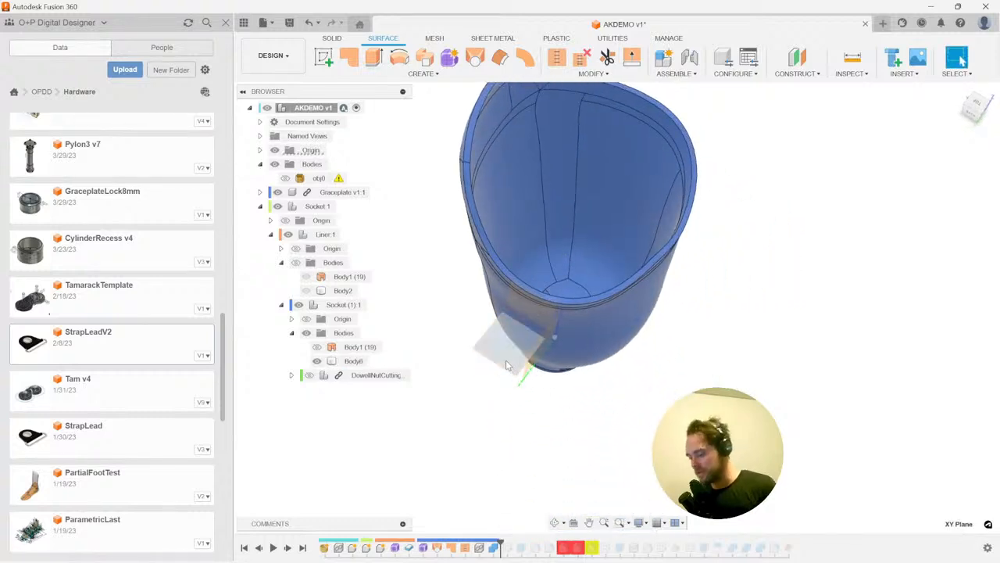
pyautogui.click(506, 365)
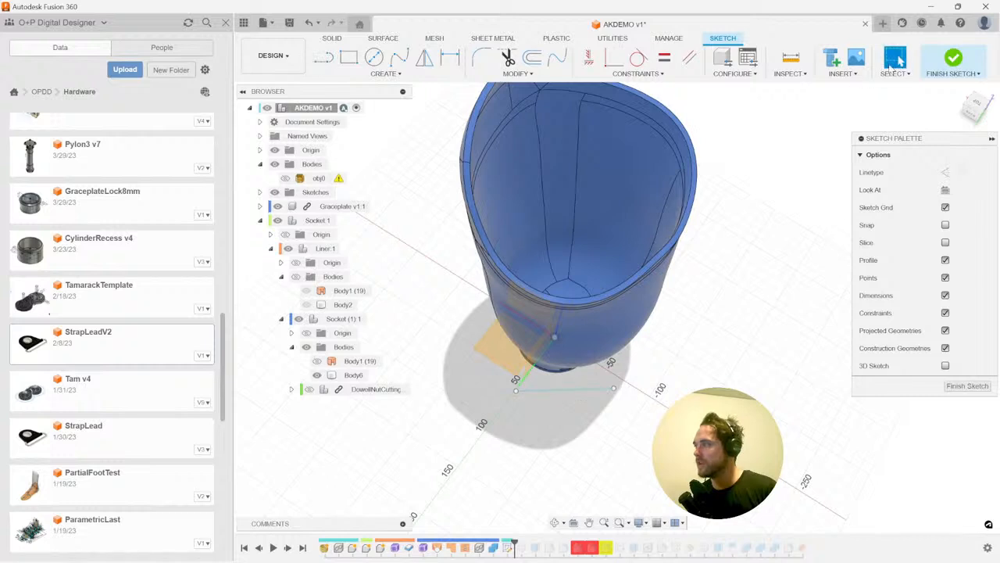
pyautogui.click(951, 59)
# - Construct a plane at an angle through the sketched line below the socket
pyautogui.click(804, 75)
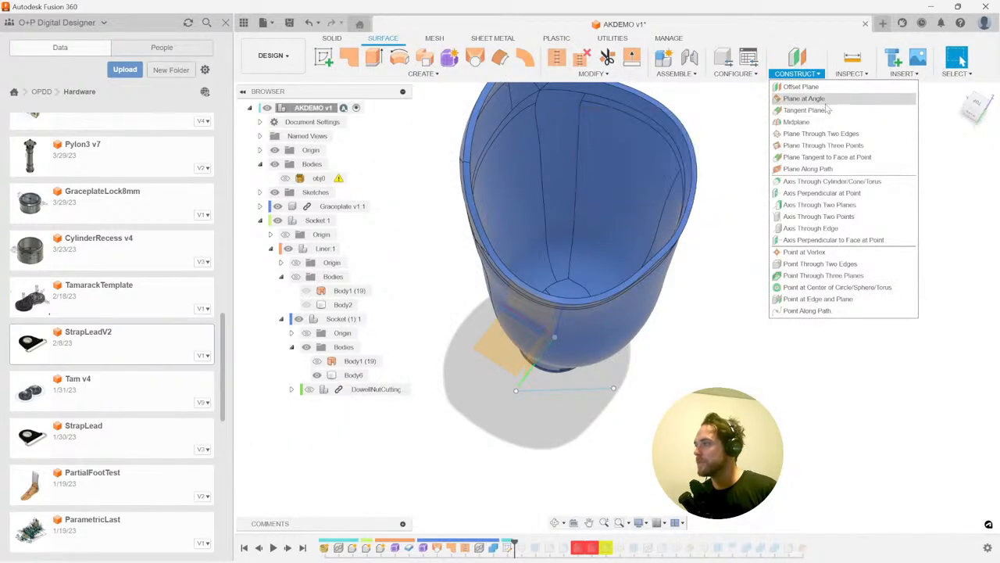
pyautogui.click(809, 98)
pyautogui.click(567, 390)
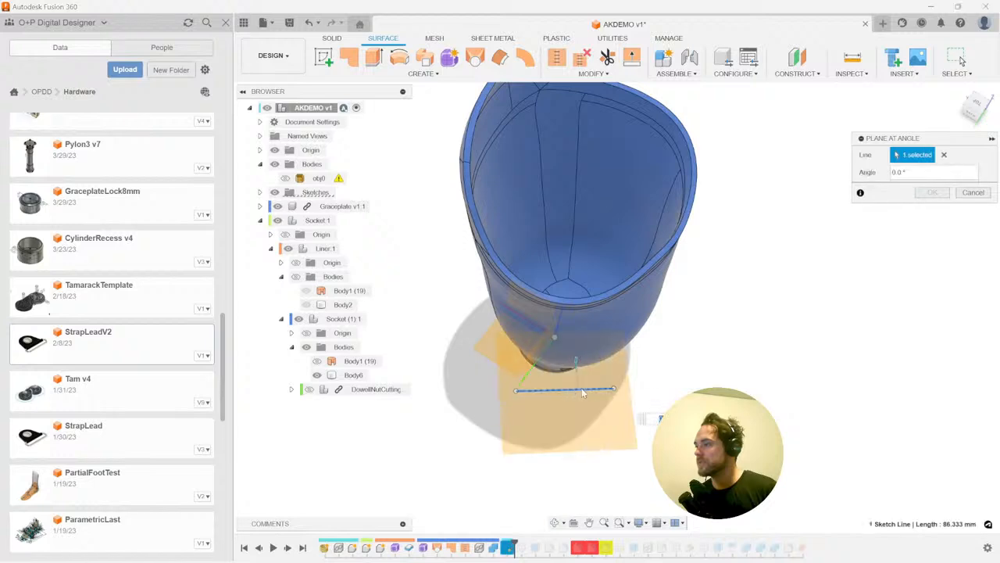
pyautogui.press('Return')
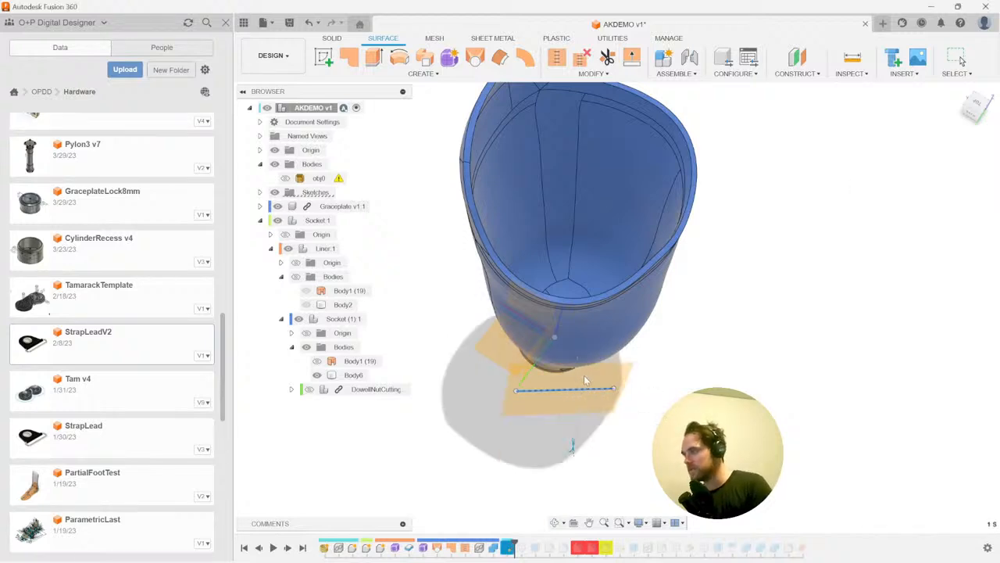
# - Redefine the plane of the socket's cutout sketch to the newly constructed angled plane
pyautogui.keyDown('shift'); pyautogui.moveTo(600, 372); pyautogui.dragTo(618, 332, button='middle'); pyautogui.keyUp('shift')
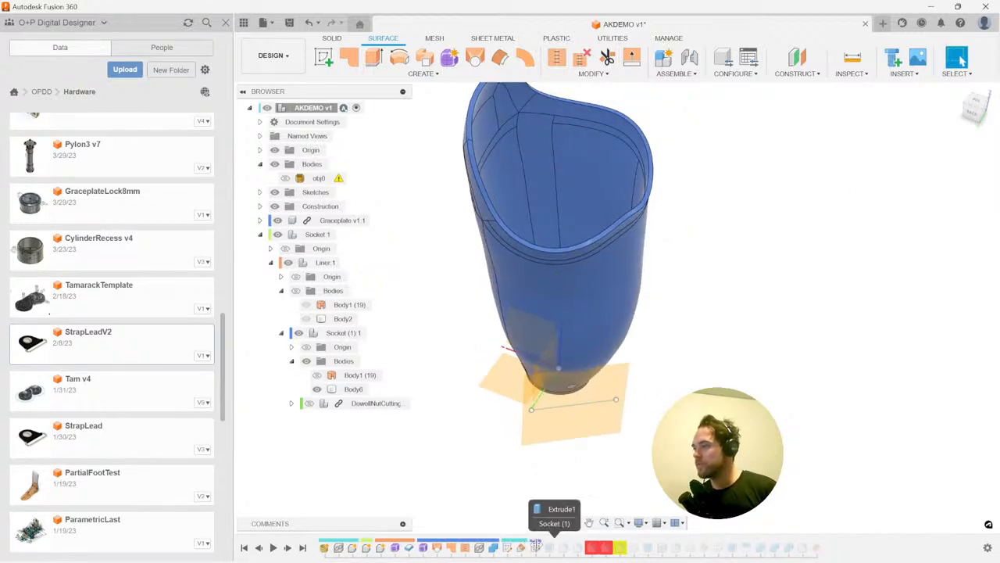
pyautogui.rightClick(535, 547)
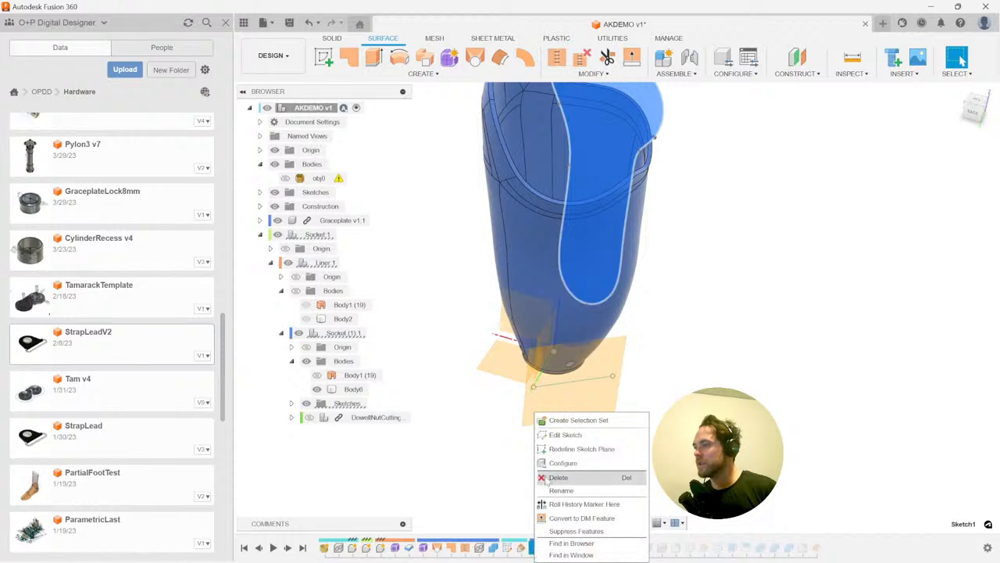
pyautogui.click(560, 454)
pyautogui.click(592, 392)
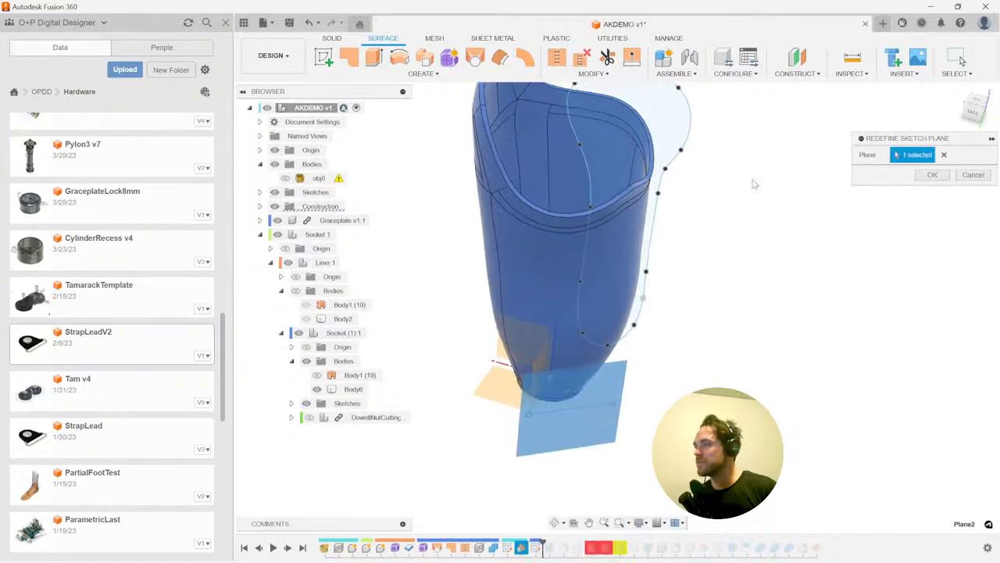
pyautogui.click(932, 174)
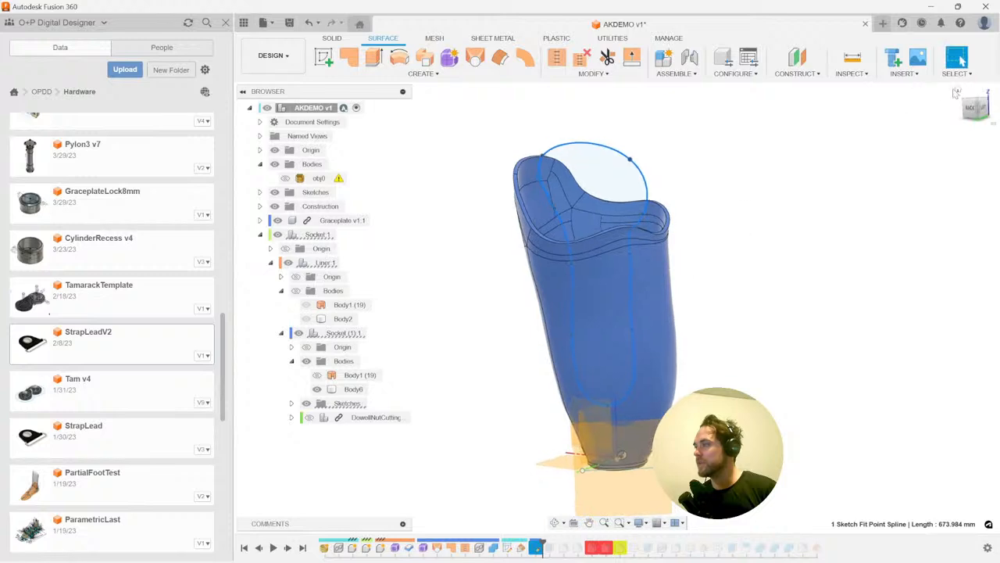
# - Edit the cutout sketch, moving the spline's lowest point further down and the fit points on its right side outward
pyautogui.click(637, 428)
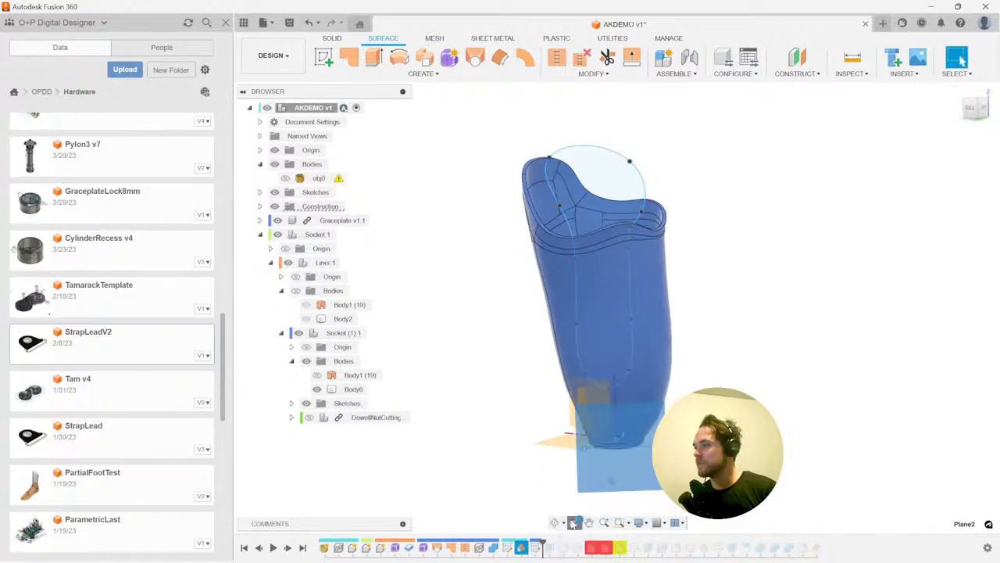
pyautogui.click(574, 523)
pyautogui.scroll(8, 648, 191)
pyautogui.scroll(-3, 737, 190)
pyautogui.moveTo(646, 190); pyautogui.dragTo(817, 191, button='middle')
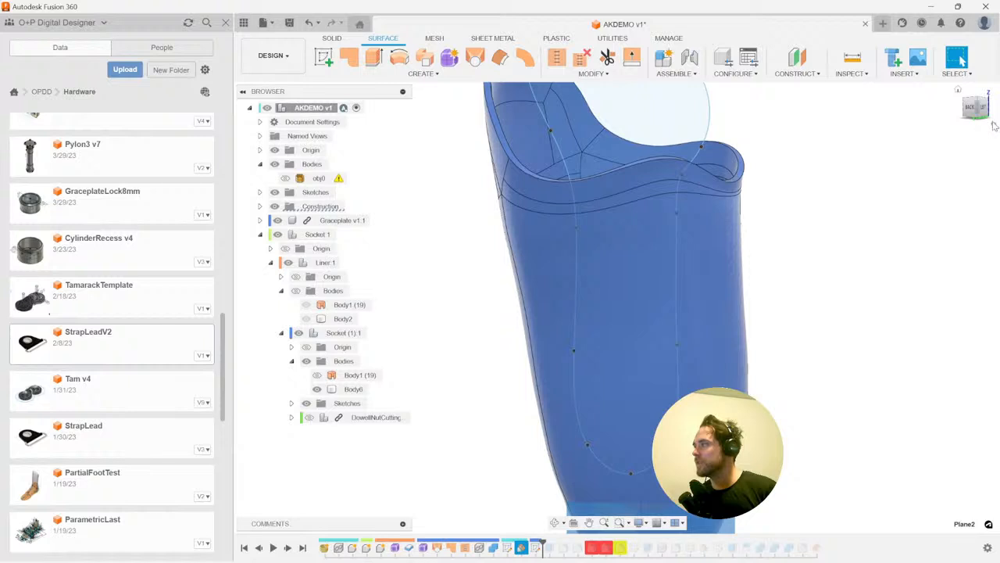
pyautogui.click(961, 141)
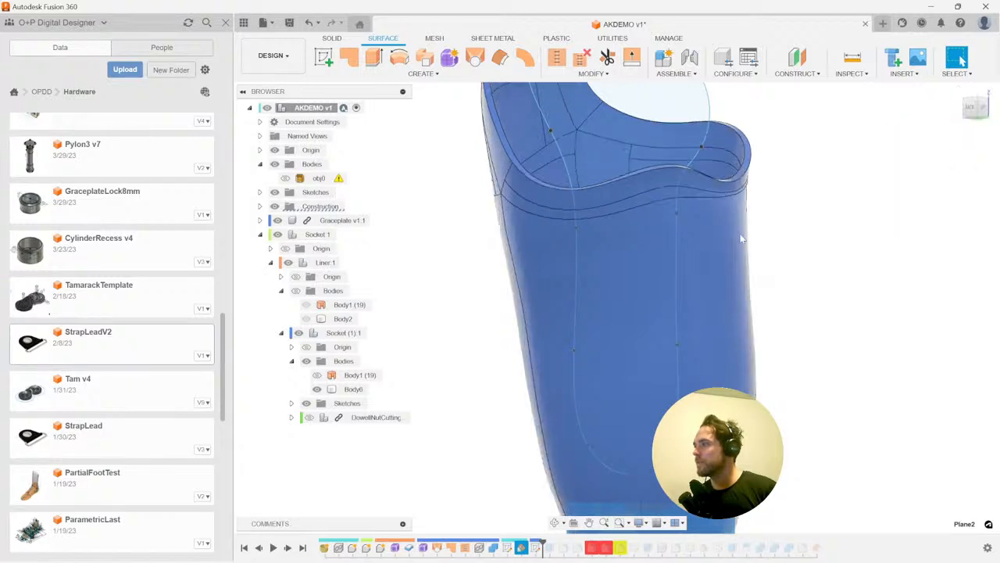
pyautogui.doubleClick(535, 548)
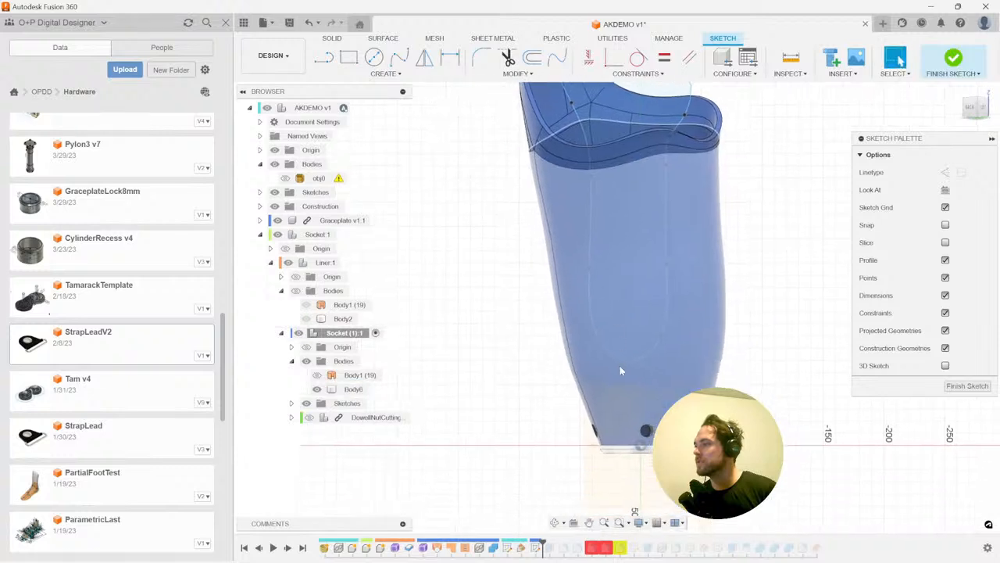
pyautogui.moveTo(633, 363); pyautogui.dragTo(636, 374)
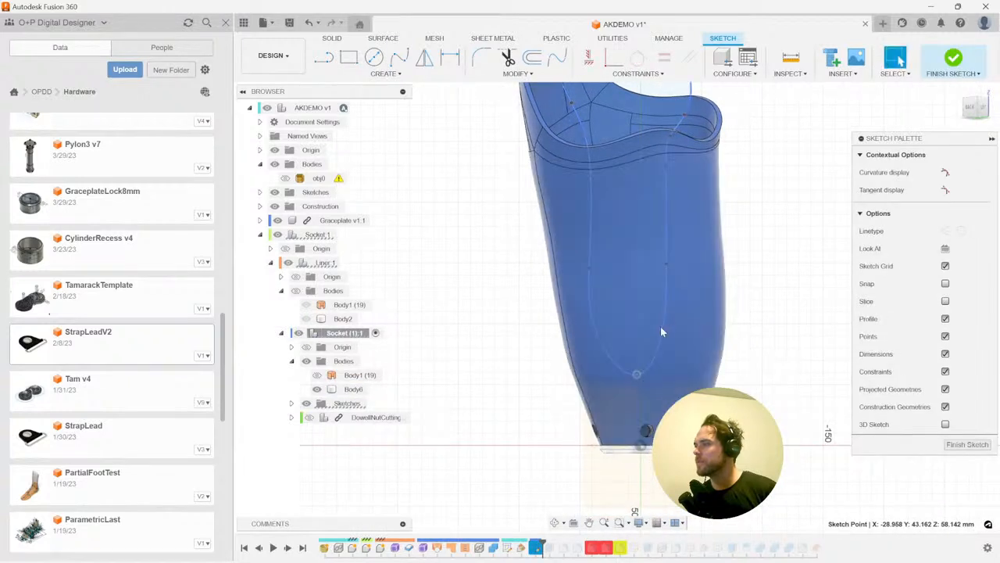
pyautogui.moveTo(669, 342)
pyautogui.mouseDown()
pyautogui.moveTo(669, 257)
pyautogui.moveTo(677, 268)
pyautogui.mouseUp()
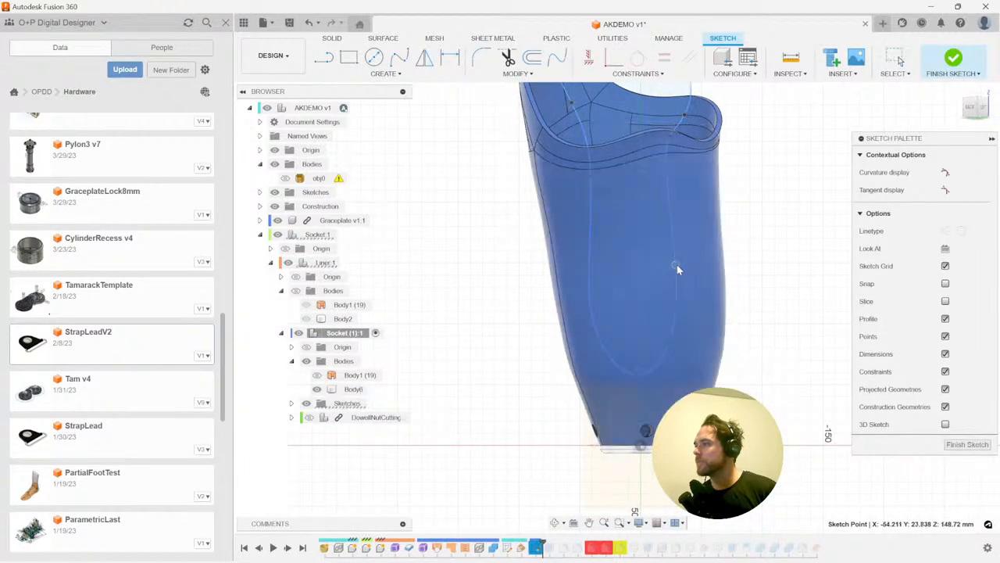
# - Reshape the left side of the cutout spline by moving its upper fit points outward and adjusting the lower ones
pyautogui.moveTo(663, 252); pyautogui.dragTo(654, 304, button='middle')
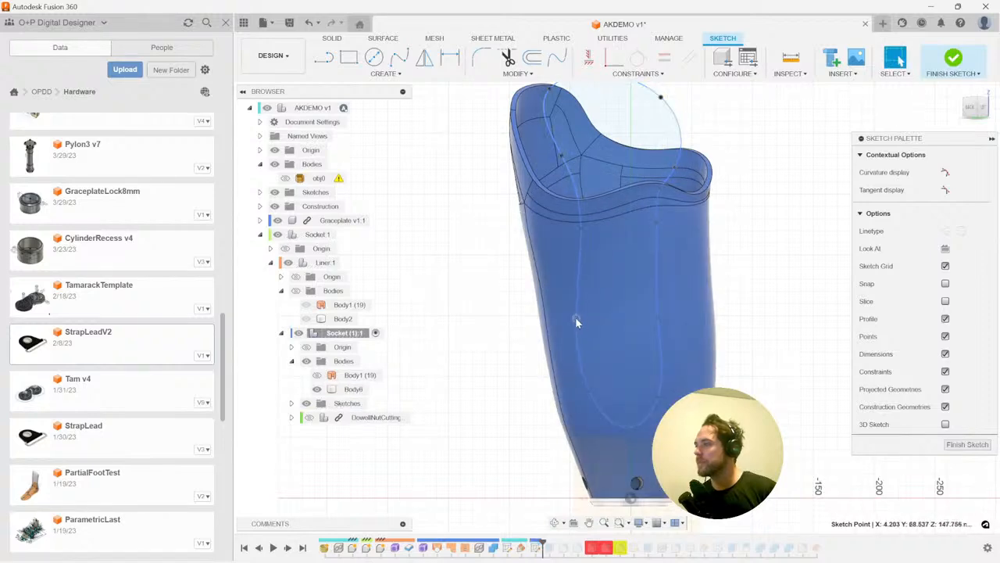
pyautogui.moveTo(587, 232); pyautogui.dragTo(566, 230)
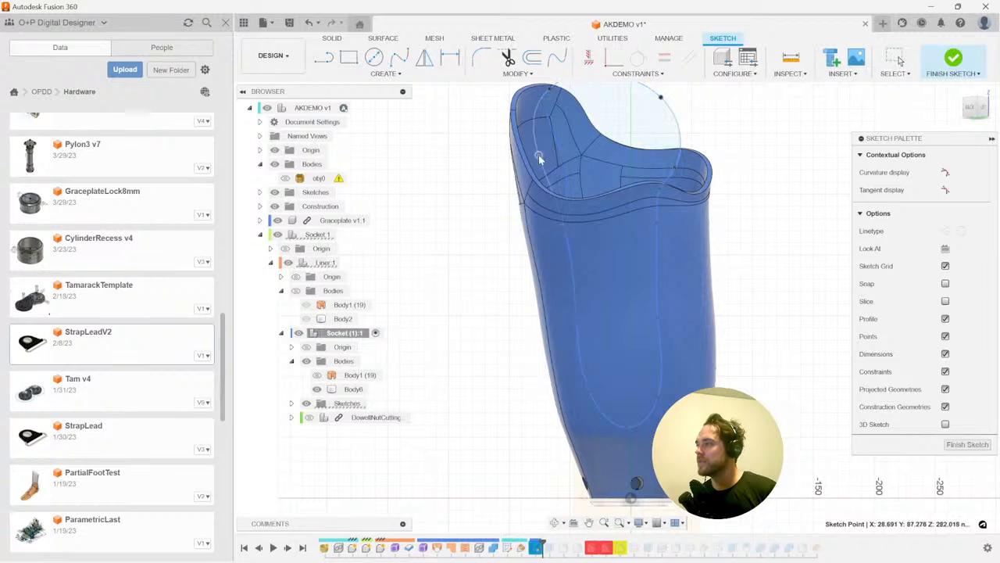
pyautogui.click(557, 227)
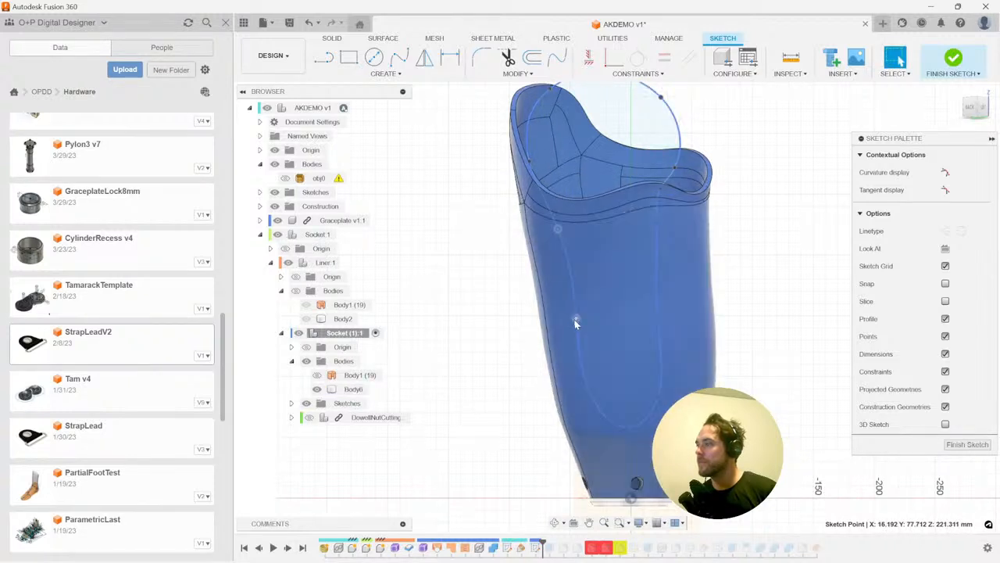
pyautogui.click(590, 409)
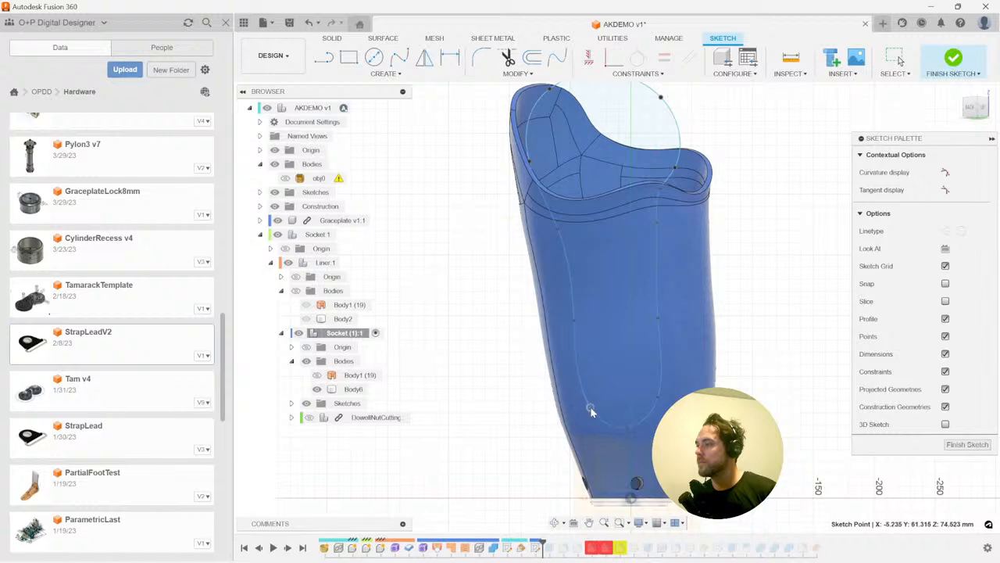
# - Reshape the right side of the cutout spline near the socket rim, finish the sketch and advance the history past the cutout extrusion
pyautogui.click(661, 314)
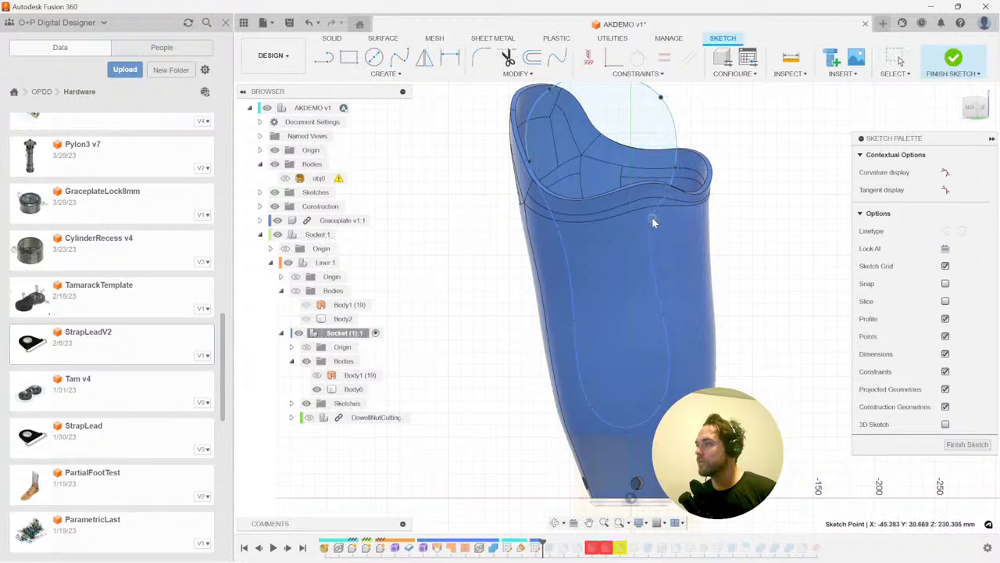
pyautogui.moveTo(667, 189); pyautogui.dragTo(688, 178)
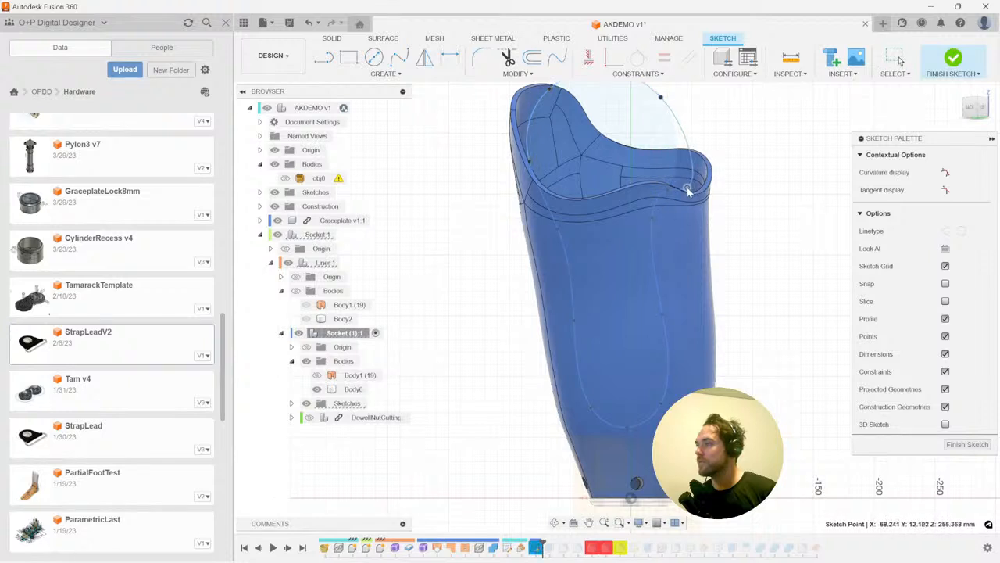
pyautogui.click(652, 237)
pyautogui.click(645, 207)
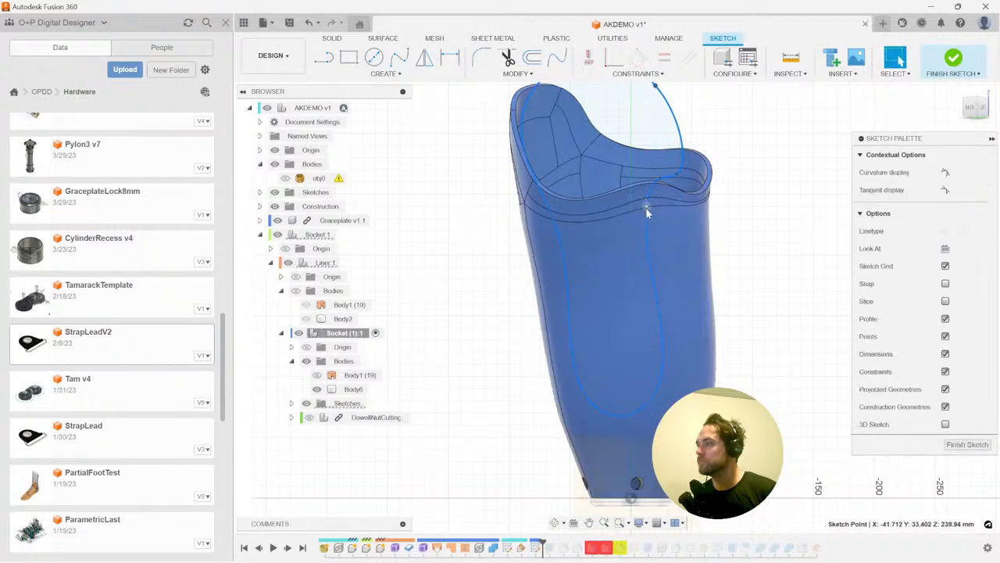
pyautogui.moveTo(638, 209); pyautogui.dragTo(647, 179)
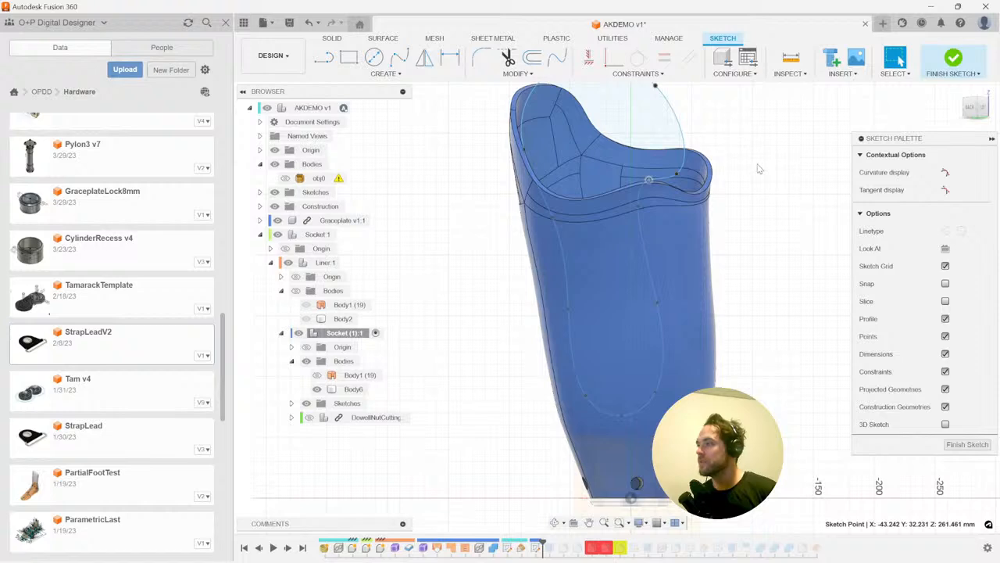
pyautogui.click(960, 58)
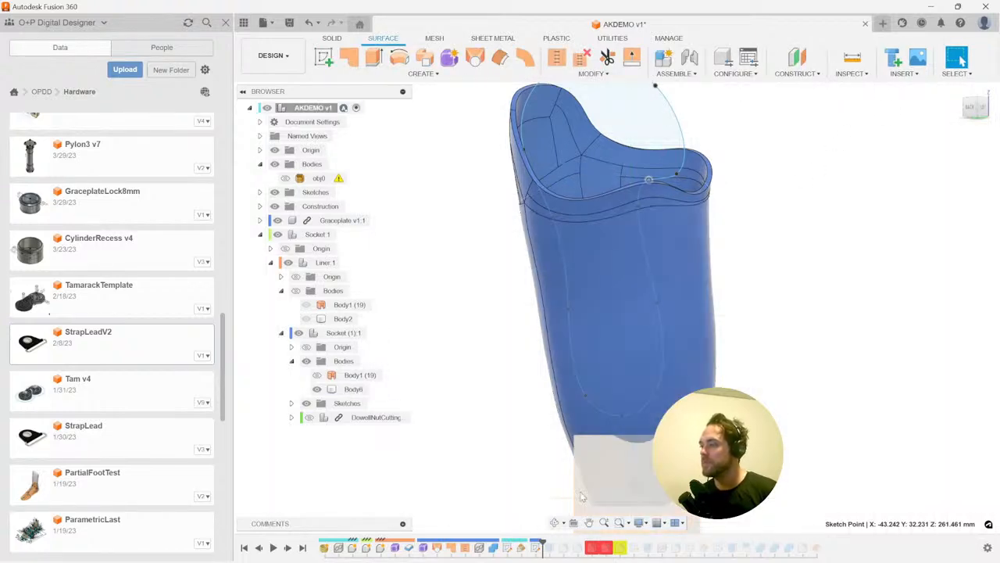
pyautogui.click(289, 547)
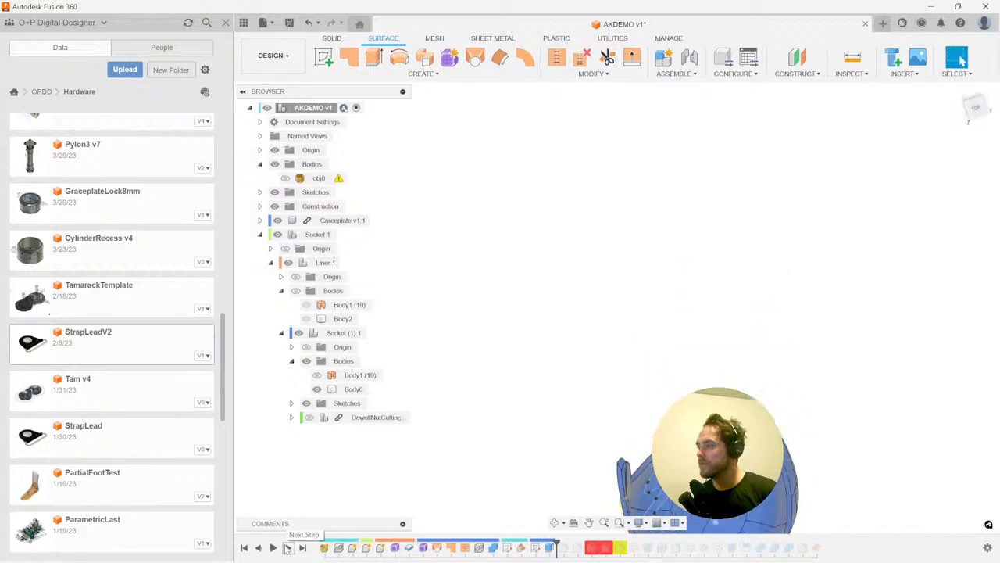
# - Delete the five failing fillet features after the cutout extrusion and roll the history forward through the remaining features
pyautogui.click(288, 548)
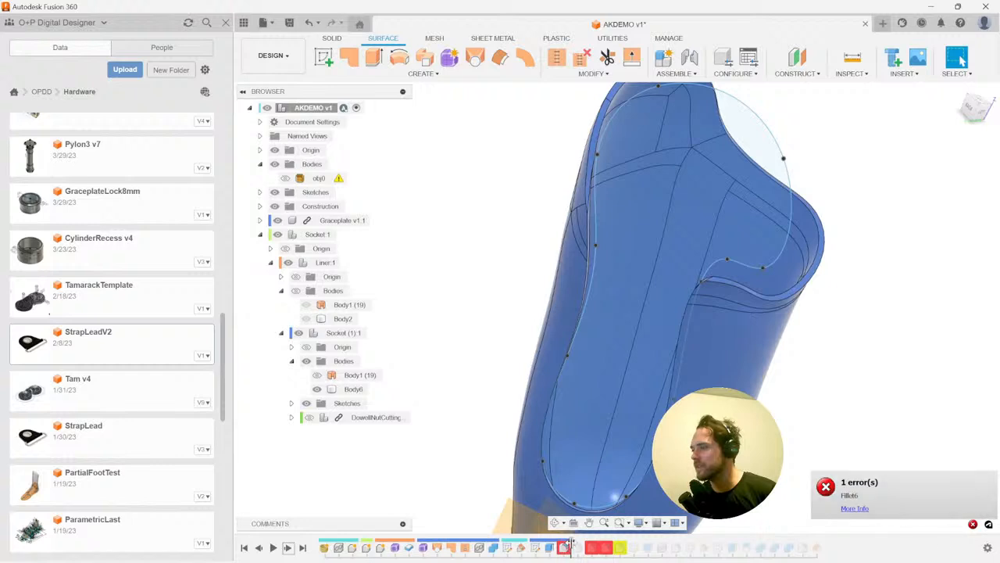
pyautogui.moveTo(620, 548); pyautogui.dragTo(623, 550)
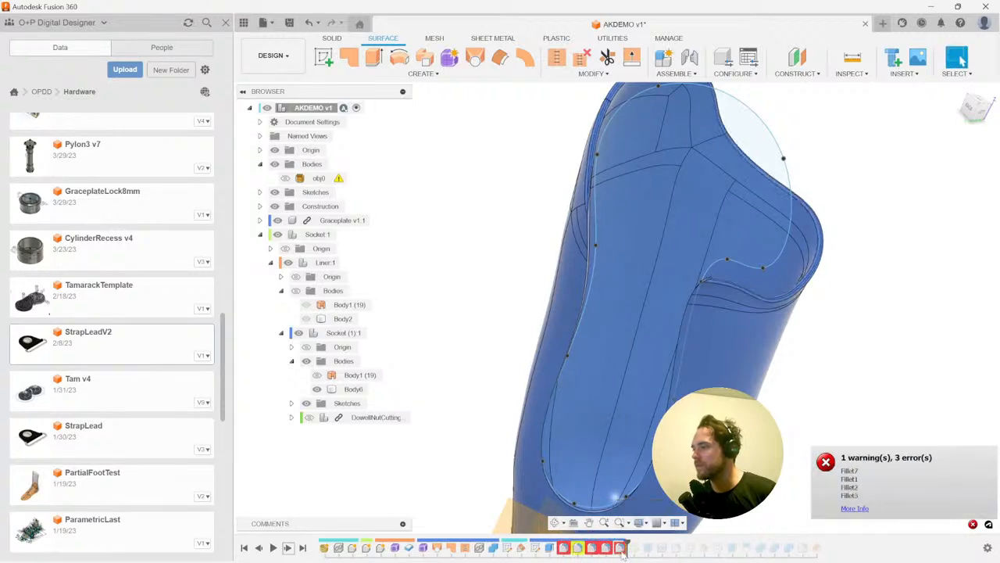
pyautogui.rightClick(563, 548)
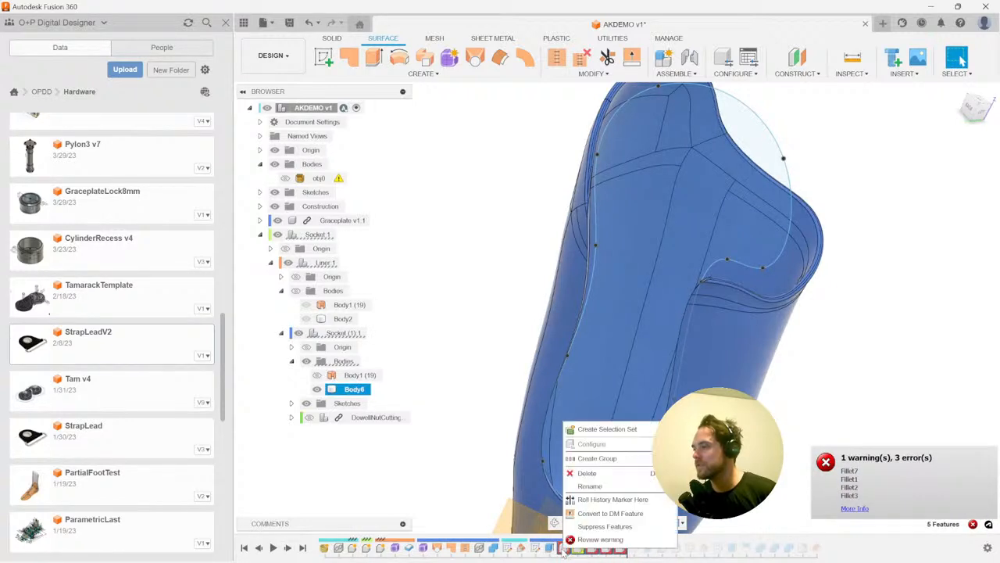
pyautogui.click(609, 499)
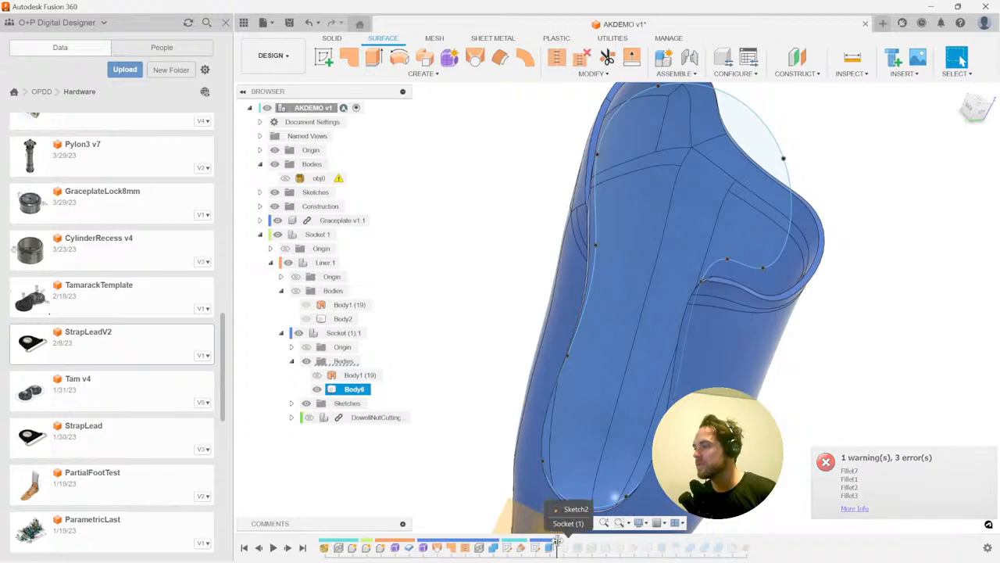
pyautogui.moveTo(796, 527); pyautogui.dragTo(787, 532)
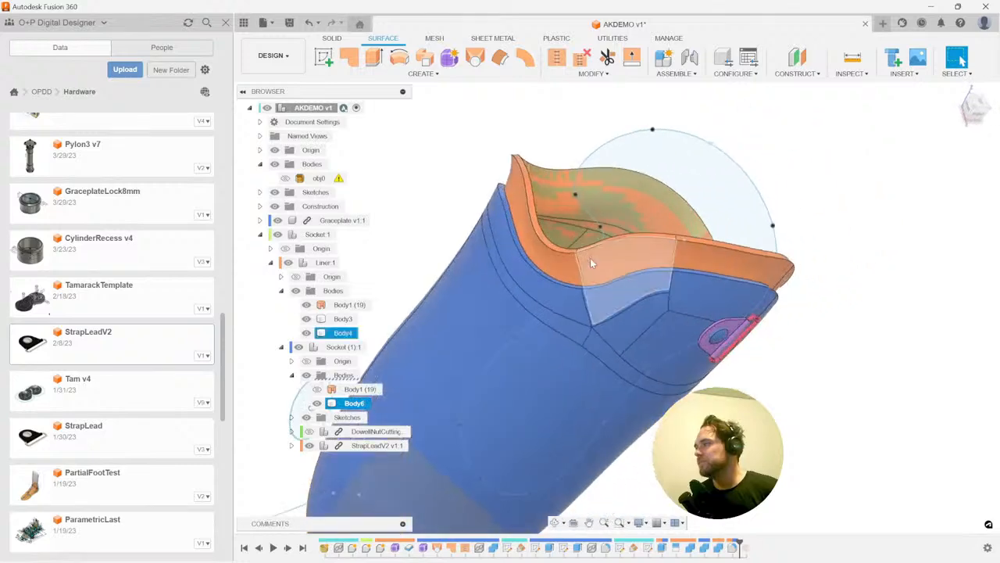
# - Fillet the two corner edges where the socket's cutout meets the rim, one with a 12 mm radius and the opposite one with 4 mm
pyautogui.press('f')
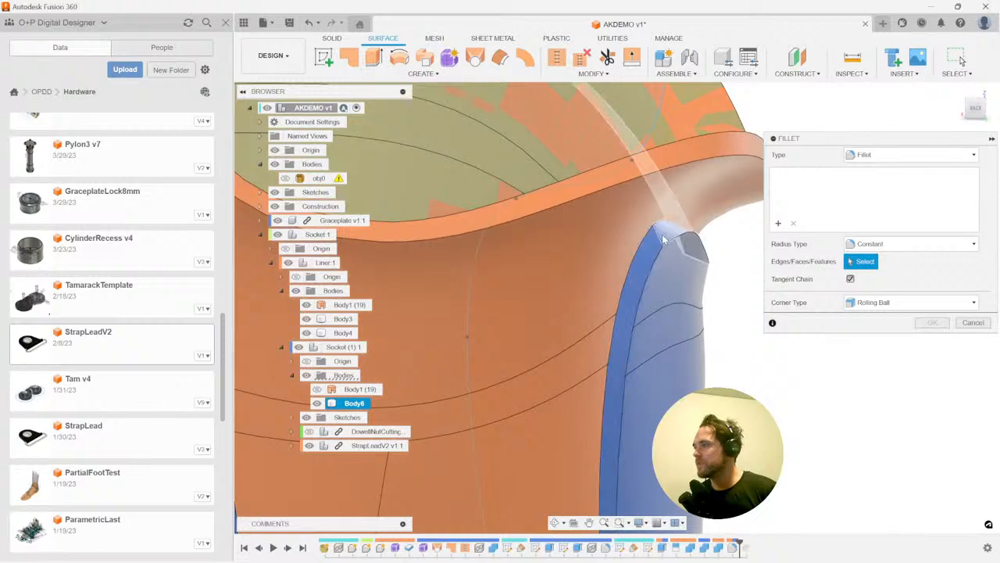
pyautogui.click(664, 239)
pyautogui.click(664, 240)
pyautogui.click(662, 243)
pyautogui.write('12')
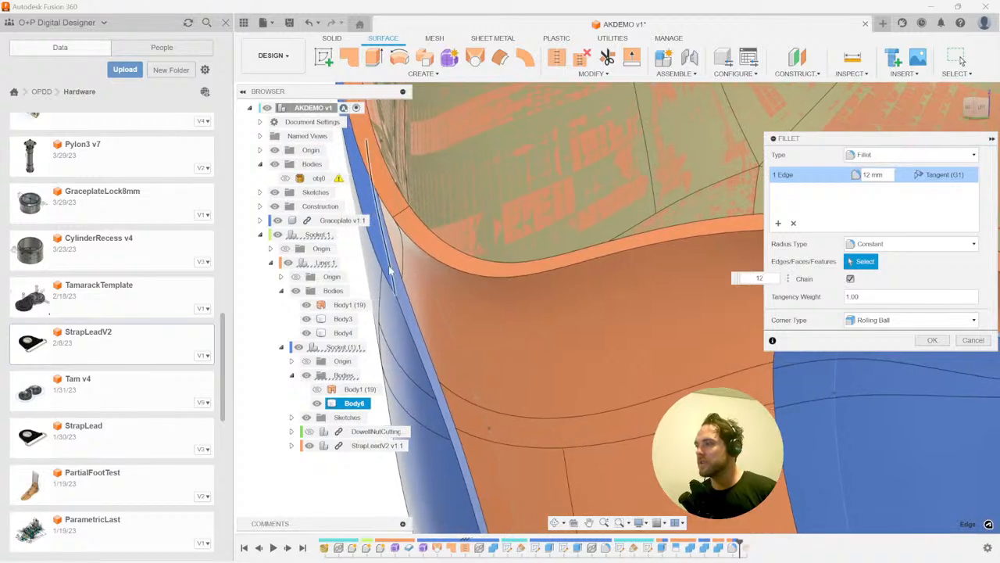
pyautogui.click(496, 279)
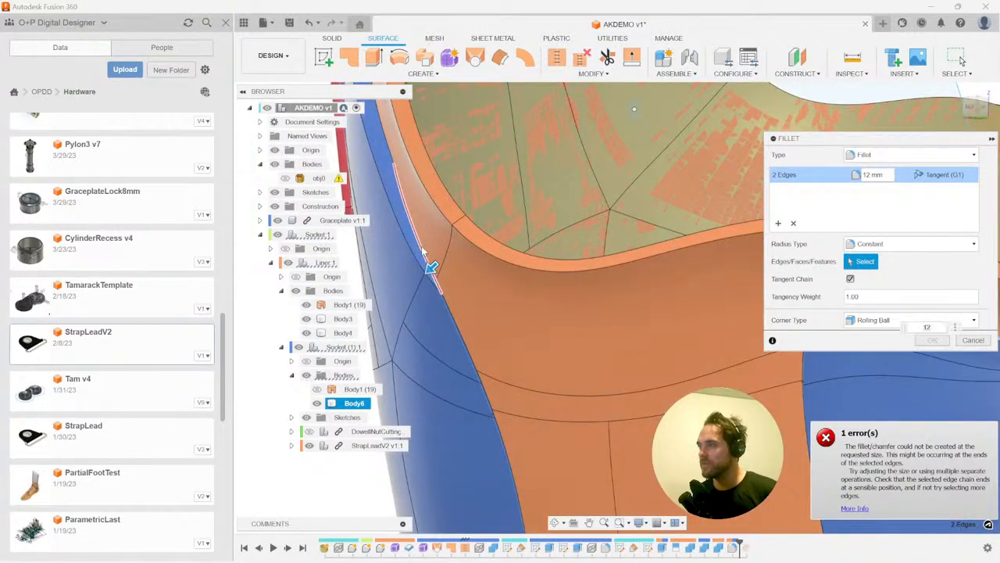
pyautogui.click(418, 264)
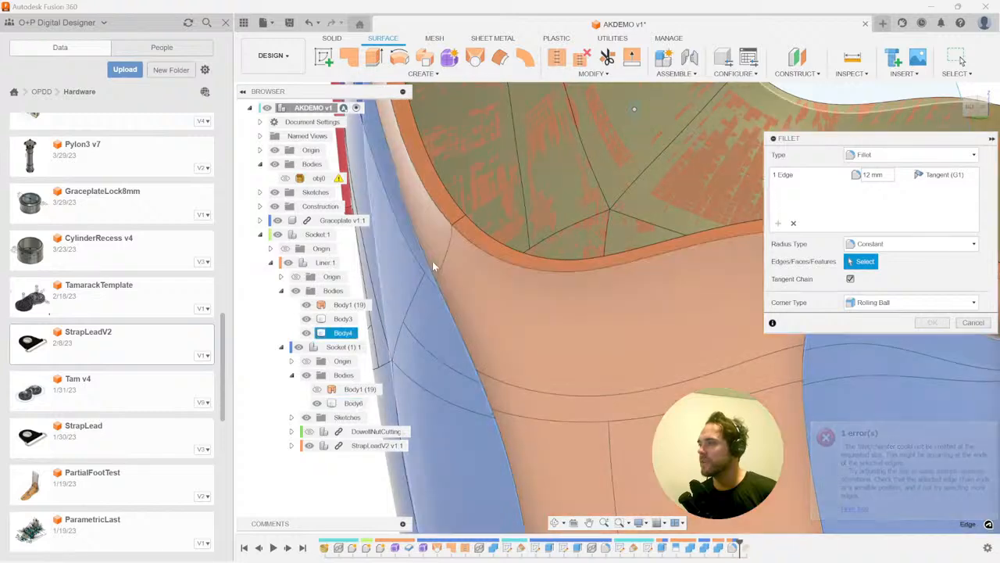
pyautogui.click(426, 264)
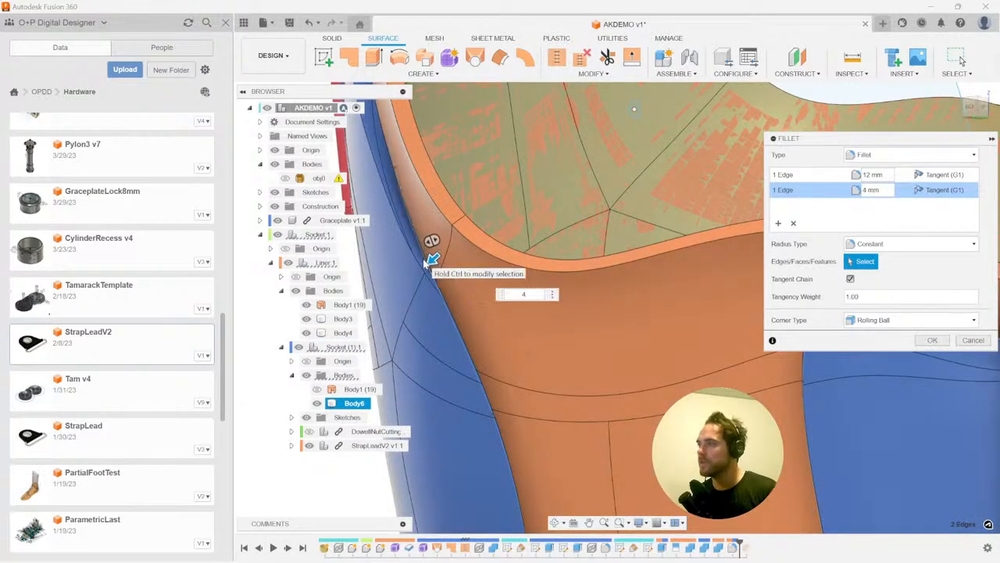
pyautogui.press('Return')
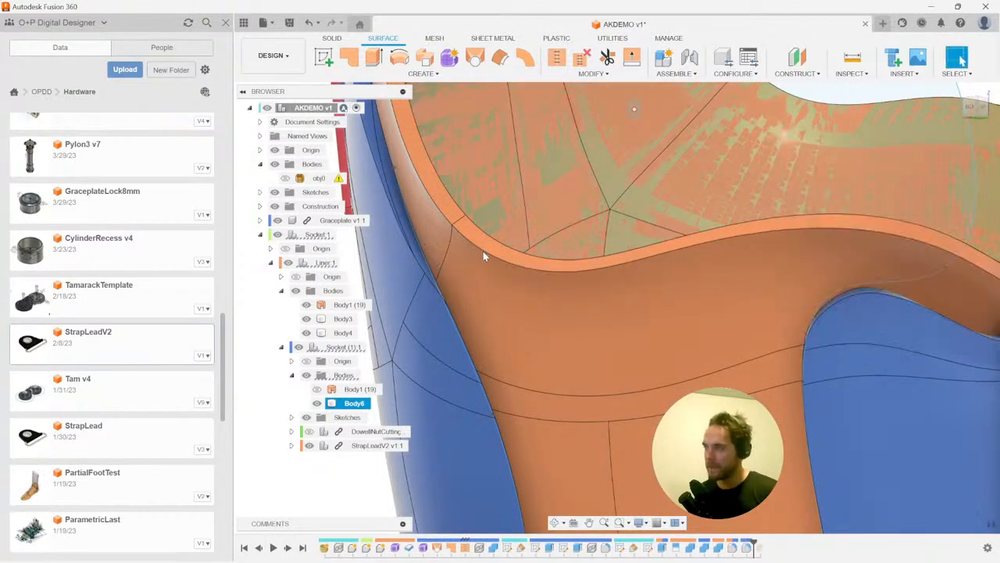
# - Try to fillet the edge chains along the socket's cutout and rim with radii of 1.5, 1 and 0.5 mm
pyautogui.press('f')
pyautogui.click(426, 264)
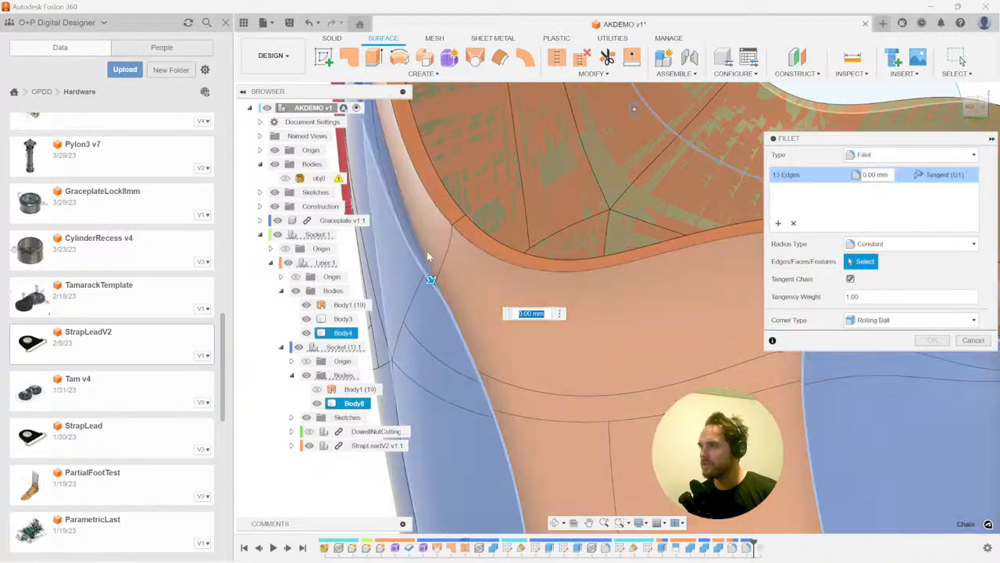
pyautogui.click(421, 252)
pyautogui.scroll(-5, 456, 280)
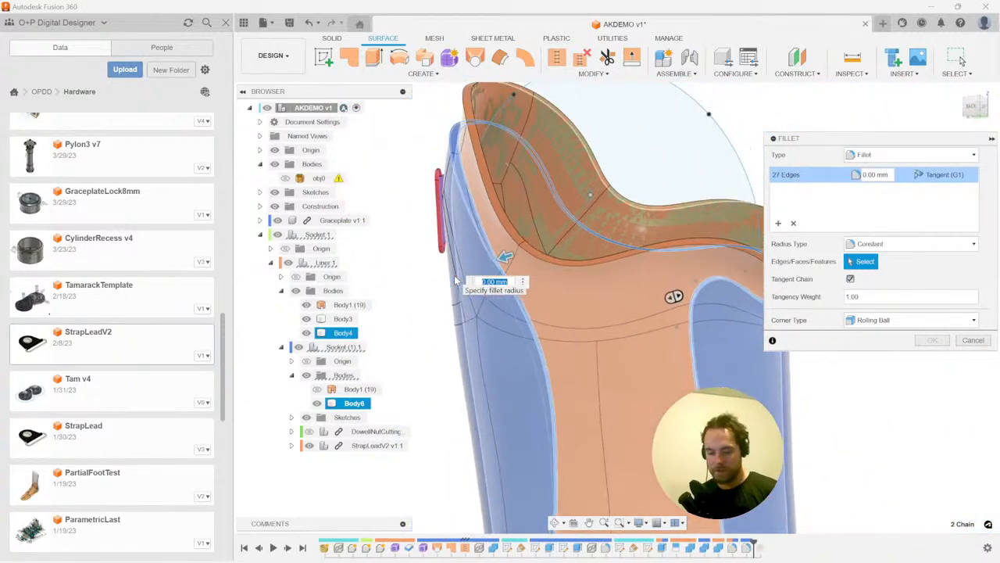
pyautogui.press('Return')
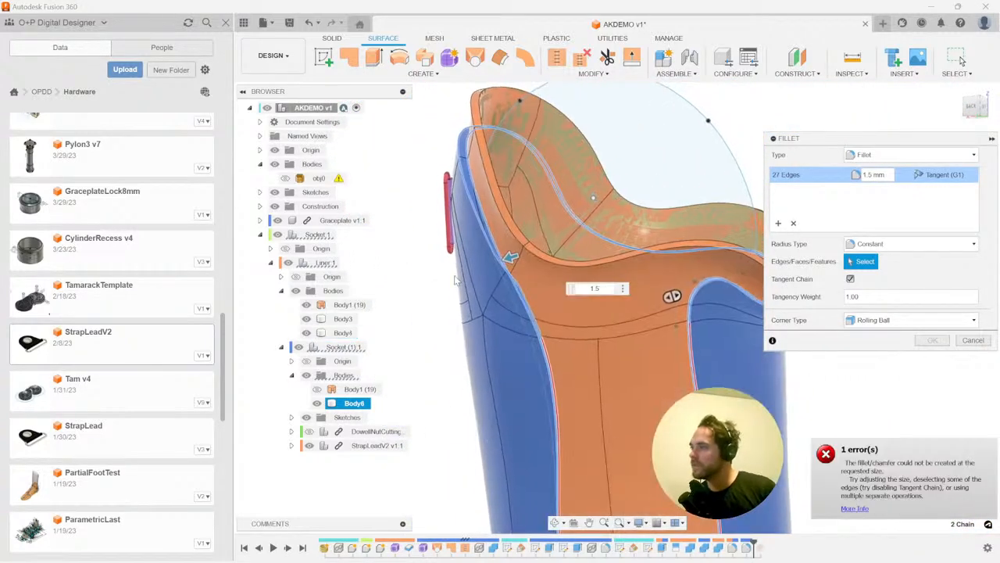
pyautogui.scroll(2, 456, 280)
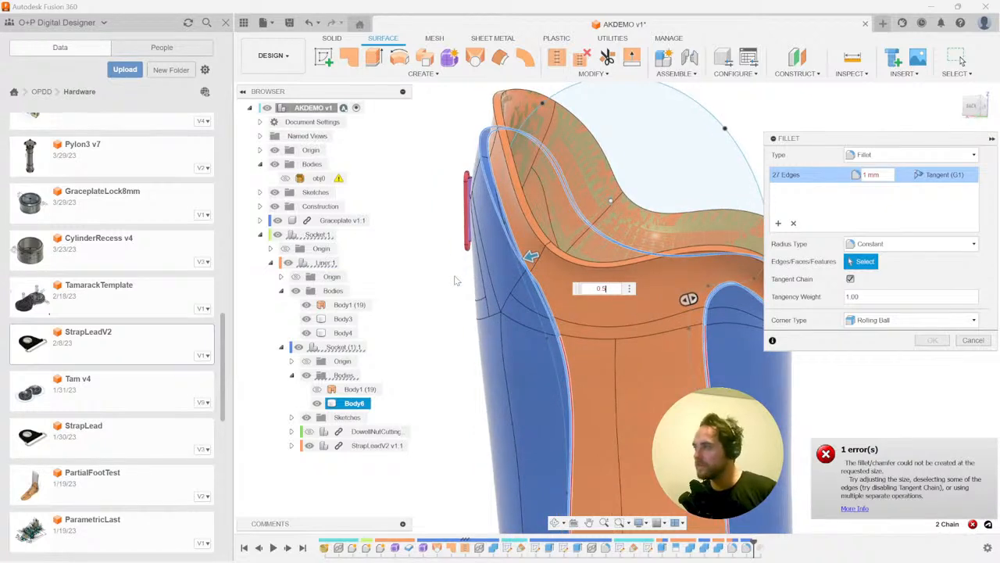
pyautogui.press('Return')
pyautogui.scroll(3, 456, 280)
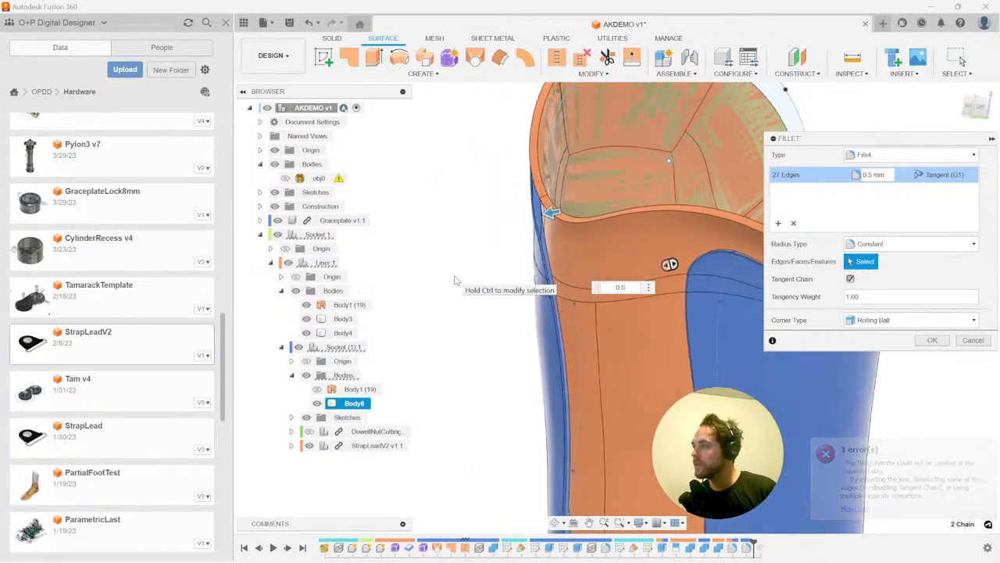
pyautogui.press('BackSpace')
pyautogui.press('BackSpace')
pyautogui.press('BackSpace')
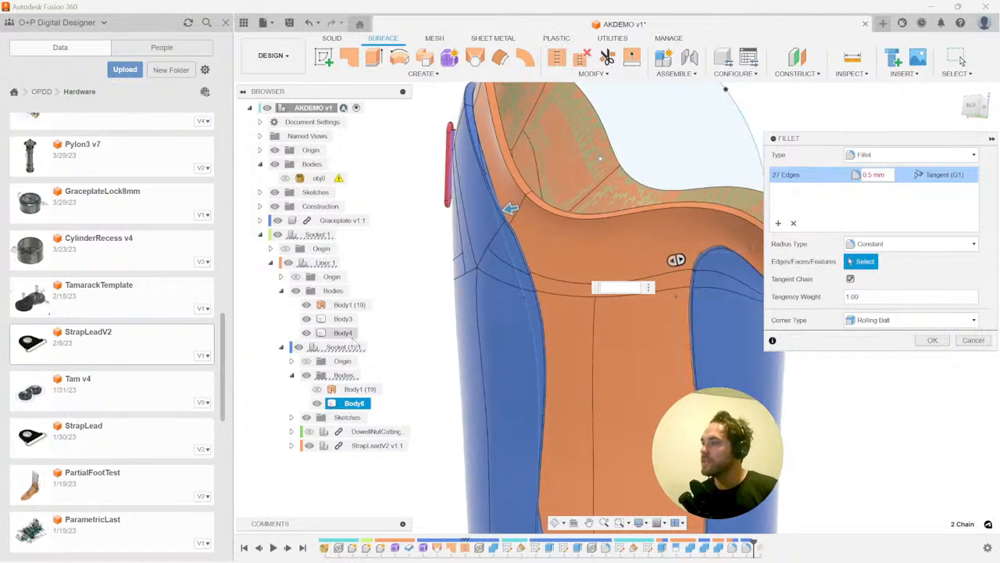
pyautogui.click(973, 340)
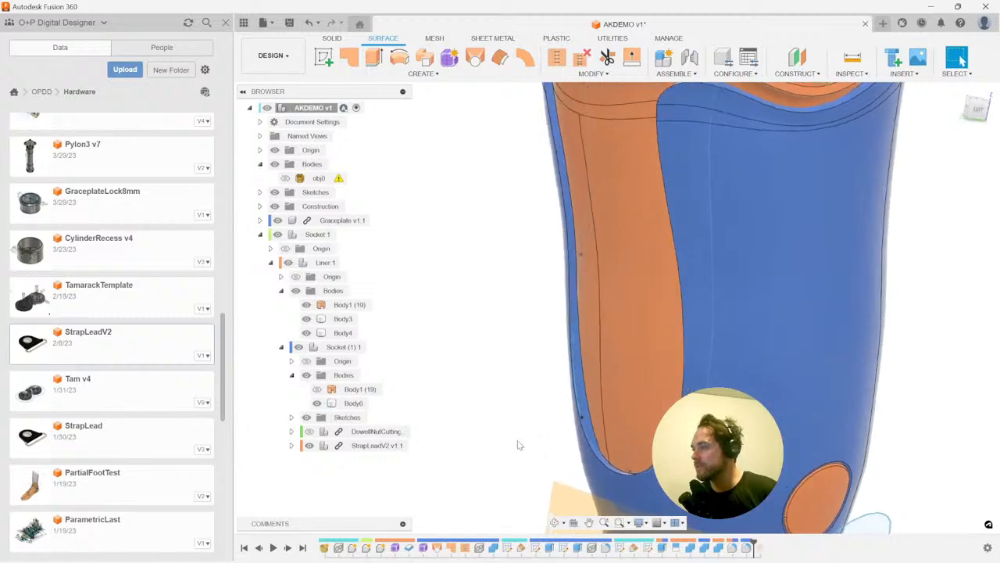
# - Hide the liner's Body4 and Body1 to expose the inside of the socket
pyautogui.click(639, 361)
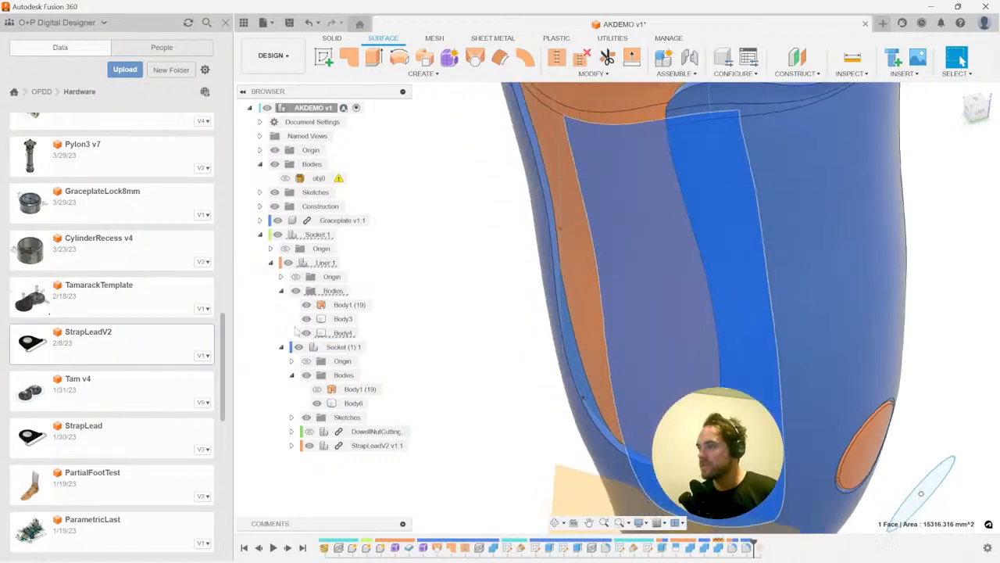
pyautogui.click(306, 333)
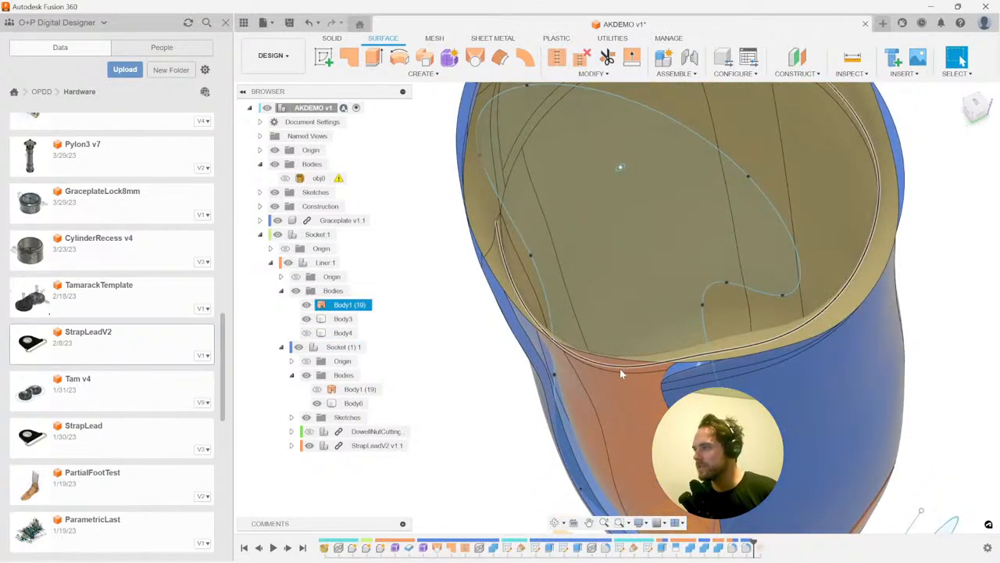
pyautogui.click(306, 305)
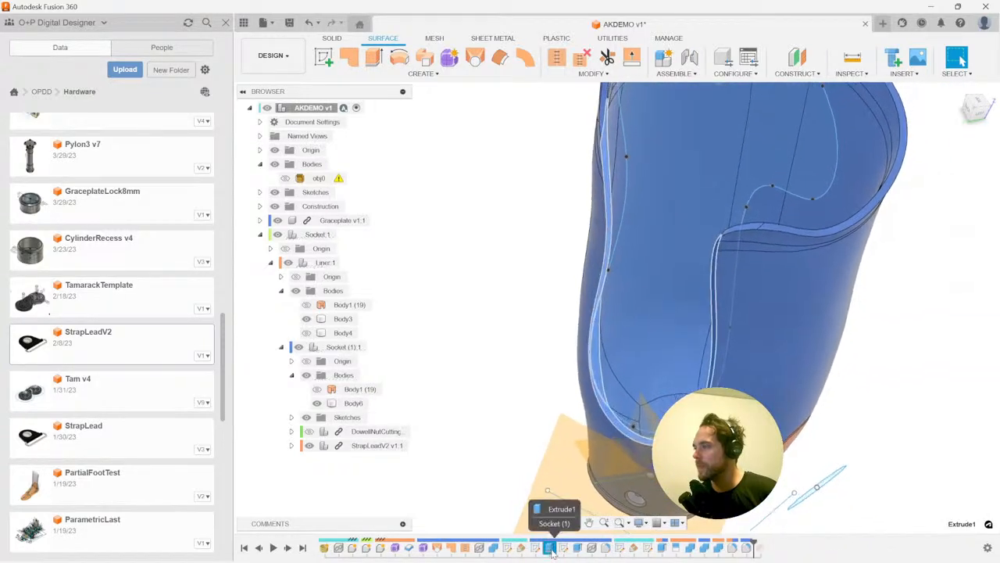
# - Change the cutout extrusion to two sides, extending the second side about 23 mm
pyautogui.doubleClick(550, 548)
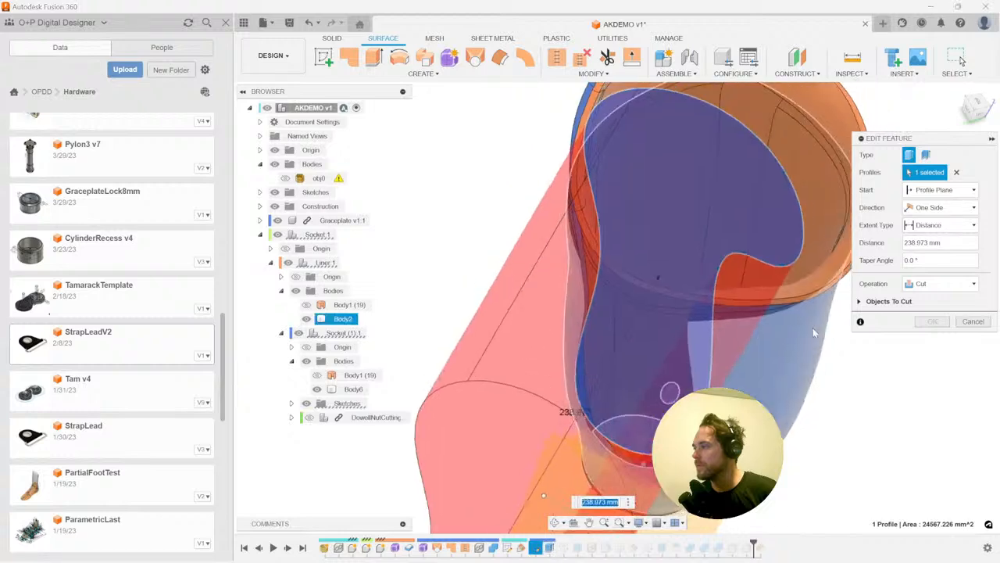
pyautogui.click(942, 207)
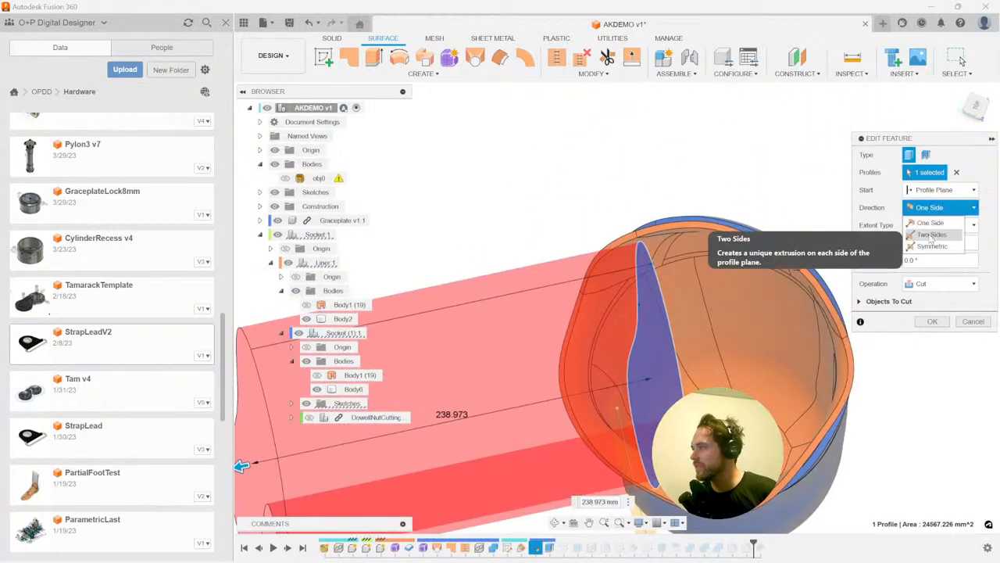
pyautogui.click(931, 232)
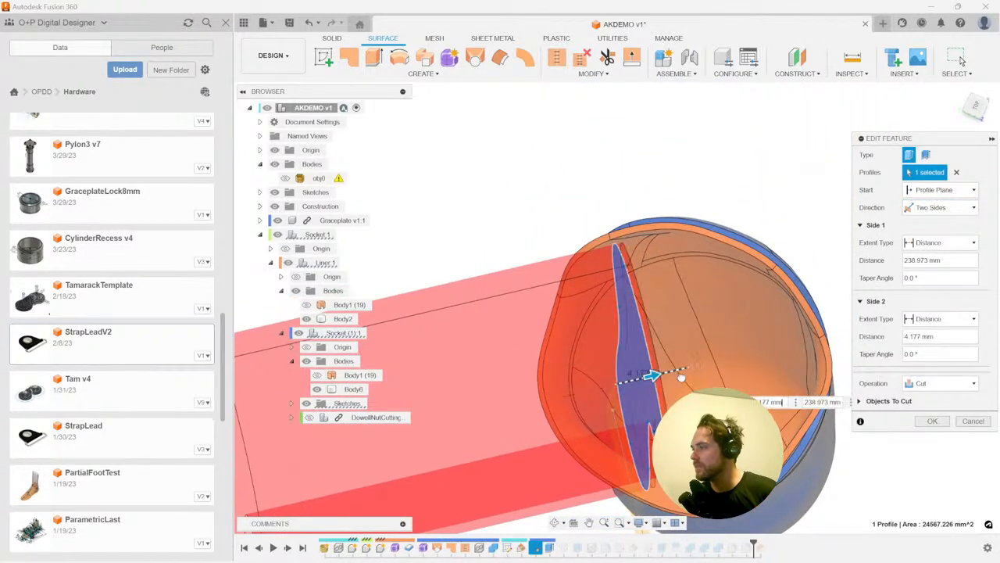
pyautogui.moveTo(686, 378); pyautogui.dragTo(684, 378)
pyautogui.keyDown('shift'); pyautogui.moveTo(688, 375); pyautogui.dragTo(810, 364, button='middle'); pyautogui.keyUp('shift')
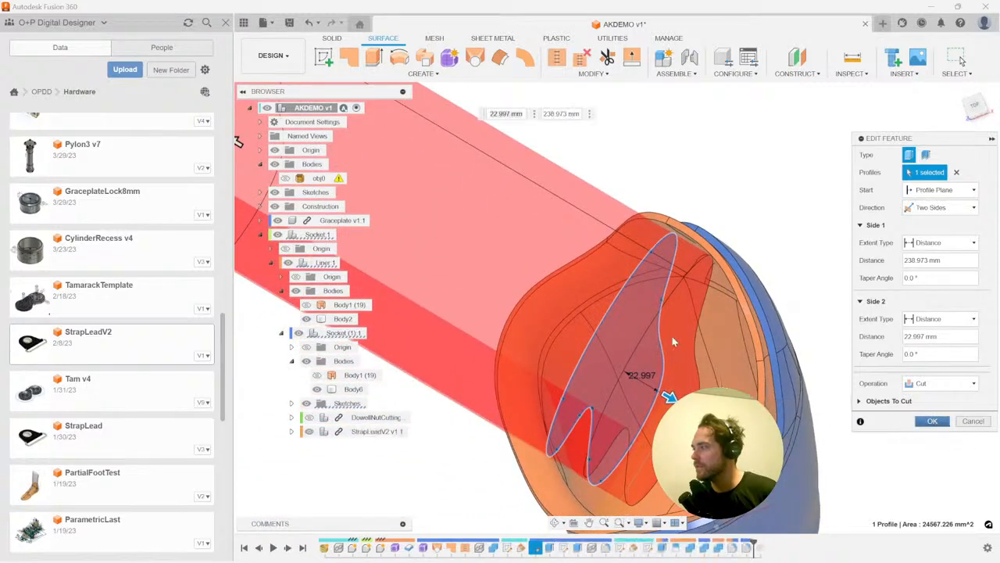
pyautogui.press('Return')
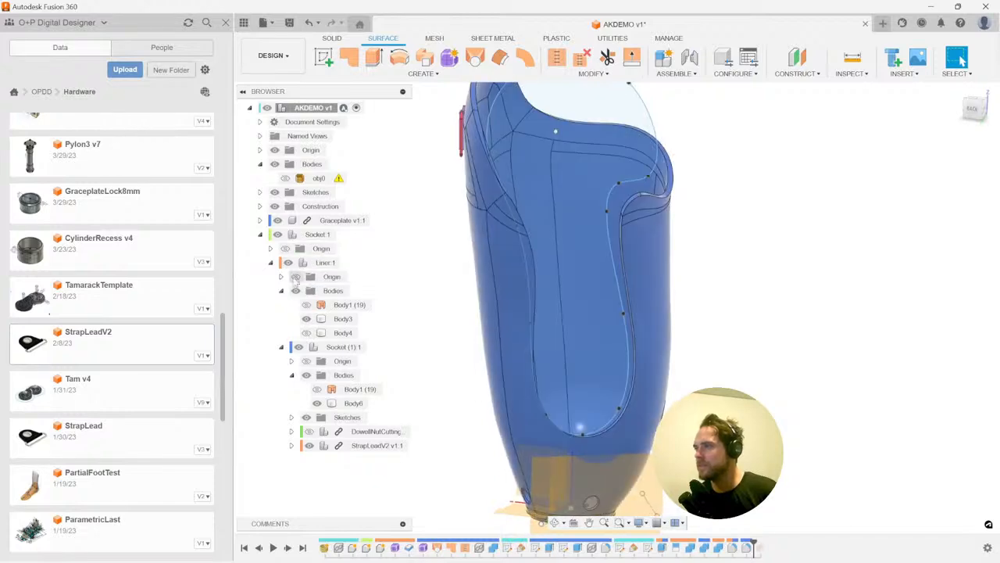
# - Show the liner's Body4 again and hide the Graceplate component
pyautogui.click(307, 333)
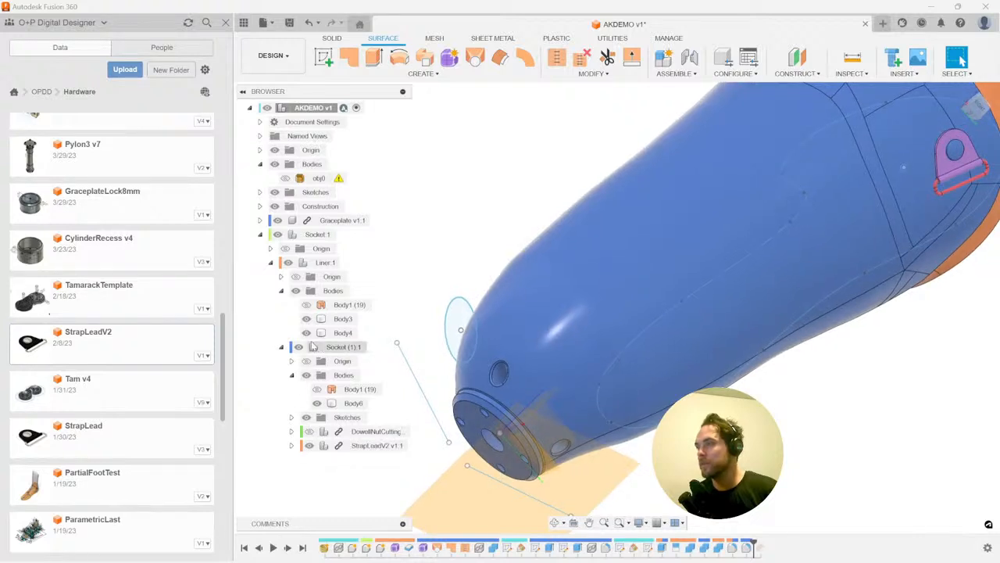
pyautogui.click(325, 263)
pyautogui.click(453, 293)
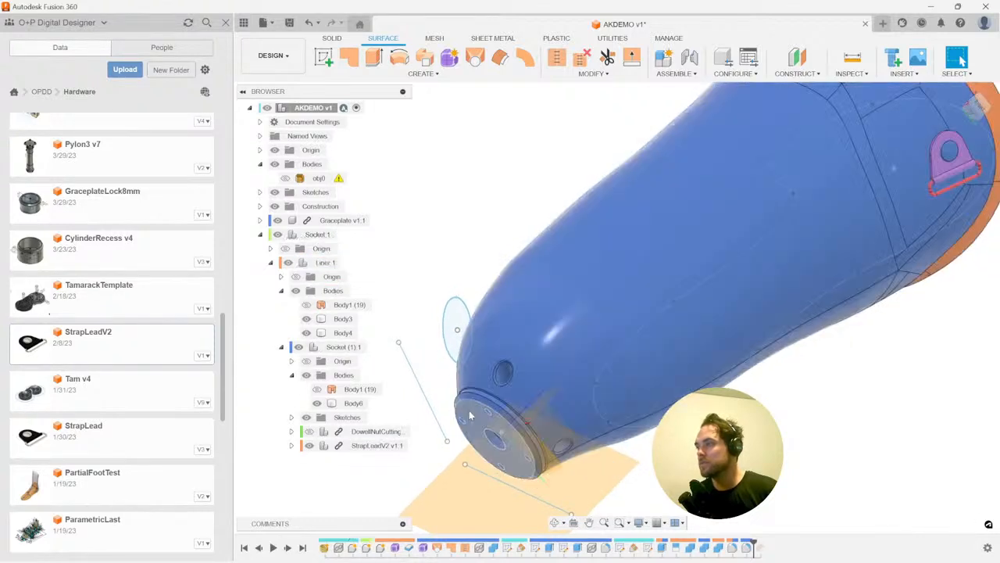
pyautogui.click(277, 220)
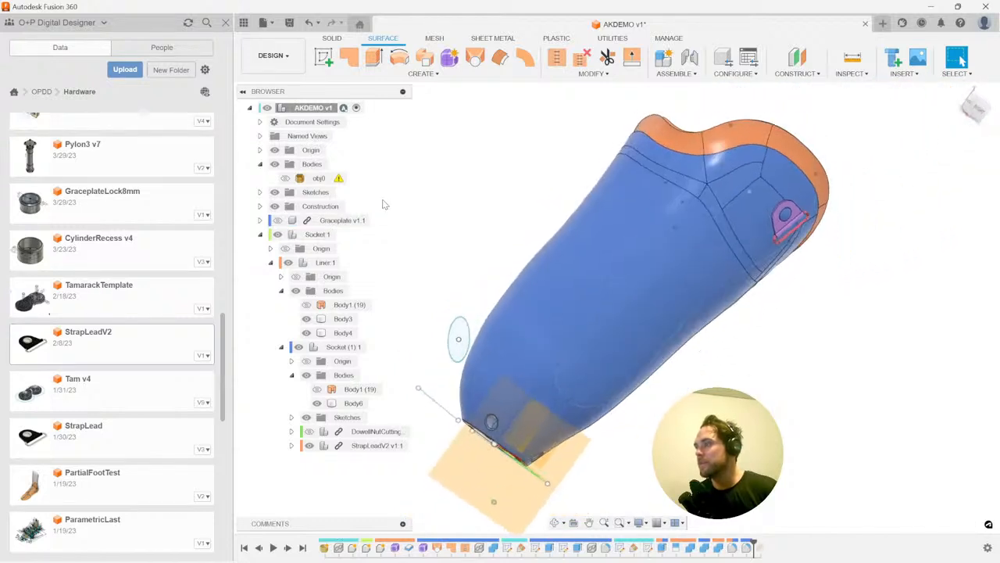
# - Export the whole AKDEMO design as binary STL meshes in millimetres, one file per body, to the computer's desktop
pyautogui.rightClick(313, 108)
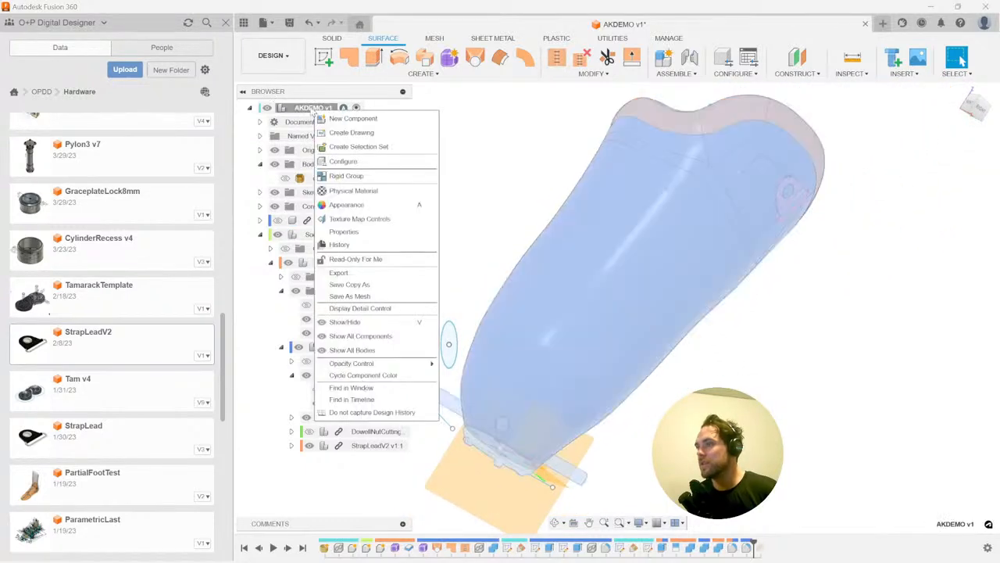
pyautogui.click(375, 296)
pyautogui.click(952, 208)
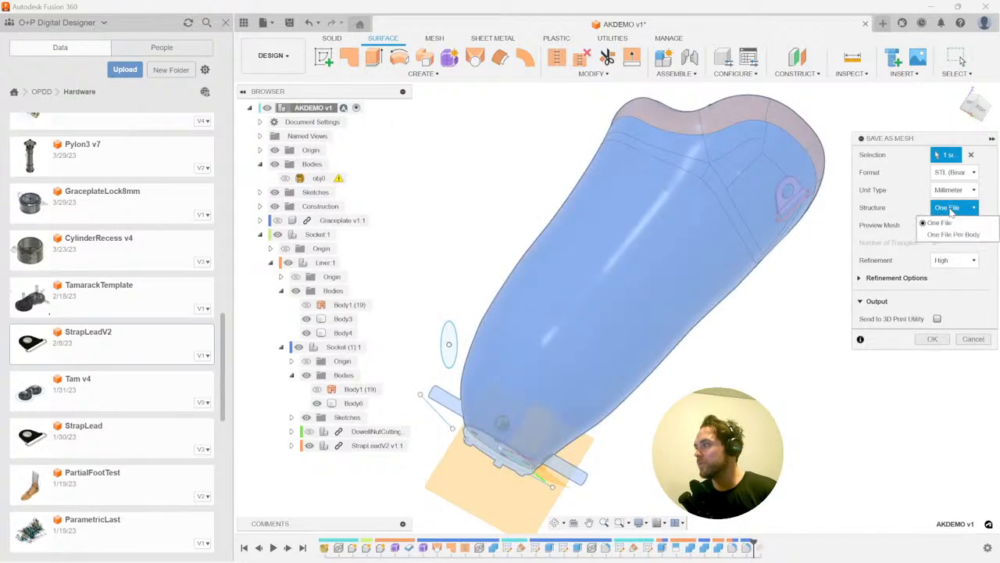
pyautogui.click(952, 236)
pyautogui.click(933, 338)
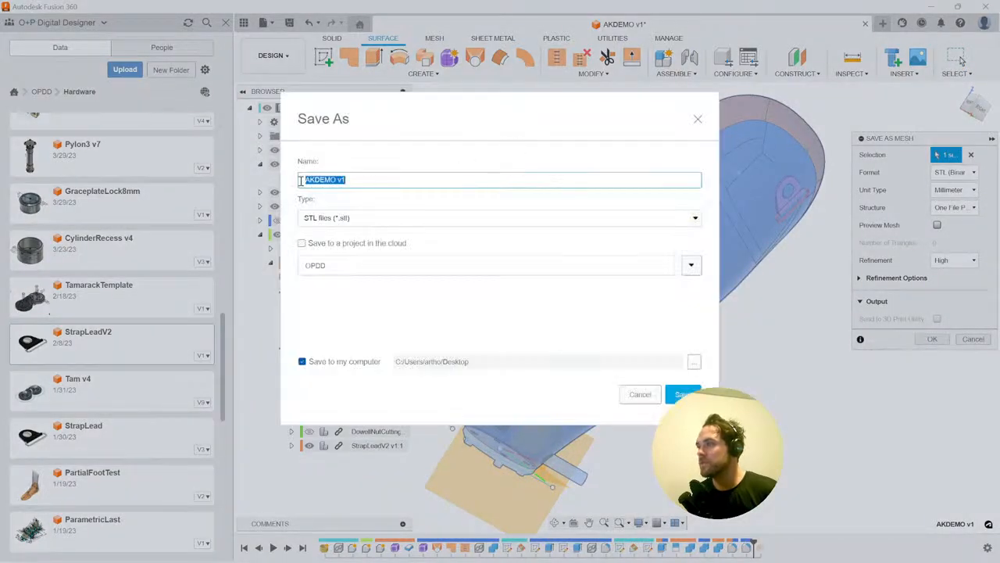
pyautogui.click(669, 394)
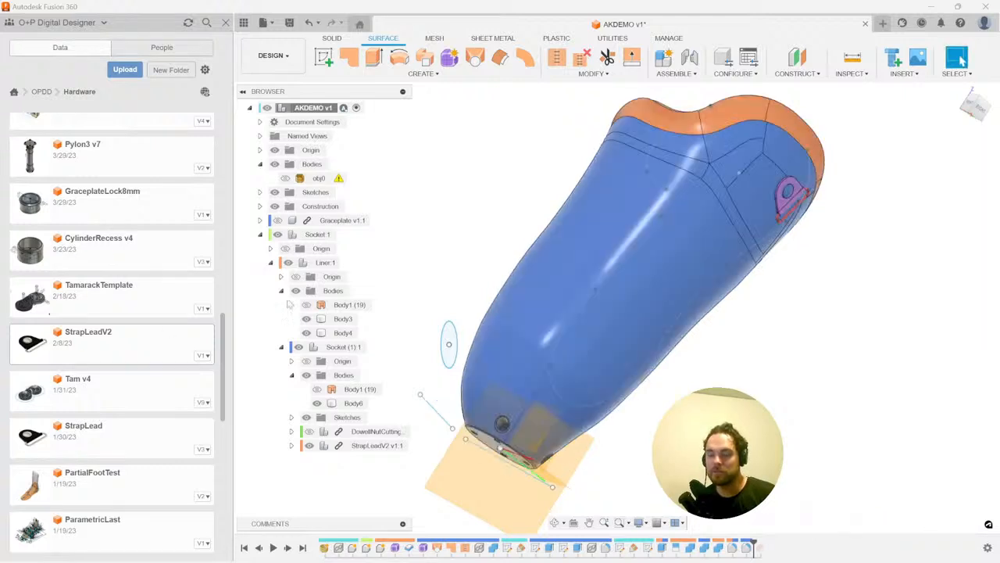
# - Switch to ZBrush and examine the imported socket mesh with its cutout from an angled side view
pyautogui.moveTo(449, 182); pyautogui.dragTo(463, 199, button='middle')
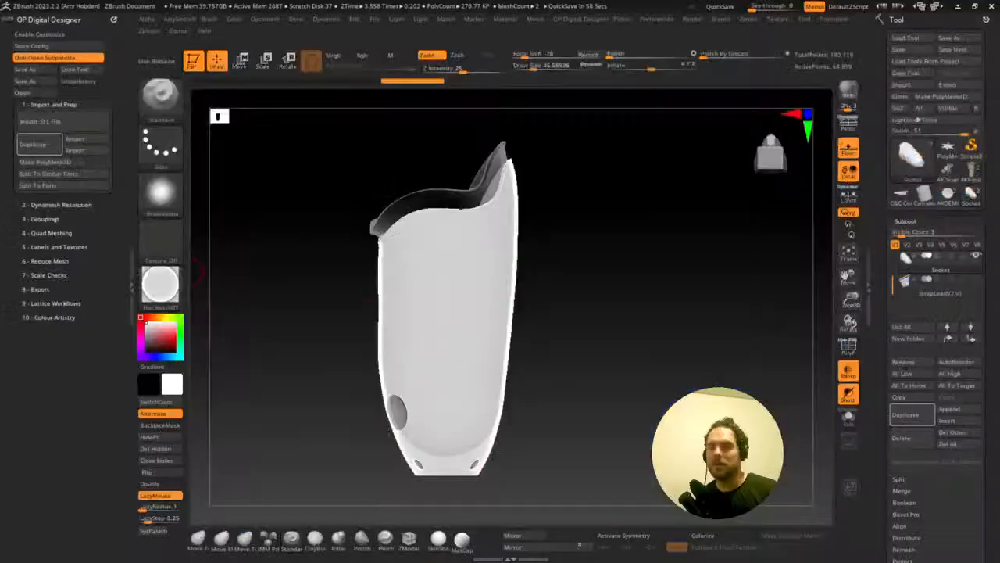
pyautogui.moveTo(343, 264); pyautogui.dragTo(90, 200)
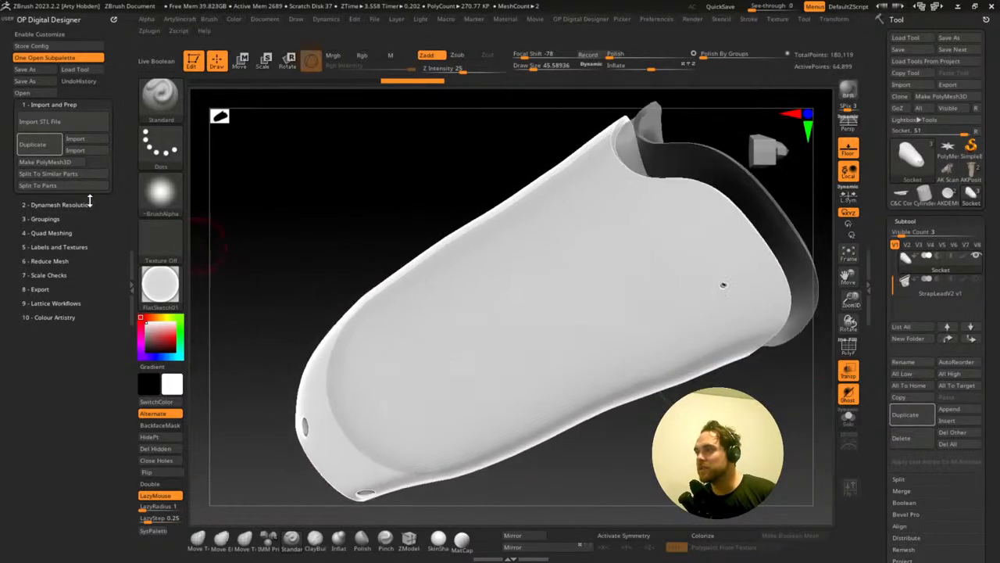
# - Turn on the polygroup wireframe display and group the socket's polygons by normals
pyautogui.click(47, 219)
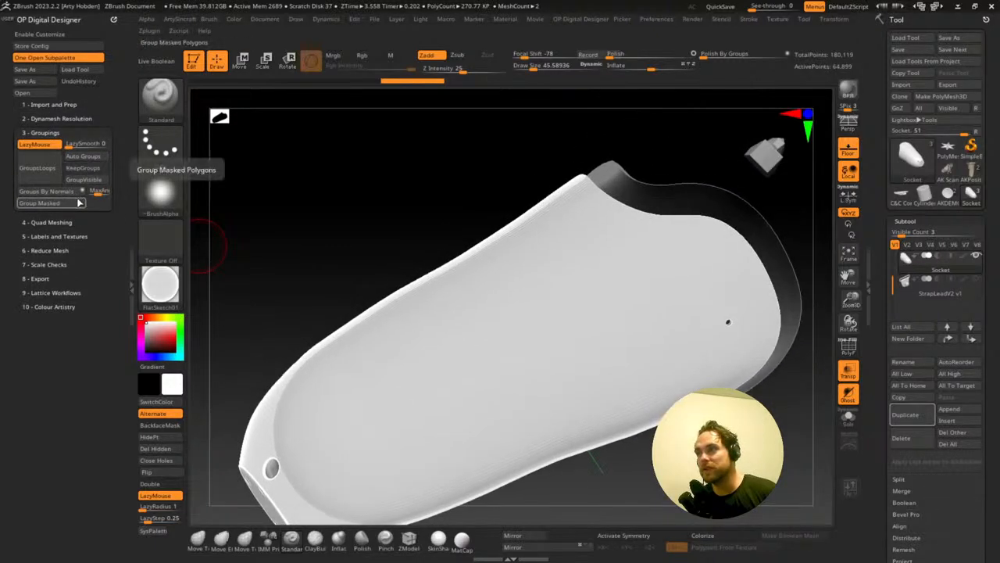
pyautogui.click(59, 193)
pyautogui.hotkey('shift', 'f')
pyautogui.hotkey('shift', 'f')
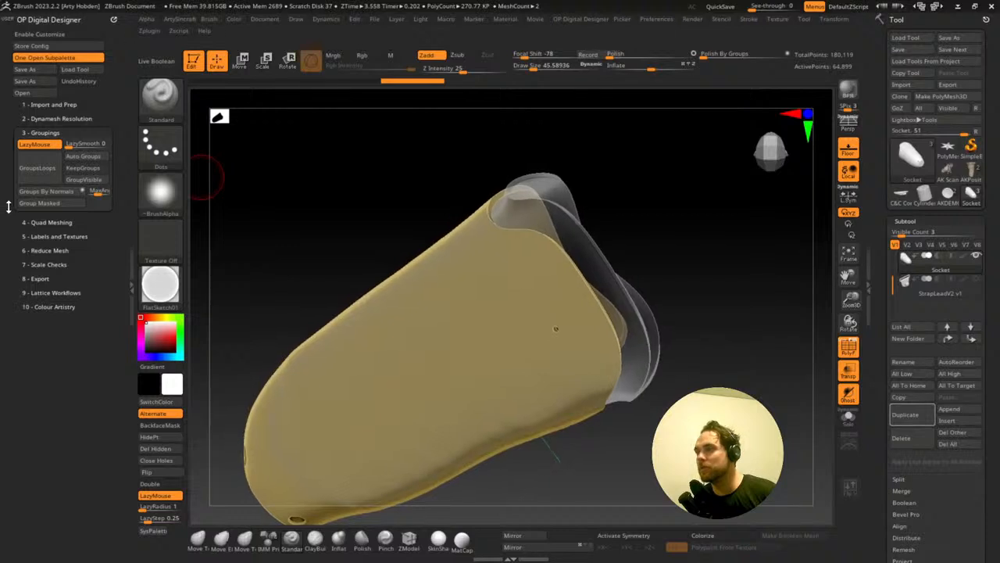
pyautogui.click(47, 195)
pyautogui.moveTo(291, 162); pyautogui.dragTo(321, 220)
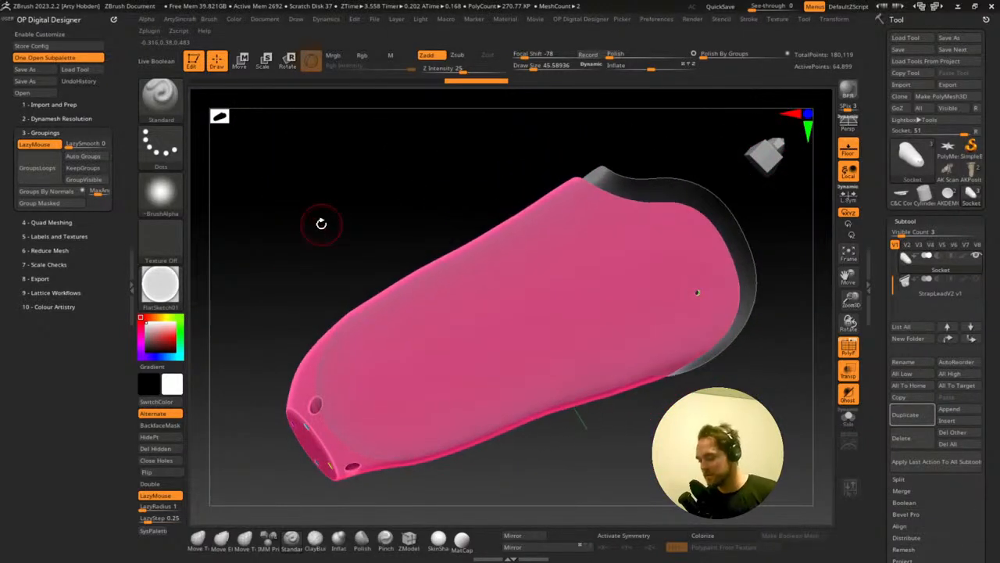
# - Switch to the Liner subtool and group its polygons by normals
pyautogui.press('Up')
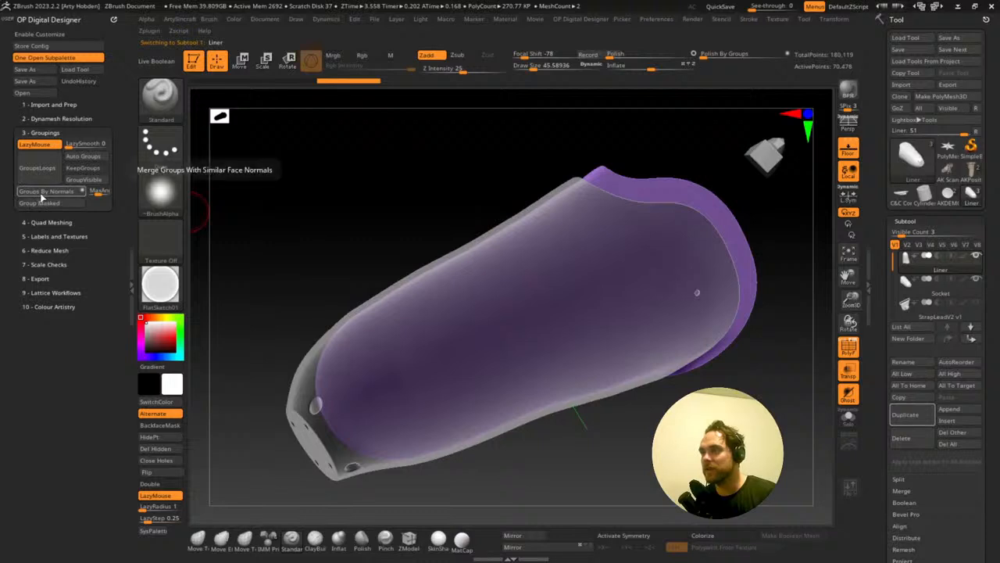
pyautogui.click(39, 203)
pyautogui.moveTo(331, 174); pyautogui.dragTo(333, 177)
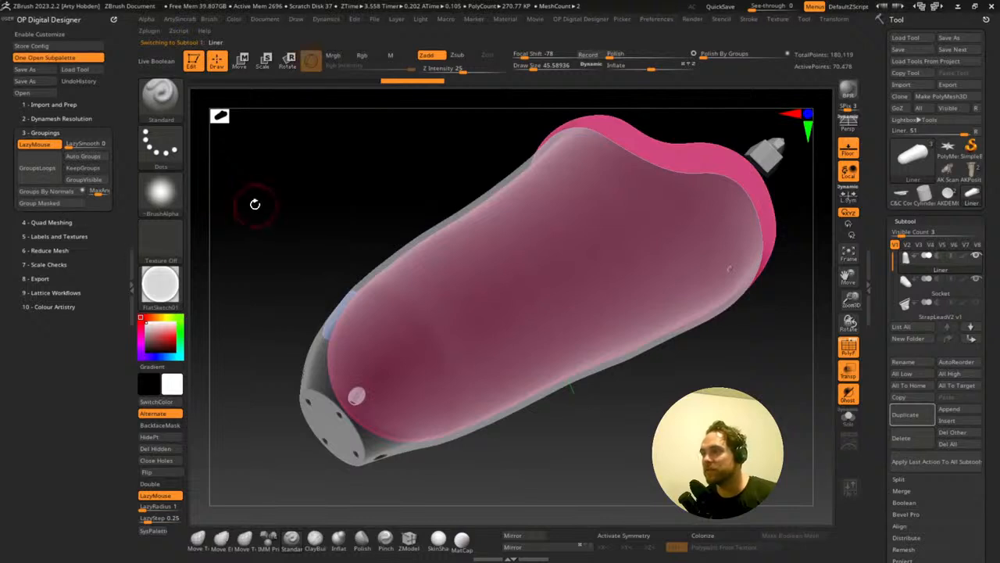
# - DynaMesh the liner at resolution 1240 and the socket at 1032, checking the socket's remeshed surface from several angles
pyautogui.click(35, 119)
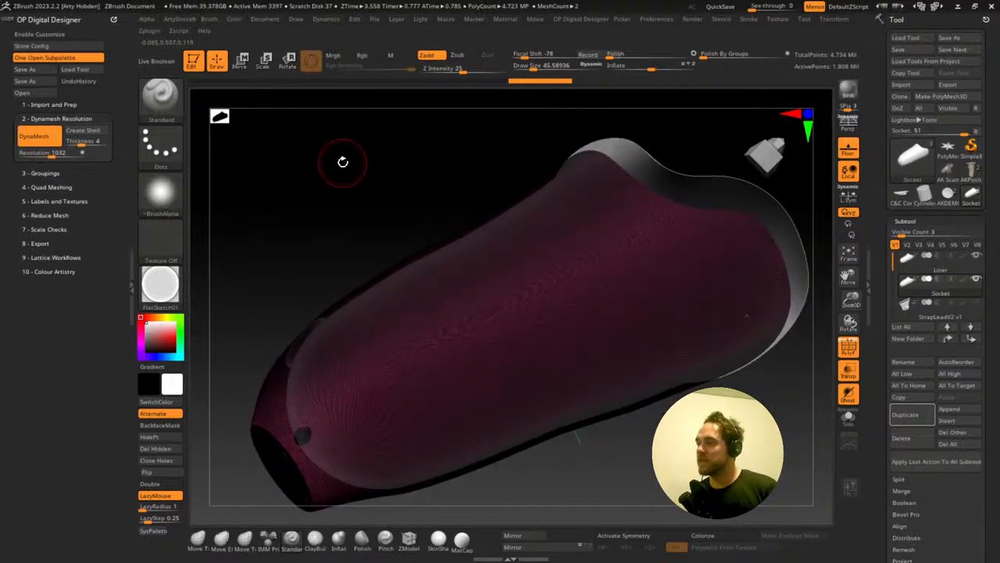
pyautogui.moveTo(342, 162); pyautogui.dragTo(575, 217)
pyautogui.moveTo(669, 203)
pyautogui.mouseDown()
pyautogui.moveTo(701, 174)
pyautogui.moveTo(364, 205)
pyautogui.moveTo(398, 206)
pyautogui.mouseUp()
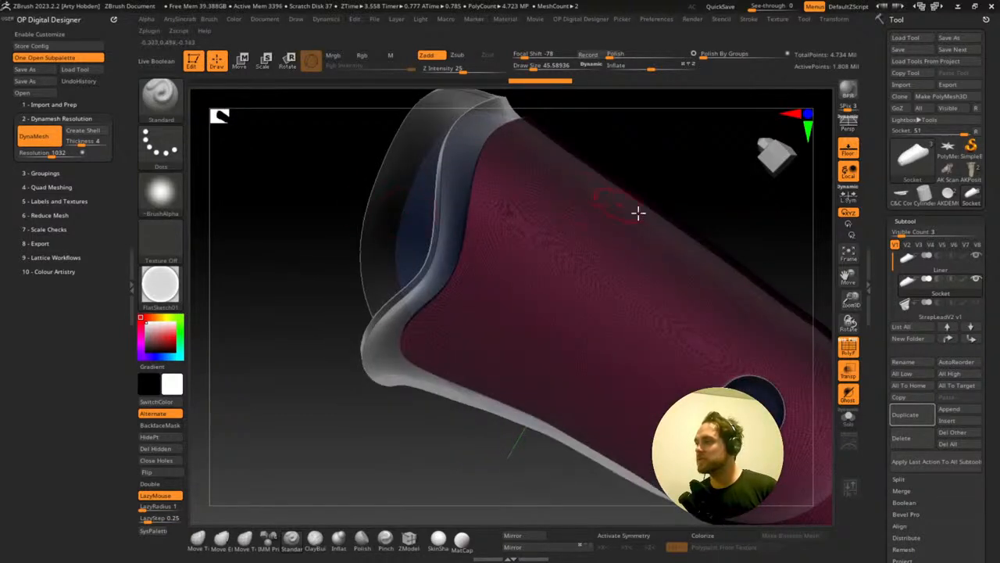
# - Select the liner and show it alone, with transparency and the polygroup wireframe turned off
pyautogui.keyDown('alt'); pyautogui.click(796, 247); pyautogui.keyUp('alt')
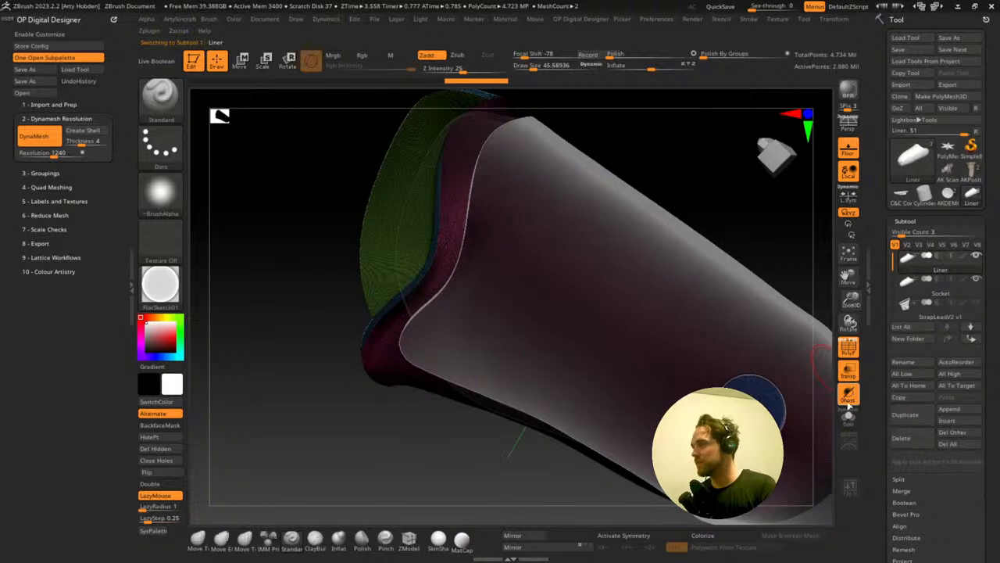
pyautogui.click(848, 369)
pyautogui.click(847, 418)
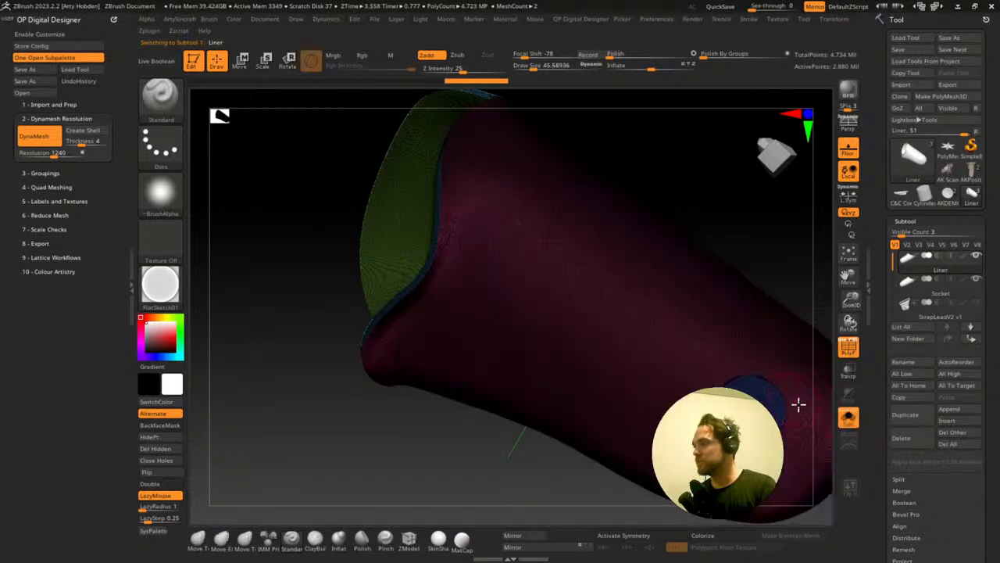
pyautogui.click(849, 348)
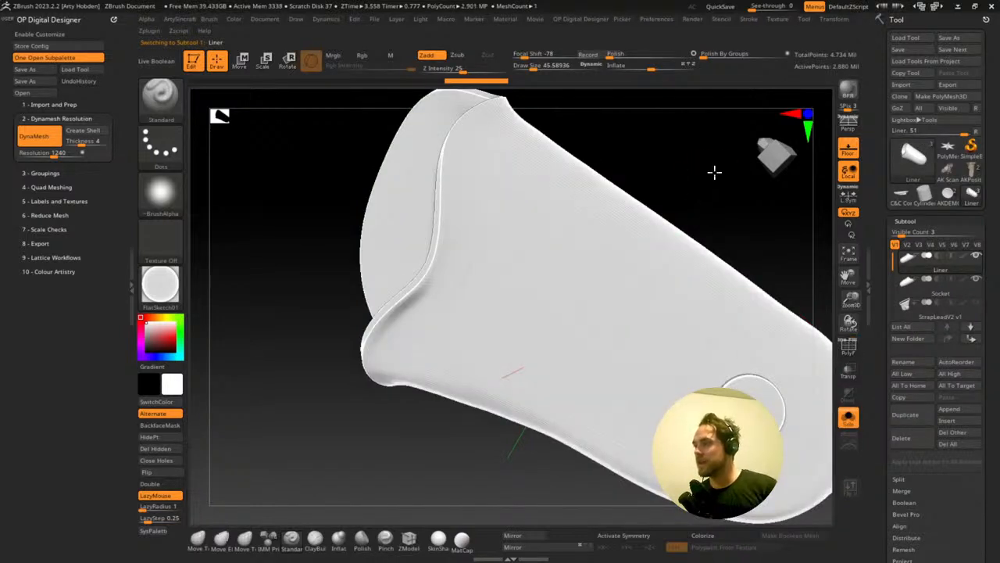
pyautogui.moveTo(714, 172); pyautogui.dragTo(714, 164)
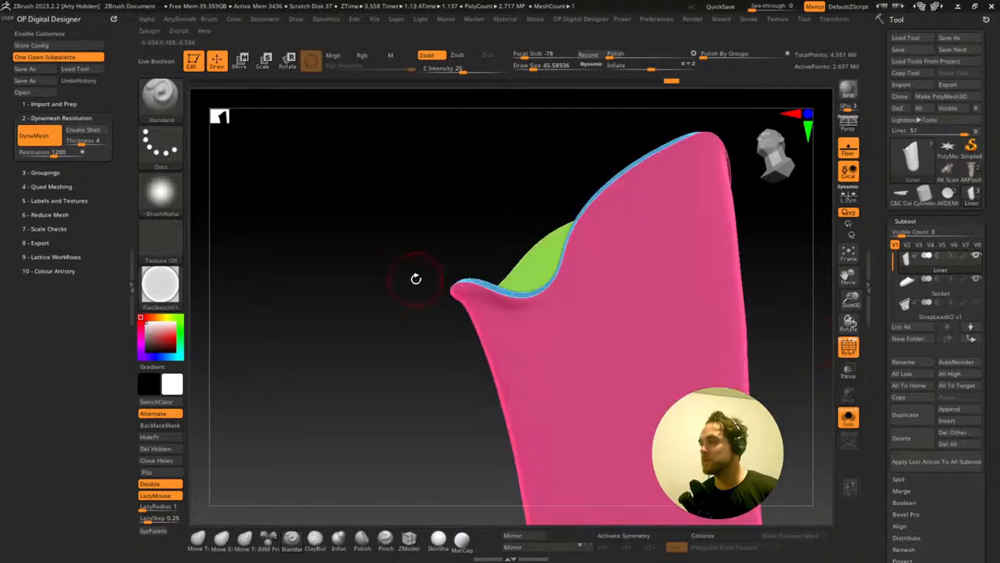
# - Isolate the liner's outer-surface polygroup and mask its open borders by feature
pyautogui.moveTo(415, 279); pyautogui.dragTo(406, 270, button='right')
pyautogui.moveTo(542, 299); pyautogui.dragTo(292, 292, button='right')
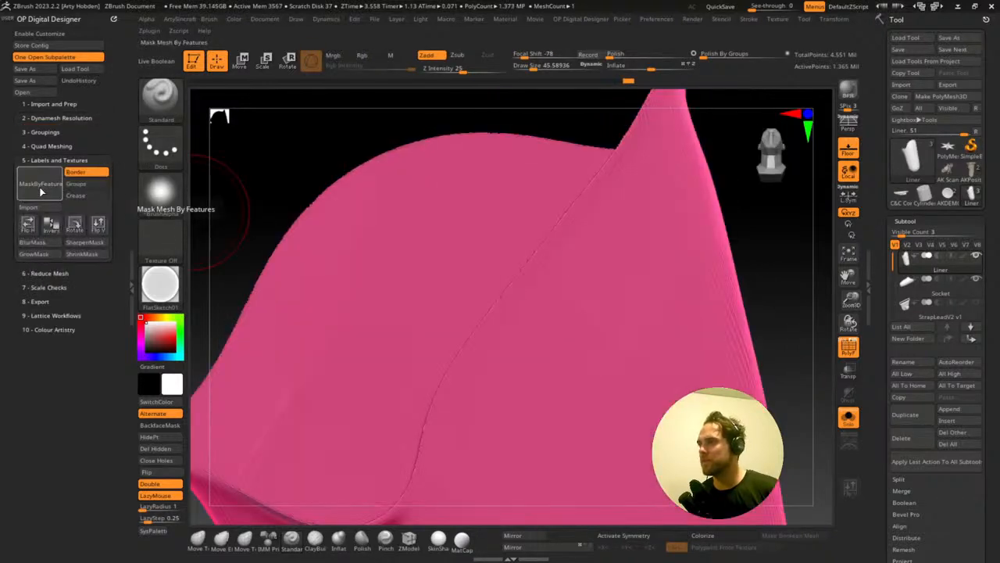
pyautogui.click(42, 192)
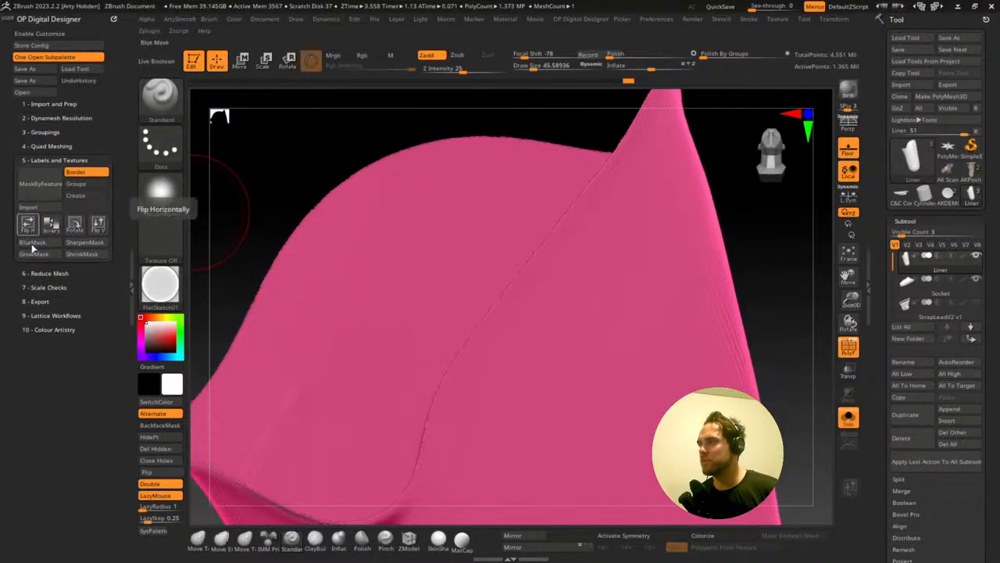
# - Repeatedly grow and sharpen the border mask into a wide, crisp band along the liner's rim and around its end hole
pyautogui.click(33, 256)
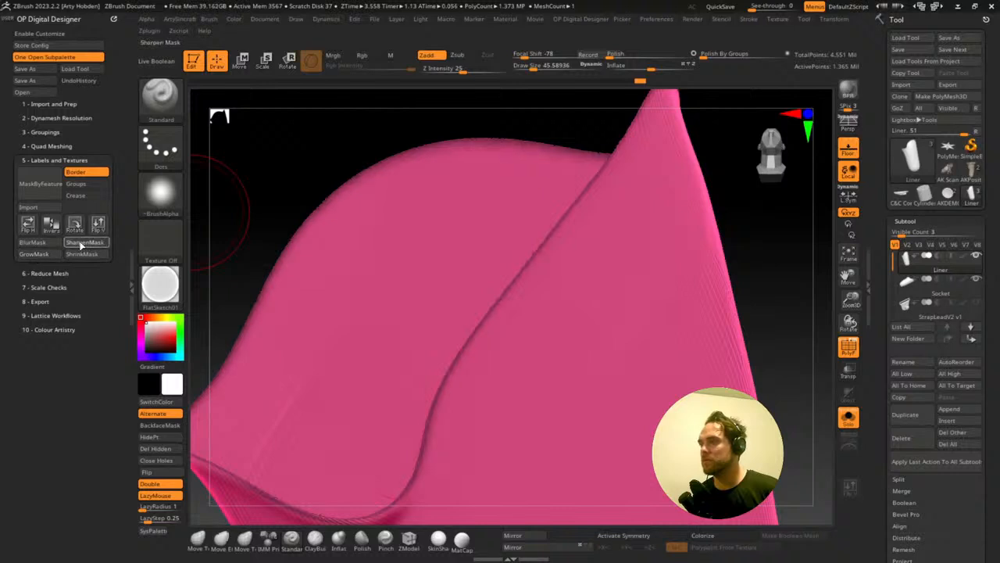
pyautogui.click(35, 255)
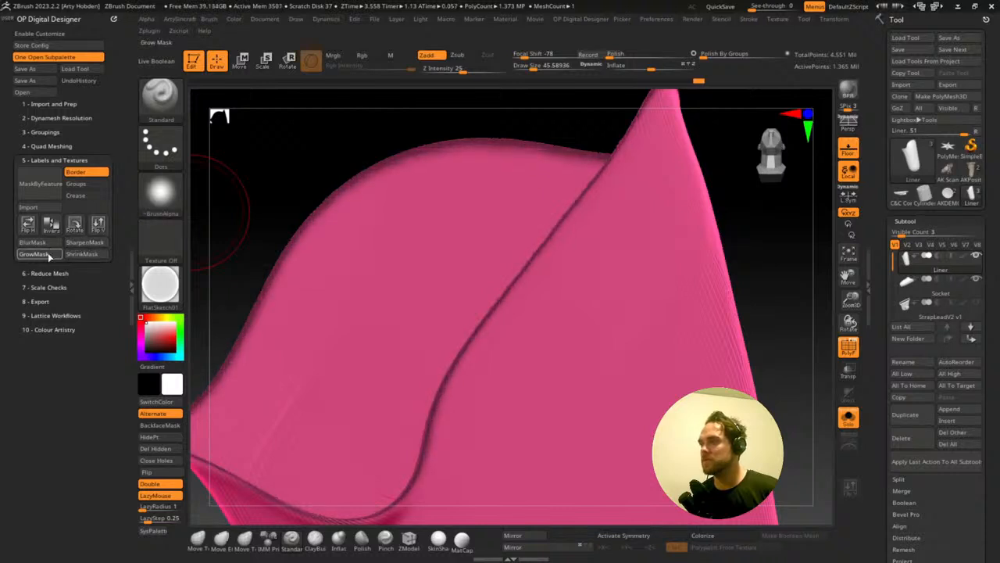
pyautogui.click(32, 256)
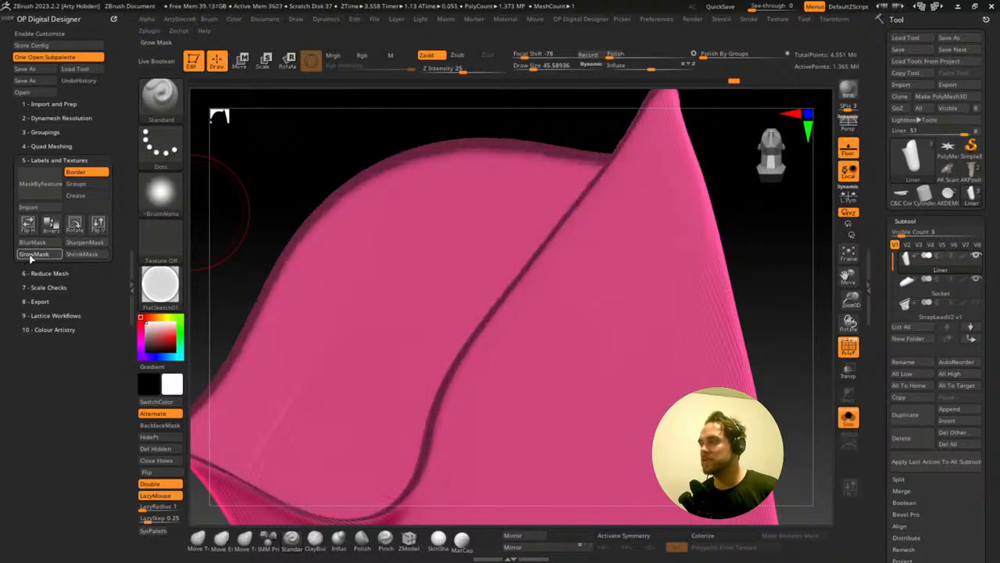
pyautogui.click(34, 256)
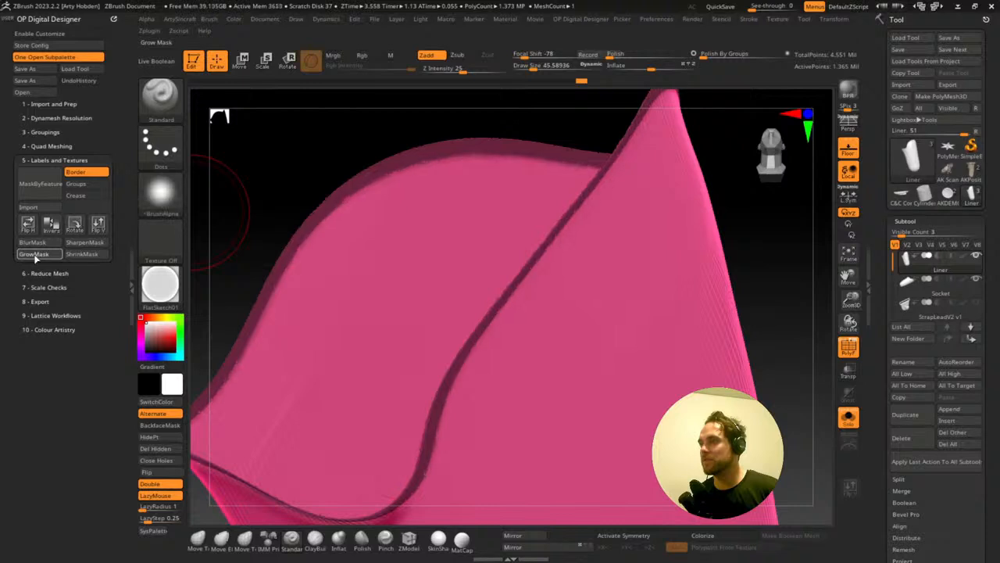
pyautogui.click(82, 244)
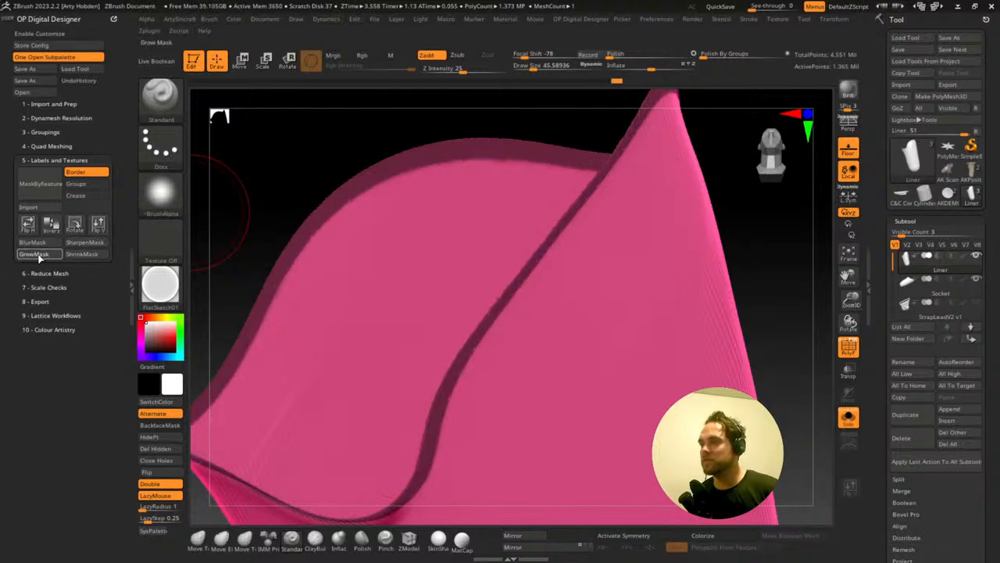
pyautogui.click(32, 254)
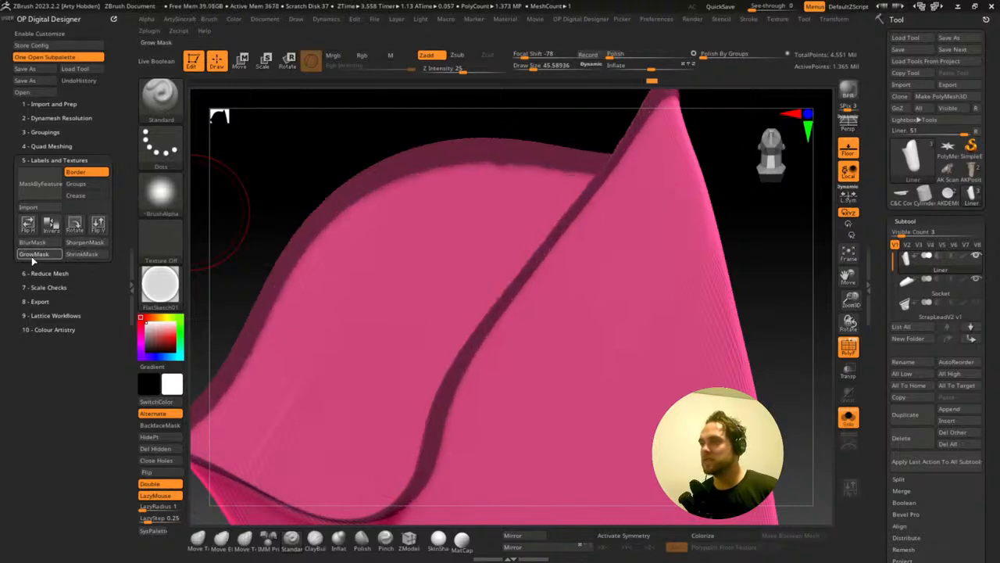
pyautogui.click(36, 255)
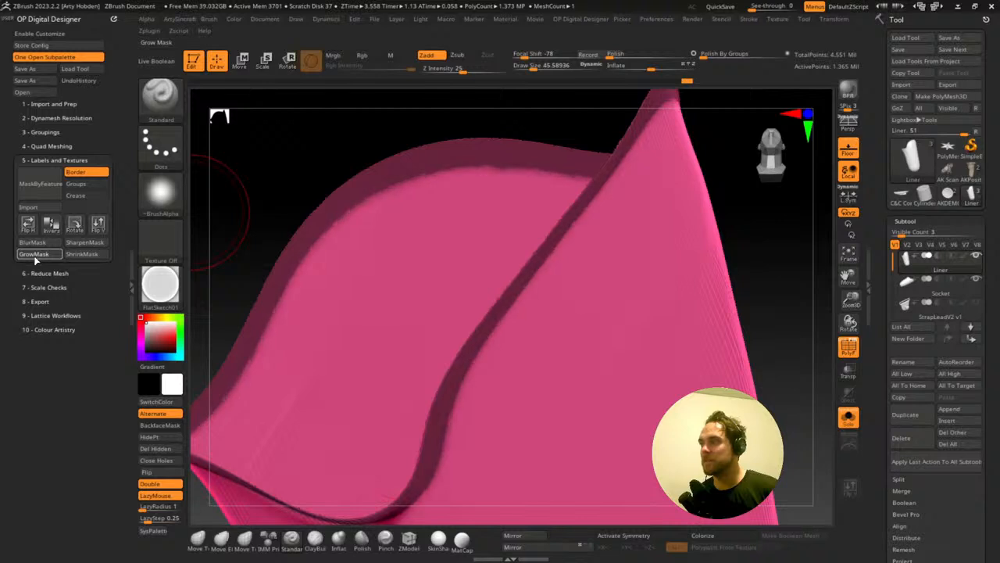
pyautogui.click(47, 255)
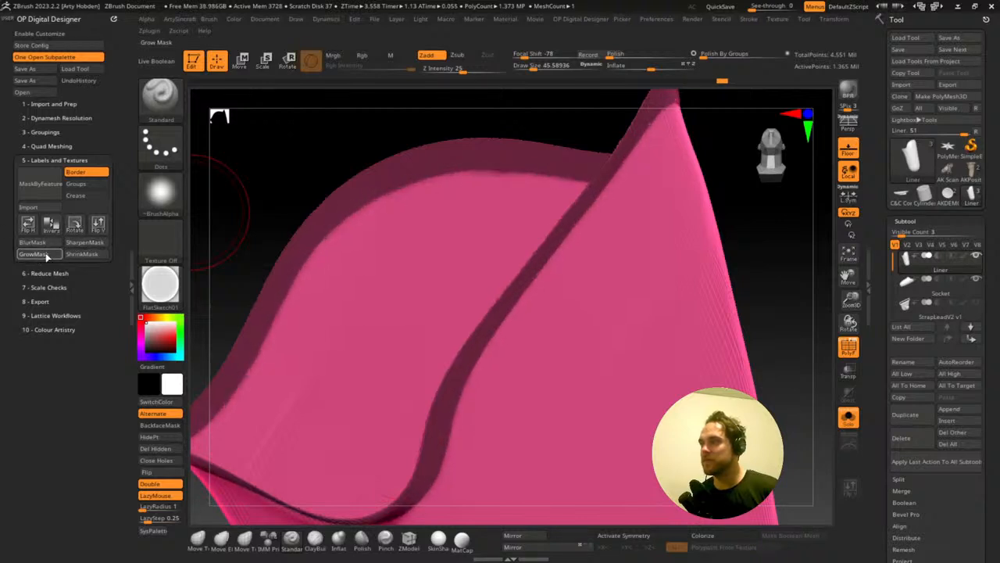
pyautogui.click(81, 244)
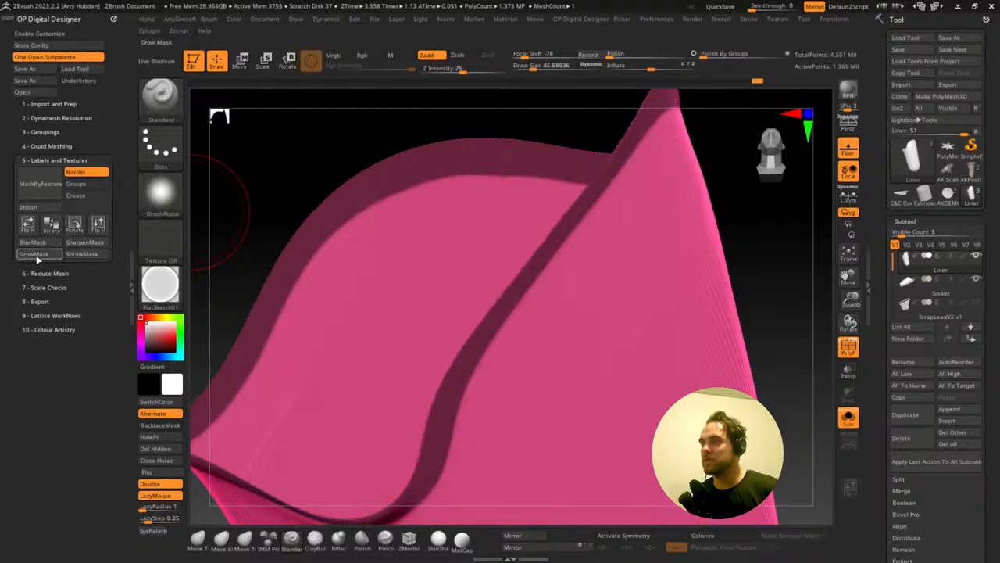
pyautogui.click(36, 256)
pyautogui.click(81, 244)
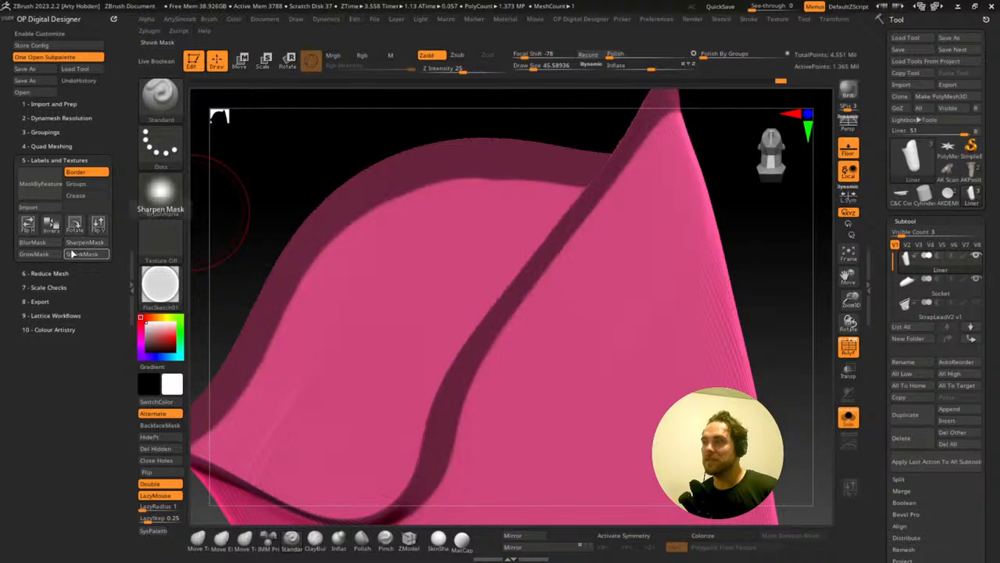
pyautogui.click(36, 255)
pyautogui.click(83, 245)
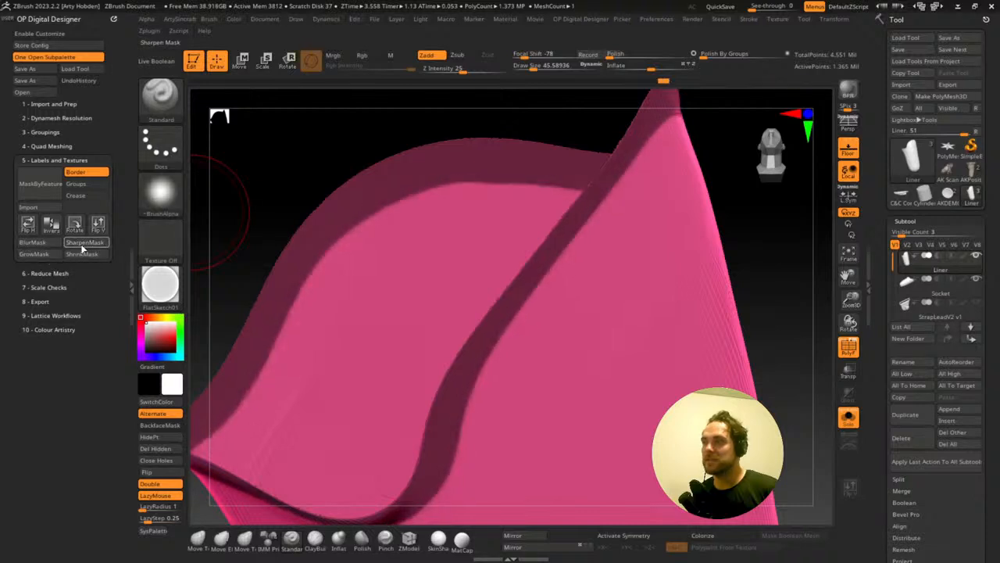
pyautogui.click(50, 260)
pyautogui.click(51, 260)
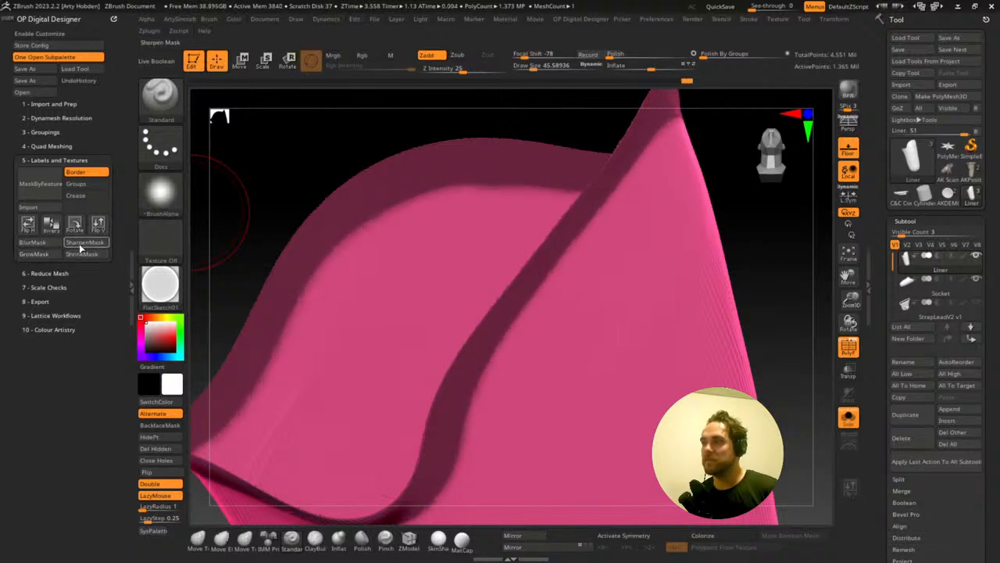
pyautogui.click(38, 258)
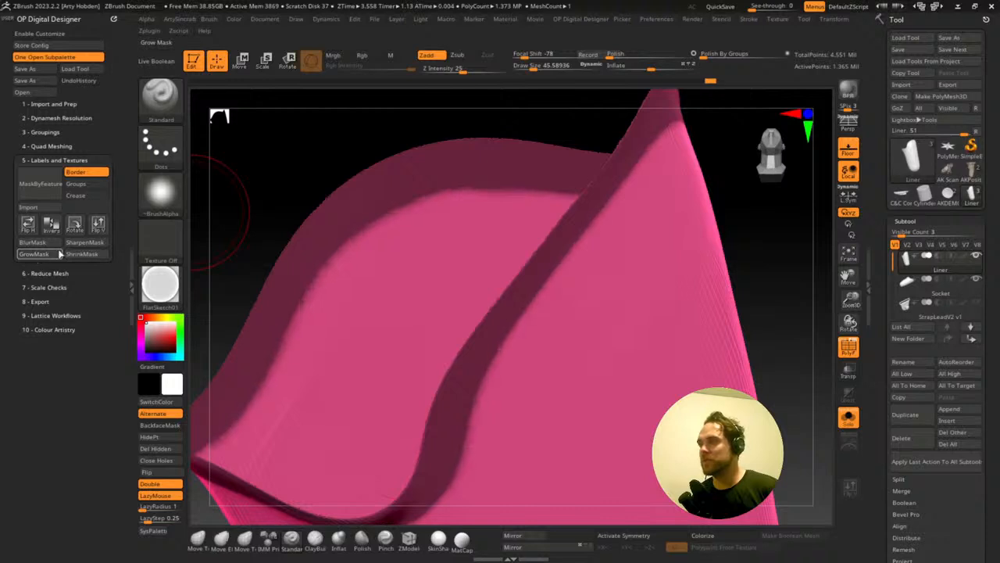
pyautogui.click(36, 256)
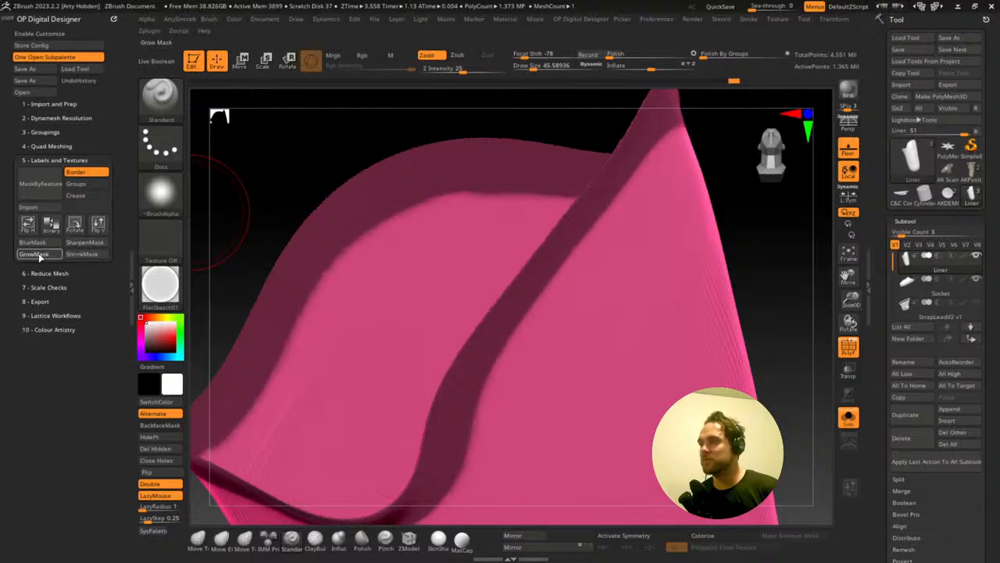
pyautogui.click(44, 256)
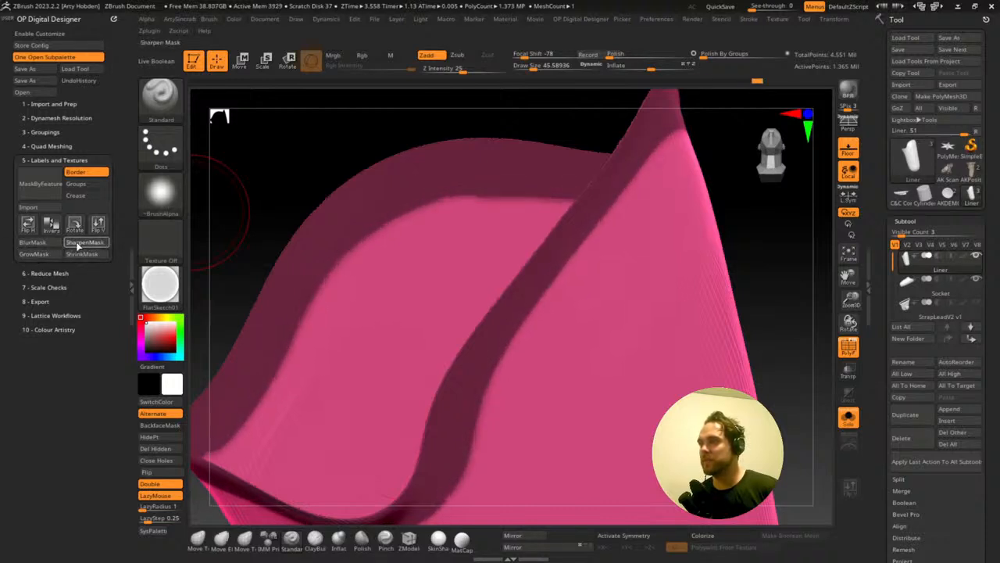
pyautogui.moveTo(234, 211); pyautogui.dragTo(78, 273)
pyautogui.moveTo(44, 145); pyautogui.dragTo(42, 156)
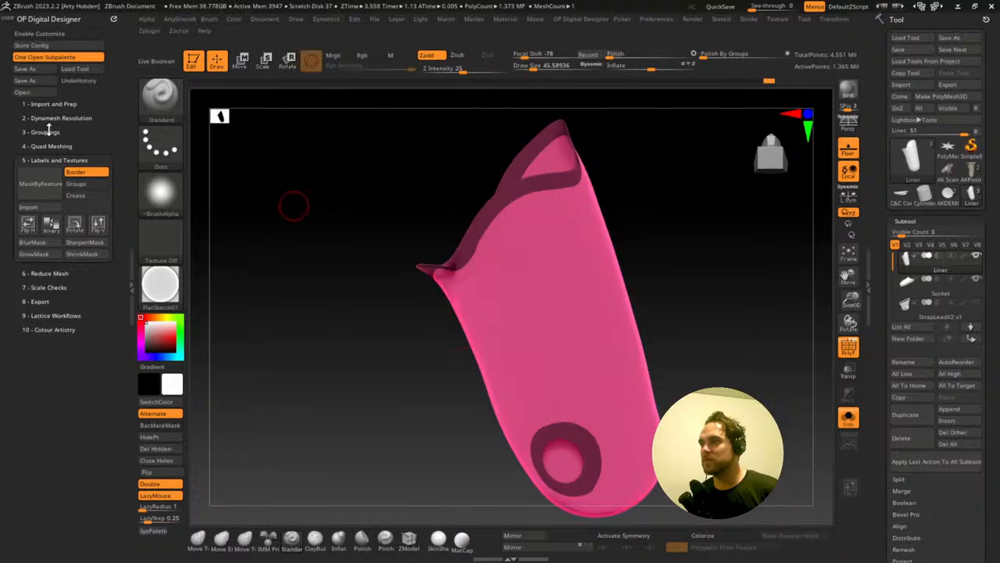
# - Turn the masked border band into its own polygroup, clear the mask and show the whole liner again
pyautogui.click(48, 131)
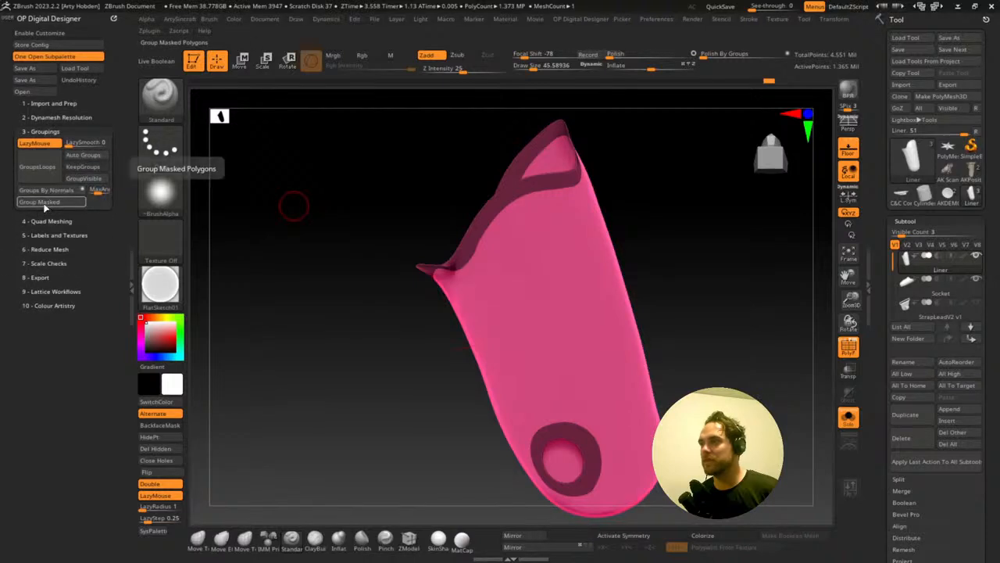
pyautogui.click(45, 205)
pyautogui.moveTo(315, 210)
pyautogui.keyDown('ctrl'); pyautogui.mouseDown()
pyautogui.moveTo(292, 237)
pyautogui.moveTo(299, 261)
pyautogui.mouseUp(); pyautogui.keyUp('ctrl')
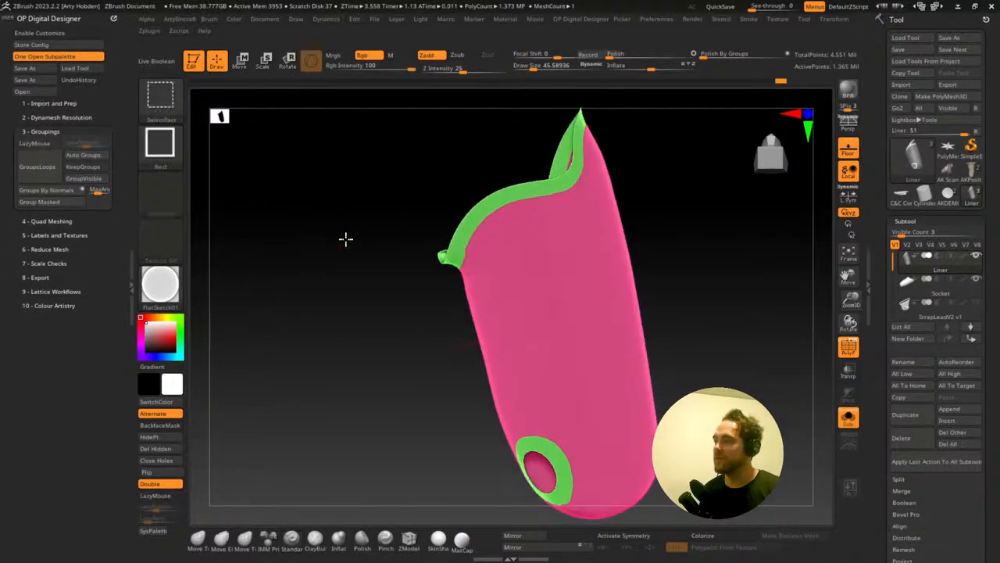
pyautogui.moveTo(346, 239)
pyautogui.mouseDown()
pyautogui.moveTo(383, 311)
pyautogui.moveTo(336, 219)
pyautogui.moveTo(336, 230)
pyautogui.moveTo(398, 245)
pyautogui.moveTo(331, 203)
pyautogui.moveTo(351, 312)
pyautogui.moveTo(270, 261)
pyautogui.mouseUp()
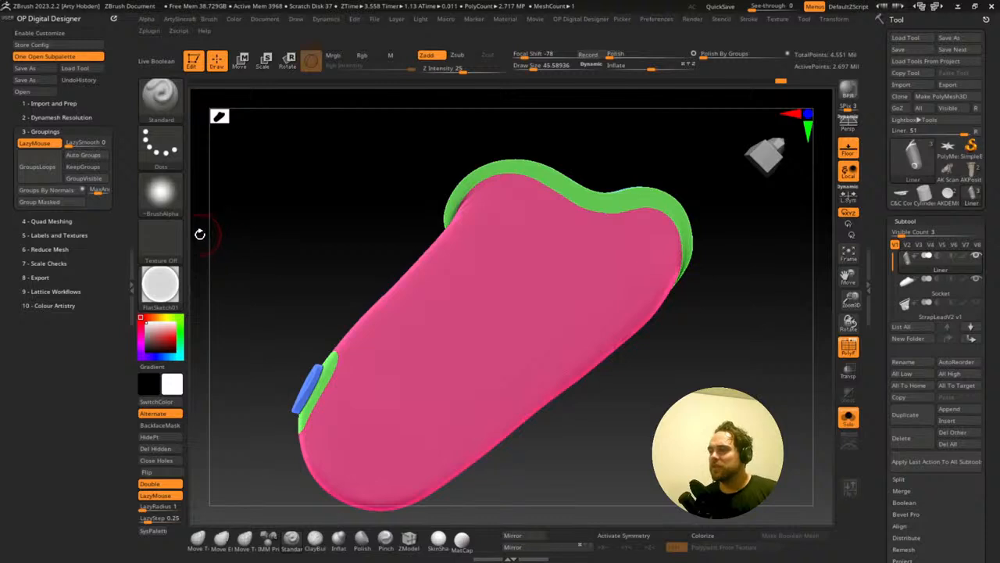
# - Load the Hex3 alpha and mask the liner by alpha with a hexagon pattern
pyautogui.click(160, 241)
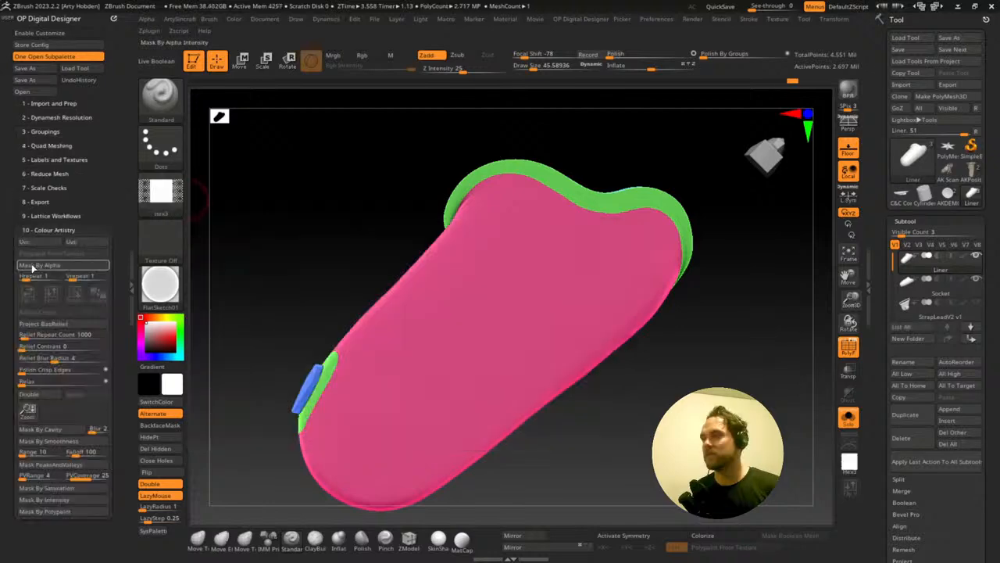
pyautogui.click(39, 265)
pyautogui.moveTo(335, 203); pyautogui.dragTo(341, 314)
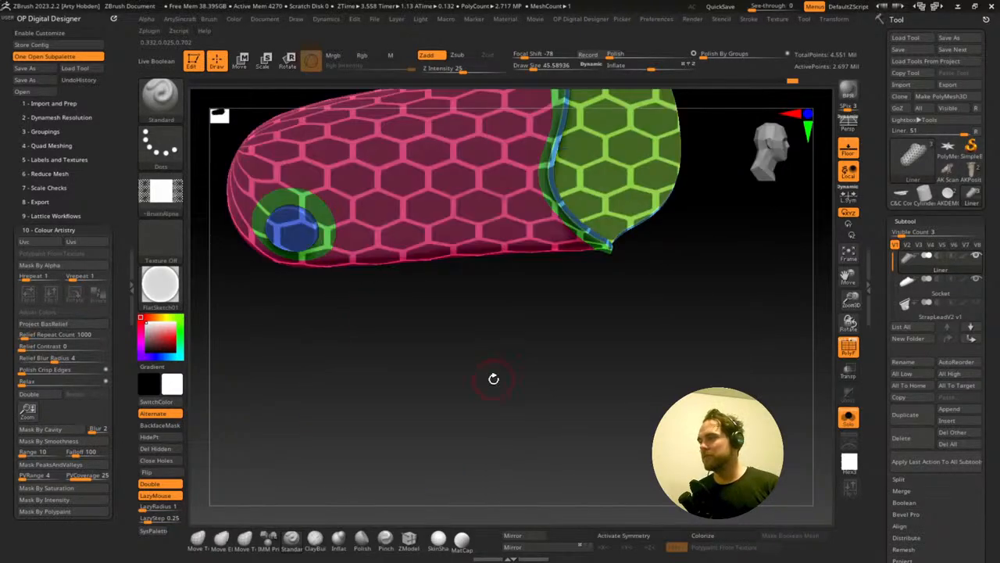
pyautogui.moveTo(493, 379)
pyautogui.mouseDown()
pyautogui.moveTo(440, 417)
pyautogui.moveTo(447, 310)
pyautogui.mouseUp()
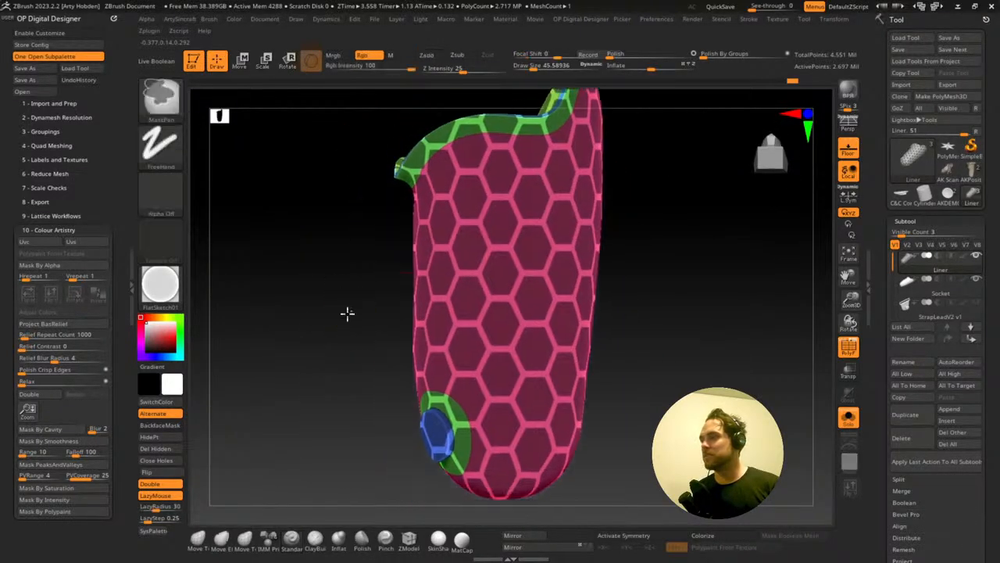
# - Isolate the liner's outer surface, mask over the distorted hexagons at its closed end with MaskPen at draw size about 179 and Rgb intensity 24, and show everything
pyautogui.moveTo(348, 312)
pyautogui.mouseDown()
pyautogui.moveTo(308, 224)
pyautogui.moveTo(438, 382)
pyautogui.mouseUp()
pyautogui.press('space')
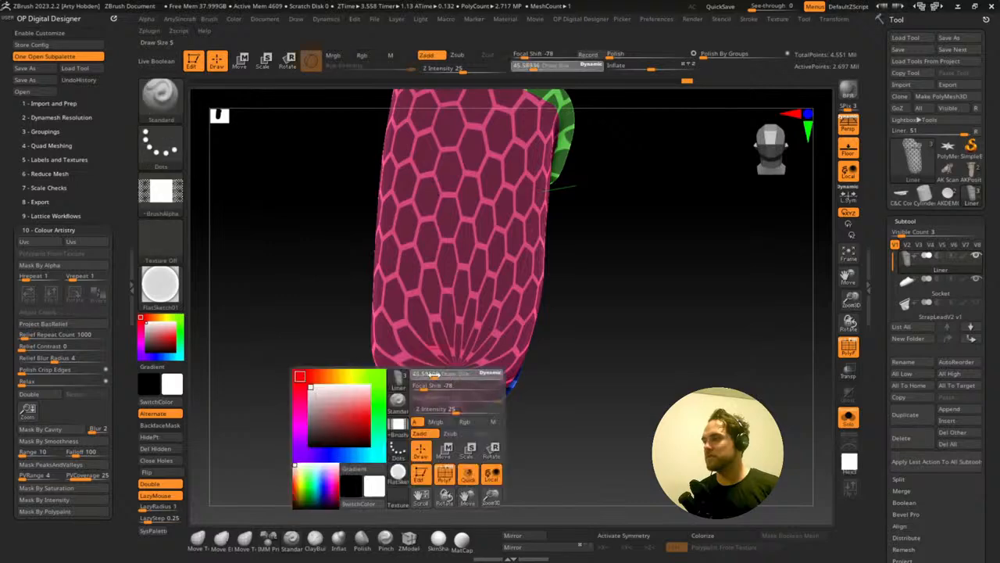
pyautogui.keyDown('ctrl'); pyautogui.keyDown('shift'); pyautogui.click(417, 317); pyautogui.keyUp('shift'); pyautogui.keyUp('ctrl')
pyautogui.moveTo(630, 279)
pyautogui.mouseDown()
pyautogui.moveTo(548, 295)
pyautogui.moveTo(605, 271)
pyautogui.moveTo(341, 286)
pyautogui.moveTo(440, 275)
pyautogui.moveTo(464, 284)
pyautogui.mouseUp()
pyautogui.press('space')
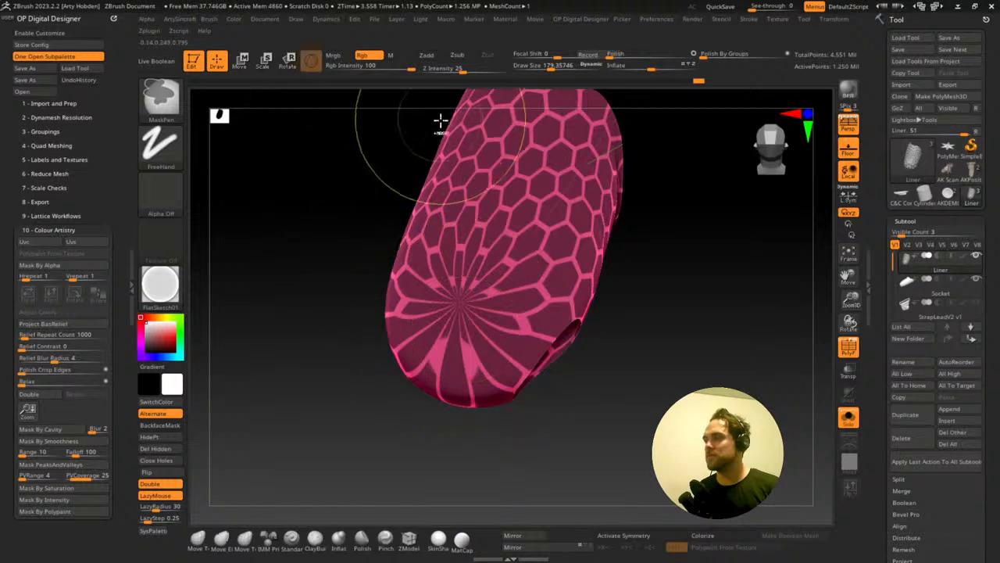
pyautogui.moveTo(356, 69); pyautogui.dragTo(386, 70)
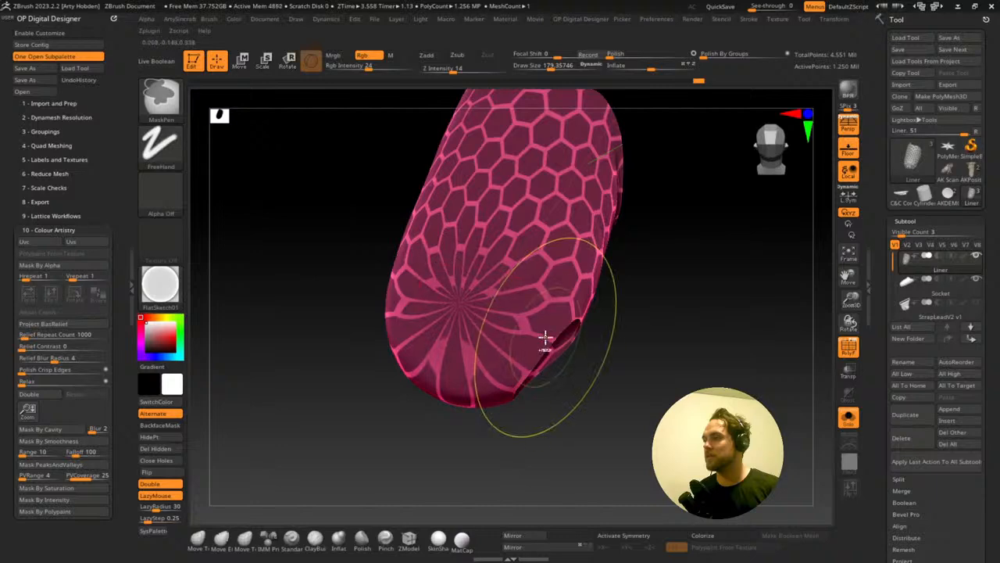
pyautogui.click(161, 192)
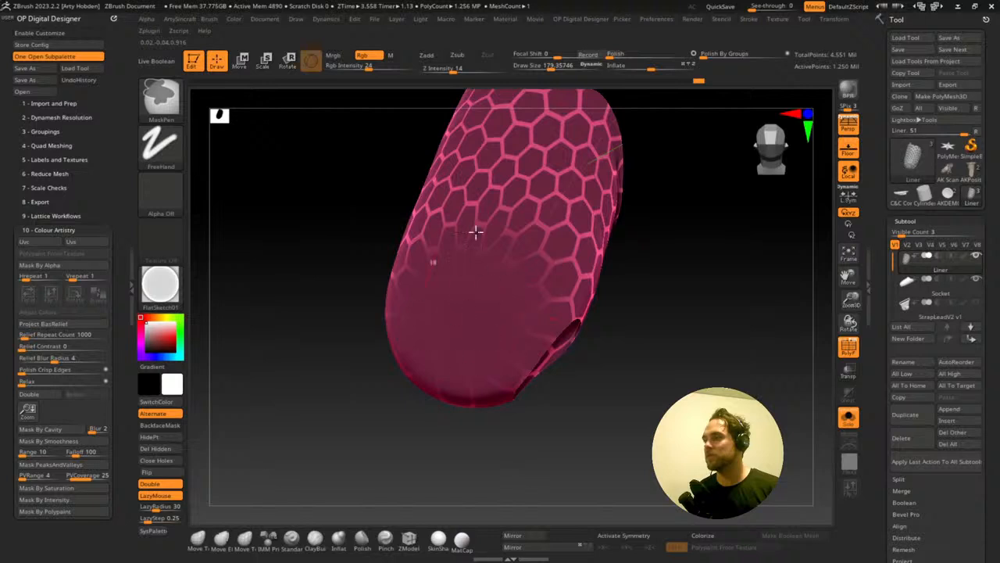
pyautogui.keyDown('alt'); pyautogui.moveTo(274, 260); pyautogui.dragTo(335, 300); pyautogui.keyUp('alt')
pyautogui.moveTo(523, 312)
pyautogui.mouseDown()
pyautogui.moveTo(563, 322)
pyautogui.moveTo(600, 372)
pyautogui.moveTo(708, 335)
pyautogui.moveTo(639, 357)
pyautogui.moveTo(649, 362)
pyautogui.moveTo(656, 358)
pyautogui.moveTo(261, 239)
pyautogui.mouseUp()
pyautogui.press('f')
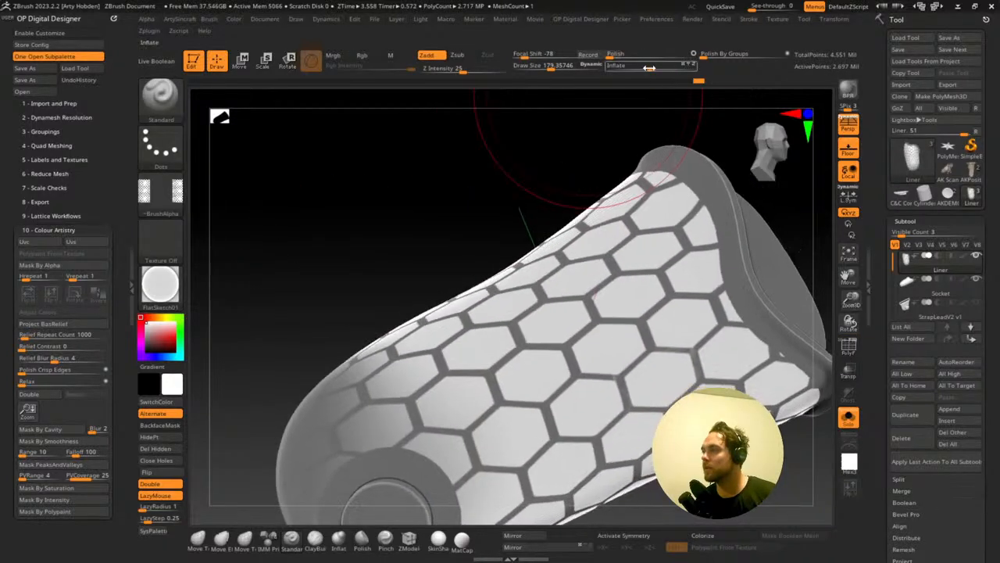
# - Inflate the liner's unmasked hexagon cells by -15 and clear the mask
pyautogui.click(650, 68)
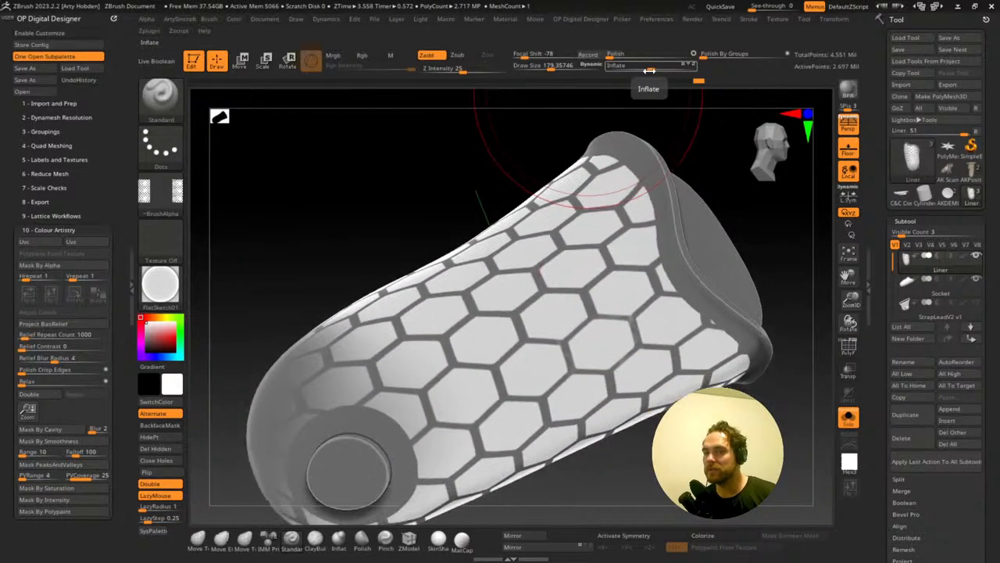
pyautogui.moveTo(650, 71); pyautogui.dragTo(647, 69)
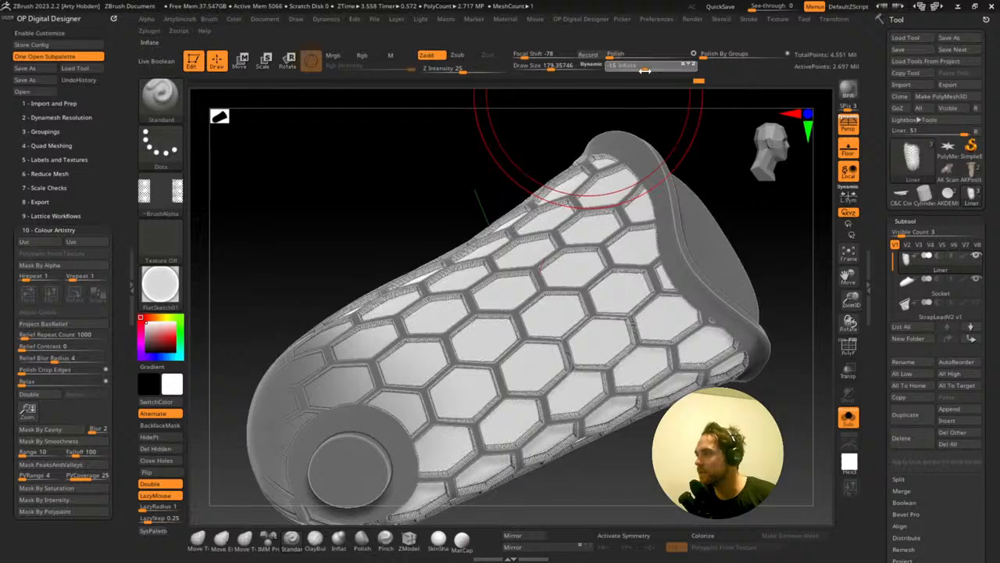
pyautogui.moveTo(646, 70); pyautogui.dragTo(651, 72)
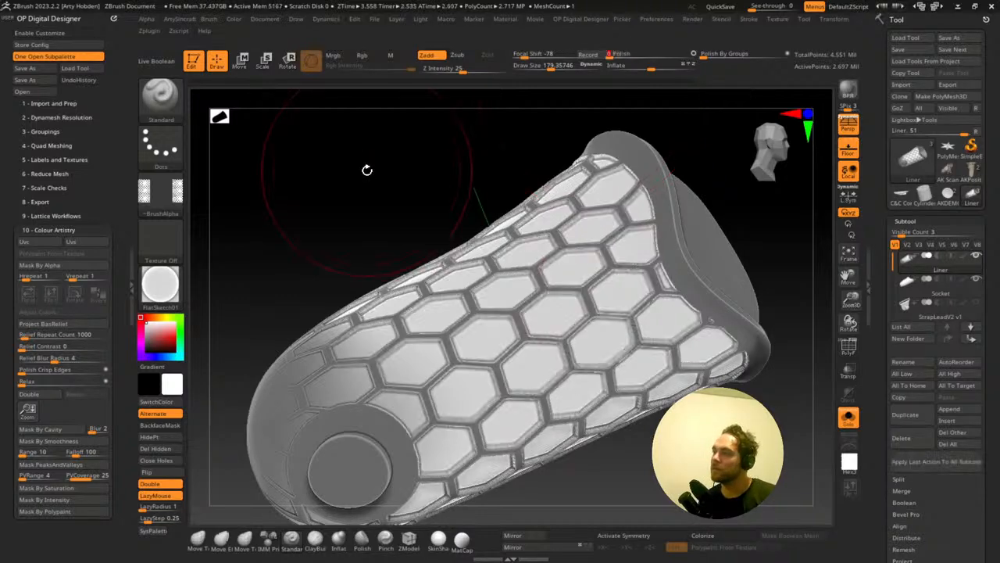
pyautogui.moveTo(368, 167)
pyautogui.mouseDown()
pyautogui.moveTo(384, 203)
pyautogui.moveTo(576, 241)
pyautogui.moveTo(692, 331)
pyautogui.moveTo(538, 298)
pyautogui.moveTo(479, 312)
pyautogui.moveTo(446, 306)
pyautogui.moveTo(646, 299)
pyautogui.moveTo(602, 227)
pyautogui.moveTo(618, 277)
pyautogui.moveTo(637, 281)
pyautogui.moveTo(560, 185)
pyautogui.mouseUp()
pyautogui.moveTo(567, 141)
pyautogui.keyDown('ctrl'); pyautogui.mouseDown()
pyautogui.moveTo(339, 528)
pyautogui.moveTo(394, 505)
pyautogui.mouseUp(); pyautogui.keyUp('ctrl')
pyautogui.keyDown('alt'); pyautogui.moveTo(593, 341); pyautogui.dragTo(572, 353); pyautogui.keyUp('alt')
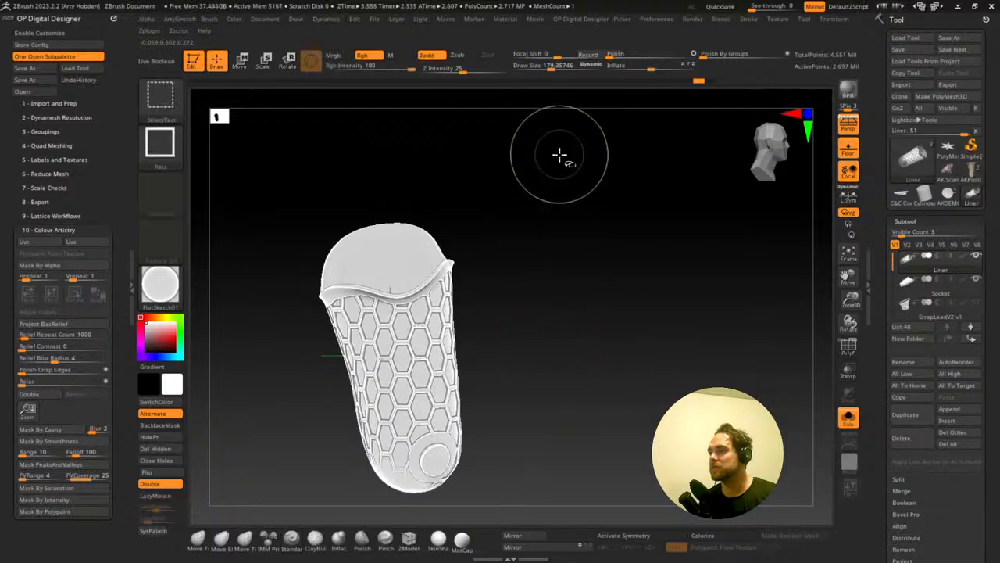
# - Hide part of the liner to examine its wall thickness in cross-section, and show the whole mesh again
pyautogui.keyDown('ctrl'); pyautogui.keyDown('shift'); pyautogui.moveTo(558, 153); pyautogui.dragTo(395, 509); pyautogui.keyUp('shift'); pyautogui.keyUp('ctrl')
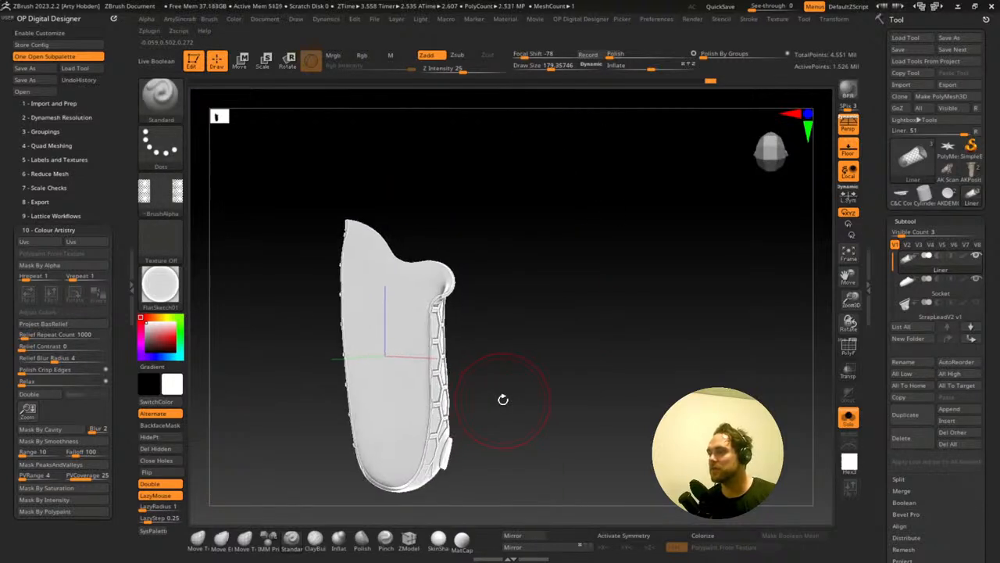
pyautogui.keyDown('alt'); pyautogui.moveTo(503, 399); pyautogui.dragTo(558, 414); pyautogui.keyUp('alt')
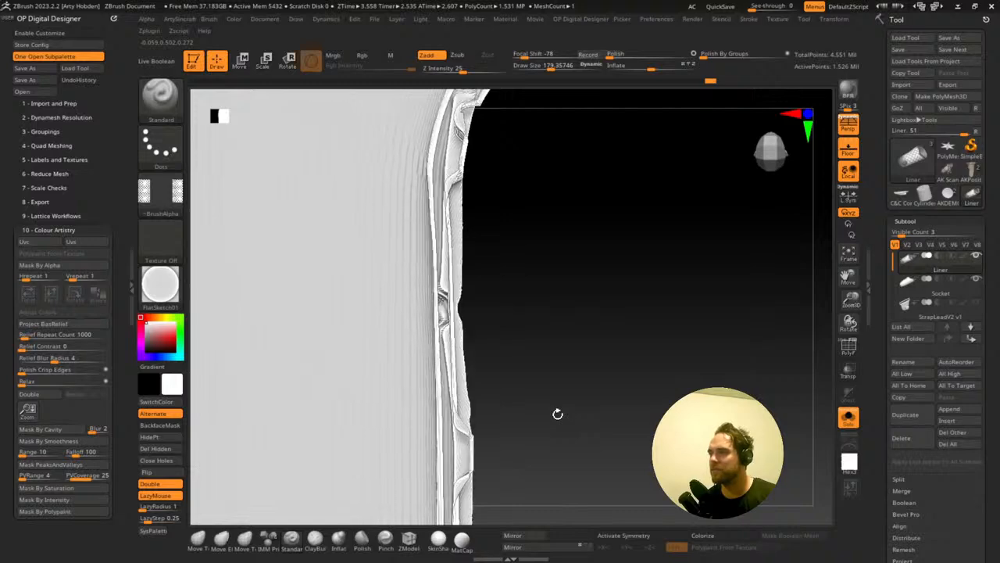
pyautogui.moveTo(477, 237); pyautogui.dragTo(501, 301)
pyautogui.keyDown('ctrl'); pyautogui.keyDown('shift'); pyautogui.click(539, 268); pyautogui.keyUp('shift'); pyautogui.keyUp('ctrl')
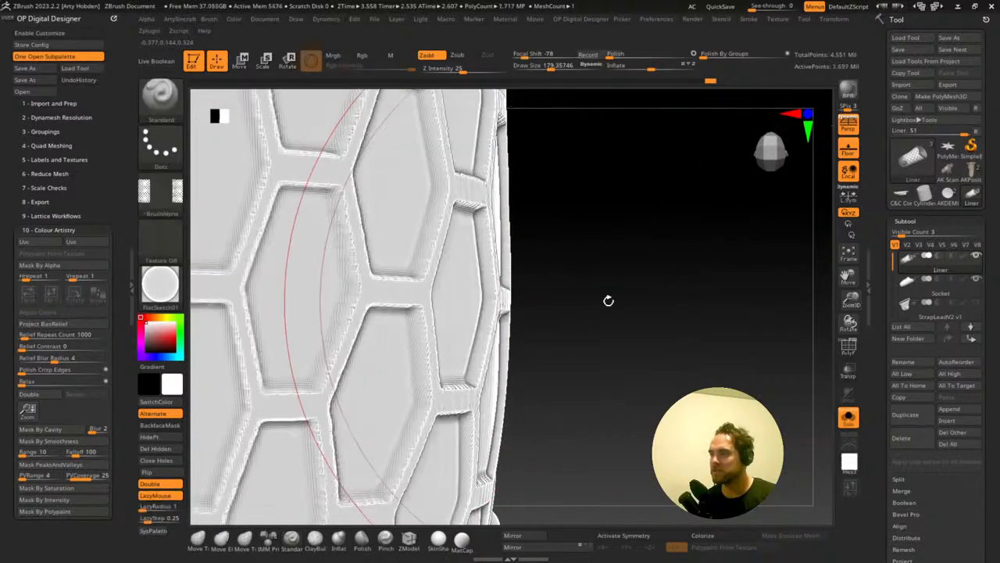
pyautogui.keyDown('alt'); pyautogui.moveTo(608, 299); pyautogui.dragTo(608, 326); pyautogui.keyUp('alt')
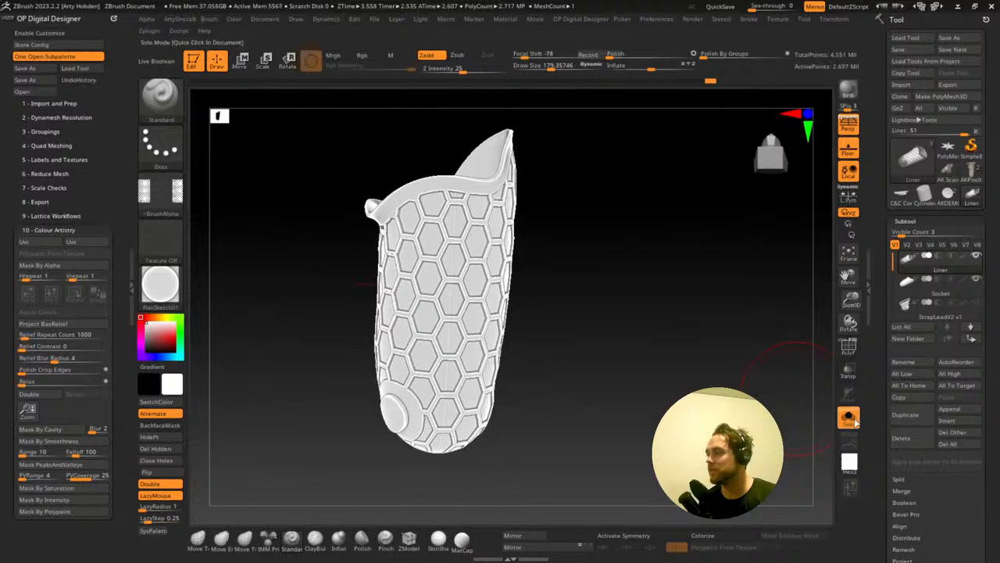
# - Turn off Solo mode to bring back the other visible subtool and make the Socket the active subtool
pyautogui.moveTo(697, 352); pyautogui.dragTo(399, 283)
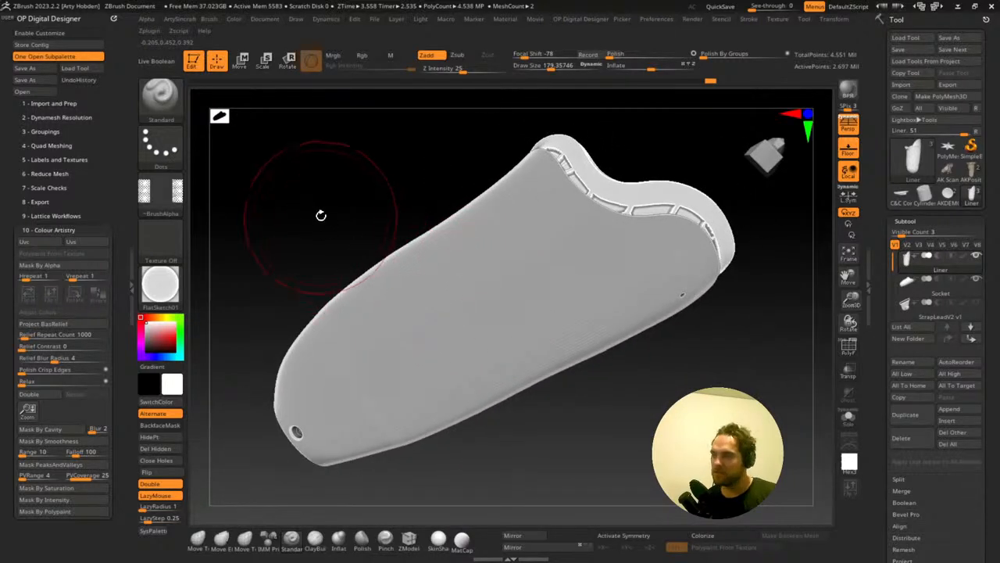
pyautogui.moveTo(307, 211)
pyautogui.mouseDown()
pyautogui.moveTo(351, 274)
pyautogui.moveTo(325, 236)
pyautogui.moveTo(320, 174)
pyautogui.moveTo(335, 210)
pyautogui.moveTo(601, 435)
pyautogui.moveTo(424, 357)
pyautogui.mouseUp()
pyautogui.keyDown('alt'); pyautogui.click(496, 317); pyautogui.keyUp('alt')
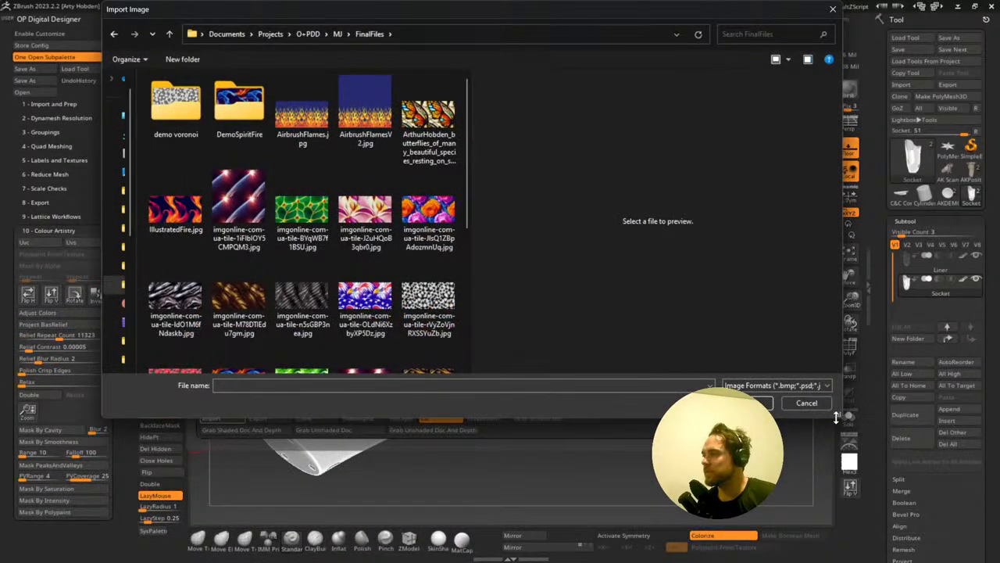
# - Browse and preview the candidate texture images in the FinalFiles folder, including the colour, metallic and normal versions of SpiritFire
pyautogui.moveTo(835, 418); pyautogui.dragTo(949, 513)
pyautogui.scroll(-3, 242, 275)
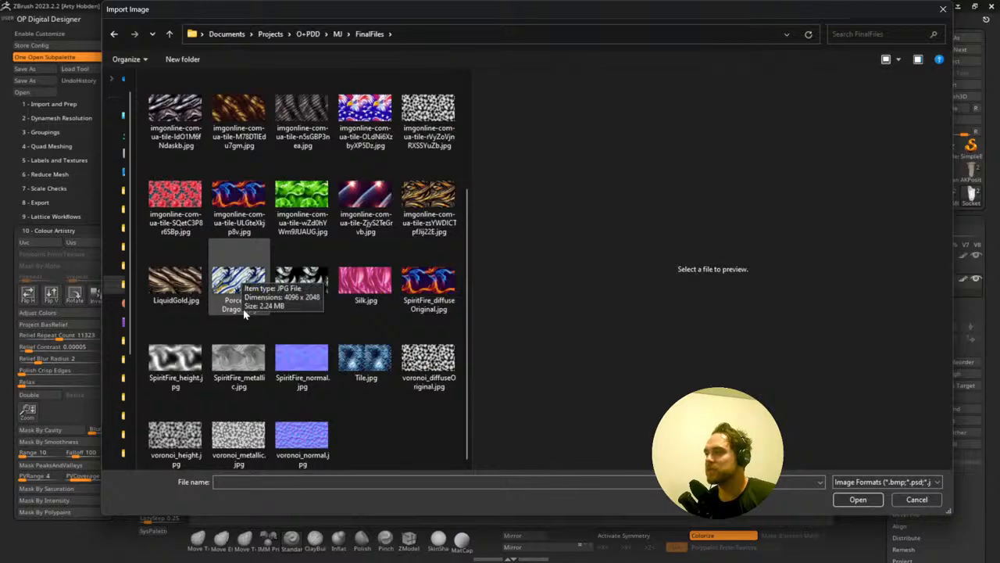
pyautogui.scroll(3, 428, 289)
pyautogui.click(216, 178)
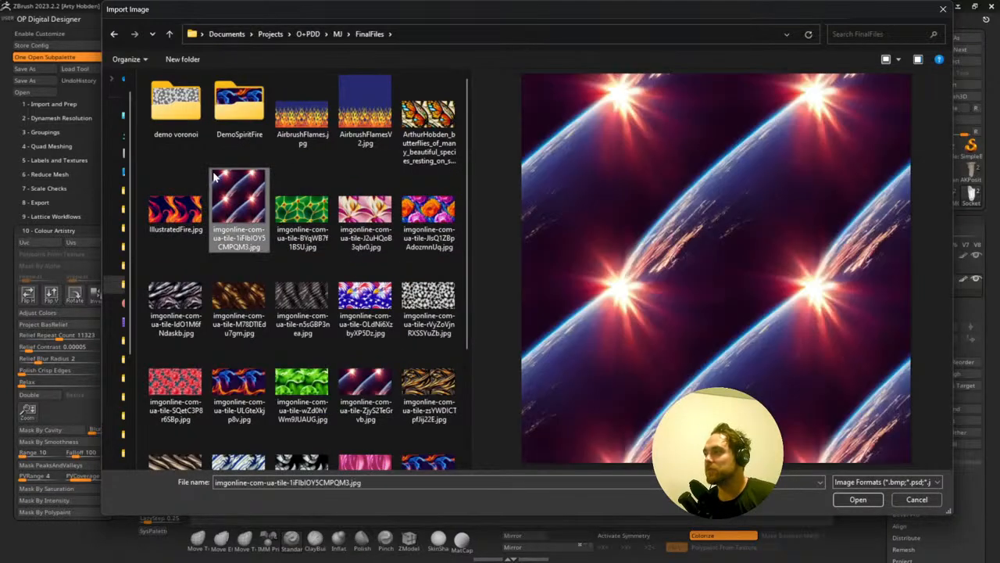
pyautogui.click(364, 218)
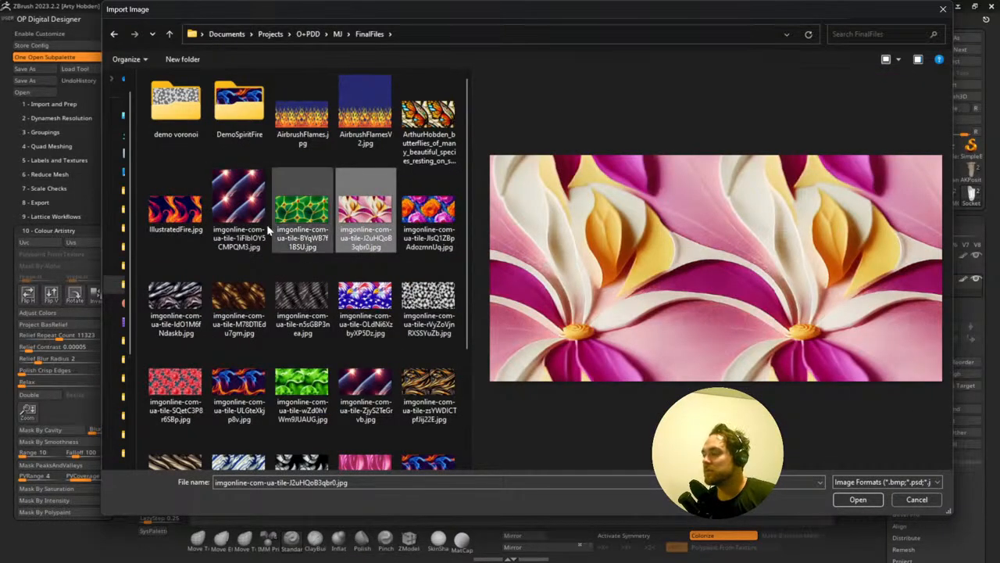
pyautogui.click(229, 293)
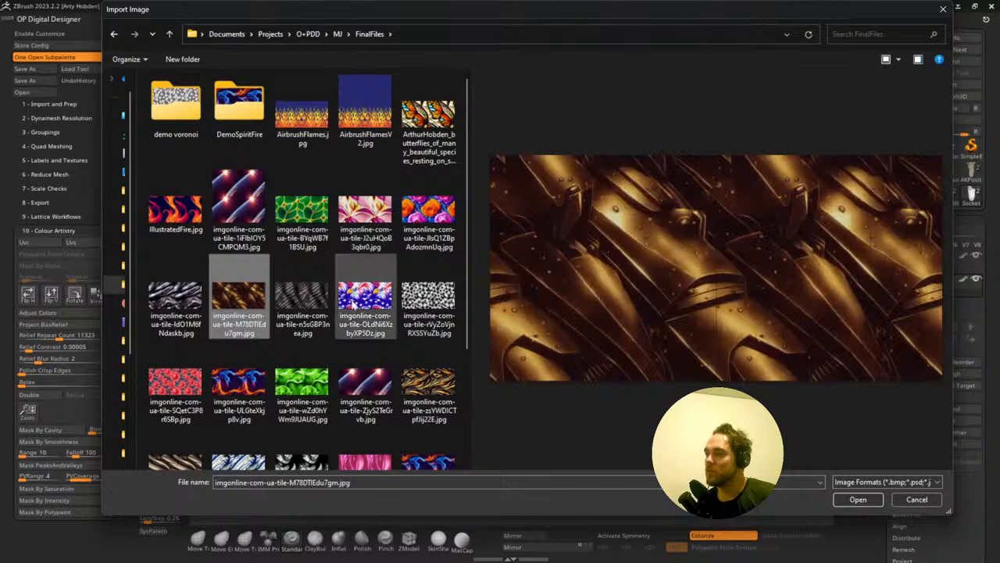
pyautogui.click(355, 299)
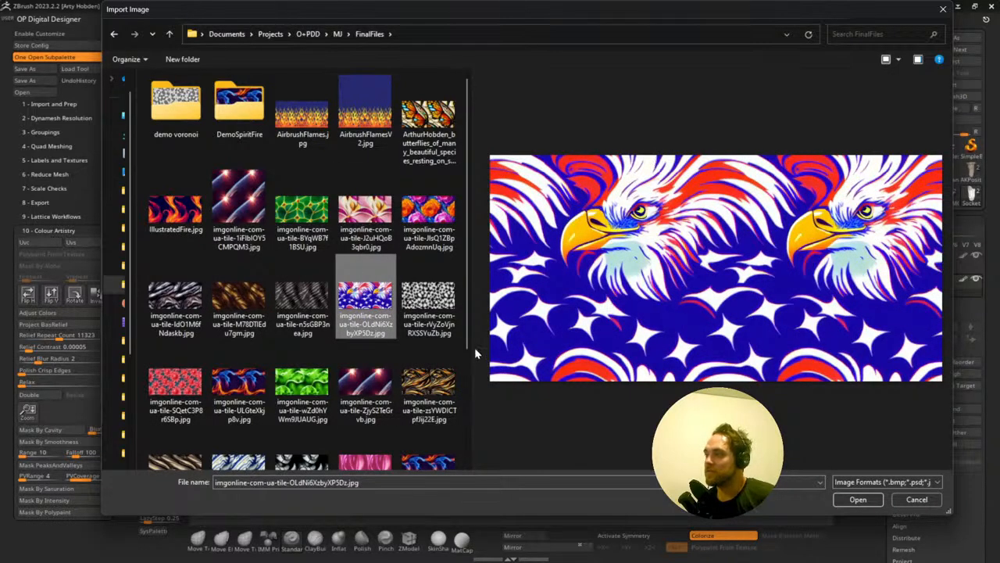
pyautogui.scroll(-1, 364, 312)
pyautogui.click(428, 305)
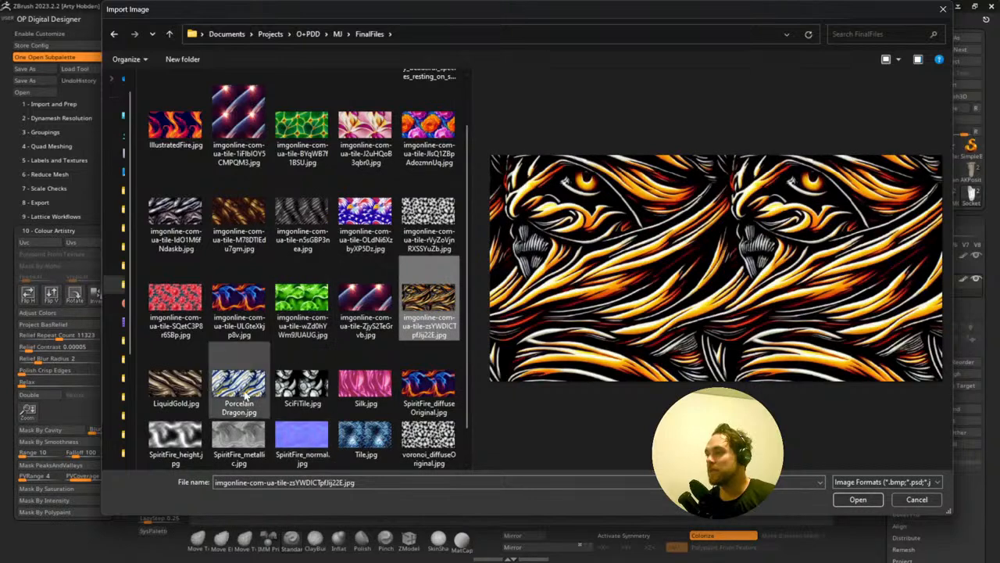
pyautogui.click(437, 387)
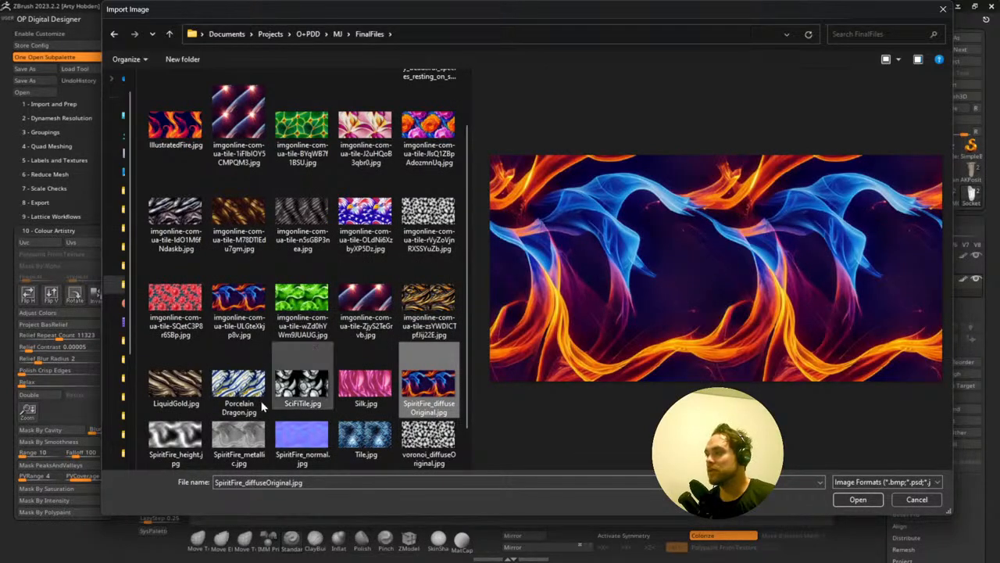
pyautogui.click(155, 432)
pyautogui.click(231, 444)
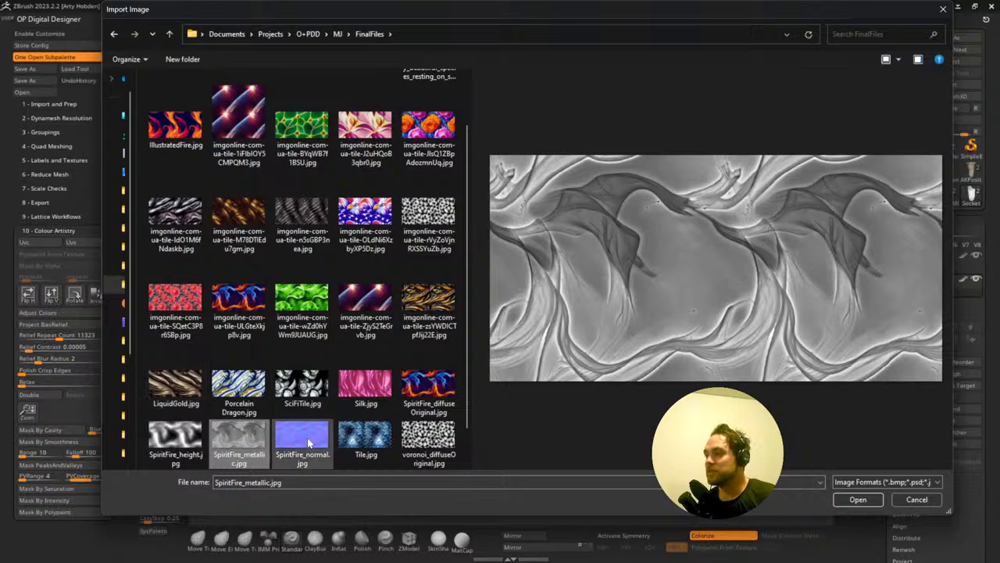
pyautogui.click(311, 443)
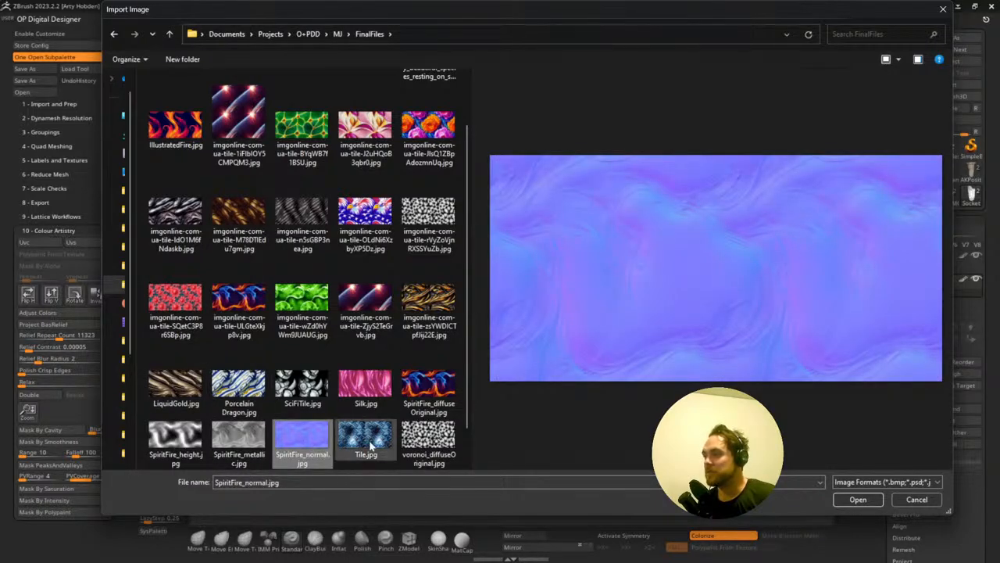
# - Import SpiritFire_diffuseOriginal.jpg and set it as the current texture
pyautogui.click(442, 379)
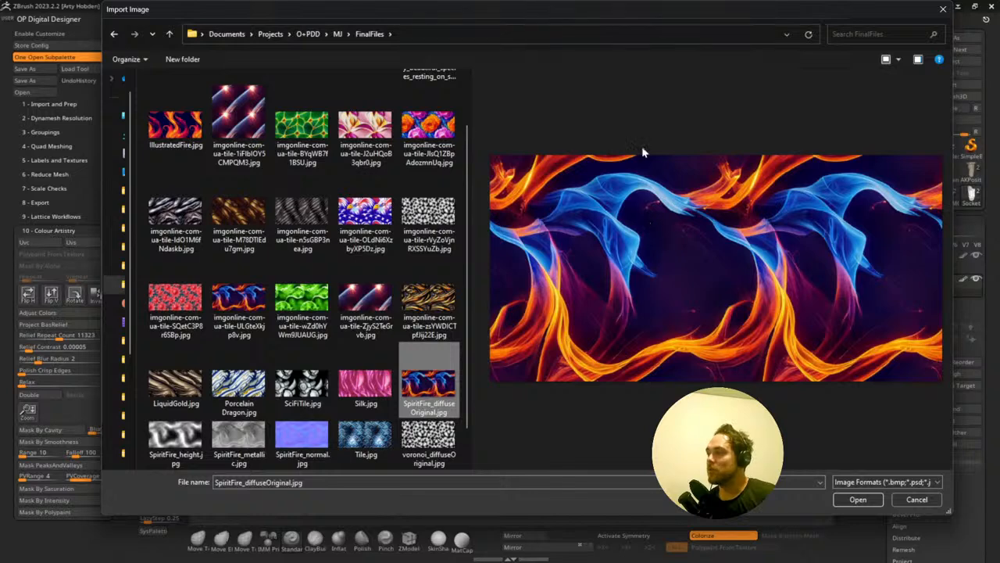
pyautogui.doubleClick(426, 375)
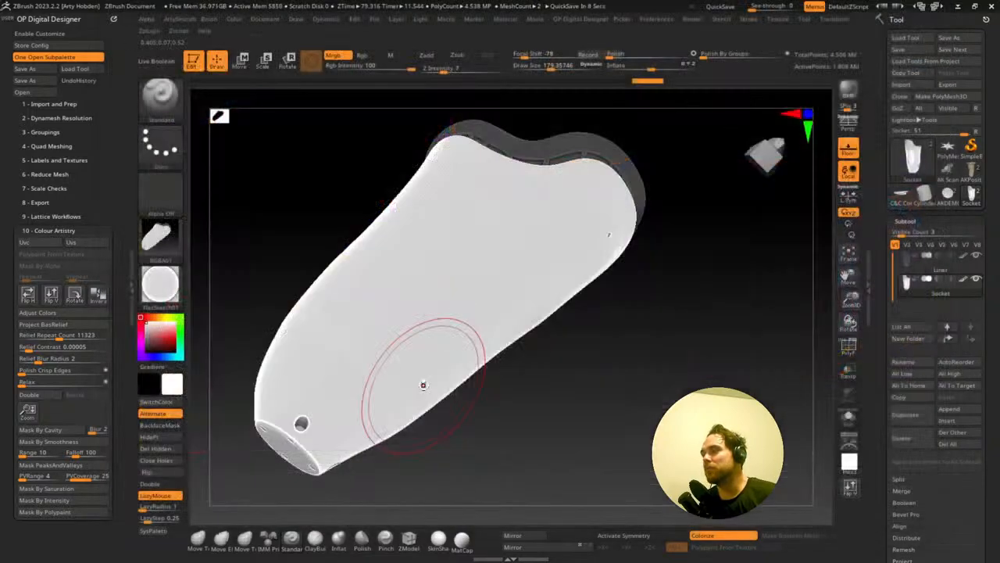
pyautogui.click(160, 242)
pyautogui.click(221, 275)
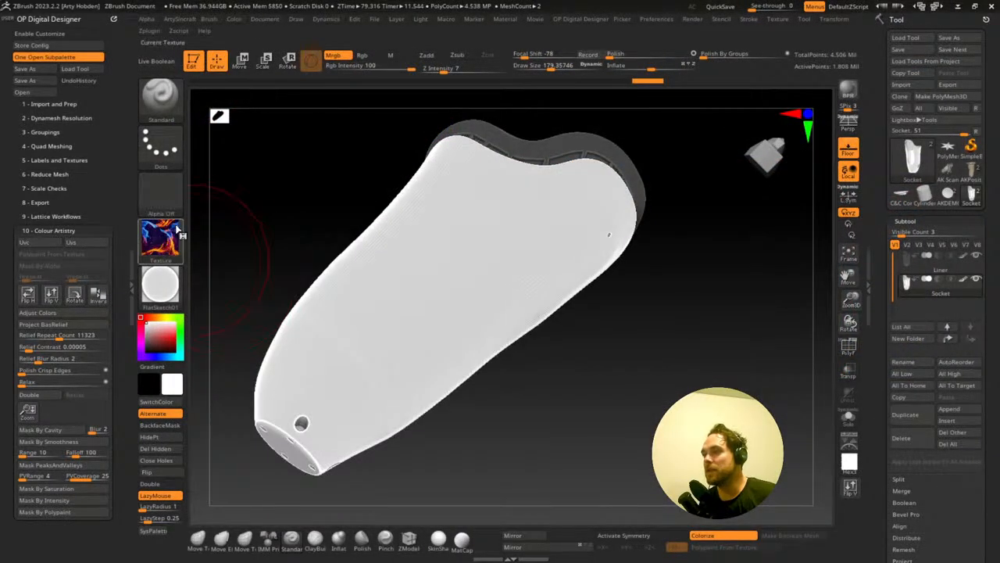
# - Import SpiritFire_metallic.jpg as the current alpha
pyautogui.click(163, 187)
pyautogui.click(228, 400)
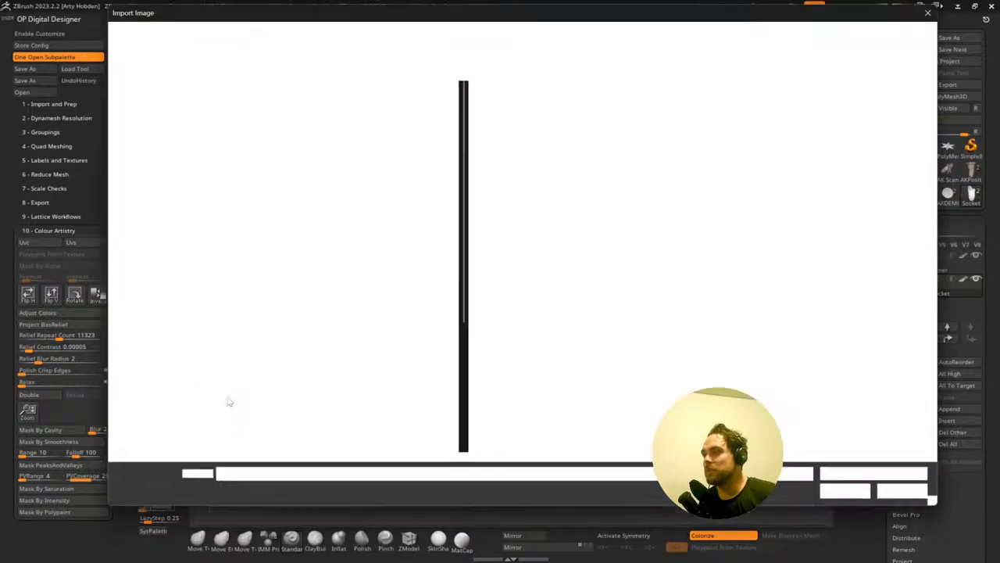
pyautogui.scroll(-3, 185, 377)
pyautogui.click(185, 377)
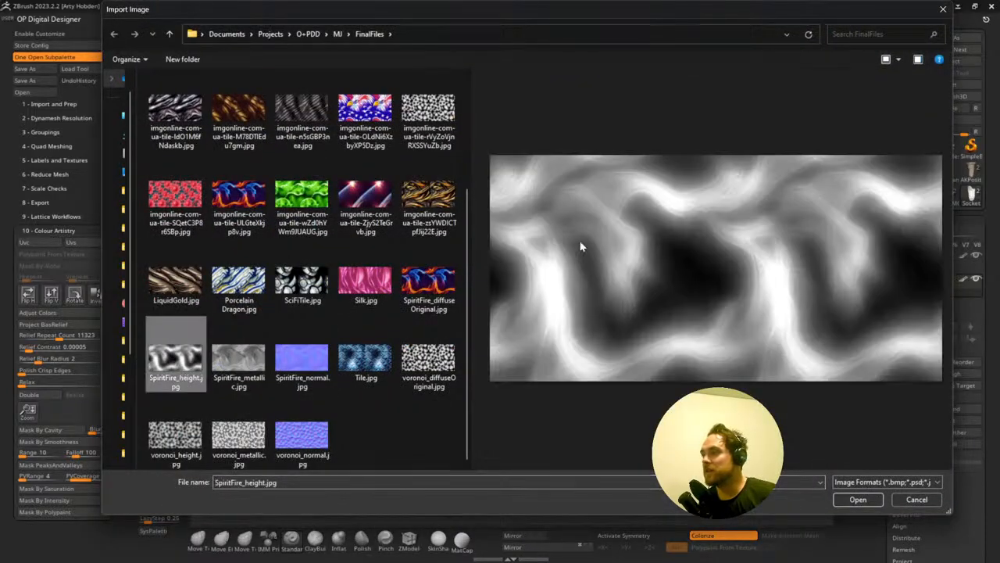
pyautogui.click(235, 368)
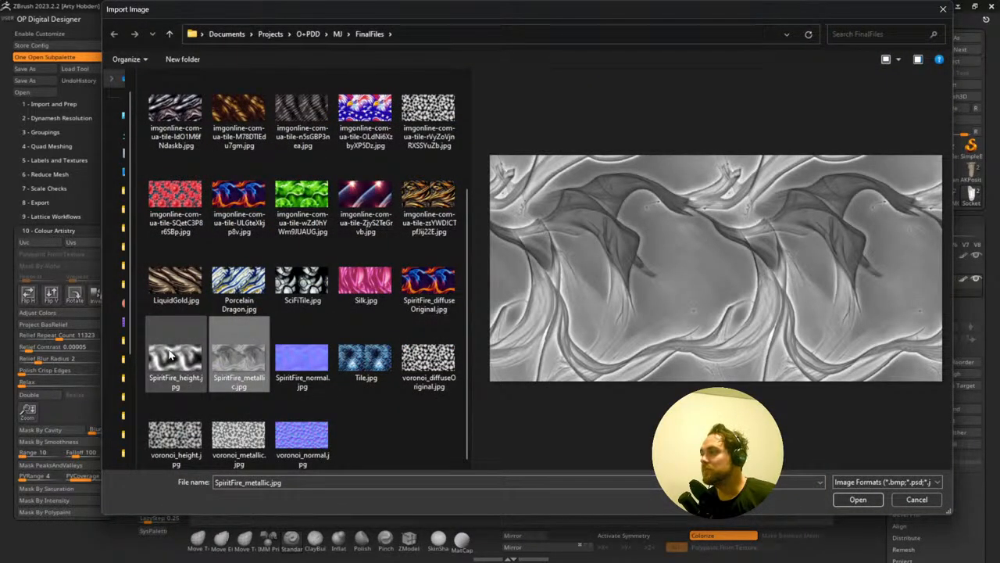
pyautogui.click(858, 500)
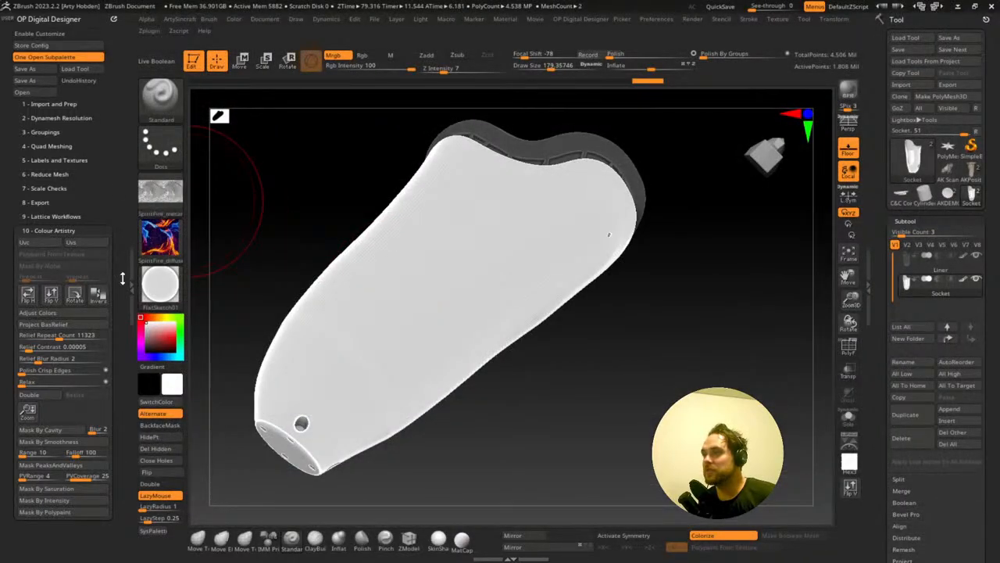
# - Generate cylindrical UVs (Uvc) for the socket and apply the SpiritFire texture to it as polypaint
pyautogui.moveTo(123, 278); pyautogui.dragTo(118, 249)
pyautogui.moveTo(323, 160); pyautogui.dragTo(370, 190)
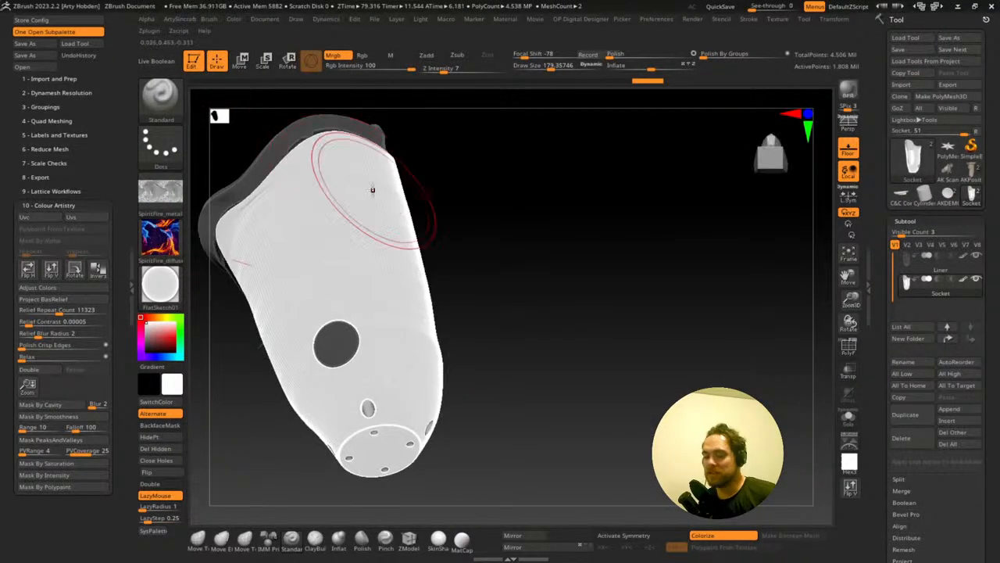
pyautogui.moveTo(558, 258); pyautogui.dragTo(359, 362)
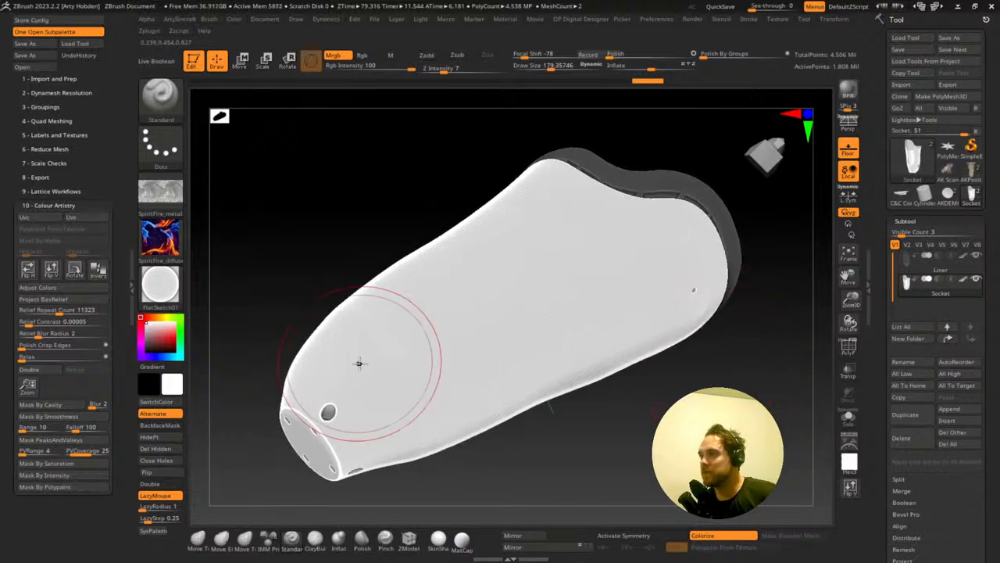
pyautogui.click(38, 221)
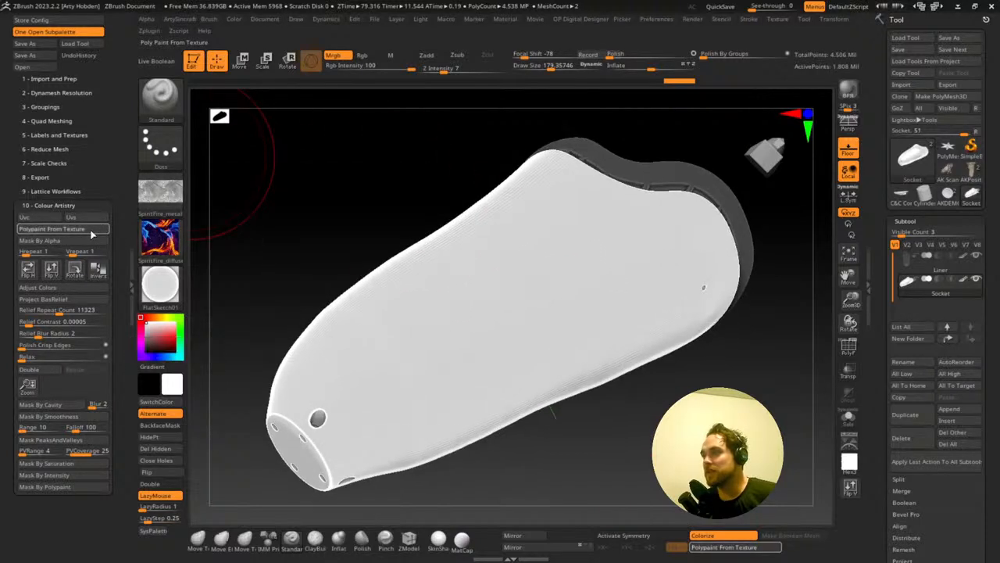
pyautogui.click(89, 231)
pyautogui.moveTo(329, 206)
pyautogui.mouseDown()
pyautogui.moveTo(555, 300)
pyautogui.moveTo(607, 272)
pyautogui.moveTo(755, 397)
pyautogui.moveTo(751, 385)
pyautogui.moveTo(422, 266)
pyautogui.moveTo(204, 260)
pyautogui.moveTo(271, 250)
pyautogui.moveTo(217, 292)
pyautogui.moveTo(226, 297)
pyautogui.mouseUp()
pyautogui.moveTo(235, 204); pyautogui.dragTo(248, 194)
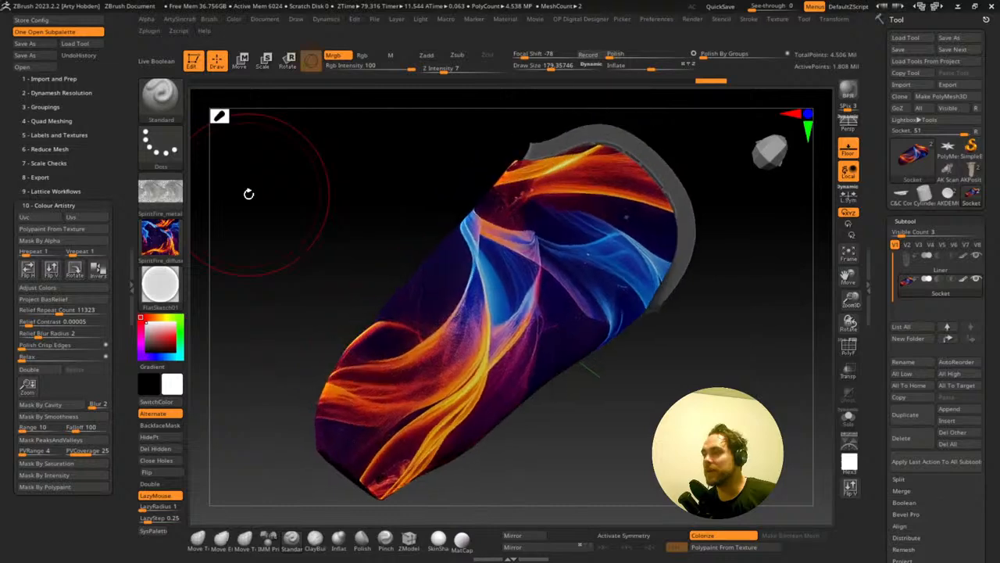
# - Hide the socket's polypaint and mask the socket with the SpiritFire_metallic alpha at one horizontal and one vertical repeat
pyautogui.click(99, 233)
pyautogui.moveTo(378, 242); pyautogui.dragTo(201, 291)
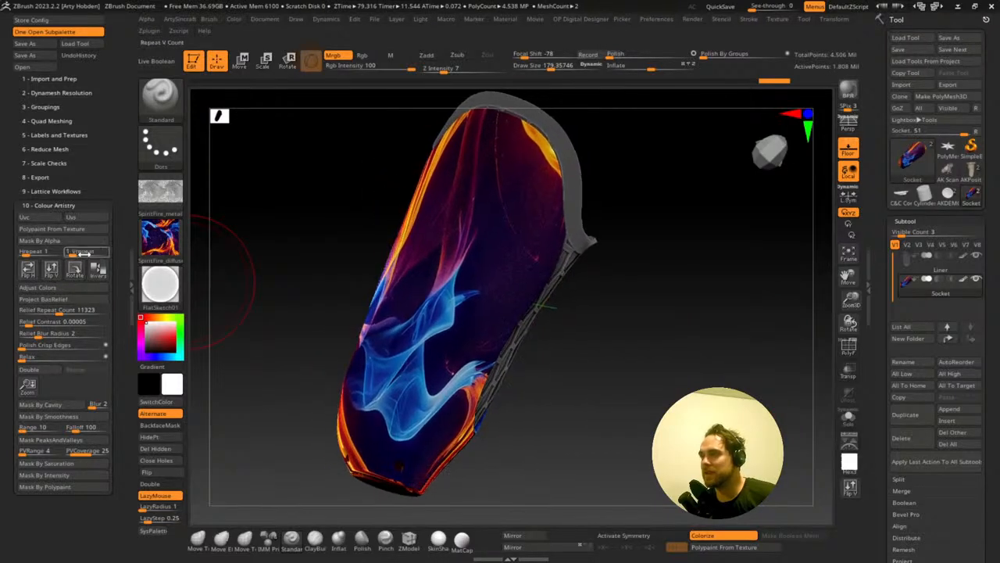
pyautogui.click(723, 536)
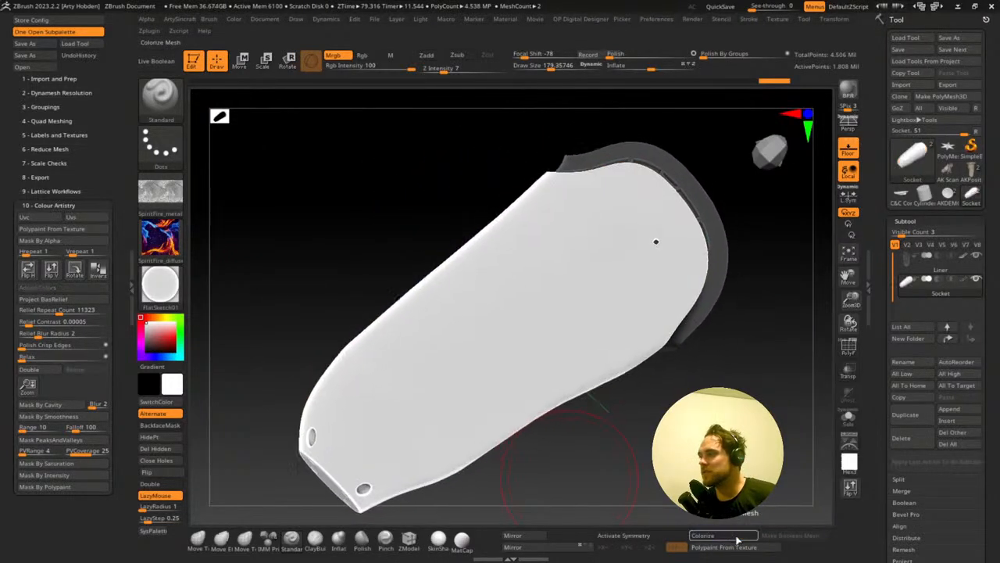
pyautogui.click(93, 242)
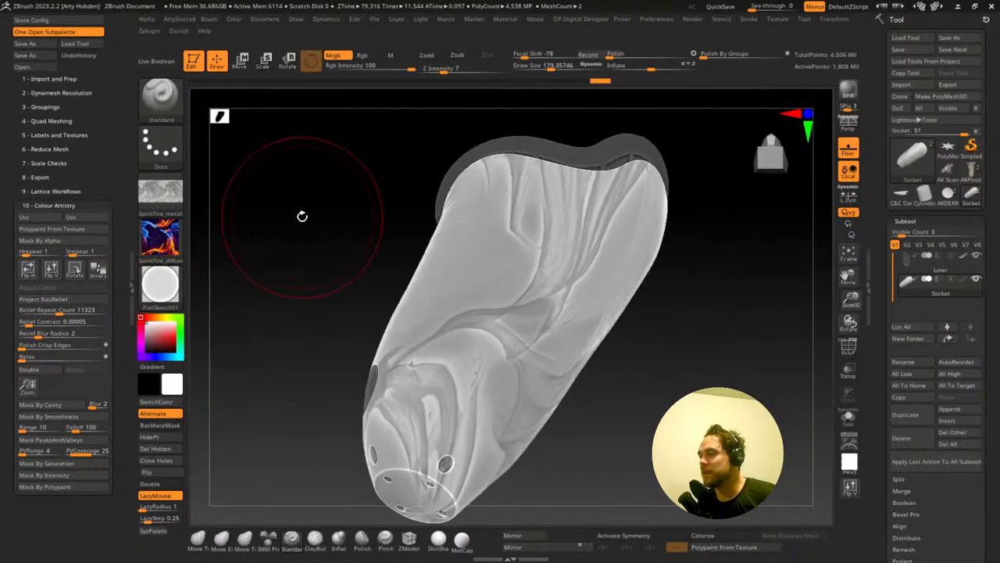
pyautogui.moveTo(296, 218); pyautogui.dragTo(310, 218)
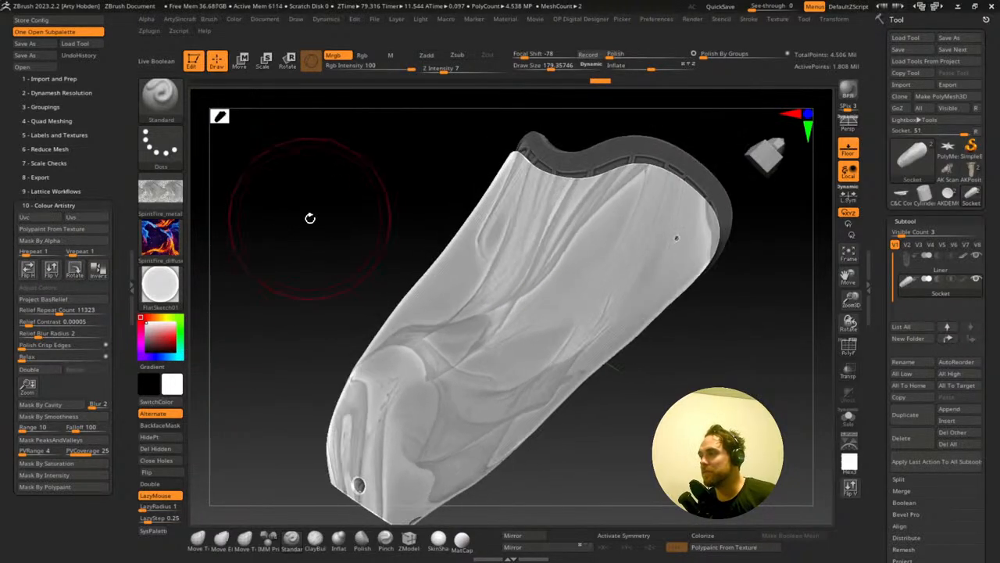
pyautogui.click(723, 535)
pyautogui.click(731, 536)
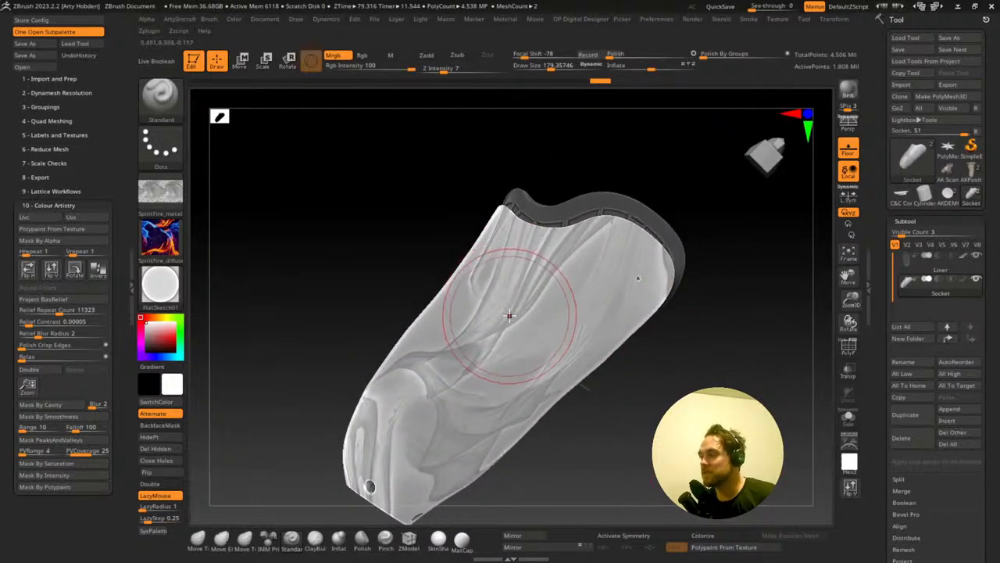
# - Isolate the socket and add a rectangular mask over the flat edge of its distal end
pyautogui.hotkey('ctrl', 'shift')
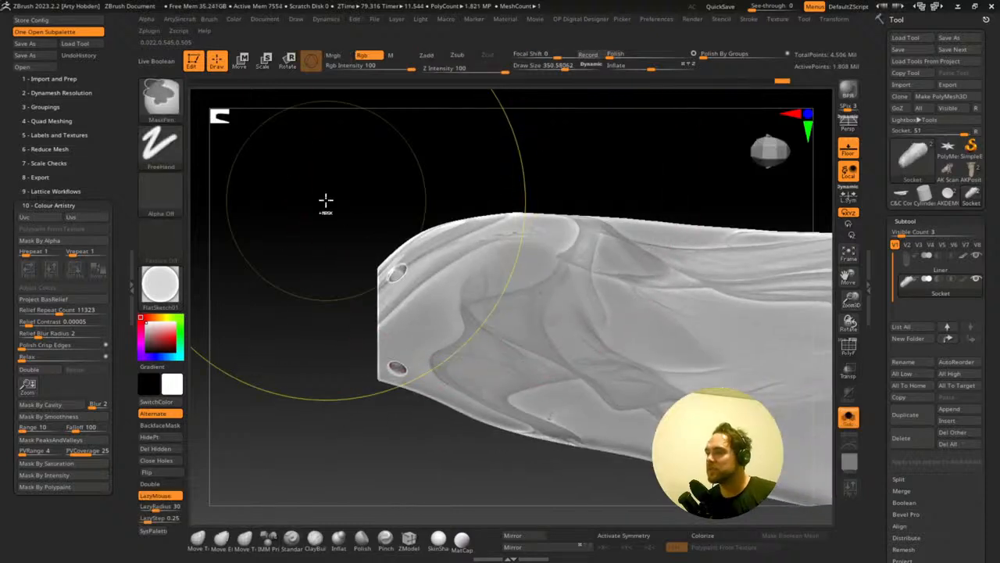
pyautogui.keyDown('ctrl'); pyautogui.moveTo(285, 219); pyautogui.dragTo(372, 451); pyautogui.keyUp('ctrl')
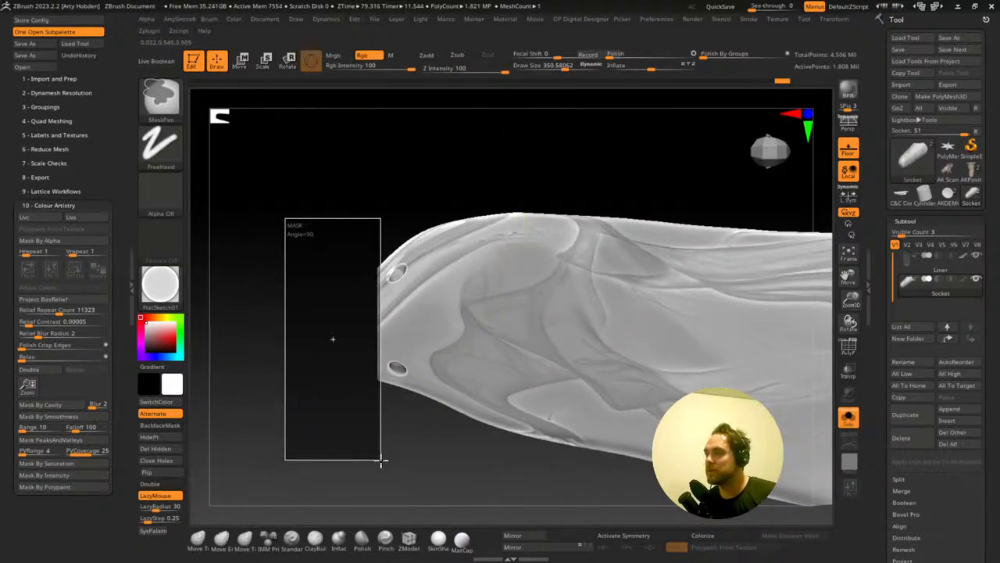
pyautogui.keyDown('ctrl'); pyautogui.moveTo(382, 459); pyautogui.dragTo(381, 460); pyautogui.keyUp('ctrl')
# - Flip the socket's normals, set the draw size to about 40, and paint a mask over the bolt-hole walls inside the distal end
pyautogui.moveTo(337, 391); pyautogui.dragTo(308, 272)
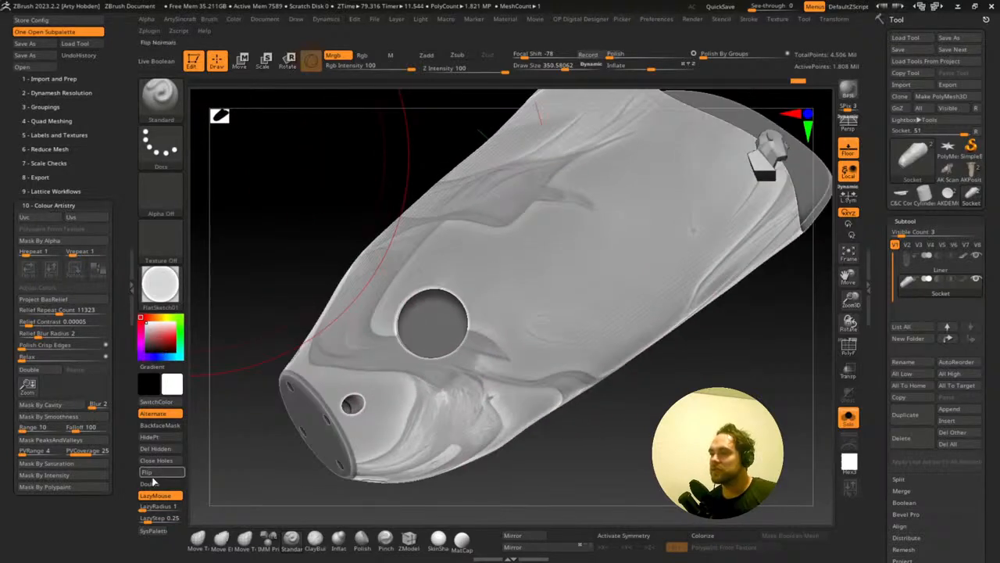
pyautogui.moveTo(232, 404)
pyautogui.mouseDown()
pyautogui.moveTo(388, 404)
pyautogui.moveTo(539, 313)
pyautogui.mouseUp()
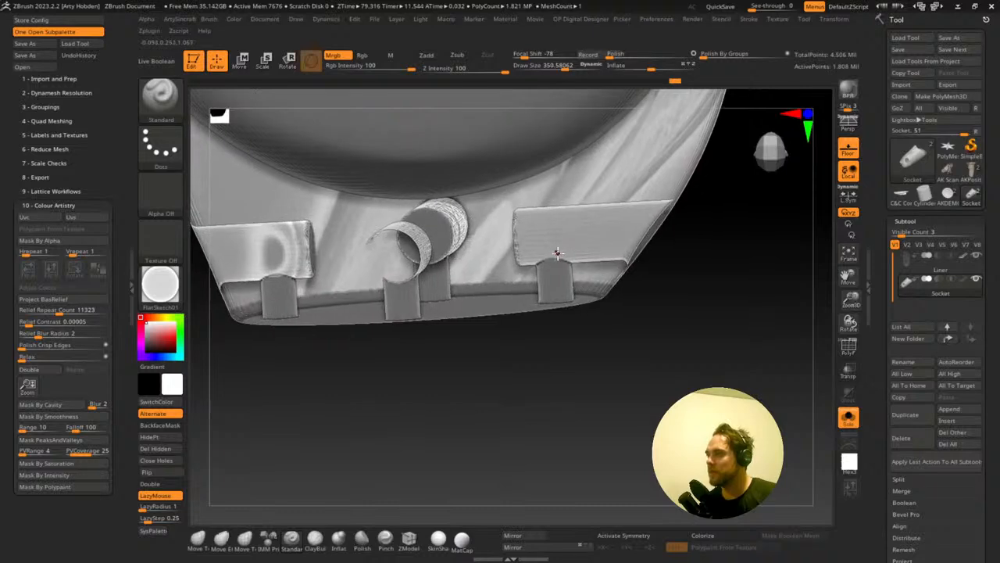
pyautogui.press('space')
pyautogui.moveTo(558, 254); pyautogui.dragTo(529, 255)
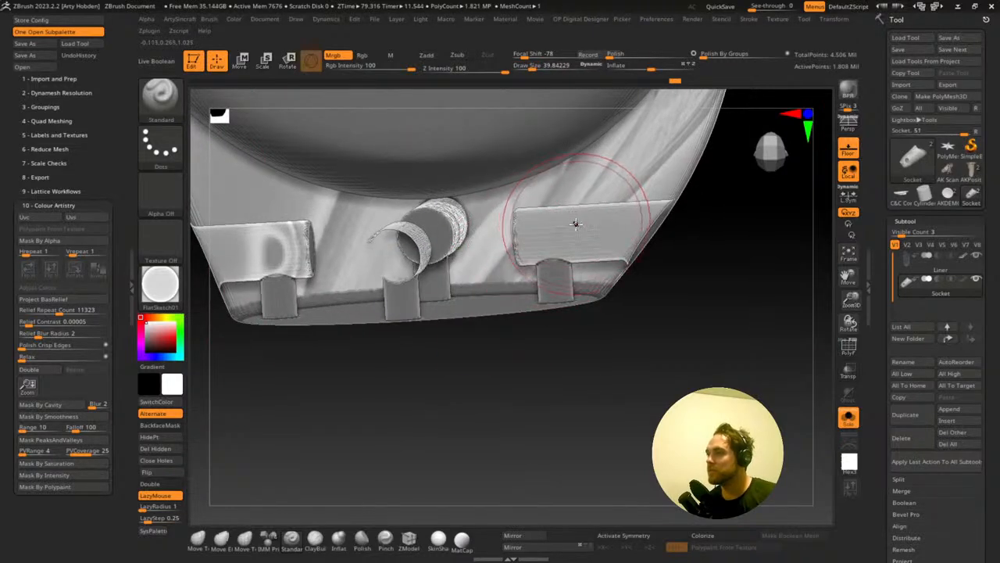
pyautogui.press('ctrl')
pyautogui.keyDown('ctrl'); pyautogui.moveTo(584, 232); pyautogui.dragTo(518, 232); pyautogui.keyUp('ctrl')
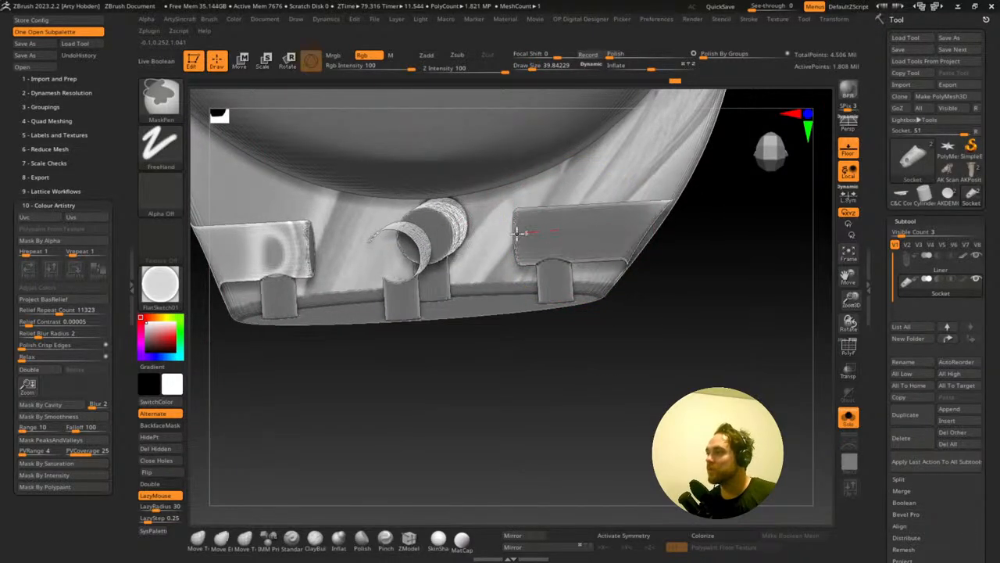
pyautogui.moveTo(751, 306)
pyautogui.mouseDown()
pyautogui.moveTo(704, 341)
pyautogui.moveTo(571, 349)
pyautogui.mouseUp()
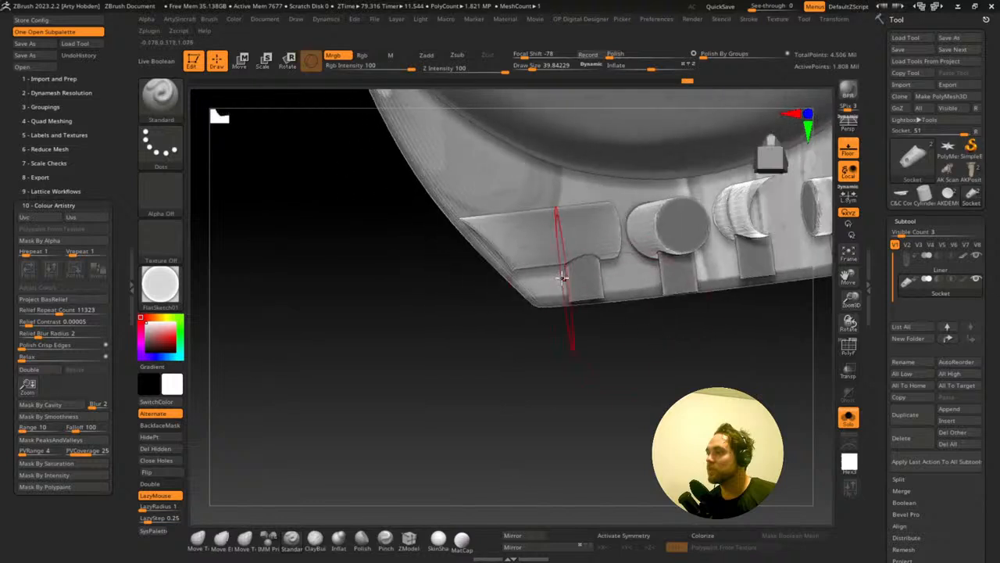
pyautogui.keyDown('ctrl'); pyautogui.moveTo(549, 231); pyautogui.dragTo(546, 233); pyautogui.keyUp('ctrl')
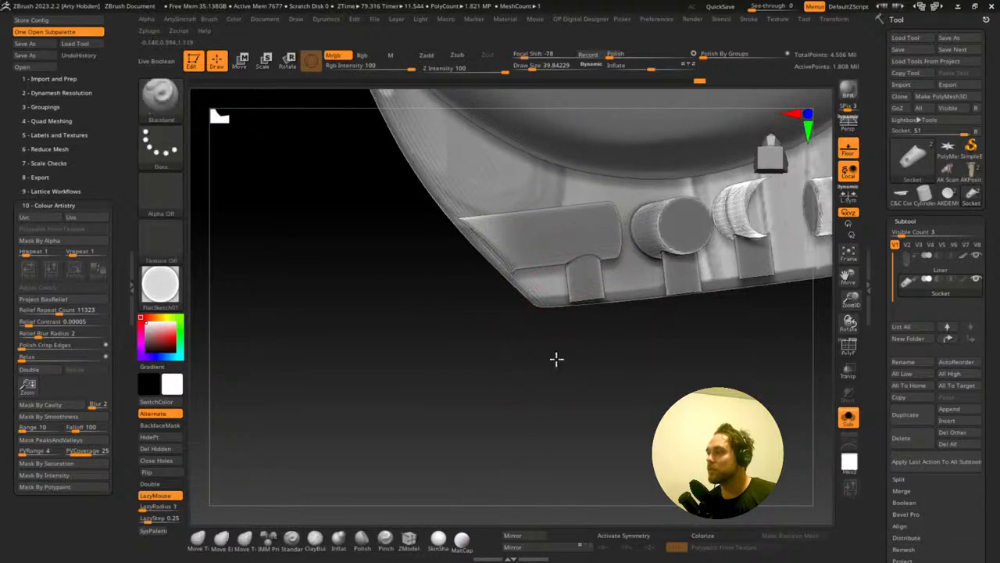
# - Try to mask the remaining bolt-hole walls inside the socket's distal end
pyautogui.moveTo(556, 357); pyautogui.dragTo(485, 354)
pyautogui.press('ctrl')
pyautogui.keyDown('ctrl'); pyautogui.moveTo(338, 237); pyautogui.dragTo(425, 233); pyautogui.keyUp('ctrl')
pyautogui.hotkey('ctrl', 'z')
pyautogui.hotkey('ctrl', 'z')
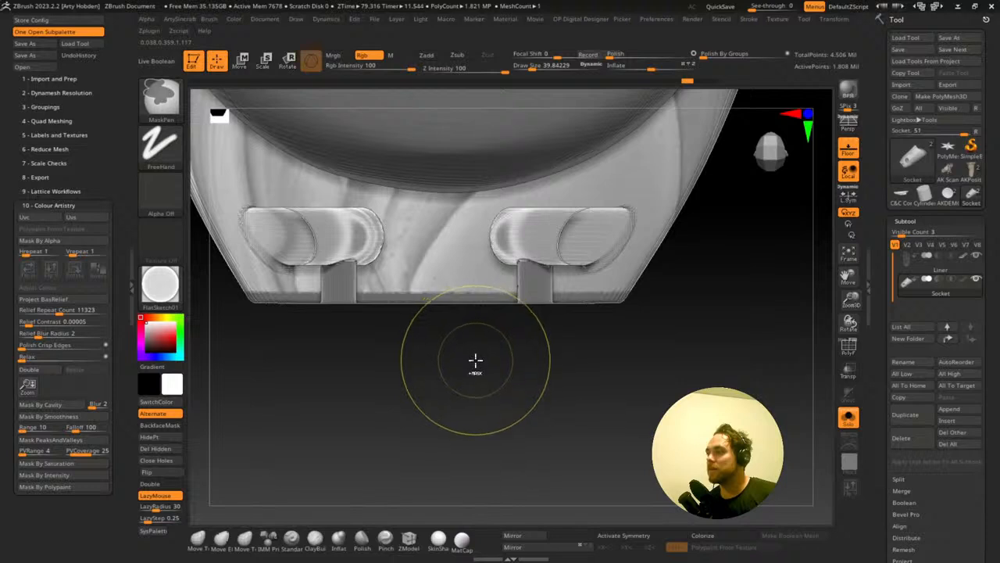
pyautogui.moveTo(475, 361); pyautogui.dragTo(507, 378)
pyautogui.press('ctrl')
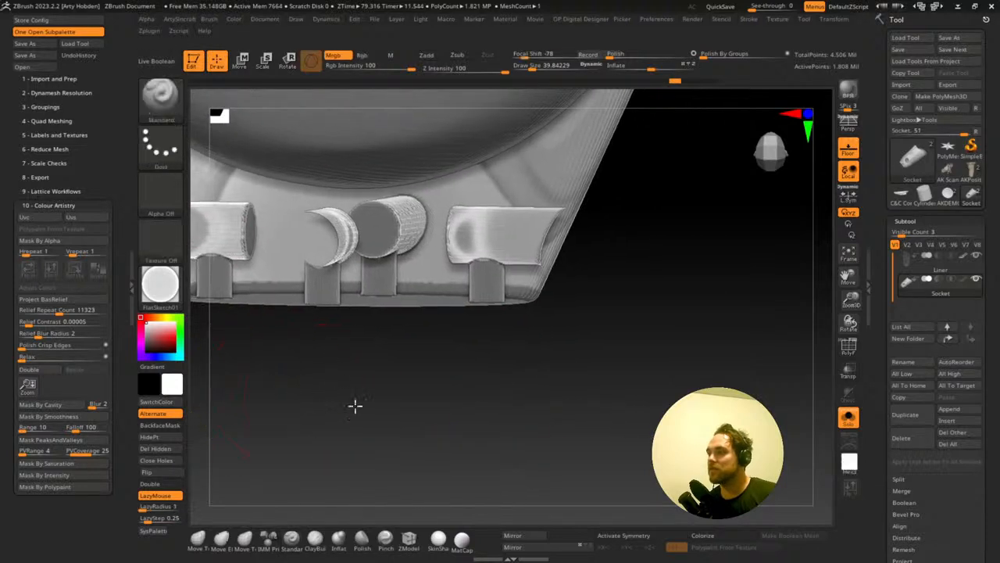
pyautogui.moveTo(355, 404)
pyautogui.mouseDown()
pyautogui.moveTo(550, 409)
pyautogui.moveTo(508, 396)
pyautogui.moveTo(539, 375)
pyautogui.mouseUp()
pyautogui.press('ctrl')
# - Choose the linear gradient alpha for masking and add a fading rectangular mask across the socket's distal end, past the bolt holes
pyautogui.click(168, 204)
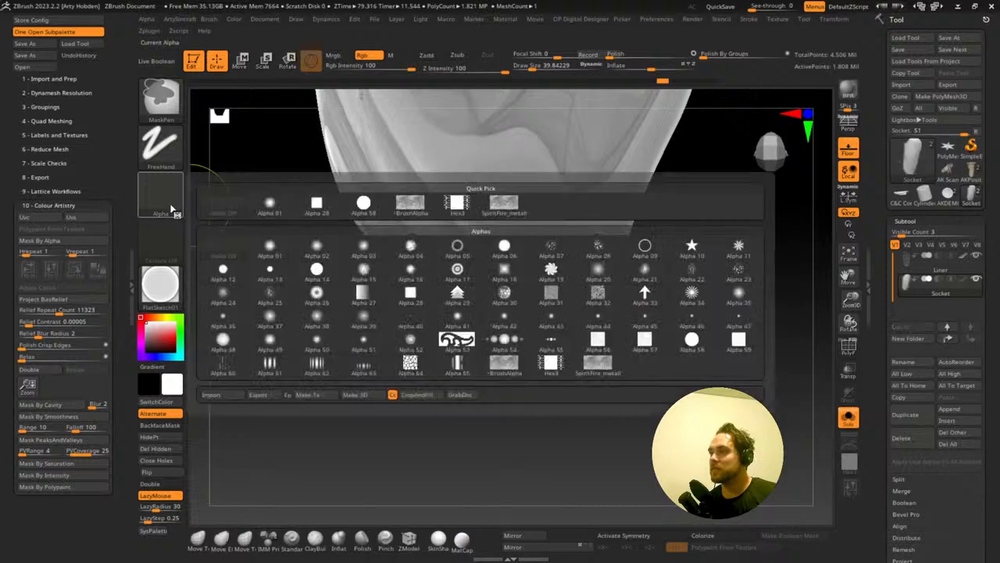
pyautogui.click(357, 294)
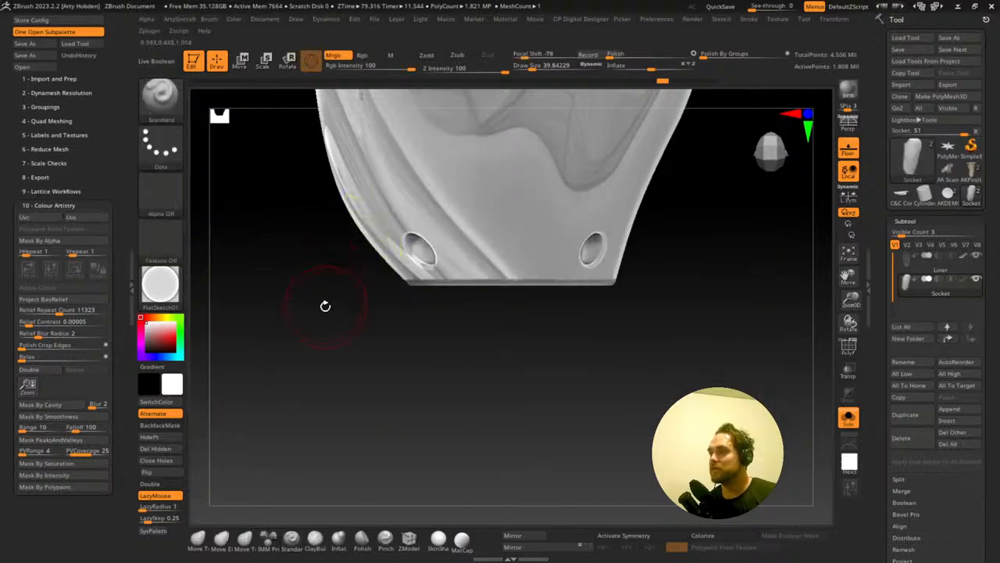
pyautogui.moveTo(323, 306)
pyautogui.mouseDown()
pyautogui.moveTo(442, 284)
pyautogui.moveTo(249, 364)
pyautogui.moveTo(315, 307)
pyautogui.moveTo(160, 436)
pyautogui.mouseUp()
pyautogui.moveTo(326, 157)
pyautogui.keyDown('ctrl'); pyautogui.mouseDown()
pyautogui.moveTo(449, 505)
pyautogui.moveTo(510, 492)
pyautogui.moveTo(443, 505)
pyautogui.mouseUp(); pyautogui.keyUp('ctrl')
pyautogui.press('space')
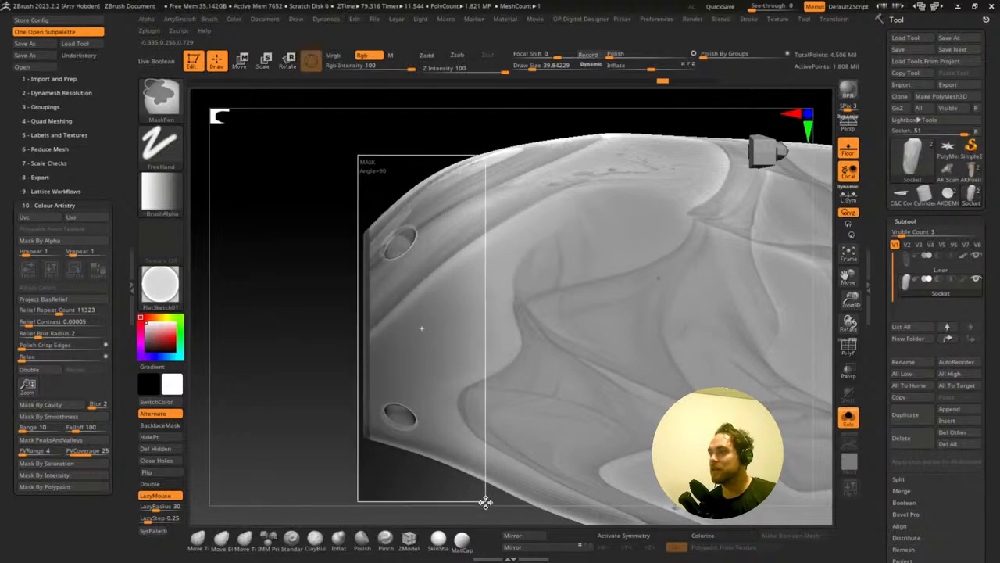
pyautogui.moveTo(485, 502)
pyautogui.mouseDown()
pyautogui.moveTo(543, 500)
pyautogui.moveTo(487, 502)
pyautogui.moveTo(534, 499)
pyautogui.moveTo(498, 501)
pyautogui.mouseUp()
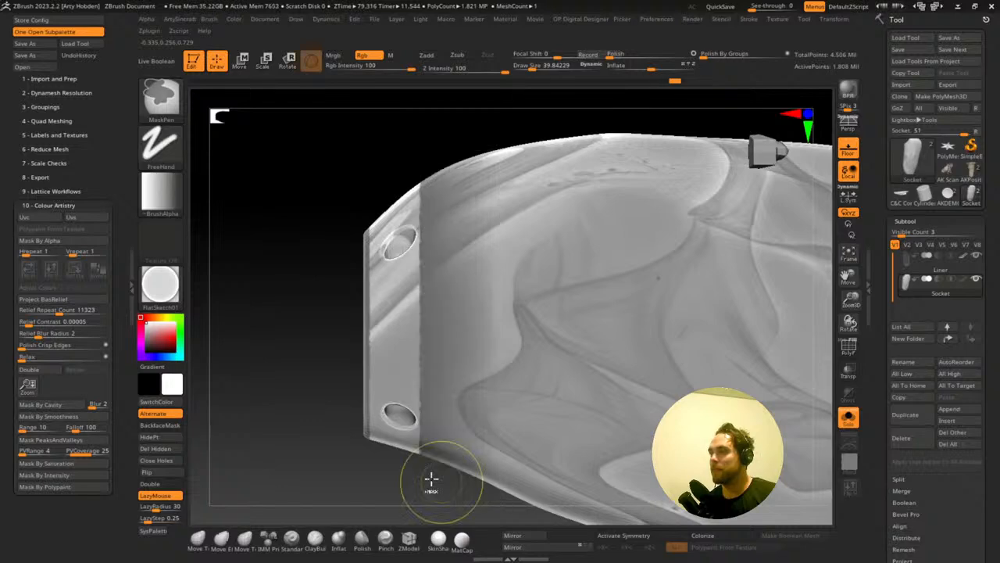
# - Turn off the masking alpha and mask the outermost strip of the distal end, covering the bolt holes, with a plain rectangle
pyautogui.click(160, 191)
pyautogui.click(206, 205)
pyautogui.moveTo(278, 178)
pyautogui.keyDown('ctrl'); pyautogui.mouseDown()
pyautogui.moveTo(346, 515)
pyautogui.moveTo(421, 508)
pyautogui.moveTo(414, 499)
pyautogui.mouseUp(); pyautogui.keyUp('ctrl')
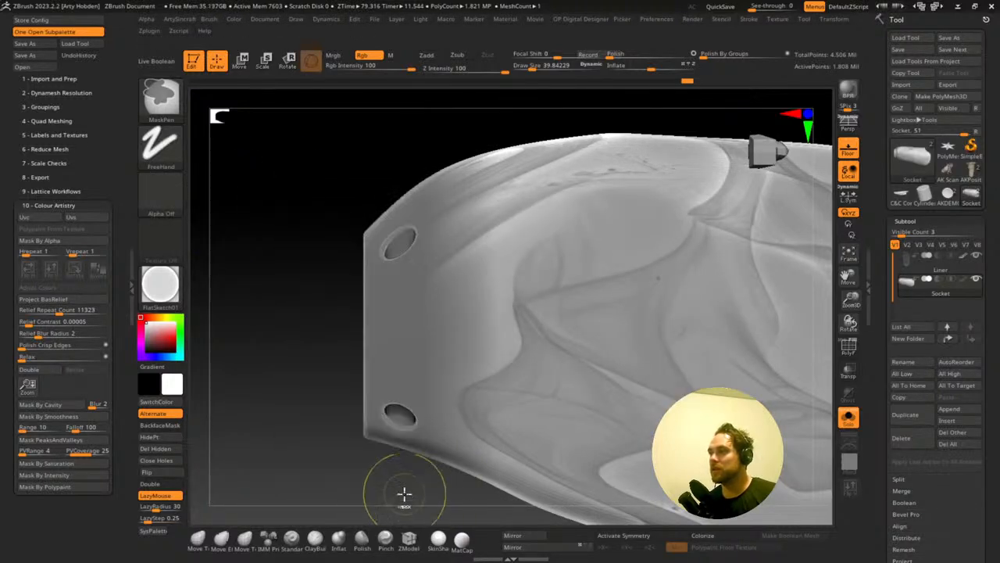
# - Inflate the socket's unmasked areas slightly to raise the SpiritFire relief, and clear the mask
pyautogui.moveTo(290, 273)
pyautogui.mouseDown()
pyautogui.moveTo(464, 334)
pyautogui.moveTo(473, 301)
pyautogui.moveTo(614, 103)
pyautogui.moveTo(660, 72)
pyautogui.mouseUp()
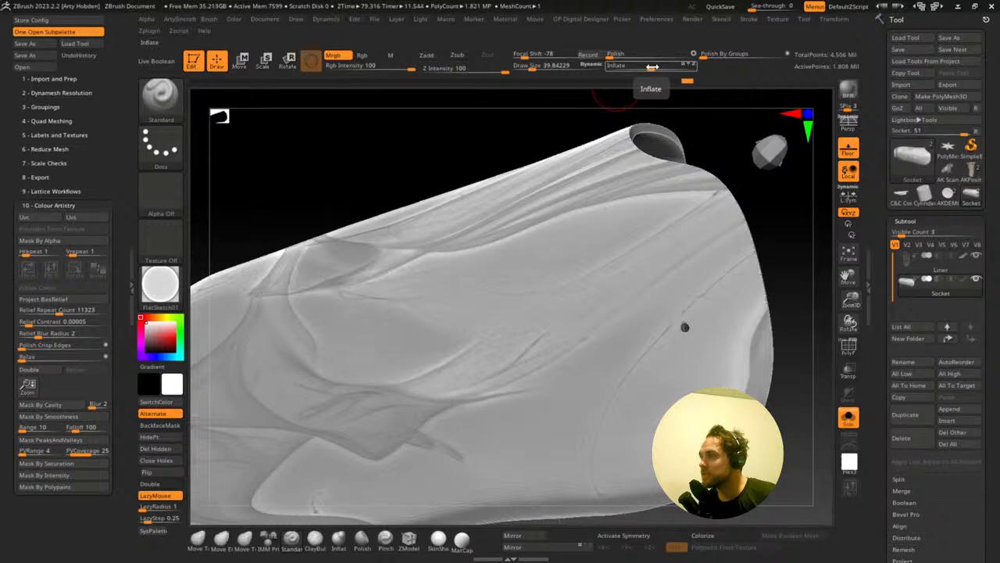
pyautogui.moveTo(652, 70); pyautogui.dragTo(654, 71)
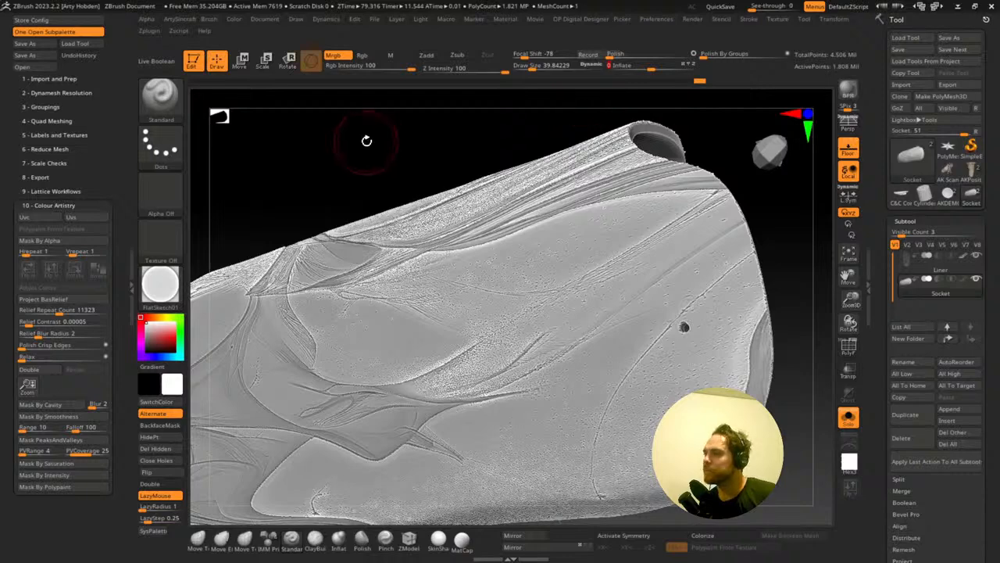
pyautogui.moveTo(380, 146); pyautogui.dragTo(376, 152)
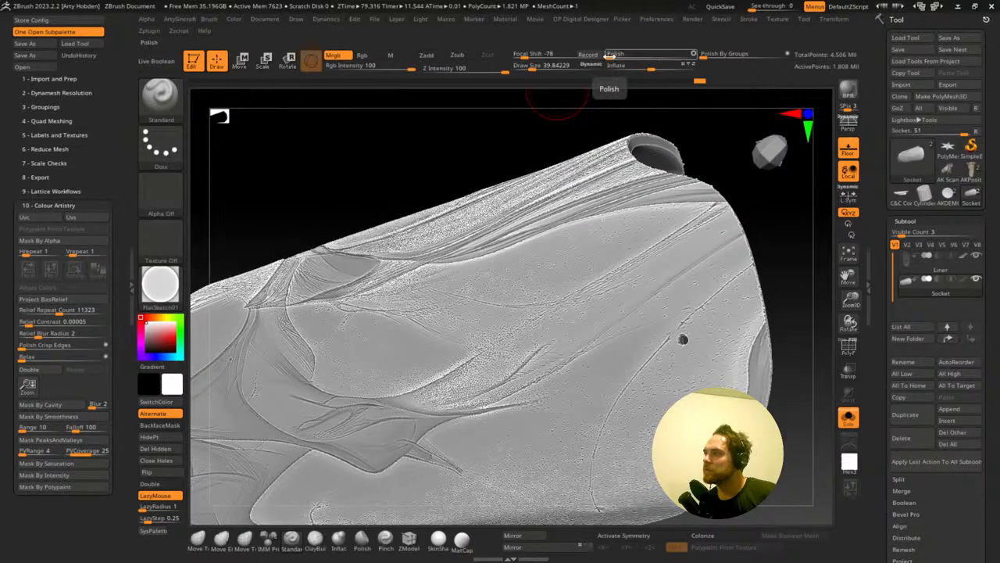
pyautogui.moveTo(388, 127); pyautogui.dragTo(453, 160)
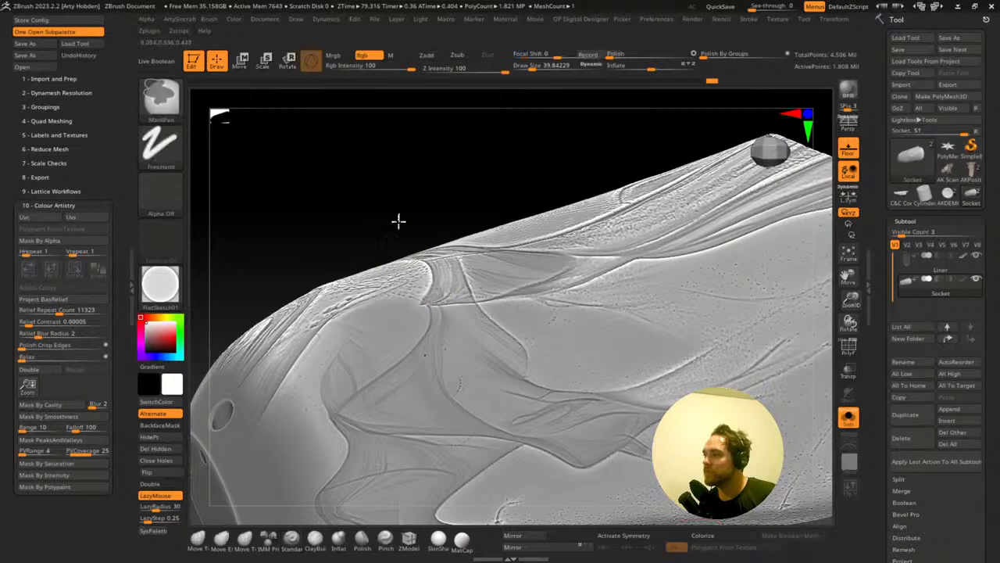
pyautogui.keyDown('ctrl'); pyautogui.moveTo(399, 222); pyautogui.dragTo(390, 226); pyautogui.keyUp('ctrl')
# - Turn the socket's polypaint back on and check its inner and outer surfaces with the polyframe shown
pyautogui.moveTo(571, 304)
pyautogui.mouseDown(button='right')
pyautogui.moveTo(695, 357)
pyautogui.moveTo(711, 547)
pyautogui.moveTo(700, 523)
pyautogui.mouseUp(button='right')
pyautogui.click(709, 538)
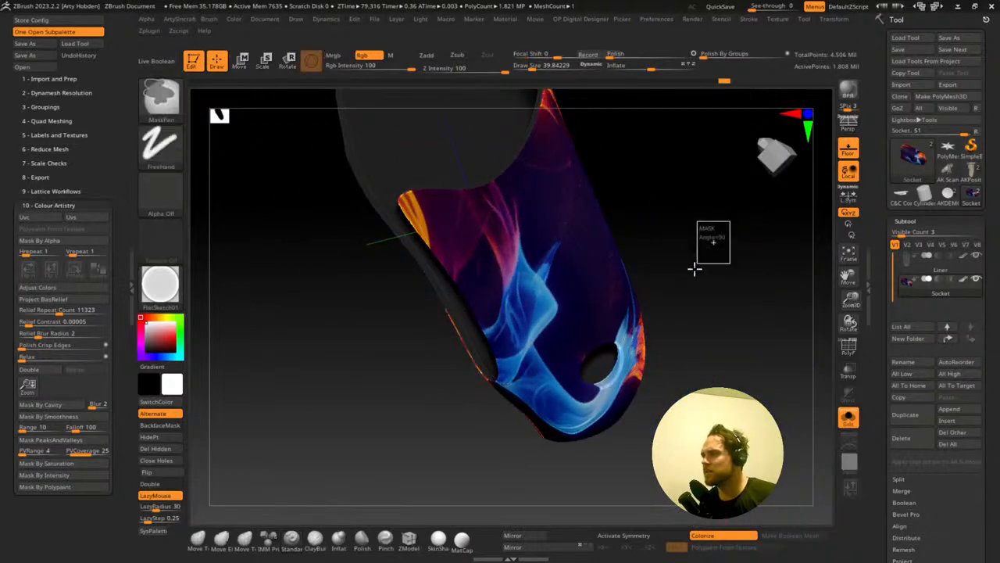
pyautogui.moveTo(689, 266)
pyautogui.mouseDown(button='right')
pyautogui.moveTo(664, 230)
pyautogui.moveTo(648, 256)
pyautogui.moveTo(815, 352)
pyautogui.mouseUp(button='right')
pyautogui.click(844, 350)
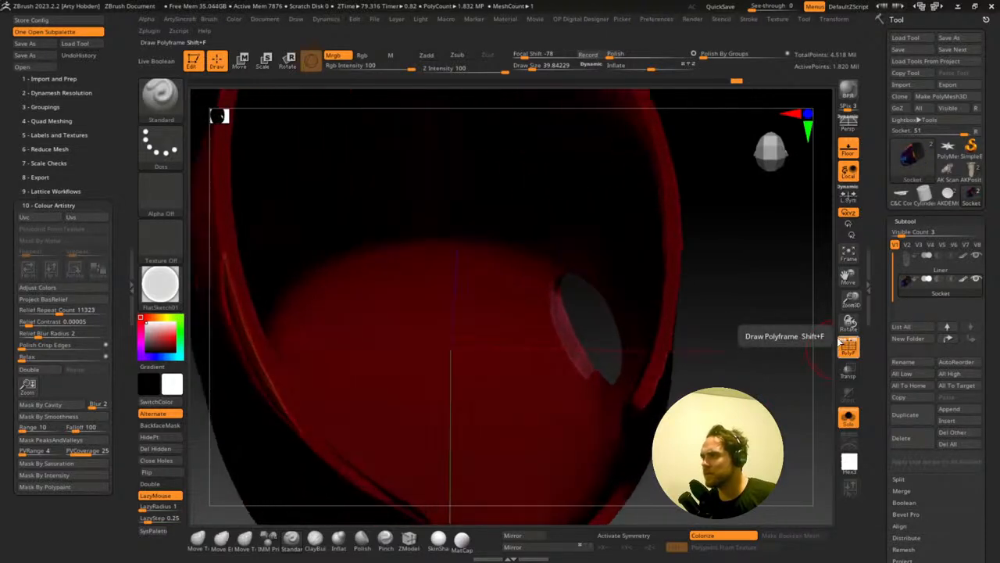
pyautogui.moveTo(840, 342); pyautogui.dragTo(823, 419, button='right')
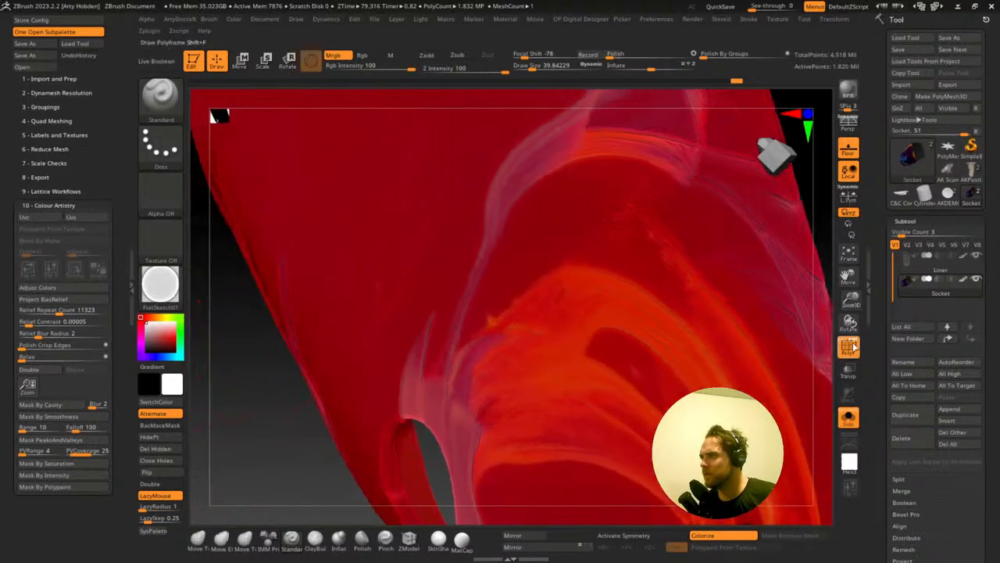
pyautogui.click(844, 351)
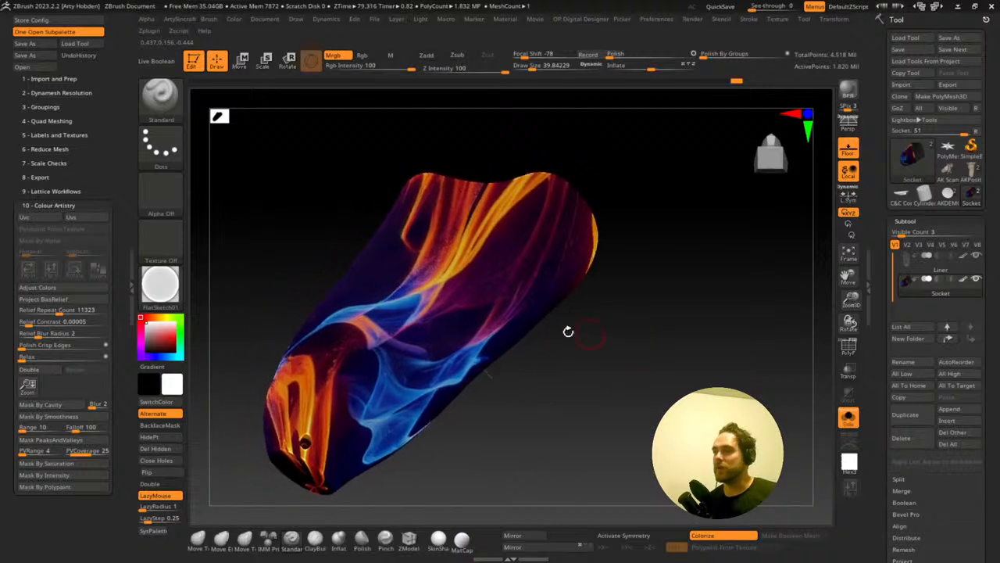
# - Show the liner again and decimate the socket with its polypaint kept, trying 2% and settling on 4%
pyautogui.click(849, 419)
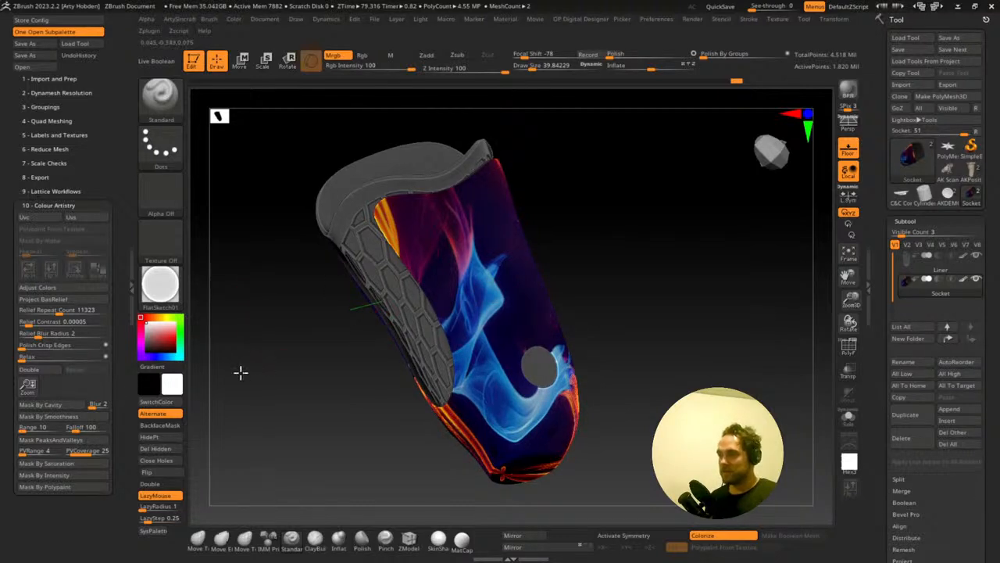
pyautogui.moveTo(241, 372); pyautogui.dragTo(207, 334)
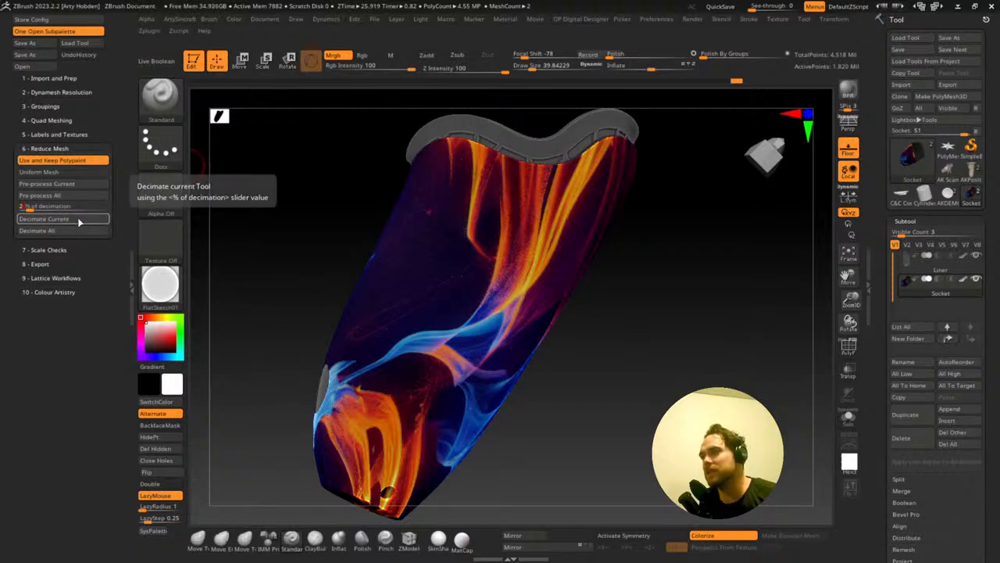
pyautogui.keyDown('alt'); pyautogui.moveTo(646, 217); pyautogui.dragTo(706, 300); pyautogui.keyUp('alt')
pyautogui.hotkey('ctrl', 'z')
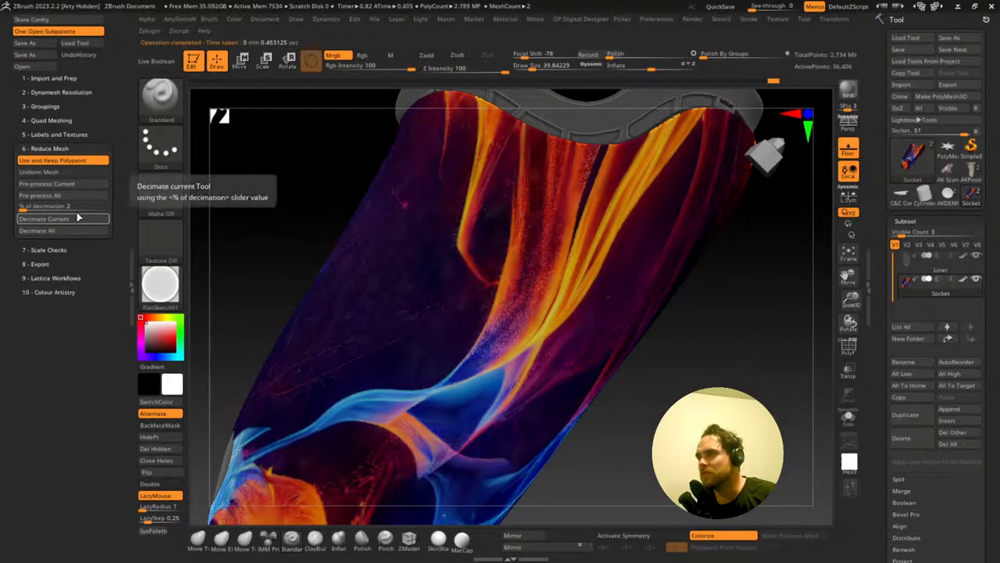
pyautogui.hotkey('ctrl', 'z')
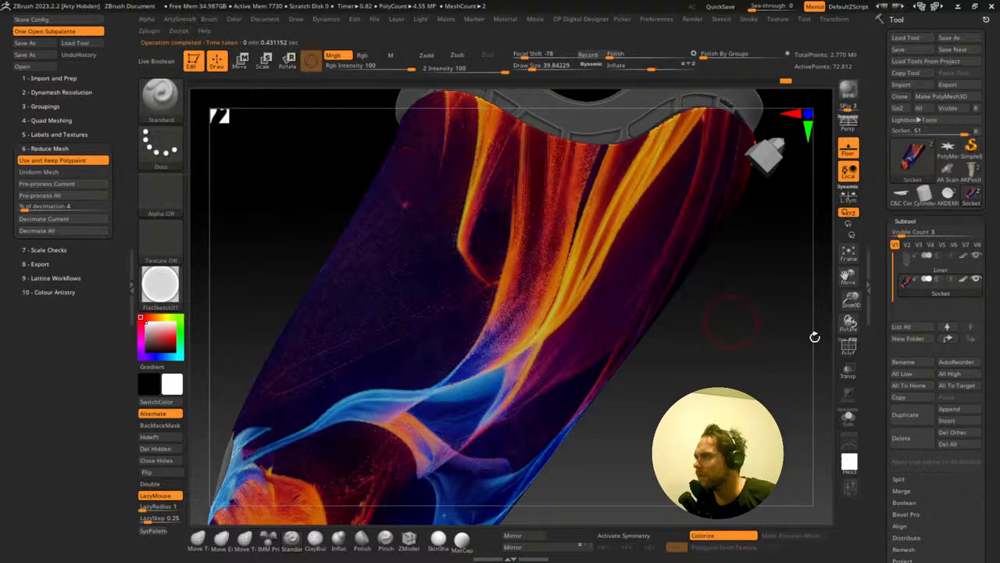
# - Examine the decimated socket's mesh density inside and out with the polyframe, both alongside the liner and isolated
pyautogui.press('f')
pyautogui.click(848, 346)
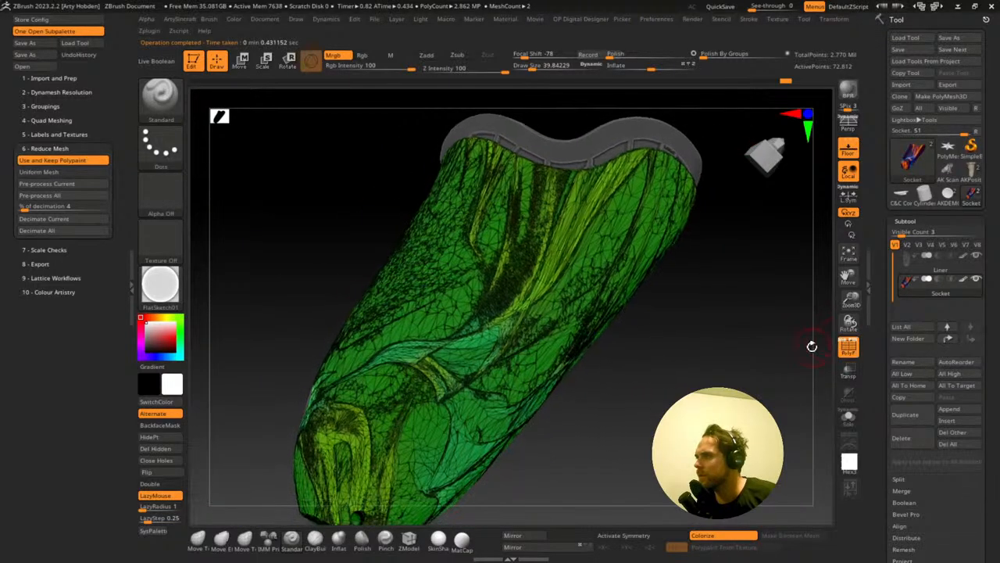
pyautogui.moveTo(812, 347); pyautogui.dragTo(817, 347)
pyautogui.press('f')
pyautogui.click(847, 349)
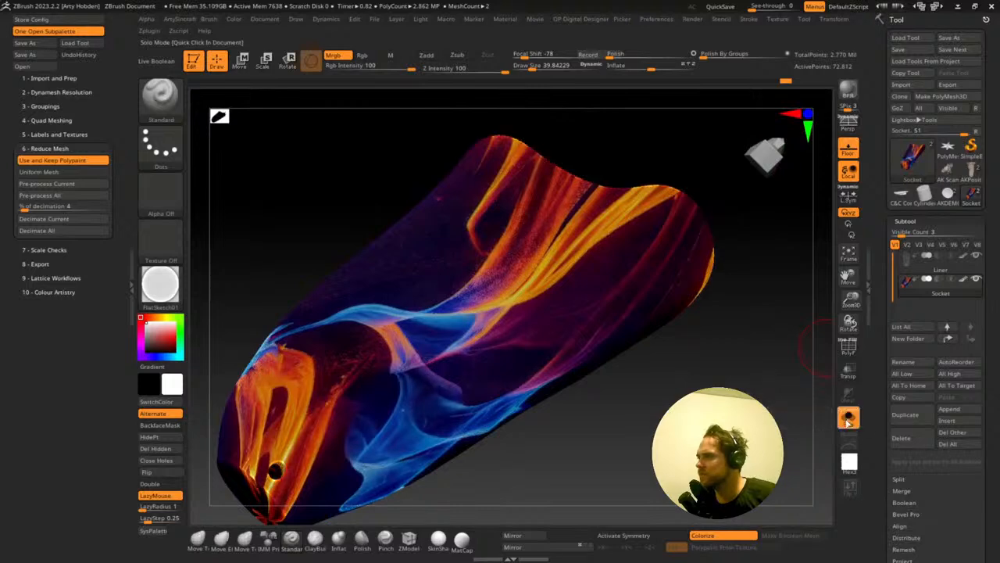
pyautogui.click(846, 350)
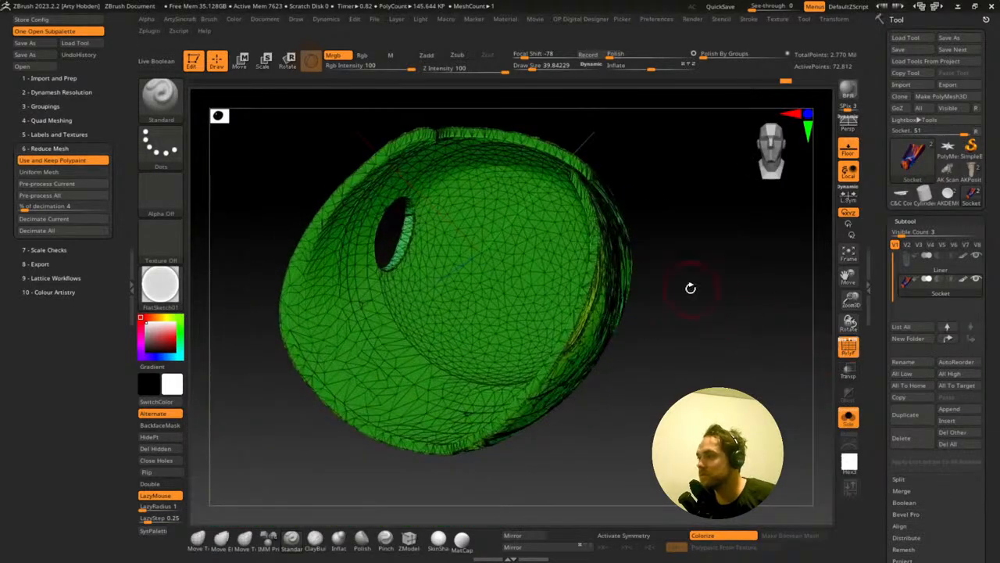
# - Revert the socket's previous decimation, decimate it again at 10% with polypaint kept, and check the mesh with and without the polyframe
pyautogui.click(775, 81)
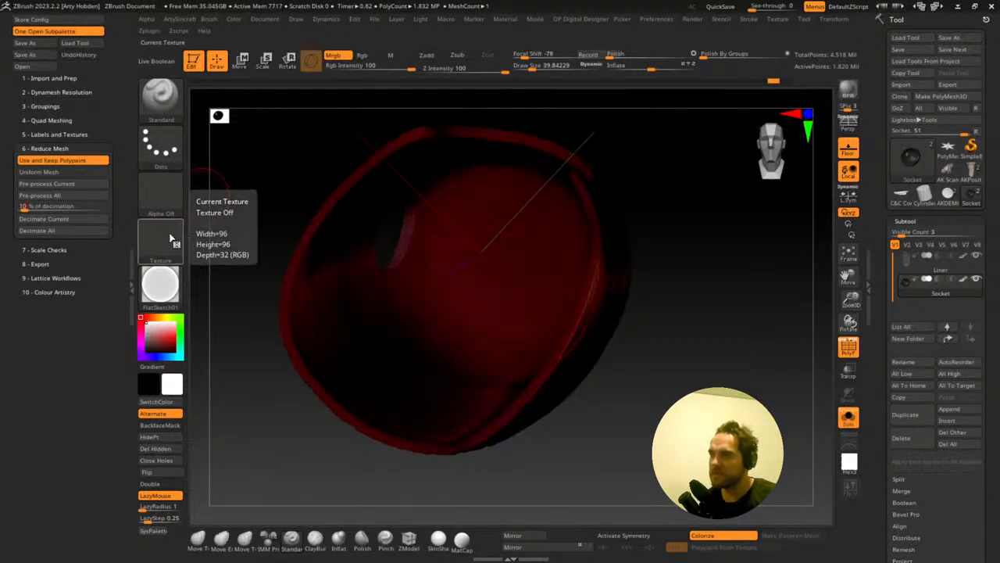
pyautogui.moveTo(718, 240)
pyautogui.mouseDown()
pyautogui.moveTo(822, 329)
pyautogui.moveTo(827, 172)
pyautogui.moveTo(828, 340)
pyautogui.moveTo(910, 324)
pyautogui.moveTo(875, 258)
pyautogui.moveTo(789, 242)
pyautogui.moveTo(766, 269)
pyautogui.moveTo(782, 309)
pyautogui.moveTo(837, 348)
pyautogui.moveTo(671, 352)
pyautogui.moveTo(632, 261)
pyautogui.moveTo(527, 240)
pyautogui.moveTo(526, 255)
pyautogui.moveTo(685, 270)
pyautogui.moveTo(826, 262)
pyautogui.mouseUp()
pyautogui.hotkey('shift', 'f')
pyautogui.click(848, 348)
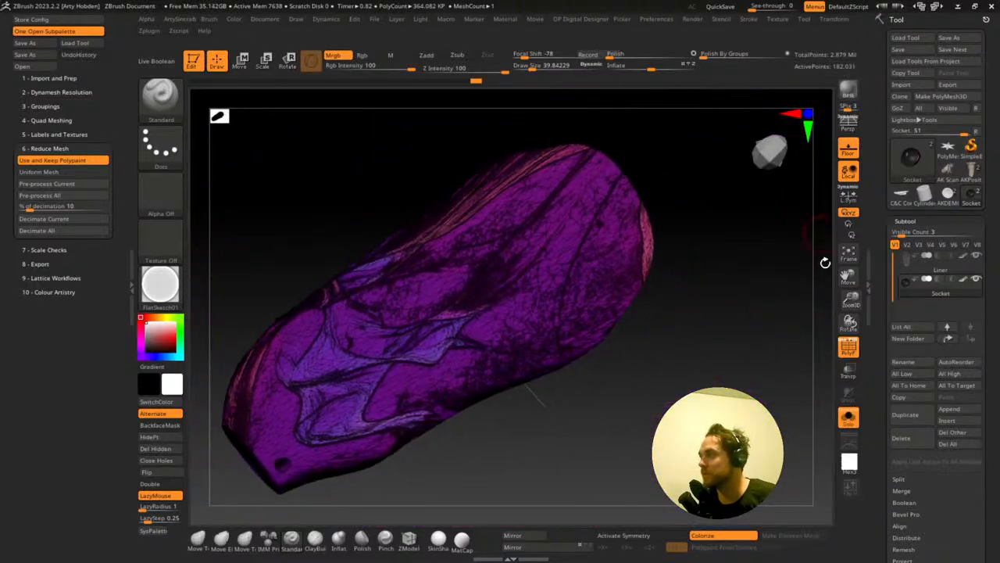
pyautogui.click(849, 350)
pyautogui.moveTo(743, 293); pyautogui.dragTo(307, 292)
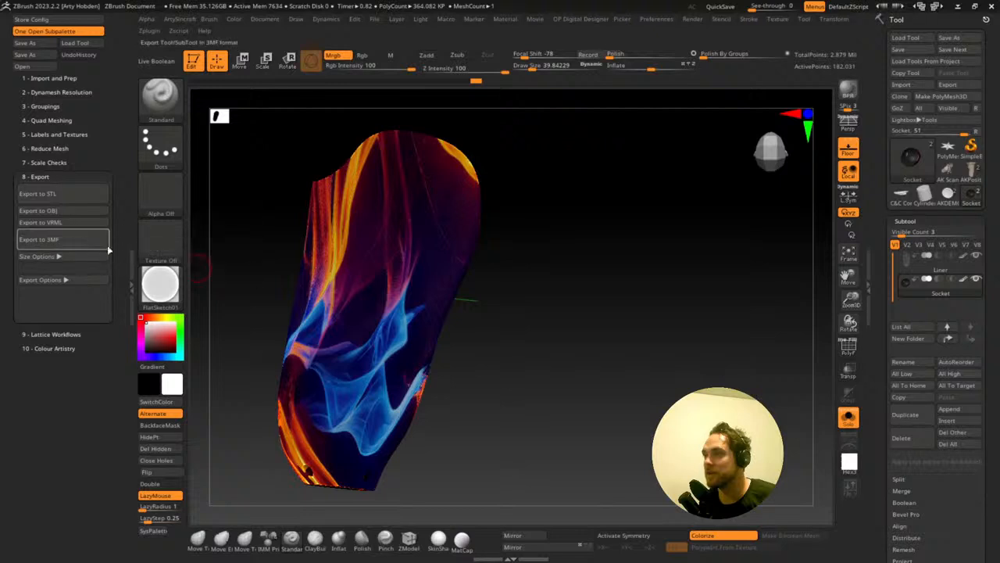
pyautogui.moveTo(234, 301); pyautogui.dragTo(659, 371)
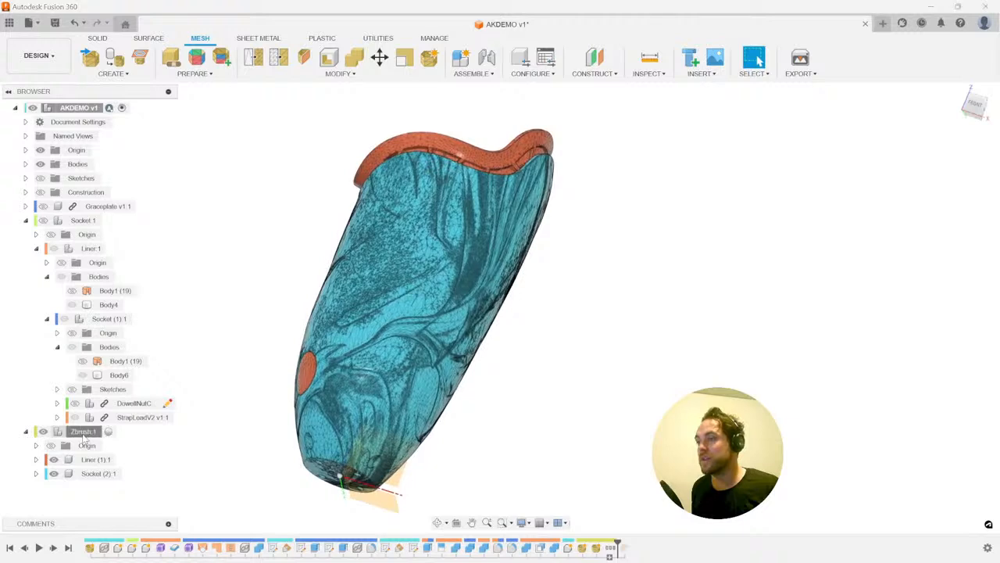
# - Switch to Fusion 360, show the original Socket component, and compare it with the imported Zbrush component by toggling the latter's visibility
pyautogui.click(84, 433)
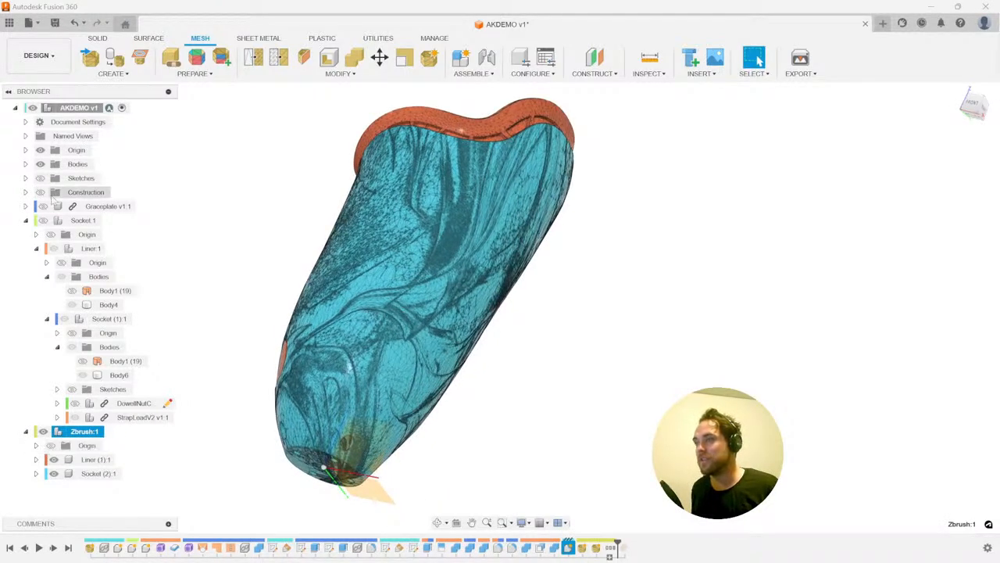
pyautogui.click(43, 221)
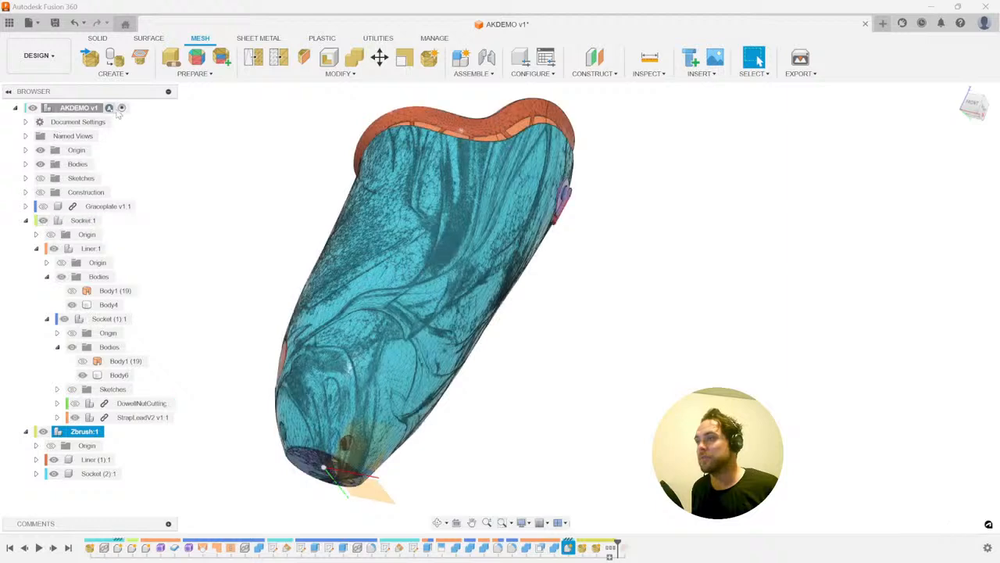
pyautogui.click(80, 221)
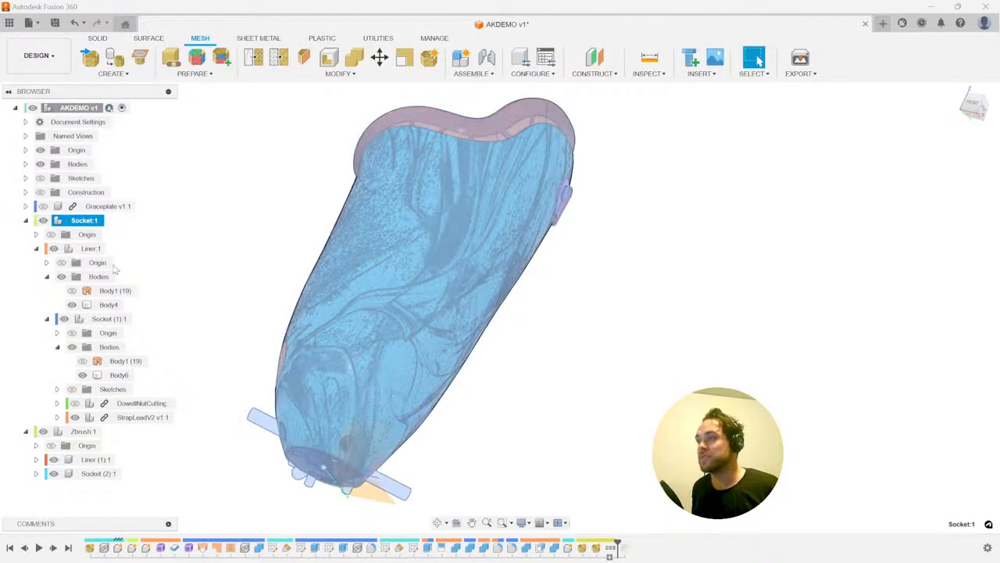
pyautogui.click(44, 431)
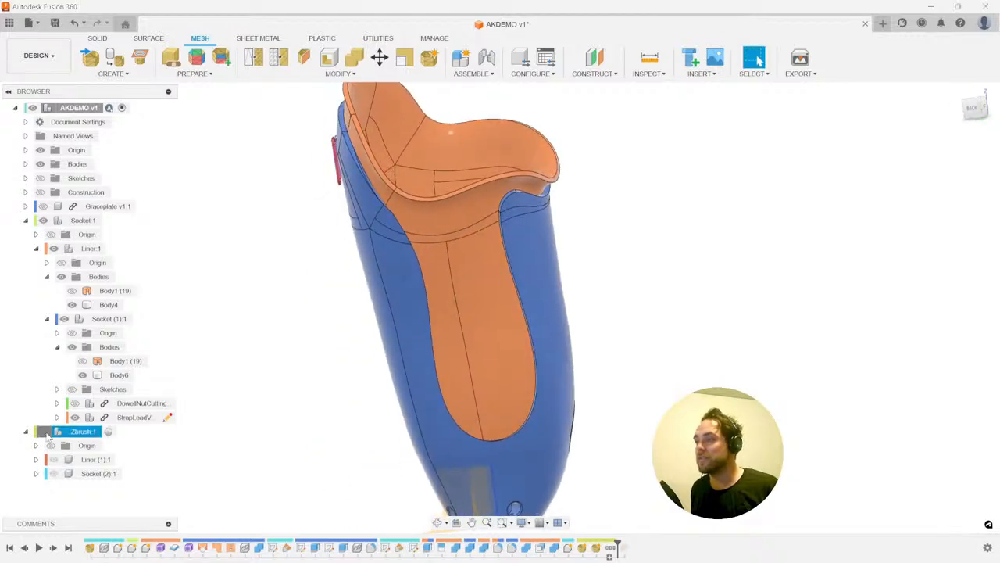
pyautogui.click(43, 431)
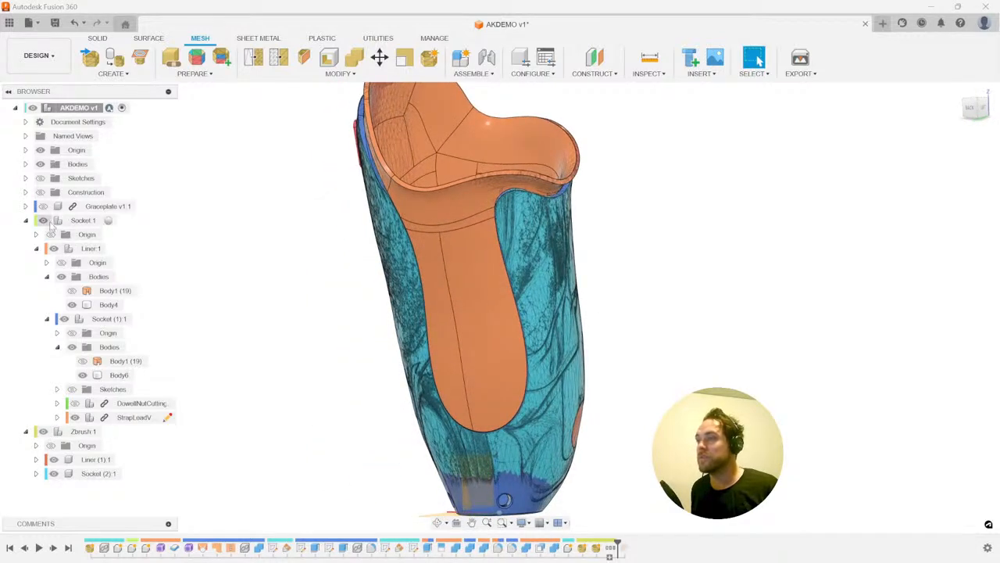
# - Hide the original Liner component with its nested socket and the Socket (2) mesh, leaving only the hexagon-patterned Liner (1) mesh visible
pyautogui.click(54, 248)
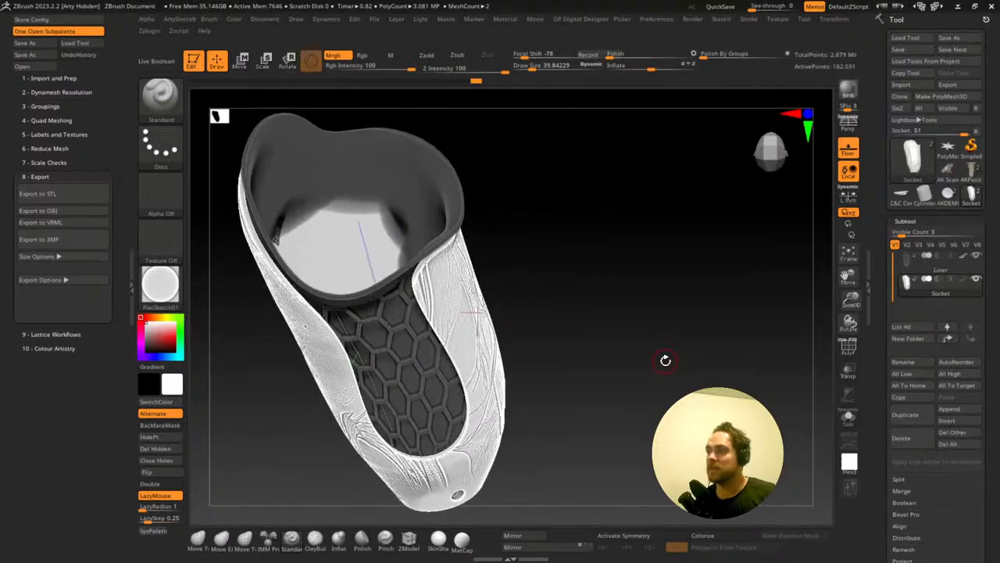
pyautogui.keyDown('shift'); pyautogui.moveTo(503, 248); pyautogui.dragTo(426, 253, button='middle'); pyautogui.keyUp('shift')
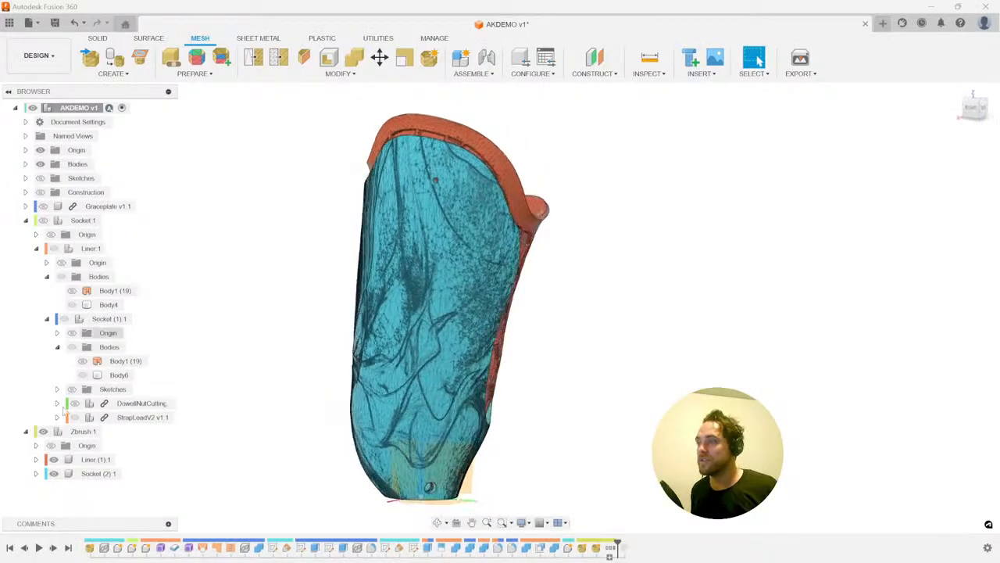
pyautogui.click(54, 474)
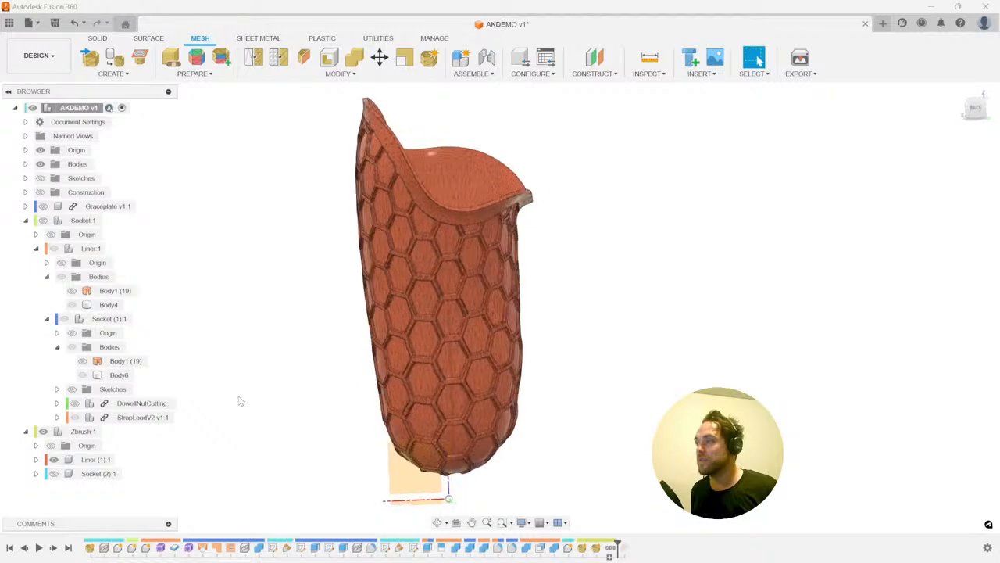